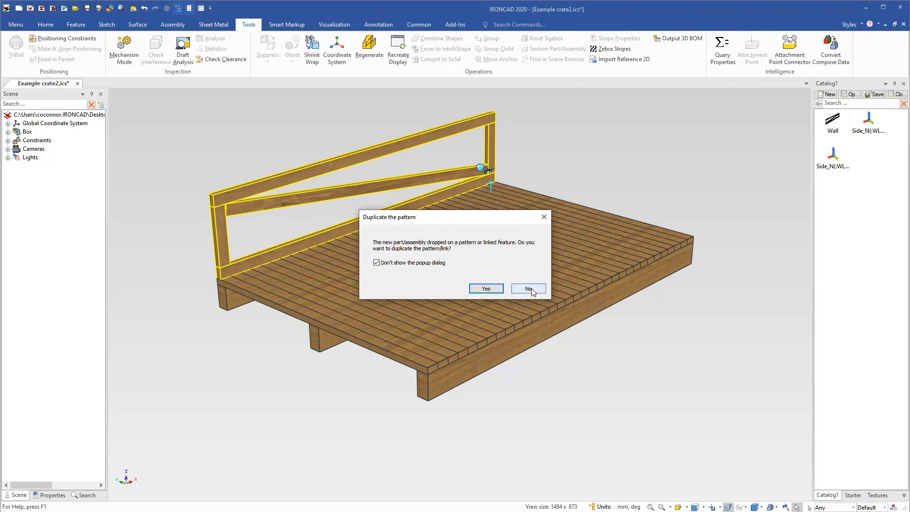
Decline duplicating the pattern for the dropped wall, and place Wall copies from the catalog along the other three edges of the base.
{"action": "left_click", "coordinate": [530, 290]}
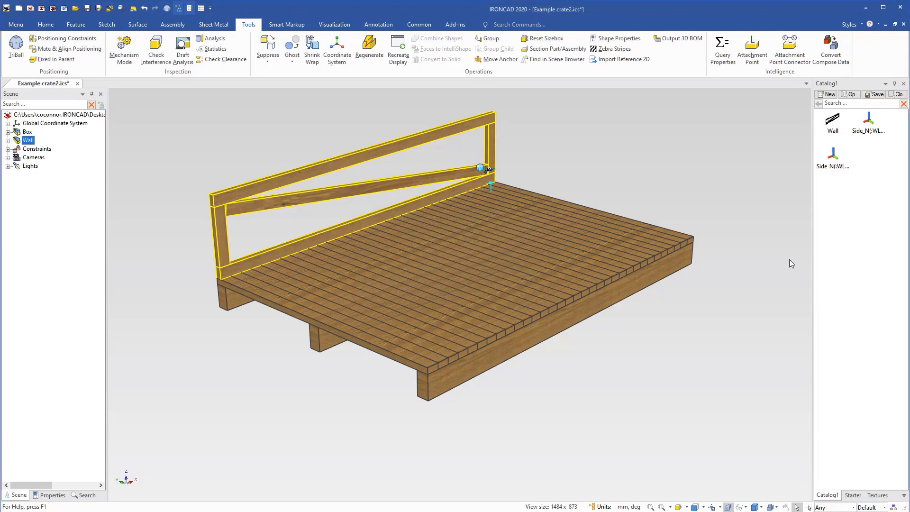
{"action": "left_click", "coordinate": [777, 261]}
{"action": "left_click_drag", "start_coordinate": [833, 122], "coordinate": [481, 326]}
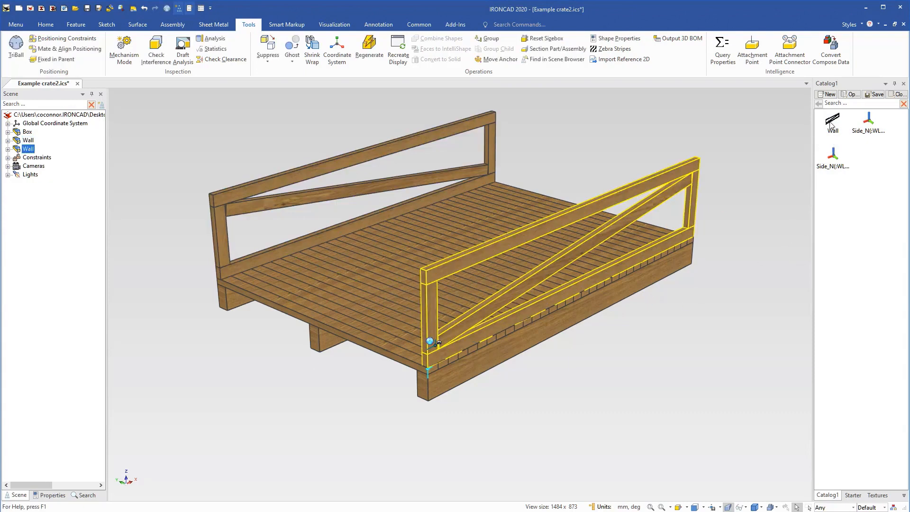
{"action": "left_click_drag", "start_coordinate": [277, 289], "coordinate": [264, 290]}
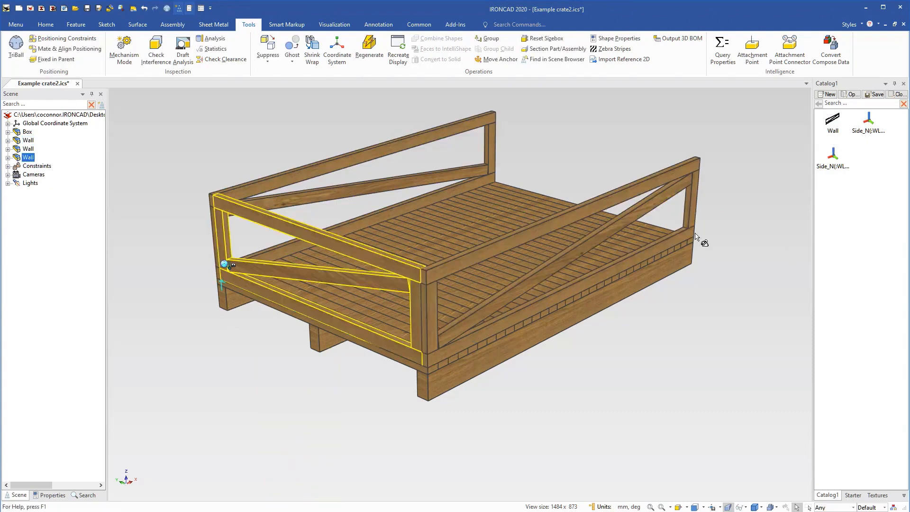
{"action": "left_click_drag", "start_coordinate": [827, 133], "coordinate": [651, 228]}
{"action": "left_click", "coordinate": [698, 304]}
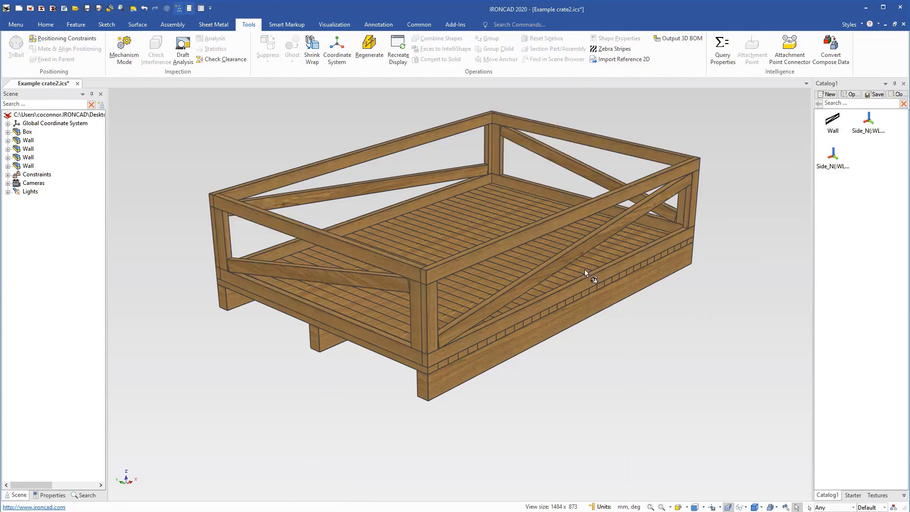
Resize the crate's base with its sizebox handles, shortening its length to about 2400 mm and narrowing its width.
{"action": "left_click", "coordinate": [524, 201]}
{"action": "left_click_drag", "start_coordinate": [596, 210], "coordinate": [512, 259]}
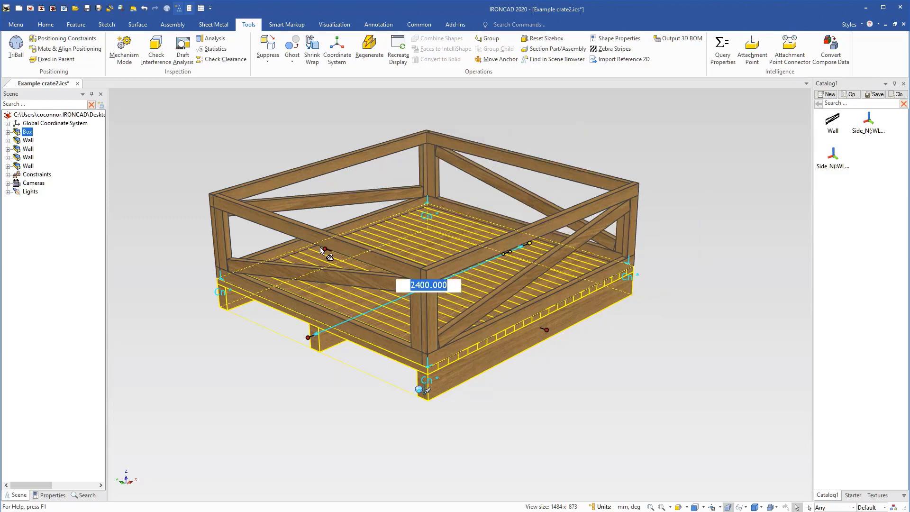
{"action": "left_click_drag", "start_coordinate": [322, 244], "coordinate": [393, 273]}
{"action": "left_click", "coordinate": [645, 401]}
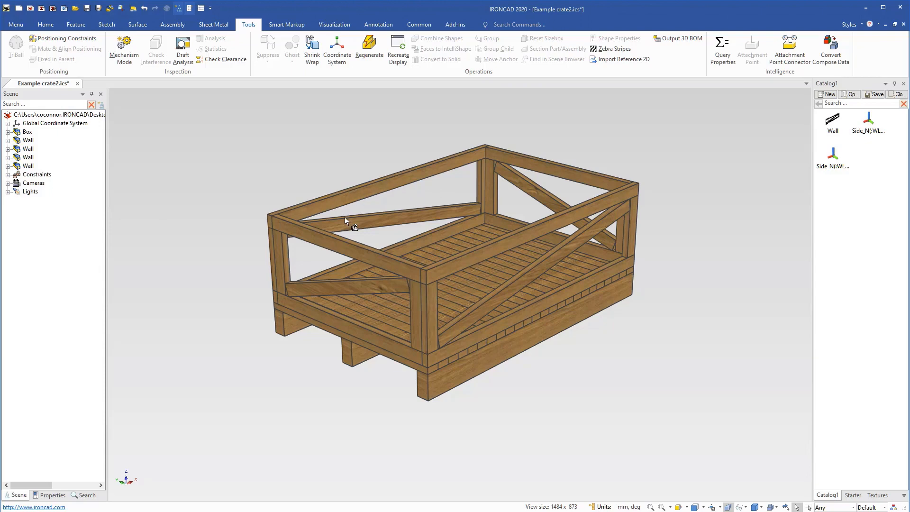
Create a new scene and set its length units to millimeters.
{"action": "left_click", "coordinate": [30, 8]}
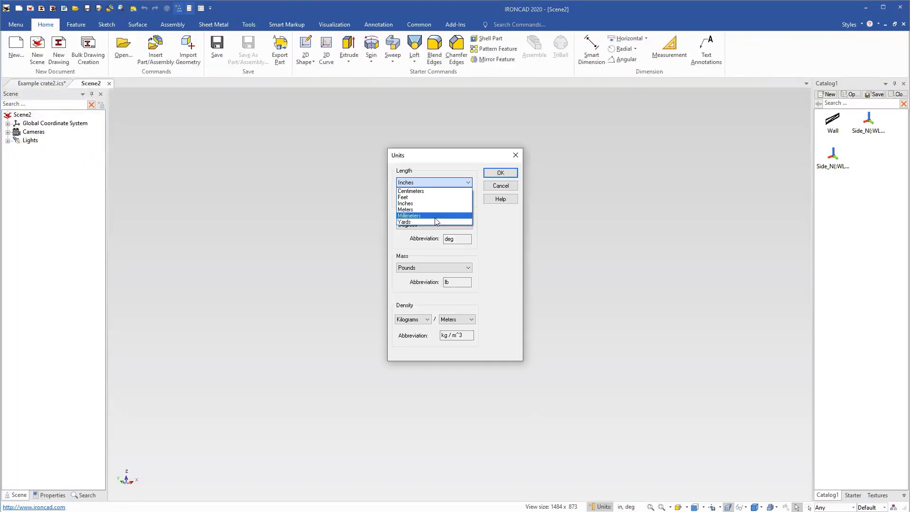
{"action": "left_click", "coordinate": [434, 217]}
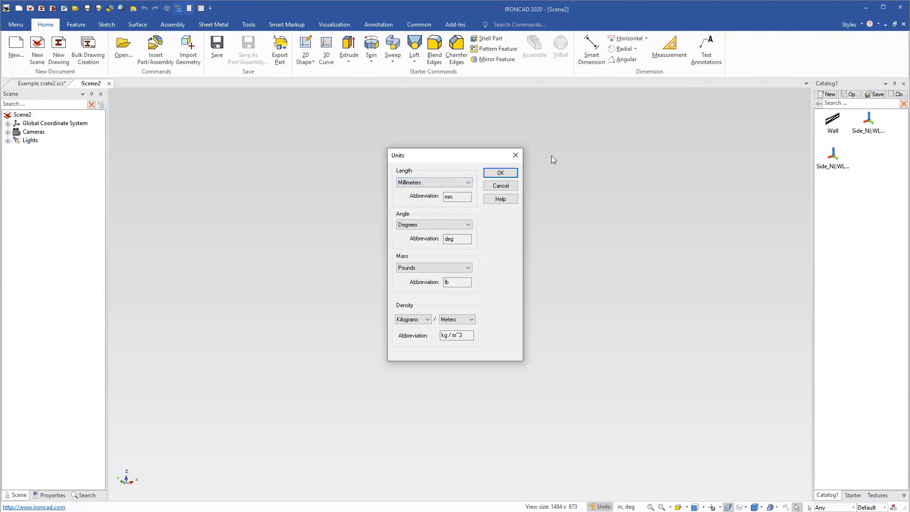
{"action": "left_click", "coordinate": [503, 175]}
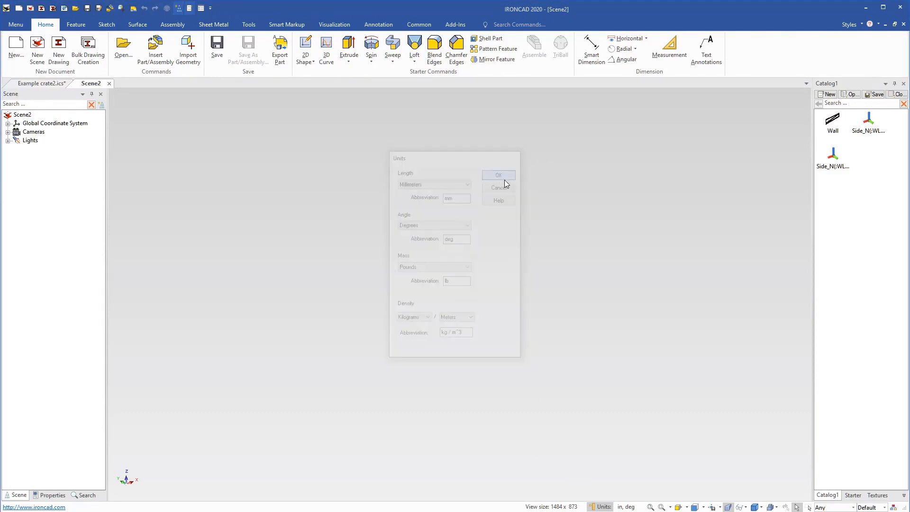
Add a Block from the Starter catalog to the empty scene and set its length to 1000 mm.
{"action": "left_click", "coordinate": [853, 495]}
{"action": "left_click_drag", "start_coordinate": [833, 121], "coordinate": [511, 302]}
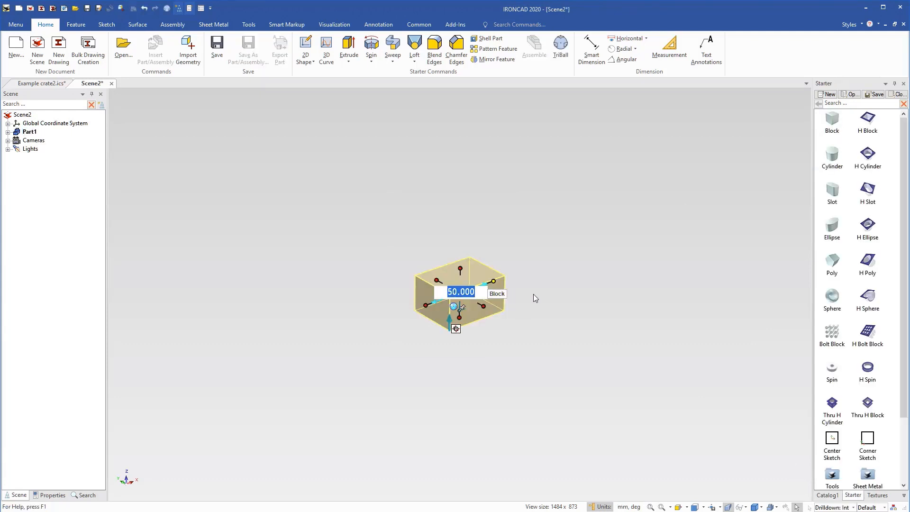
{"action": "type", "text": "1000"}
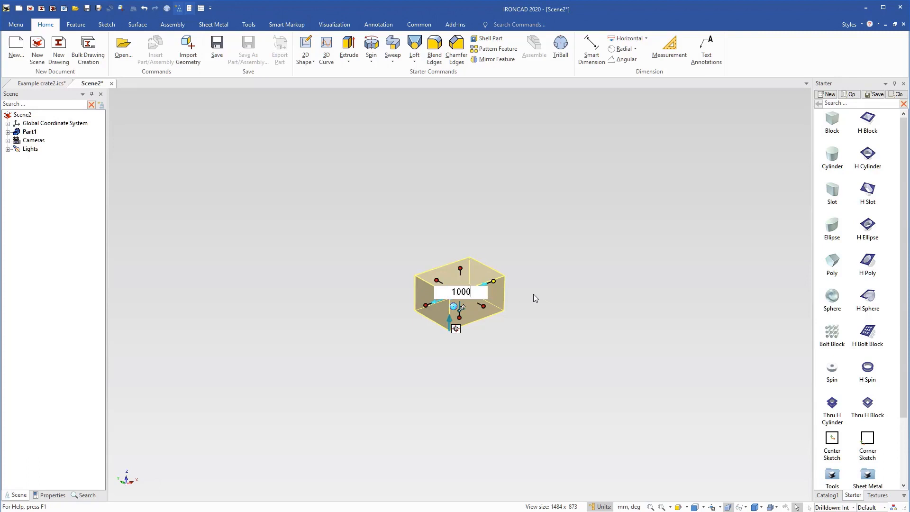
{"action": "key", "text": "Return"}
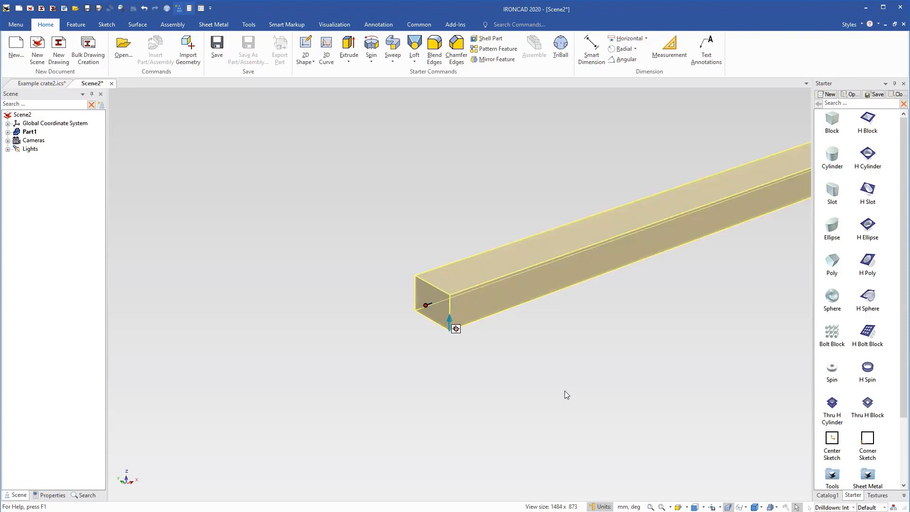
Set the block's width to 100 mm and its height to 200 mm.
{"action": "key", "text": "F8"}
{"action": "double_click", "coordinate": [475, 310]}
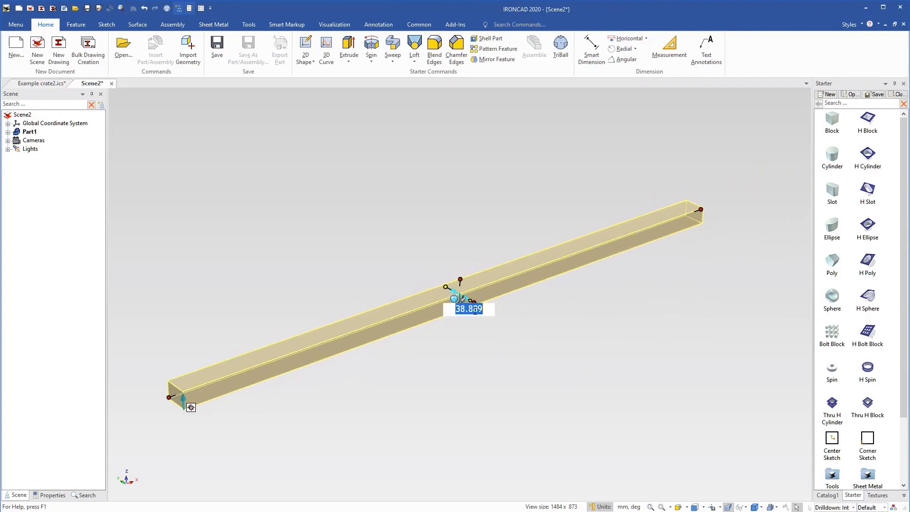
{"action": "type", "text": "100"}
{"action": "key", "text": "Return"}
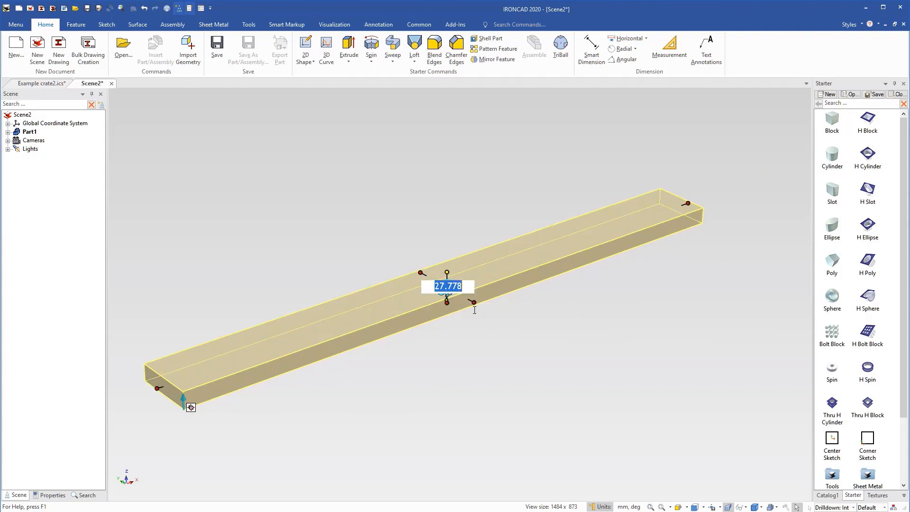
{"action": "type", "text": "200"}
{"action": "key", "text": "Return"}
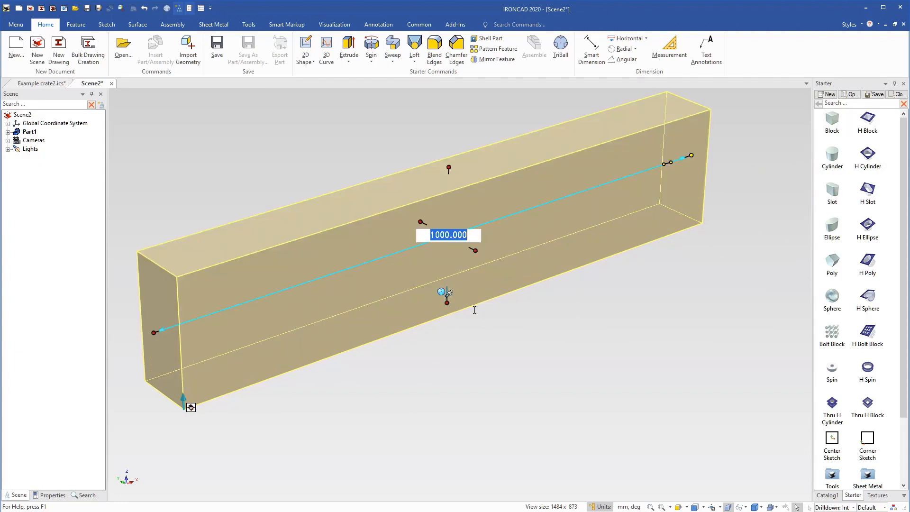
{"action": "left_click", "coordinate": [494, 354]}
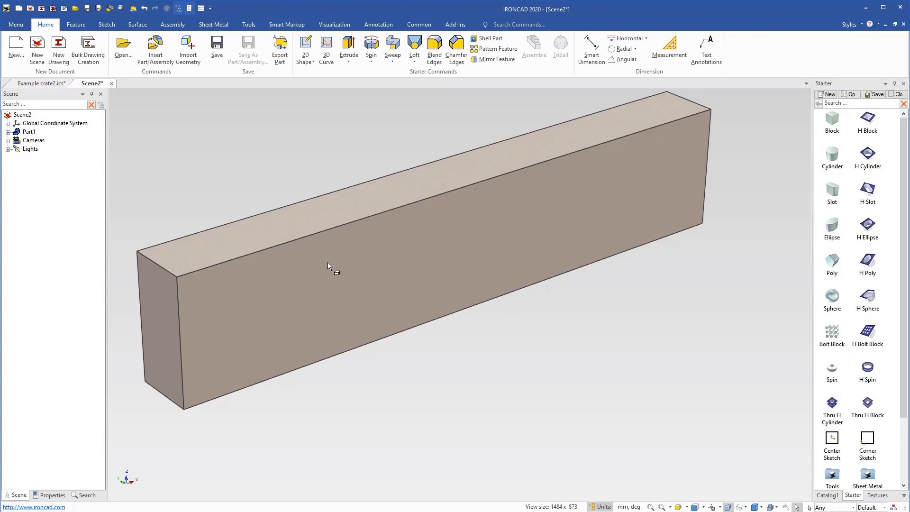
Add a user-defined length parameter named BLen with value 1000 to the block shape's parameter table.
{"action": "scroll", "coordinate": [274, 257], "scroll_direction": "down", "scroll_amount": 2}
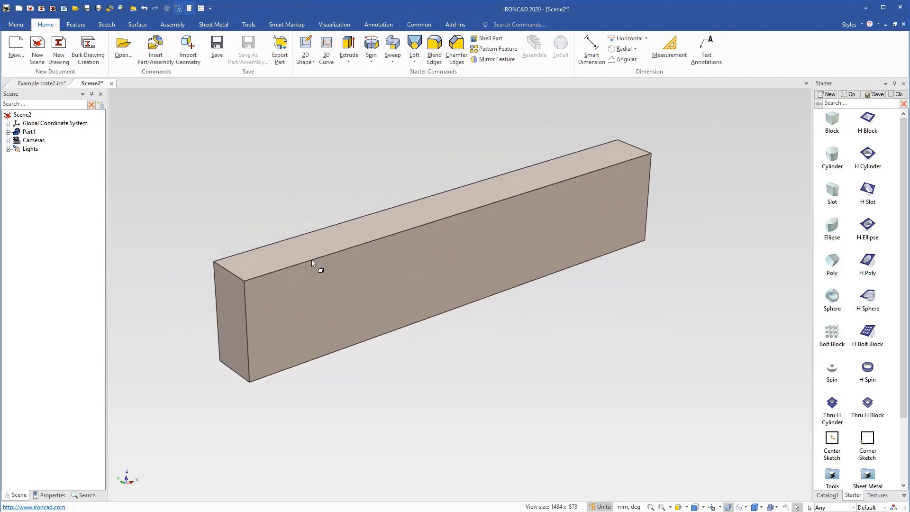
{"action": "left_click_drag", "start_coordinate": [421, 313], "coordinate": [488, 343]}
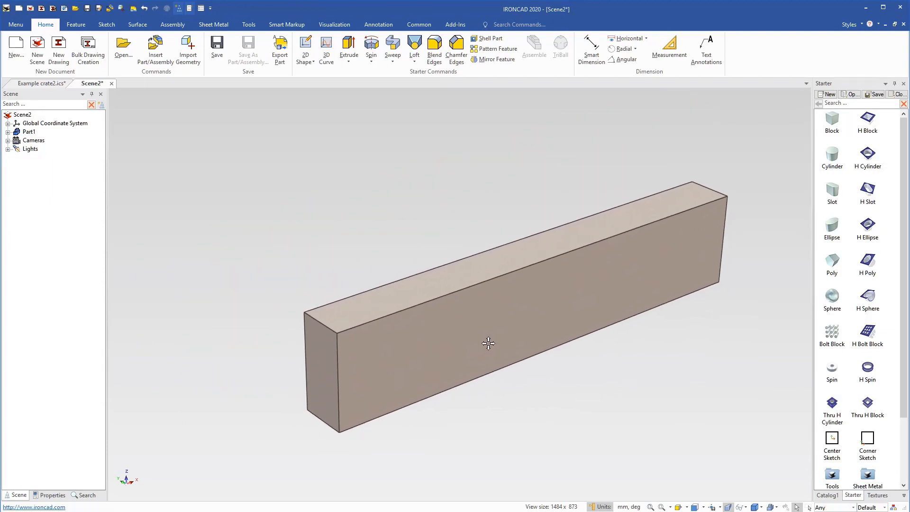
{"action": "left_click", "coordinate": [487, 326]}
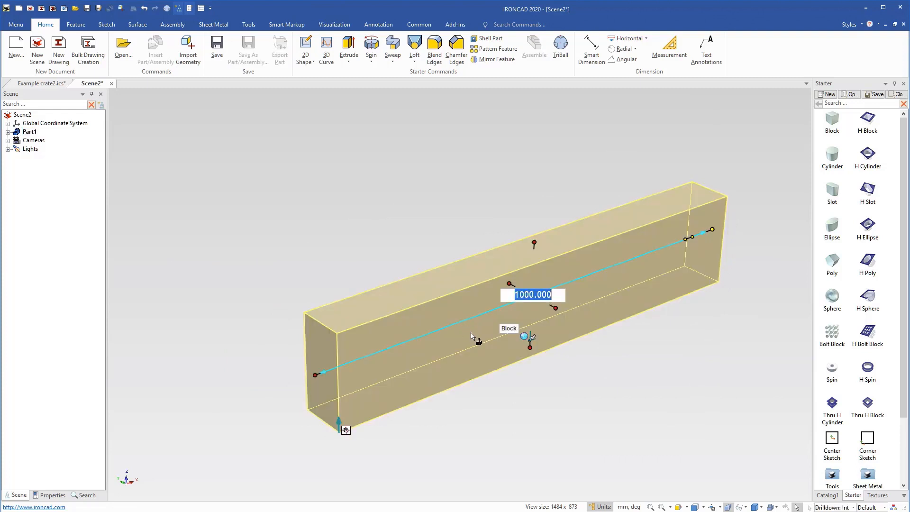
{"action": "right_click", "coordinate": [444, 342]}
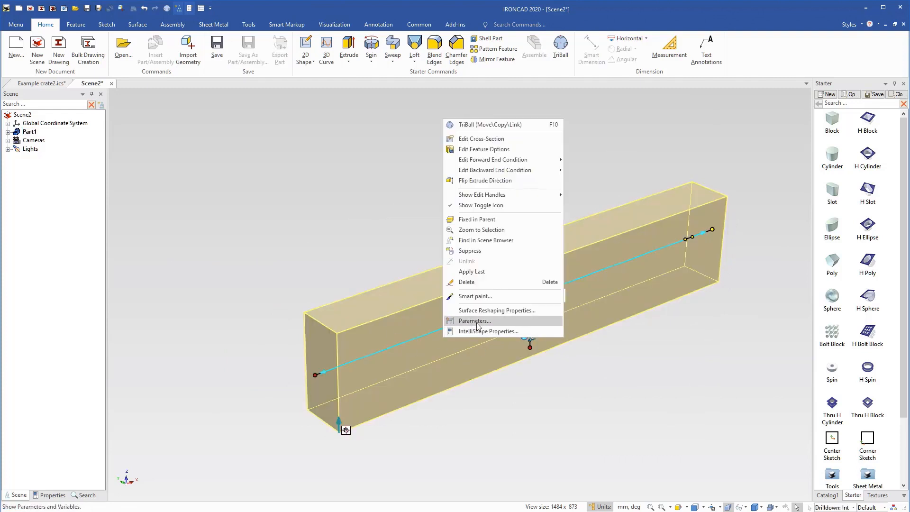
{"action": "left_click", "coordinate": [473, 321]}
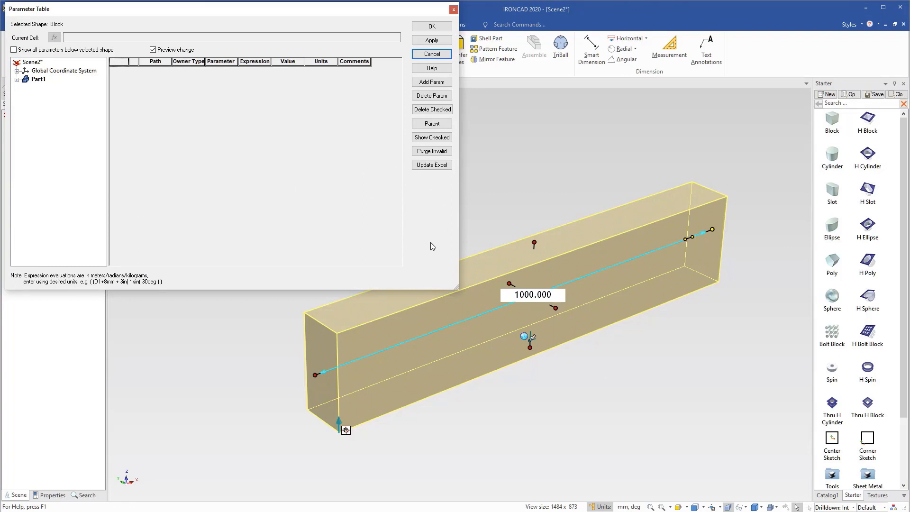
{"action": "left_click", "coordinate": [432, 82]}
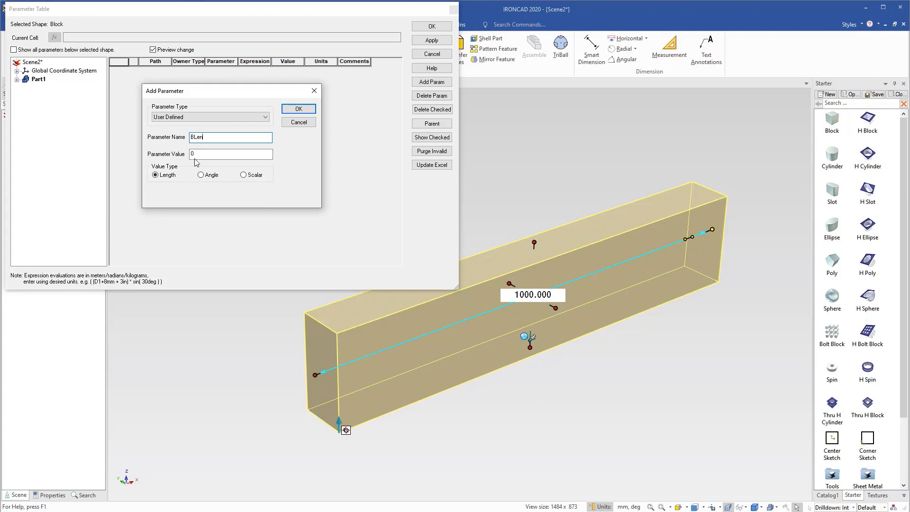
{"action": "left_click", "coordinate": [222, 154]}
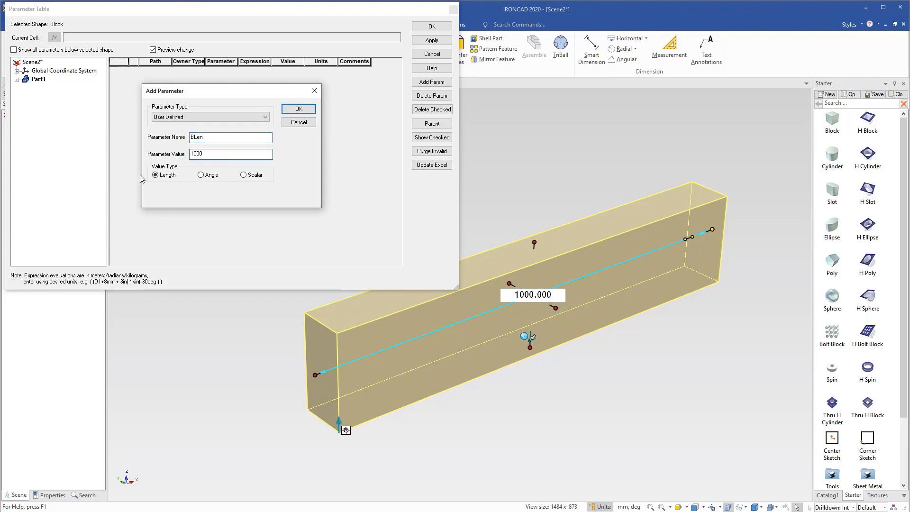
{"action": "left_click", "coordinate": [302, 110]}
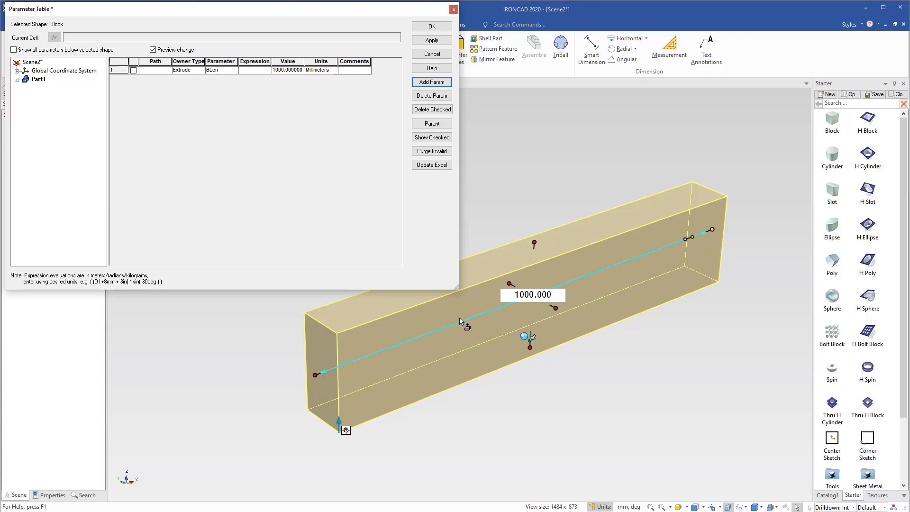
In the block's IntelliShape sizebox properties, show formulas, set the length to BLen and change the length's anchor option to End.
{"action": "left_click", "coordinate": [434, 352]}
{"action": "right_click", "coordinate": [434, 352]}
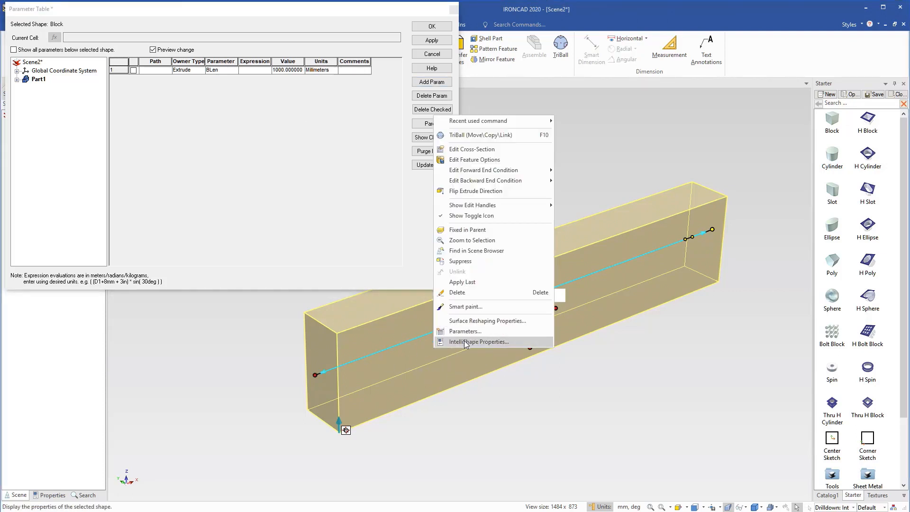
{"action": "left_click", "coordinate": [462, 342]}
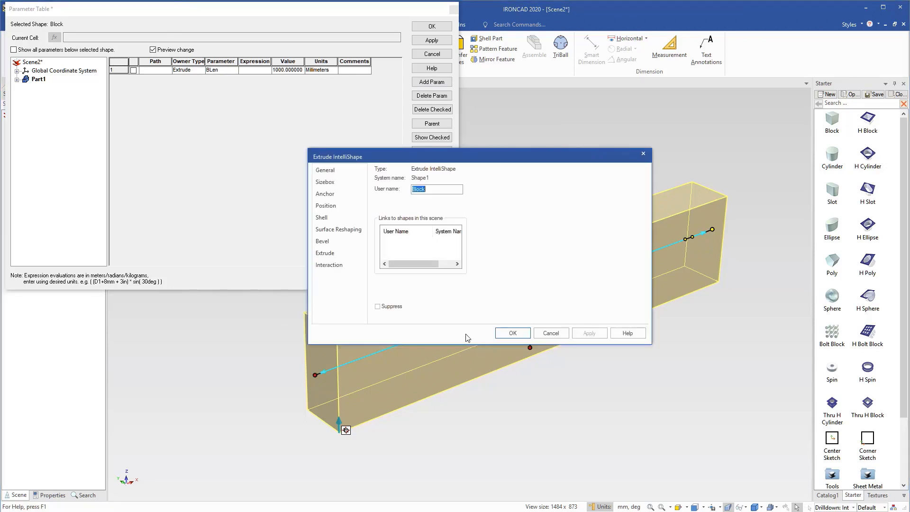
{"action": "left_click", "coordinate": [325, 181]}
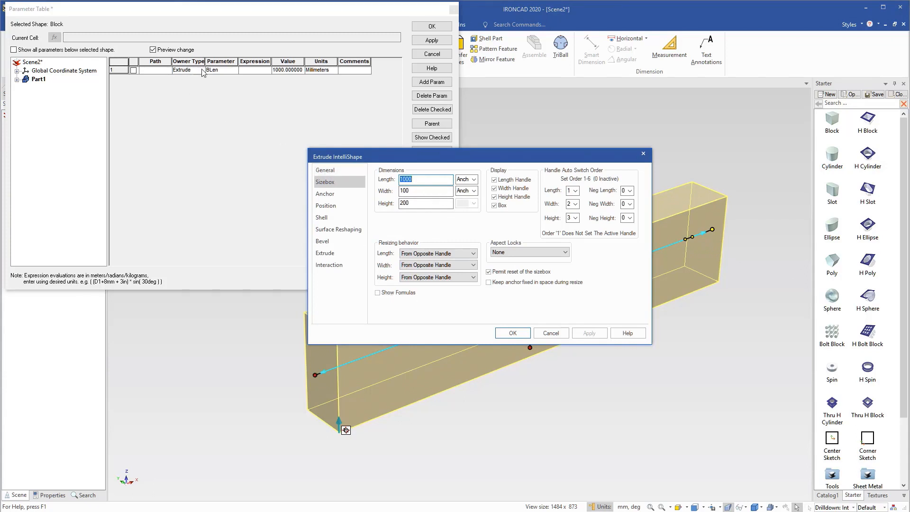
{"action": "left_click", "coordinate": [379, 293]}
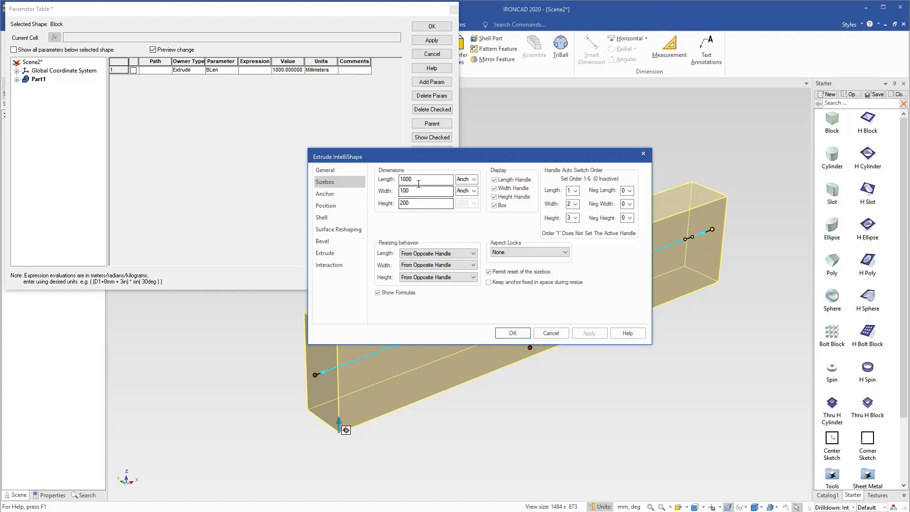
{"action": "left_click_drag", "start_coordinate": [402, 180], "coordinate": [369, 181]}
{"action": "left_click_drag", "start_coordinate": [431, 183], "coordinate": [398, 180]}
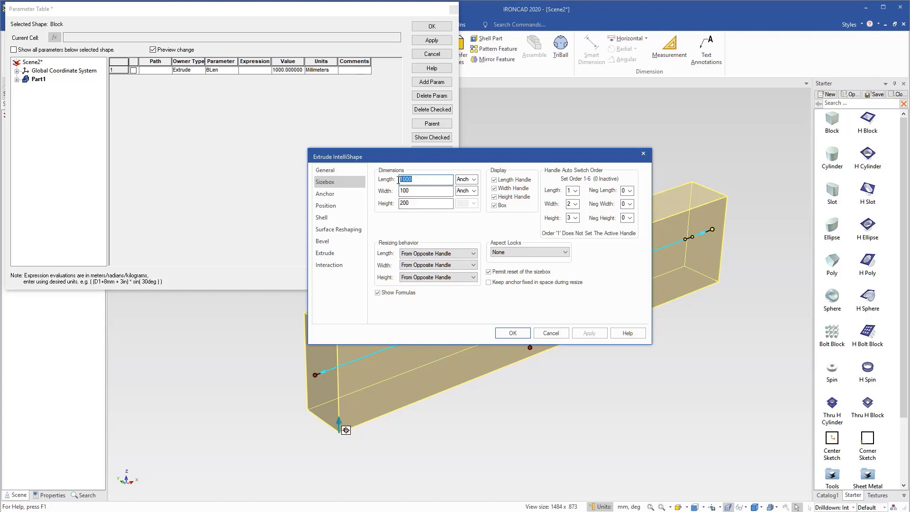
{"action": "type", "text": "BLen"}
{"action": "left_click", "coordinate": [473, 179]}
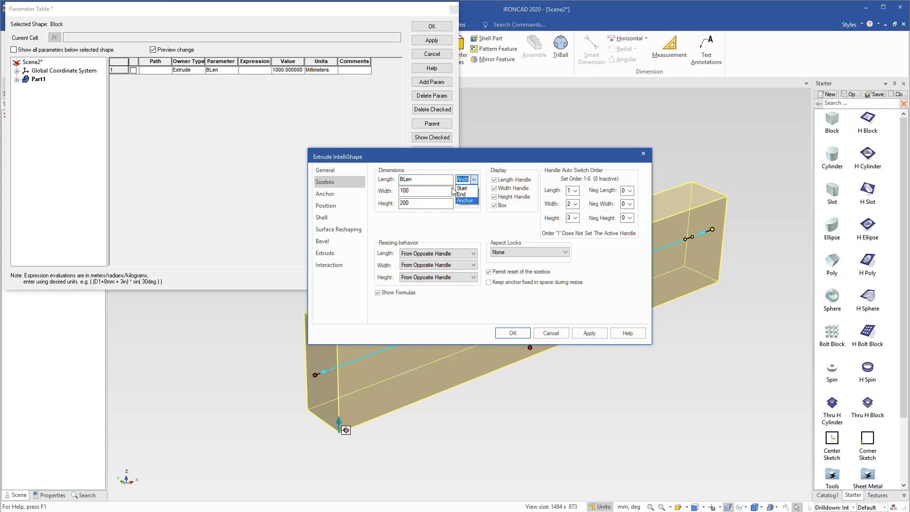
{"action": "left_click", "coordinate": [467, 194]}
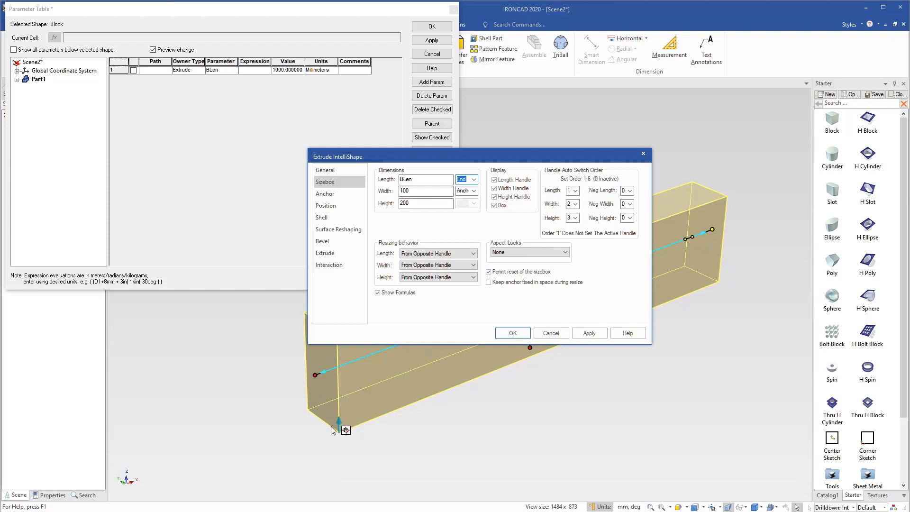
{"action": "left_click", "coordinate": [521, 334]}
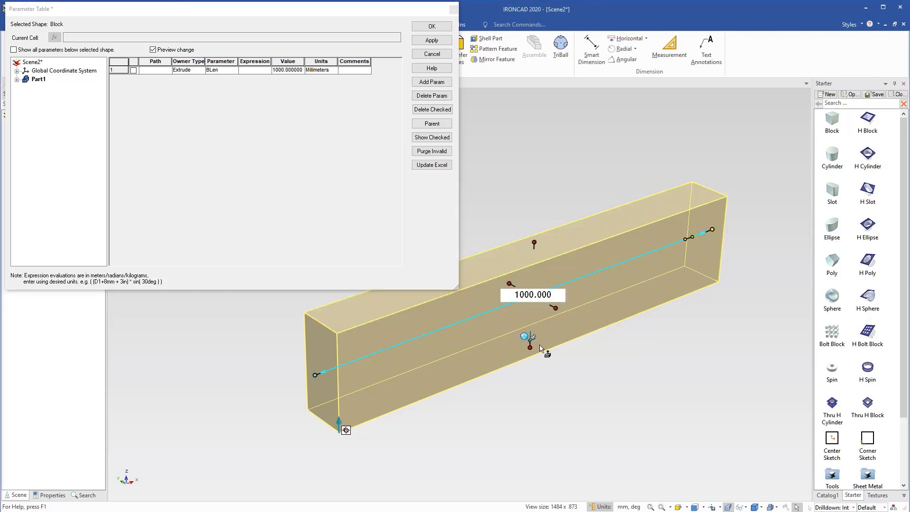
Set the BLen parameter value to 900 mm and apply it to test the block's length.
{"action": "left_click", "coordinate": [281, 71]}
{"action": "left_click", "coordinate": [283, 70]}
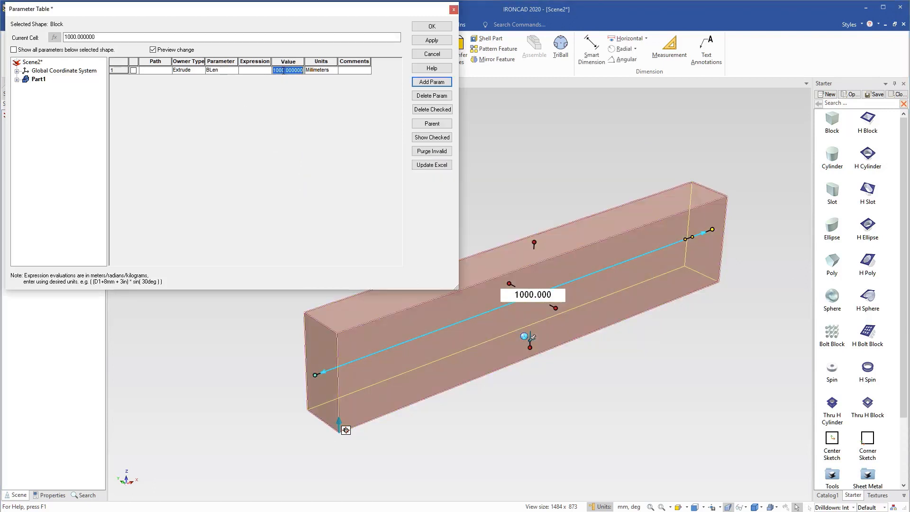
{"action": "type", "text": "900"}
{"action": "left_click", "coordinate": [419, 41]}
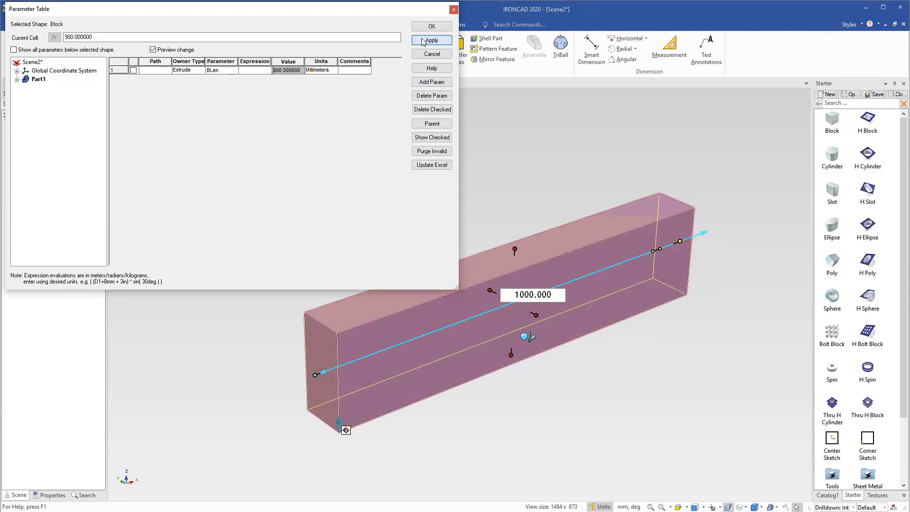
Set the BLen parameter value to 1000 mm and apply it to the block.
{"action": "left_click", "coordinate": [283, 71]}
{"action": "type", "text": "1"}
{"action": "left_click", "coordinate": [432, 42]}
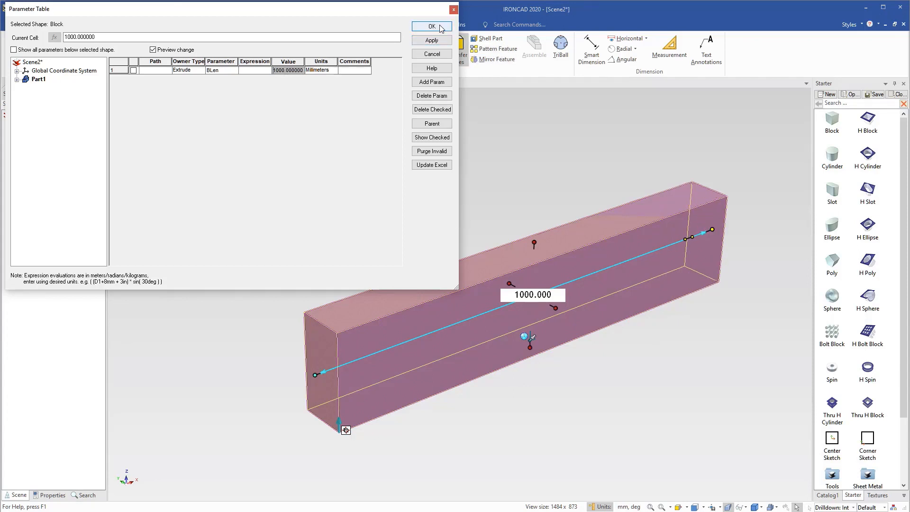
Shrink the Parameter Table window and drop a catalog Block onto the long block's upper face as a separate part.
{"action": "left_click", "coordinate": [503, 146]}
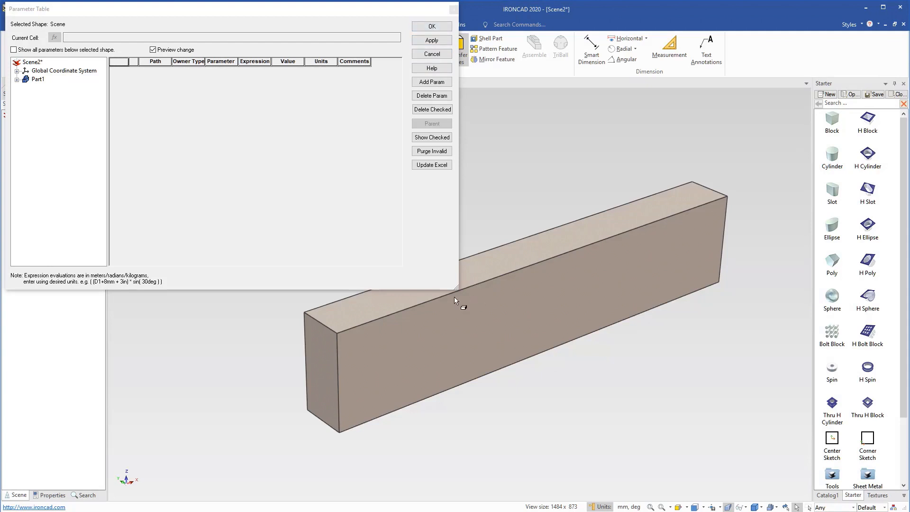
{"action": "left_click_drag", "start_coordinate": [456, 289], "coordinate": [434, 183]}
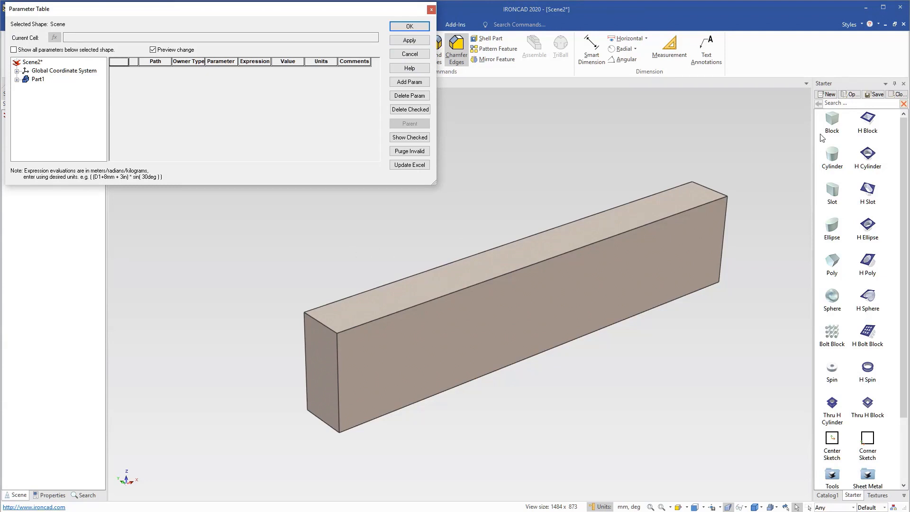
{"action": "left_click_drag", "start_coordinate": [833, 122], "coordinate": [415, 283]}
{"action": "right_click_drag", "start_coordinate": [415, 285], "coordinate": [411, 288]}
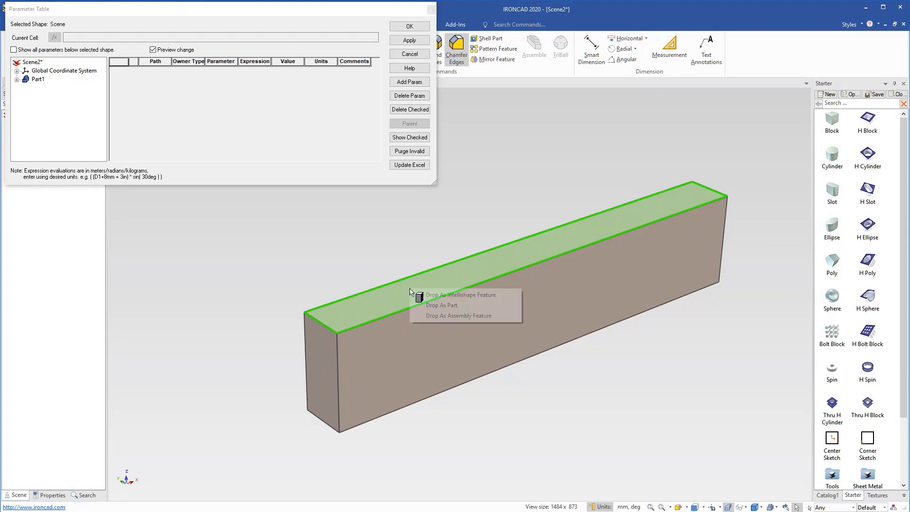
{"action": "left_click", "coordinate": [452, 309]}
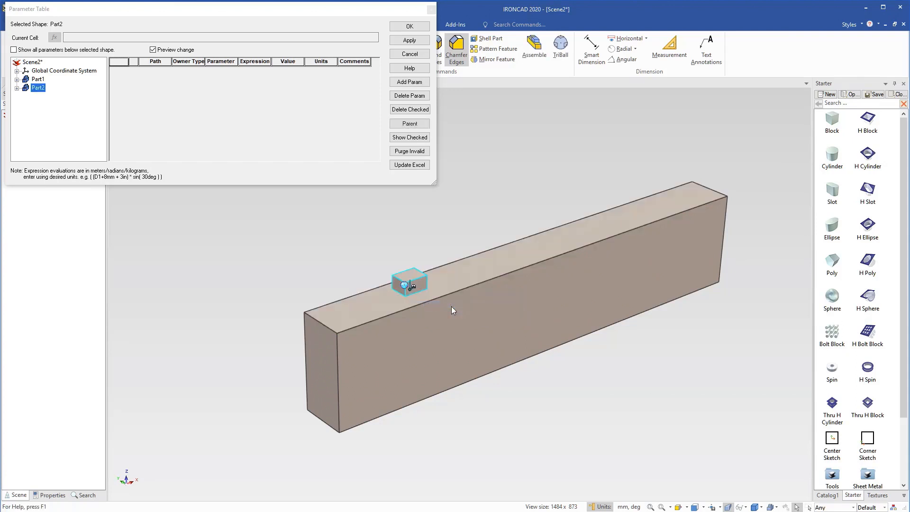
Size the new block as a plank with length 100 mm, width 500 mm and height 20 mm.
{"action": "left_click", "coordinate": [423, 283]}
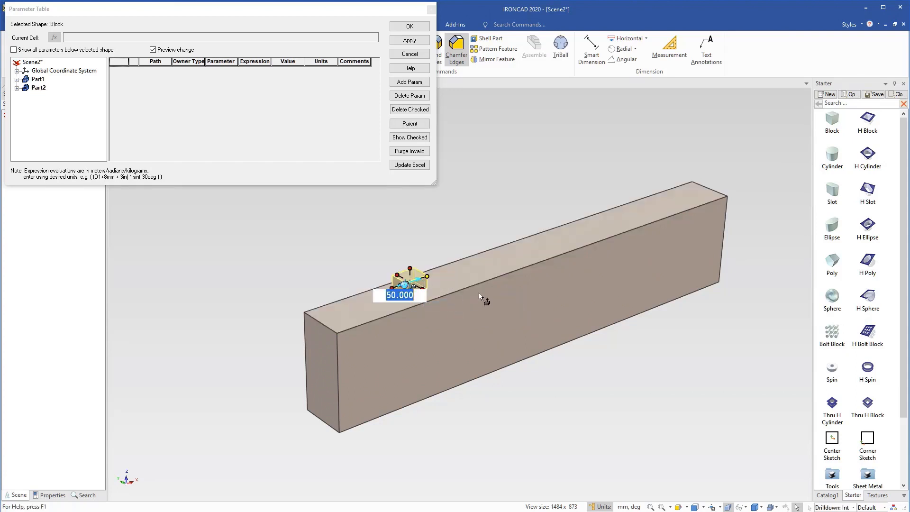
{"action": "type", "text": "100"}
{"action": "key", "text": "Tab"}
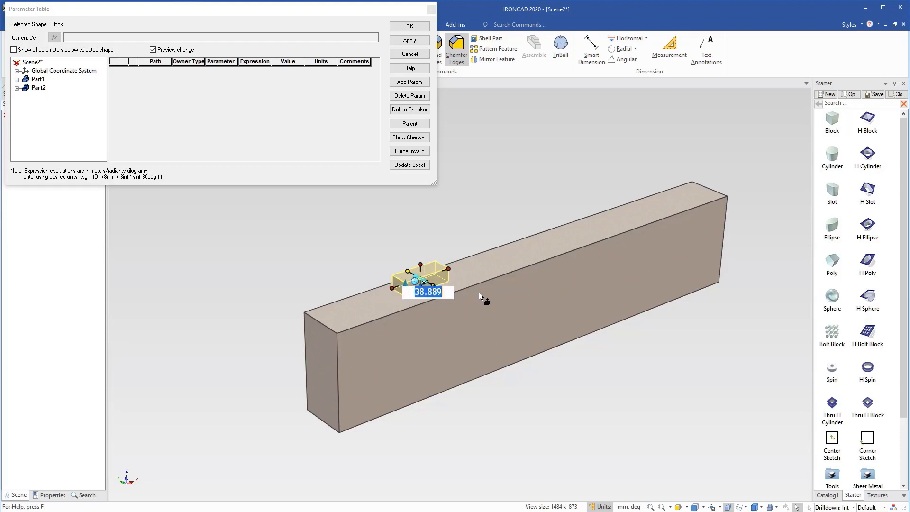
{"action": "type", "text": "500"}
{"action": "key", "text": "Tab"}
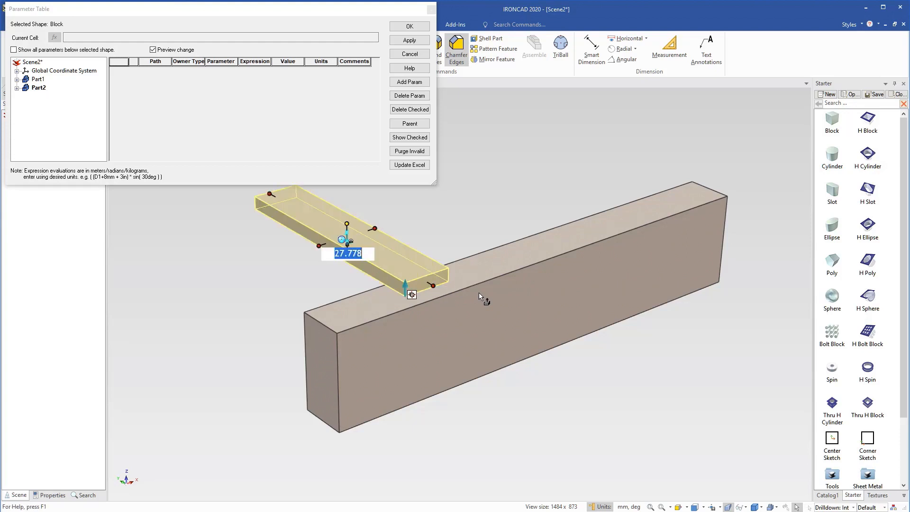
{"action": "type", "text": "20"}
{"action": "key", "text": "Tab"}
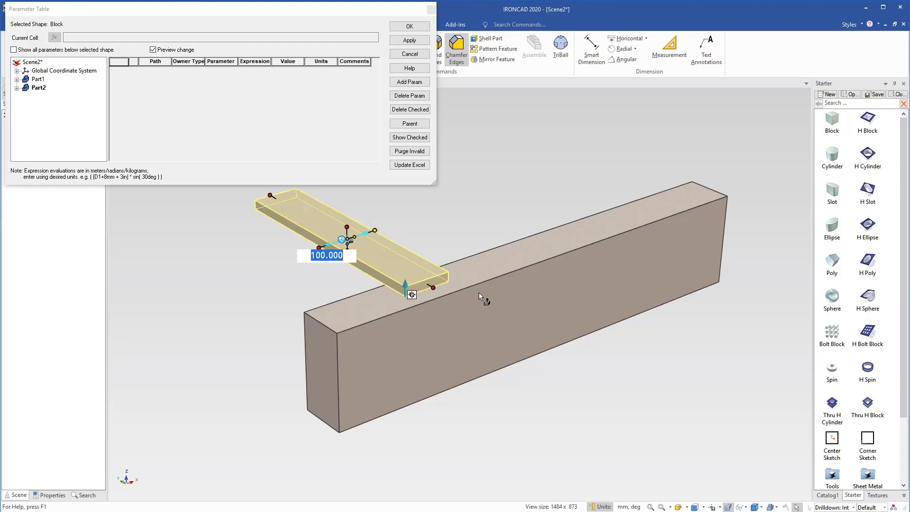
{"action": "left_click", "coordinate": [453, 236]}
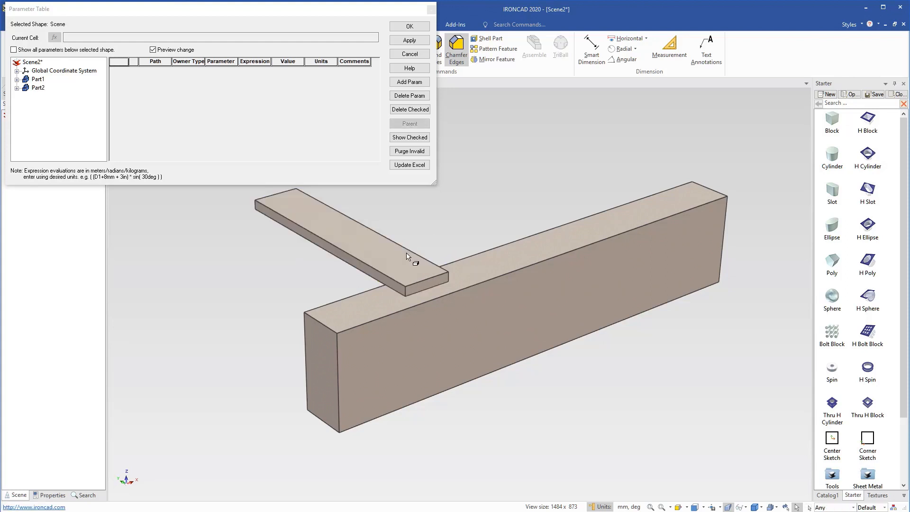
Add a user-defined length parameter named PLen with value 500 to the plank's block shape.
{"action": "left_click", "coordinate": [342, 238]}
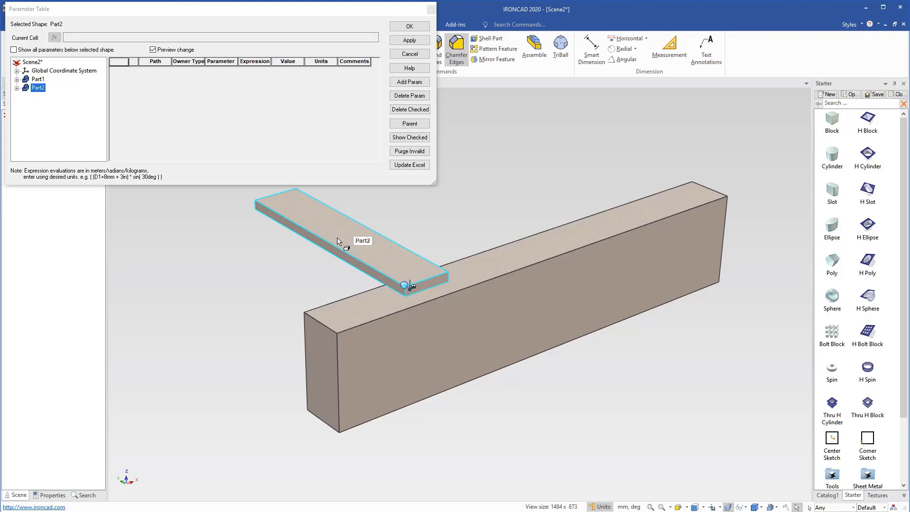
{"action": "left_click", "coordinate": [337, 238]}
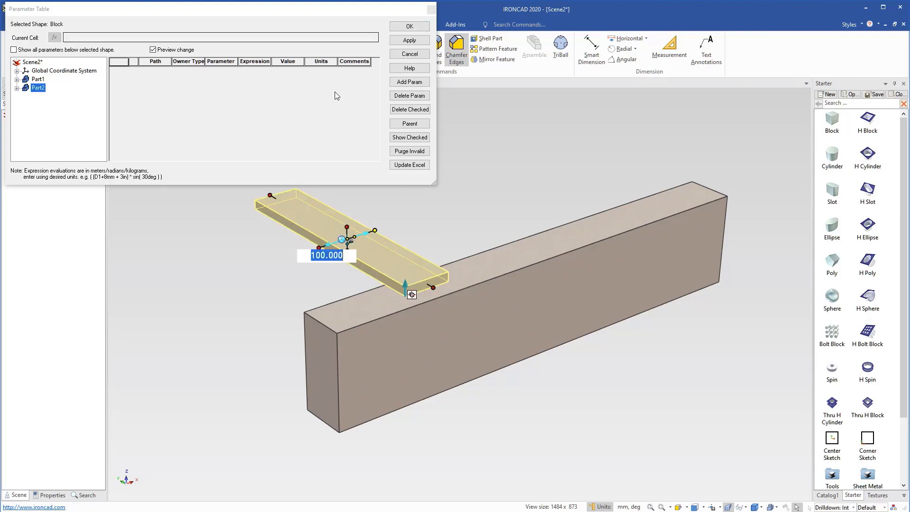
{"action": "left_click", "coordinate": [411, 82]}
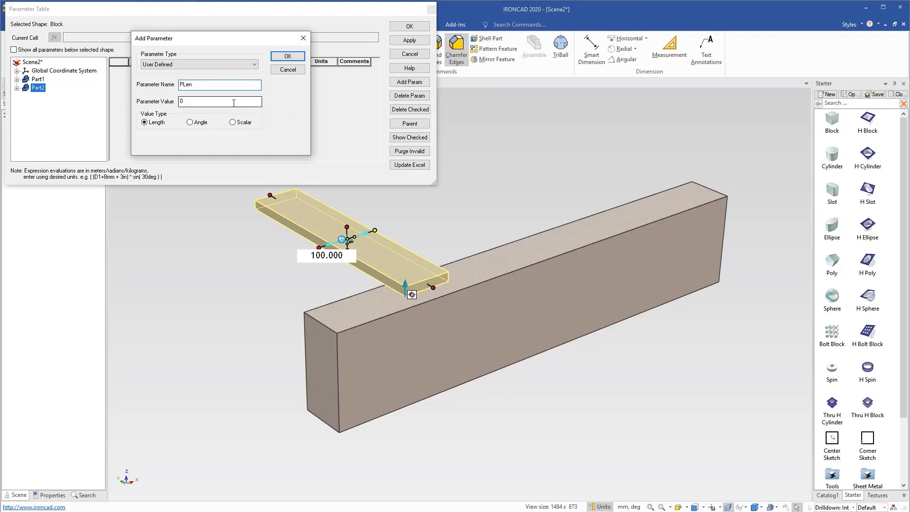
{"action": "key", "text": "Tab"}
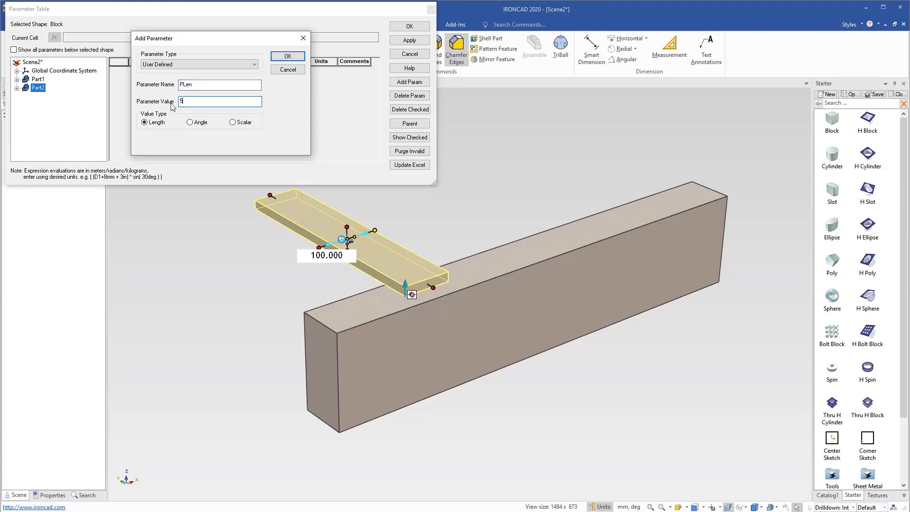
{"action": "left_click", "coordinate": [287, 56]}
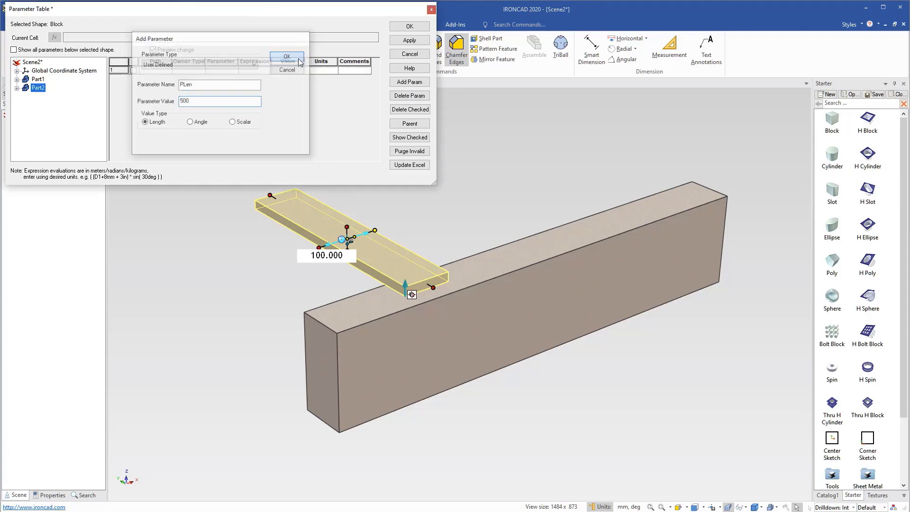
In the plank's IntelliShape sizebox properties, set the width to PLen and change the width's anchor option to End.
{"action": "right_click", "coordinate": [316, 220]}
{"action": "left_click", "coordinate": [374, 446]}
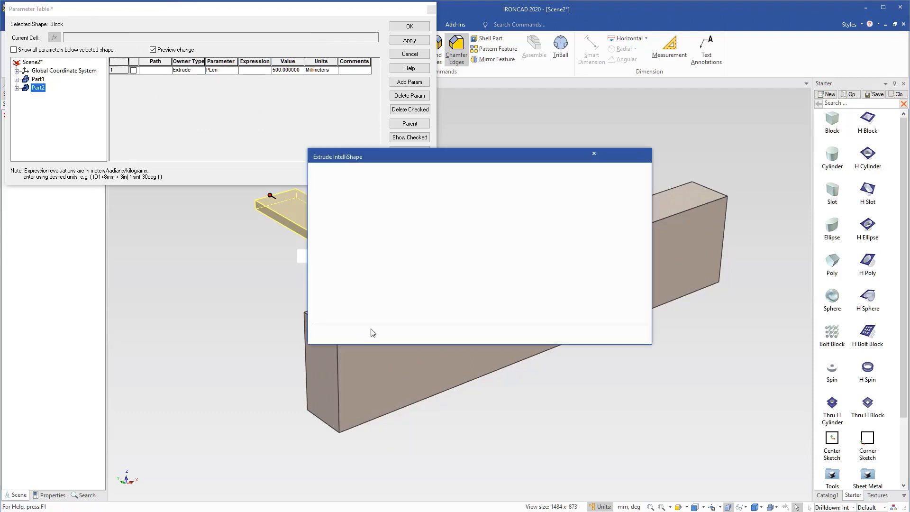
{"action": "left_click", "coordinate": [325, 182]}
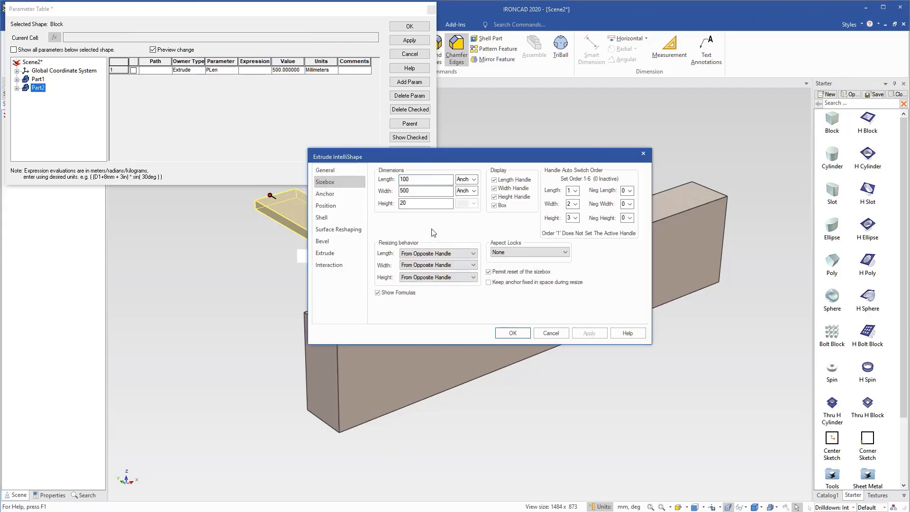
{"action": "left_click", "coordinate": [429, 192]}
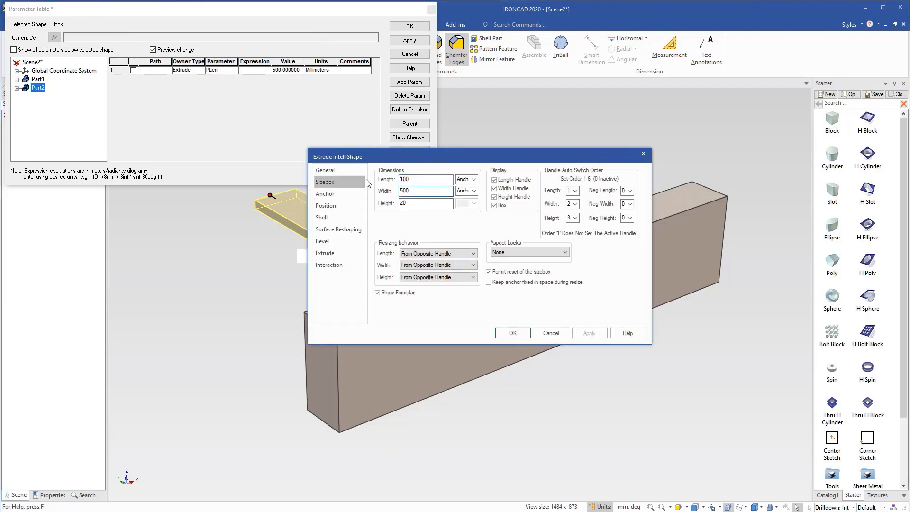
{"action": "key", "text": "BackSpace"}
{"action": "key", "text": "BackSpace"}
{"action": "key", "text": "BackSpace"}
{"action": "left_click", "coordinate": [474, 191]}
{"action": "left_click", "coordinate": [469, 206]}
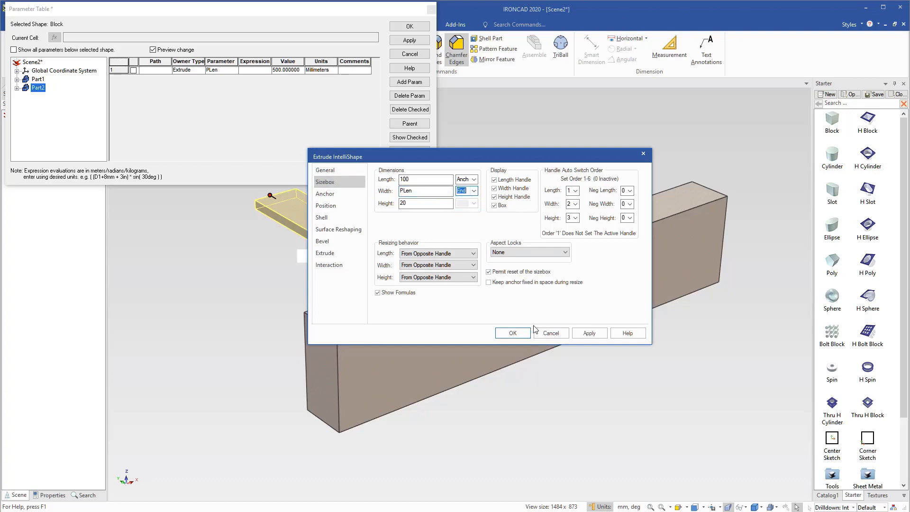
{"action": "left_click", "coordinate": [513, 333]}
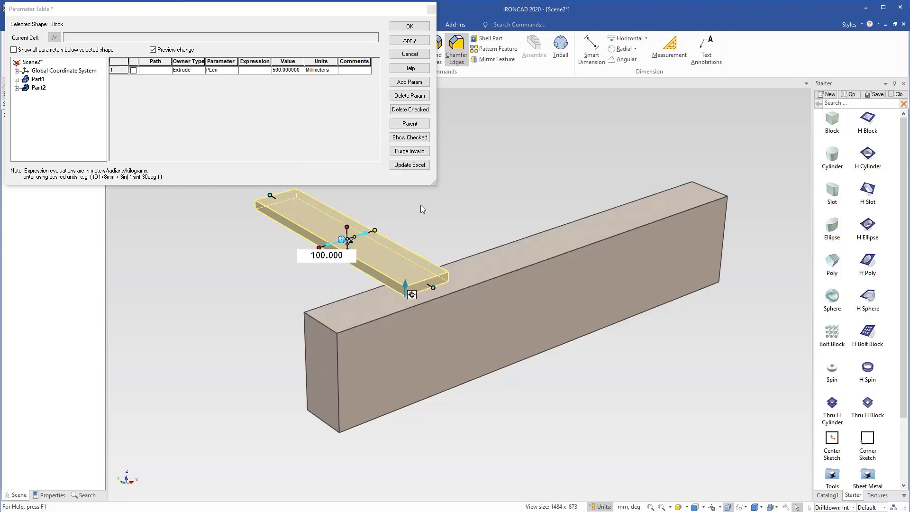
Check the plank shape's parameter listing and close the Parameter Table.
{"action": "left_click", "coordinate": [427, 216]}
{"action": "left_click", "coordinate": [397, 250]}
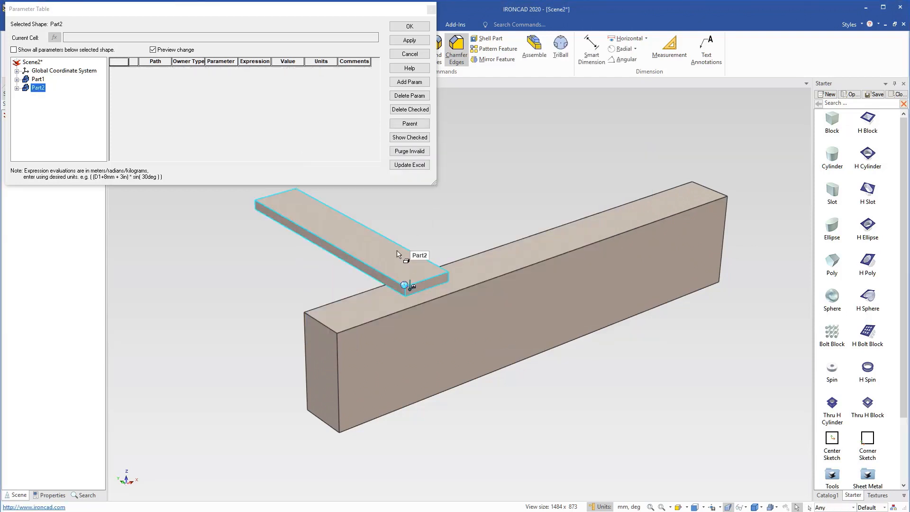
{"action": "left_click", "coordinate": [397, 251]}
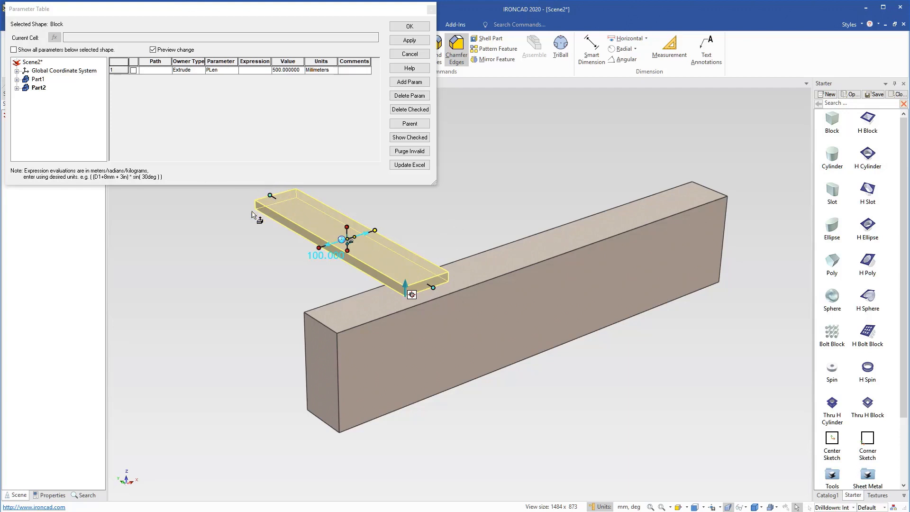
{"action": "left_click", "coordinate": [423, 226]}
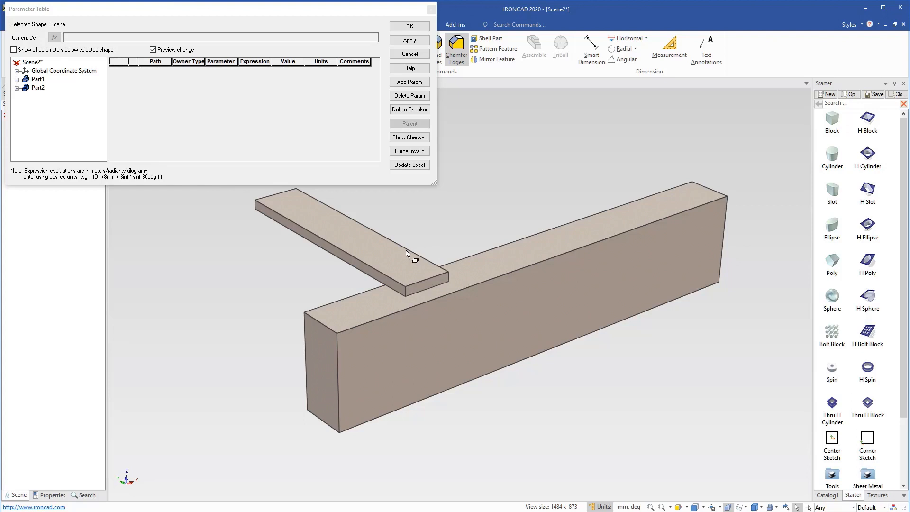
{"action": "left_click", "coordinate": [409, 27]}
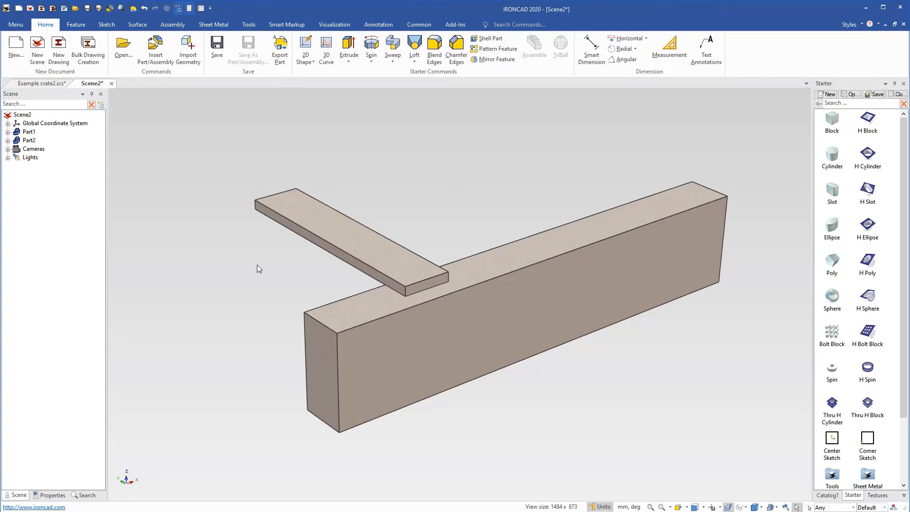
Constrain the plank's lower front corner coincident with the long block's upper front corner using positioning constraints.
{"action": "left_click", "coordinate": [385, 256]}
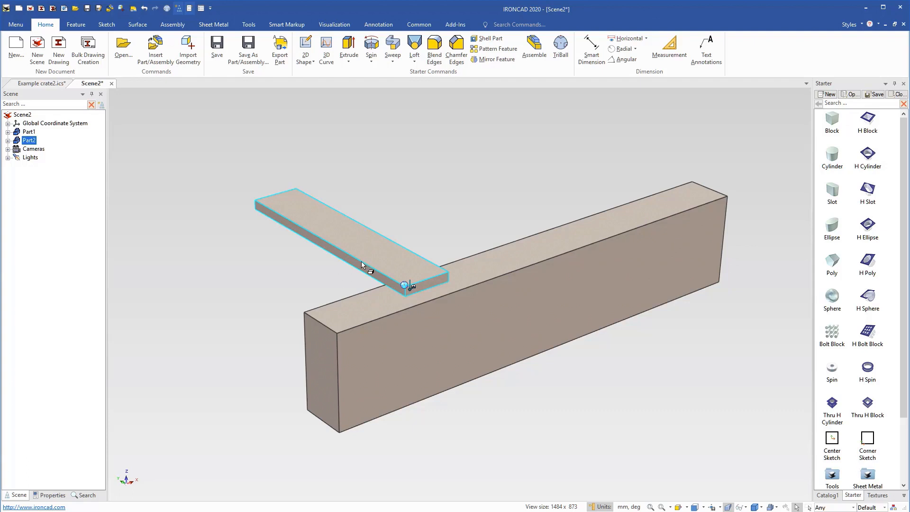
{"action": "left_click", "coordinate": [172, 25]}
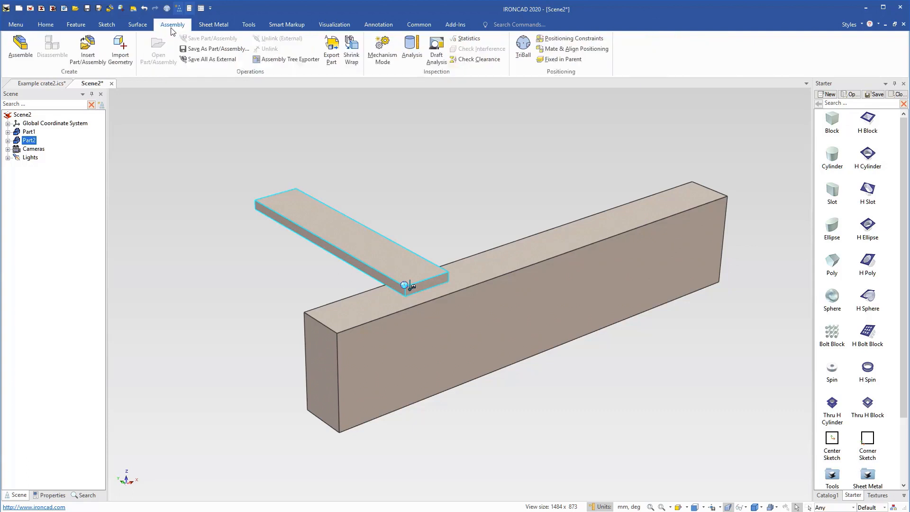
{"action": "left_click", "coordinate": [571, 39]}
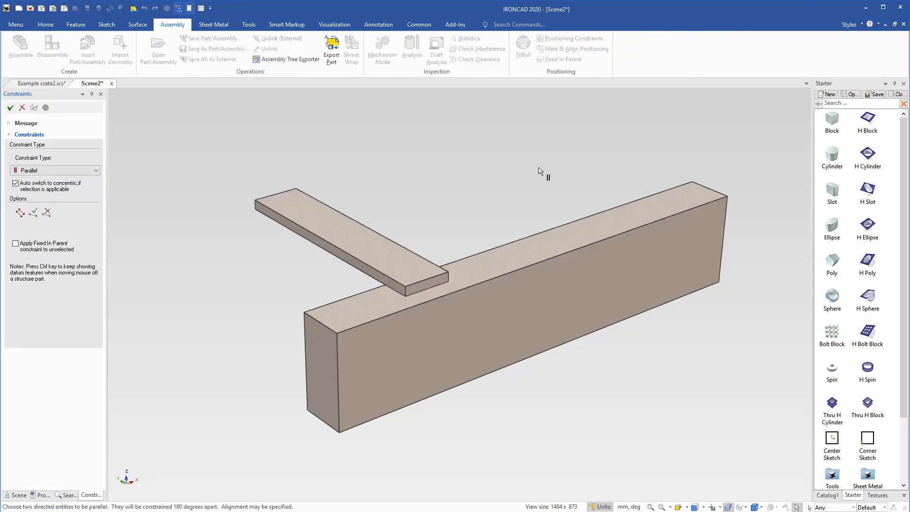
{"action": "left_click", "coordinate": [405, 297]}
{"action": "left_click", "coordinate": [338, 333]}
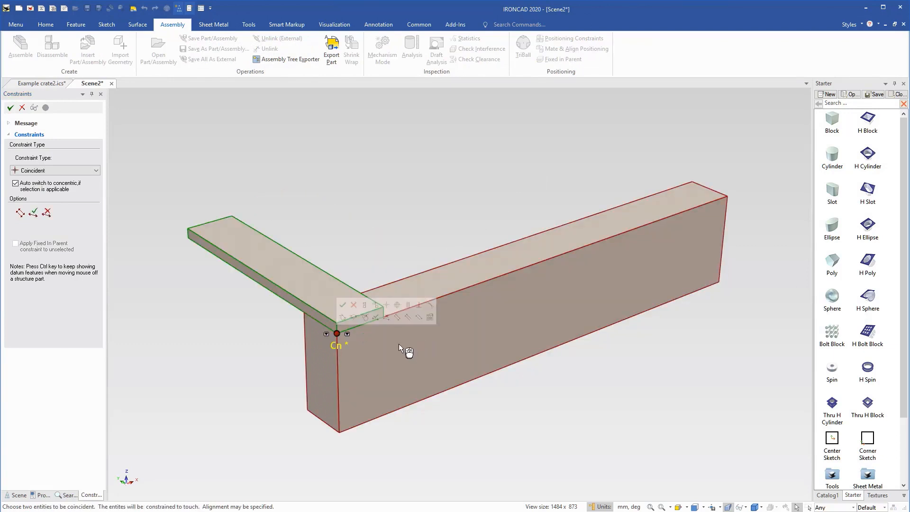
{"action": "left_click", "coordinate": [342, 305]}
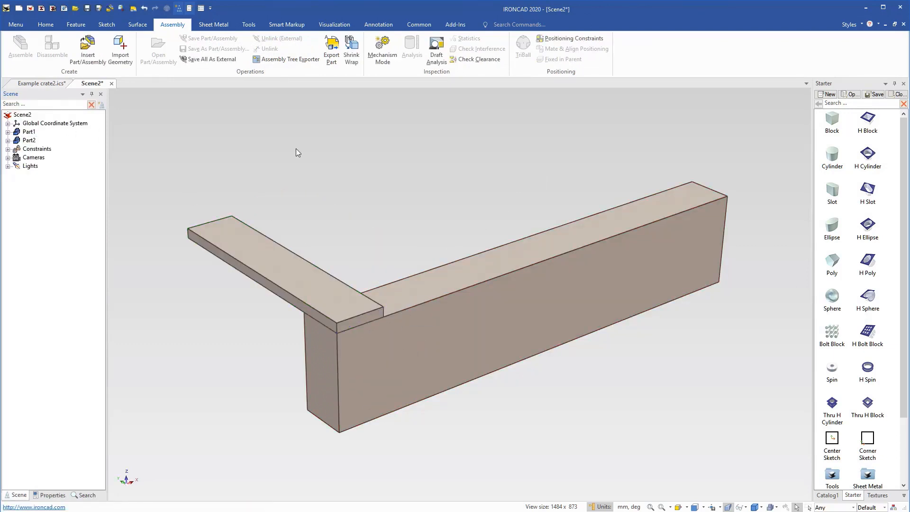
{"action": "left_click", "coordinate": [307, 265]}
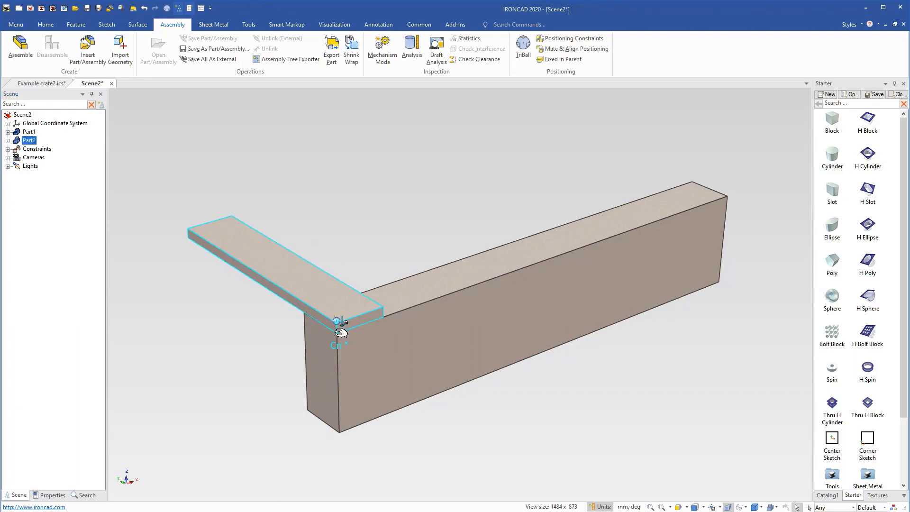
{"action": "left_click", "coordinate": [355, 176]}
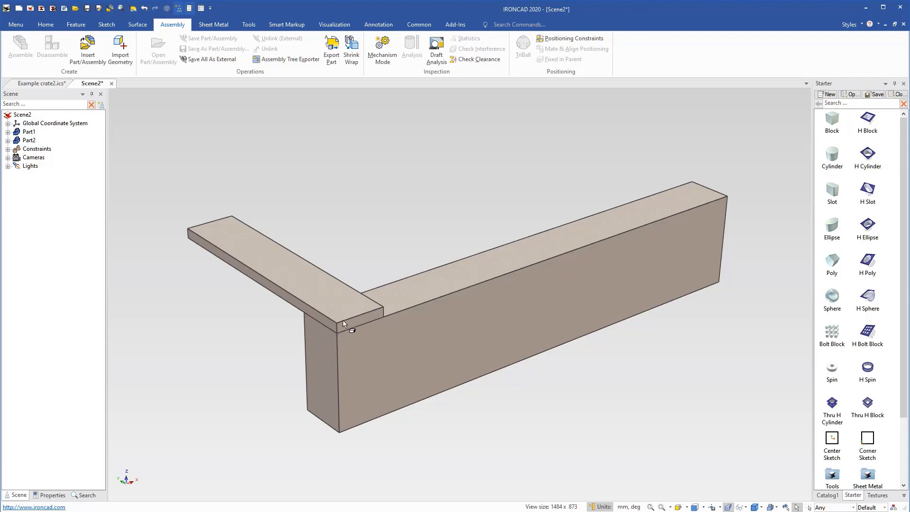
Use the TriBall to create a linear pattern of 10 planks spaced 100 mm apart along the long block.
{"action": "left_click", "coordinate": [321, 304]}
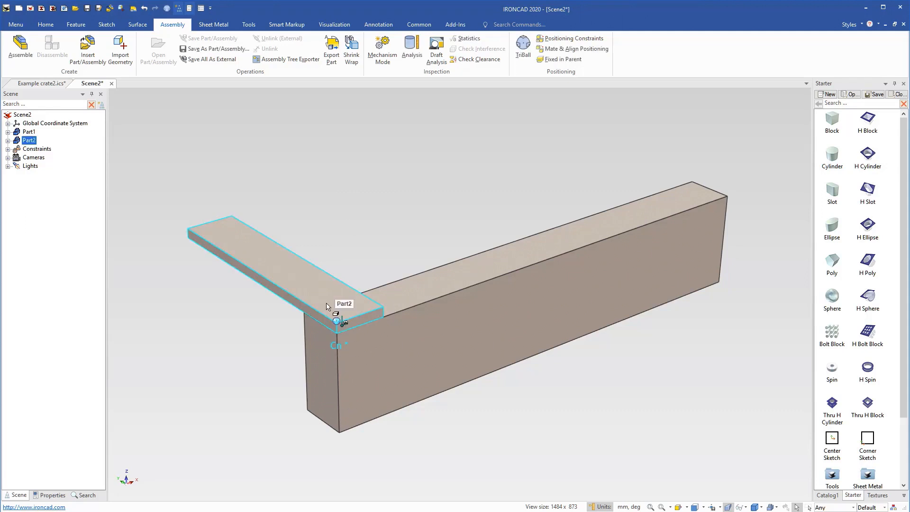
{"action": "key", "text": "F10"}
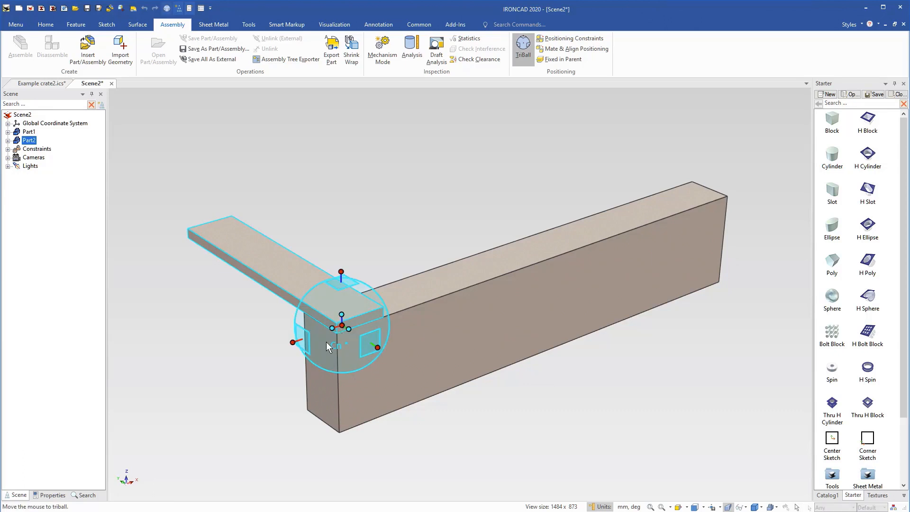
{"action": "right_click_drag", "start_coordinate": [287, 346], "coordinate": [334, 330]}
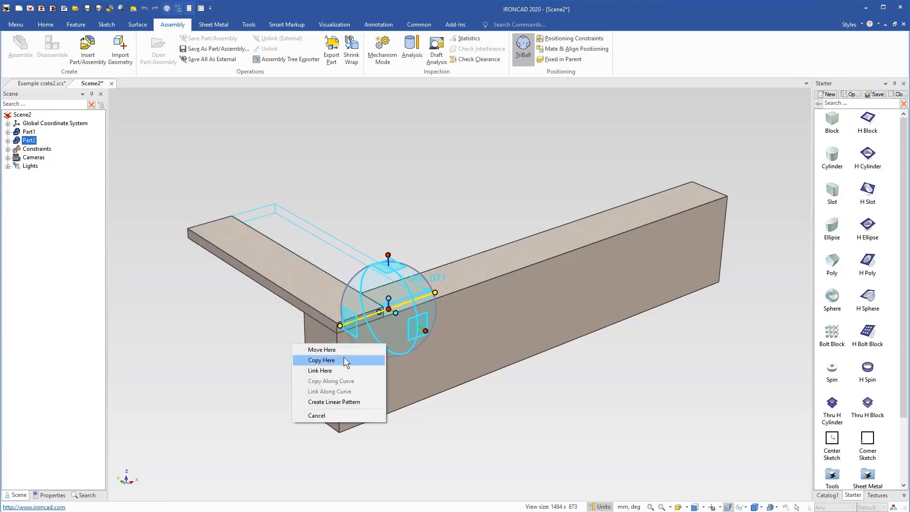
{"action": "left_click", "coordinate": [349, 401]}
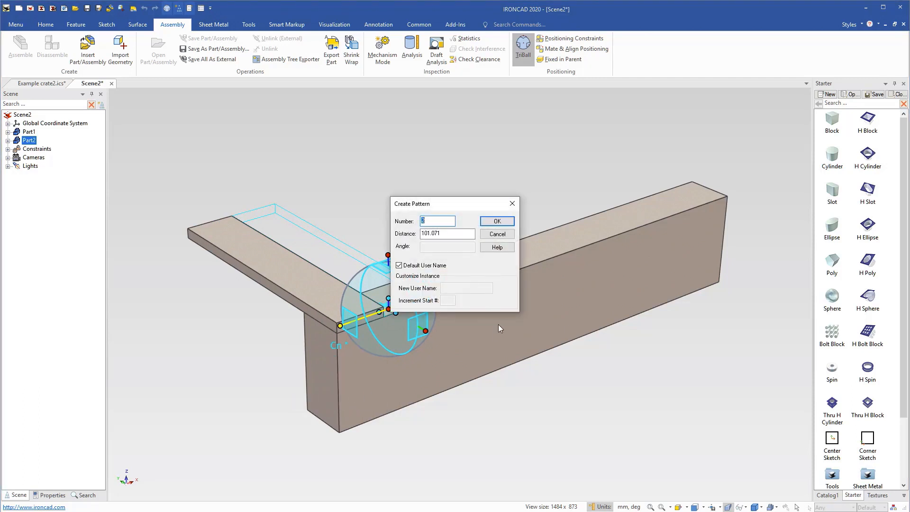
{"action": "type", "text": "10"}
{"action": "key", "text": "Tab"}
{"action": "type", "text": "10"}
{"action": "left_click", "coordinate": [496, 223]}
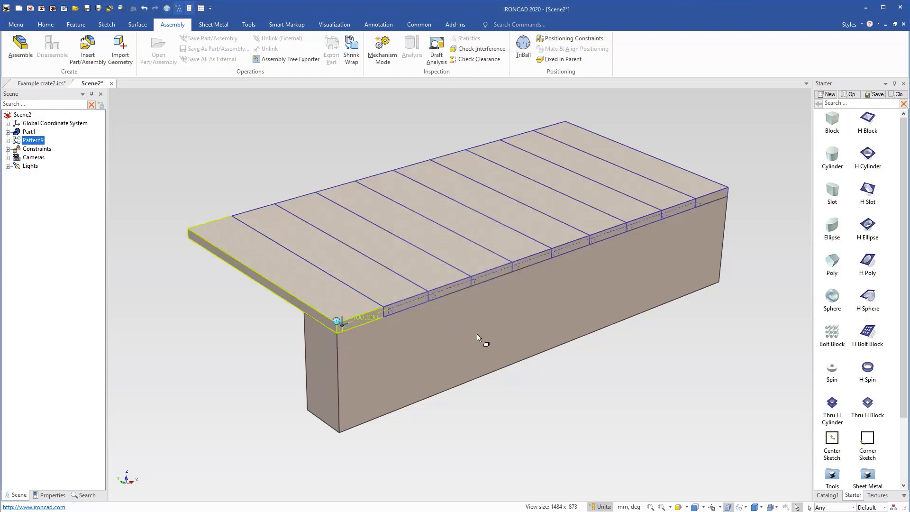
Use the TriBall to create a linear pattern of 3 long blocks spaced 200 mm apart across the planks' length.
{"action": "left_click", "coordinate": [391, 343]}
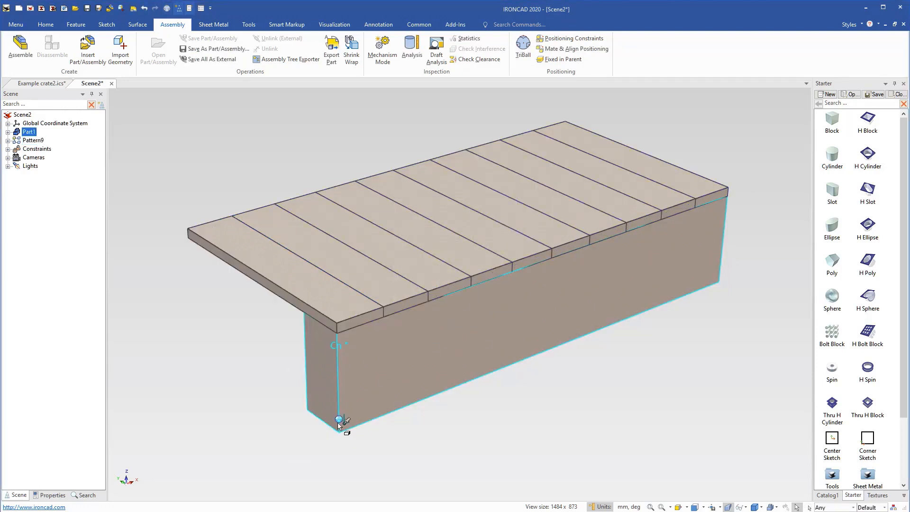
{"action": "key", "text": "F10"}
{"action": "right_click_drag", "start_coordinate": [381, 450], "coordinate": [340, 421]}
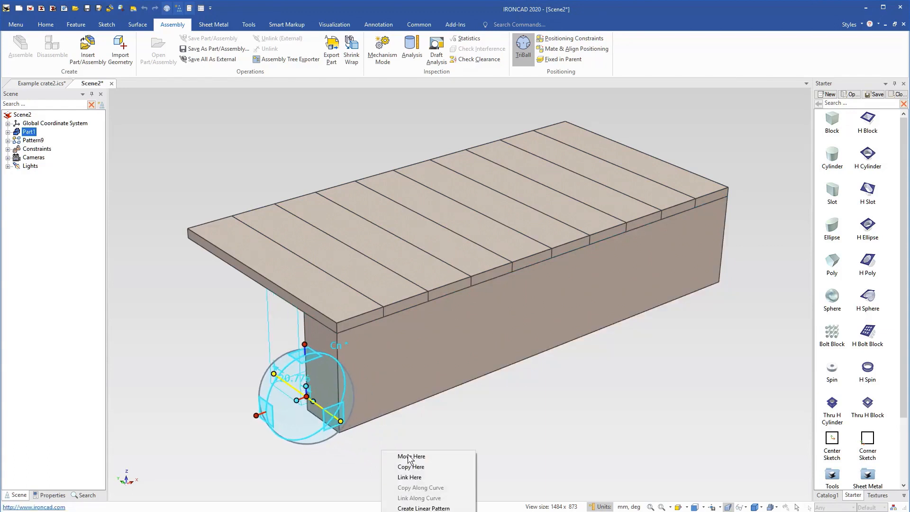
{"action": "left_click", "coordinate": [423, 508]}
{"action": "key", "text": "Tab"}
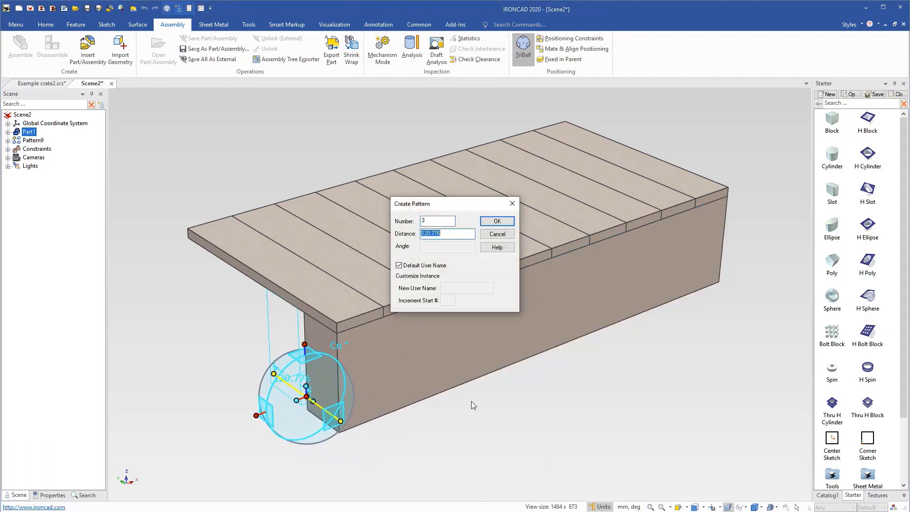
{"action": "type", "text": "200"}
{"action": "key", "text": "Return"}
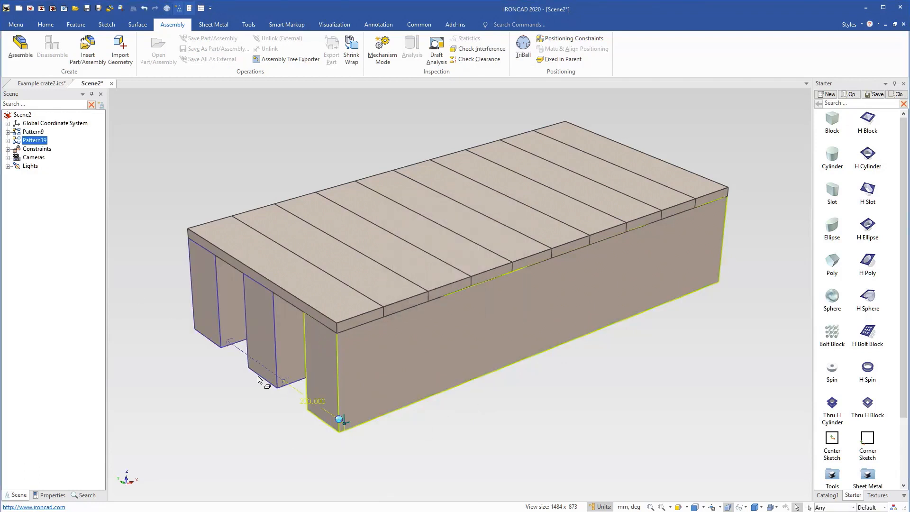
{"action": "left_click", "coordinate": [532, 425]}
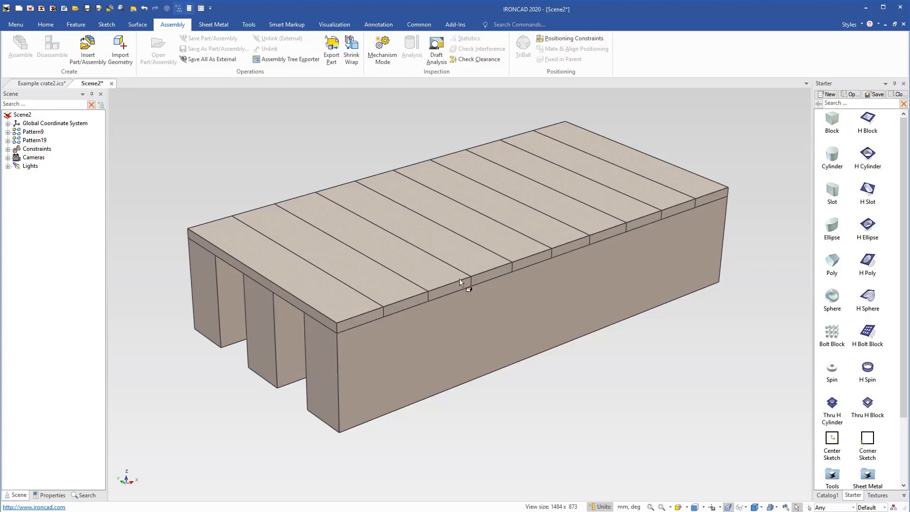
{"action": "left_click", "coordinate": [488, 340]}
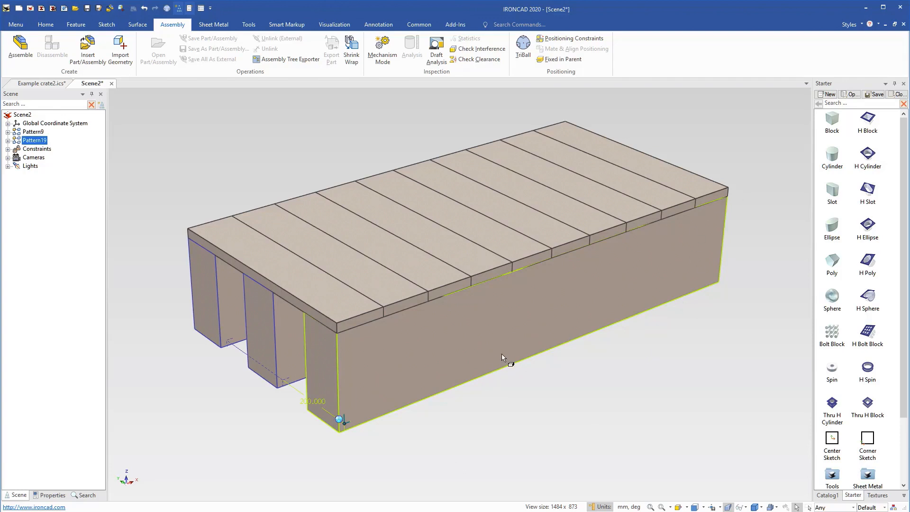
{"action": "left_click", "coordinate": [528, 414]}
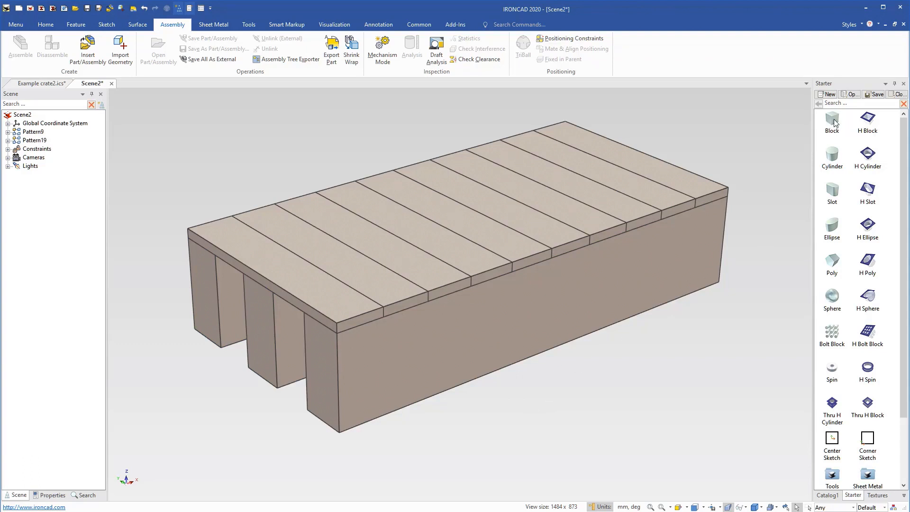
Add a catalog Block as a separate part at the lower front corner of the front long block.
{"action": "left_click_drag", "start_coordinate": [834, 123], "coordinate": [339, 433]}
{"action": "right_click_drag", "start_coordinate": [339, 434], "coordinate": [339, 434]}
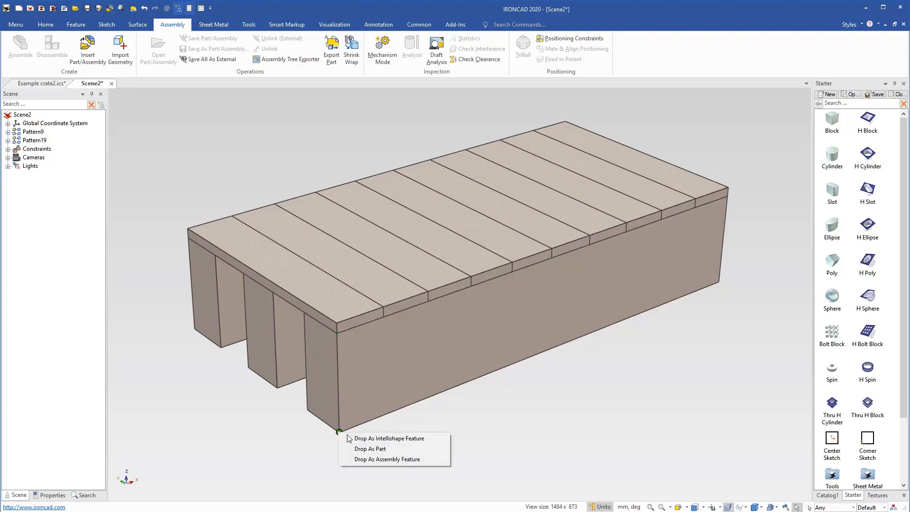
{"action": "left_click", "coordinate": [355, 446]}
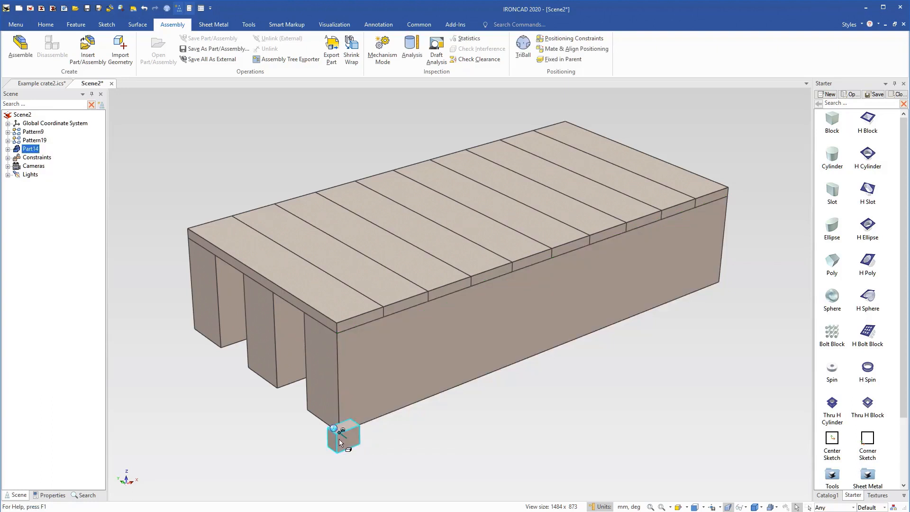
Rotate the new small block 90° with the TriBall about the axis parallel to the long block's length.
{"action": "key", "text": "F10"}
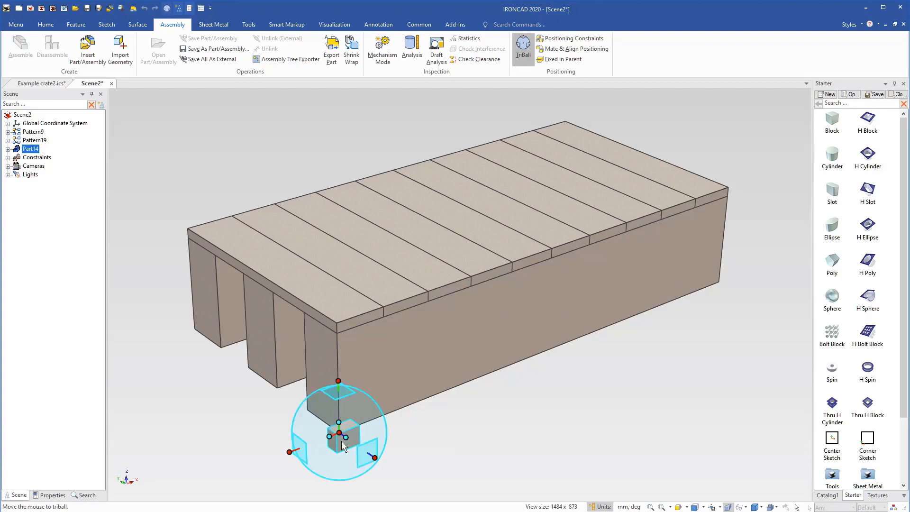
{"action": "left_click", "coordinate": [289, 451]}
{"action": "left_click_drag", "start_coordinate": [333, 463], "coordinate": [330, 454]}
{"action": "type", "text": "90"}
{"action": "key", "text": "Return"}
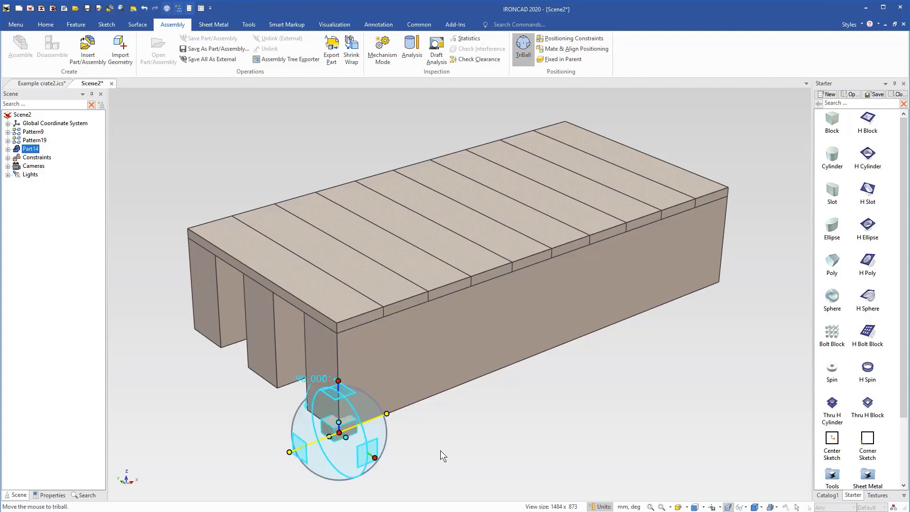
{"action": "key", "text": "F10"}
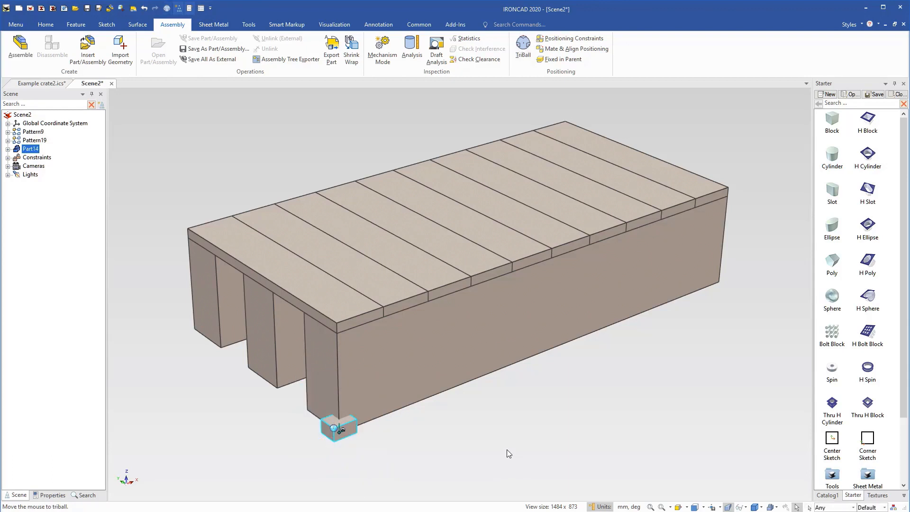
Stretch the new block's length to the far end of the long block, making it 1000 mm long.
{"action": "left_click", "coordinate": [340, 434]}
{"action": "scroll", "coordinate": [356, 449], "scroll_direction": "up", "scroll_amount": 1}
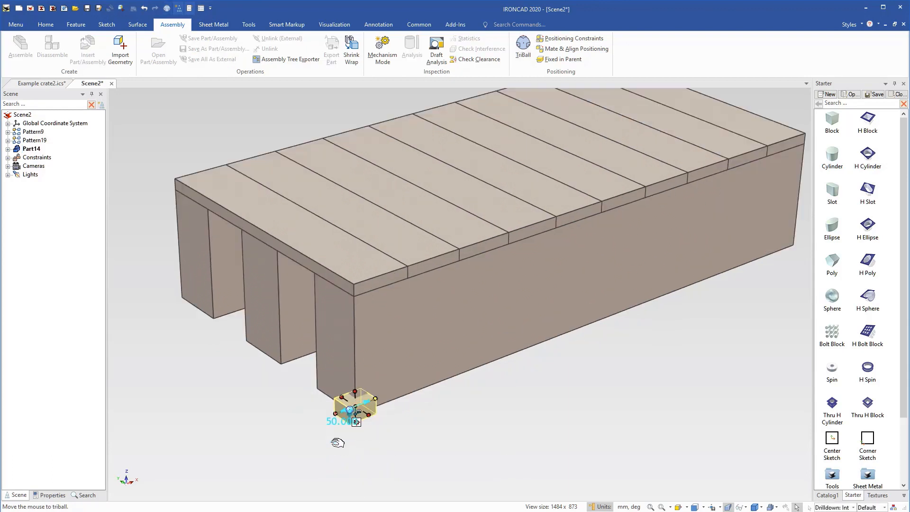
{"action": "scroll", "coordinate": [420, 351], "scroll_direction": "down", "scroll_amount": 2}
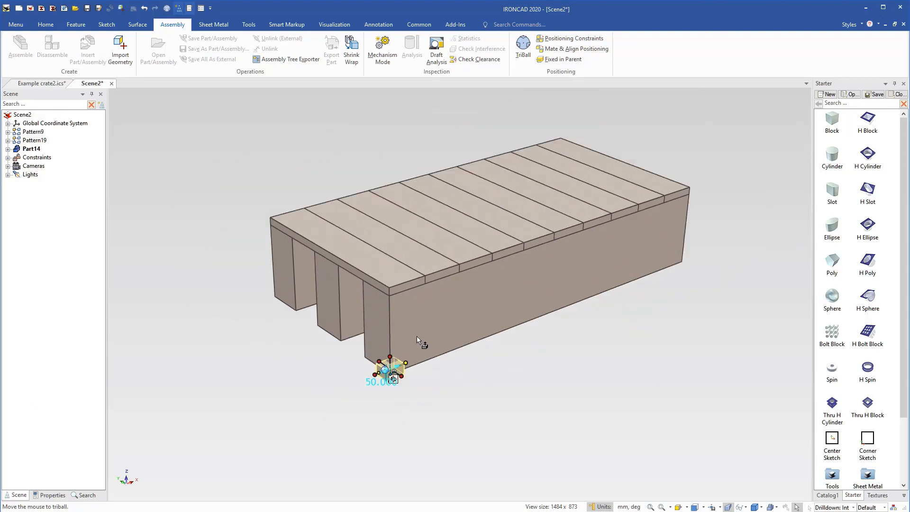
{"action": "left_click_drag", "start_coordinate": [406, 364], "coordinate": [640, 274]}
{"action": "left_click_drag", "start_coordinate": [701, 261], "coordinate": [684, 250]}
{"action": "key", "text": "Return"}
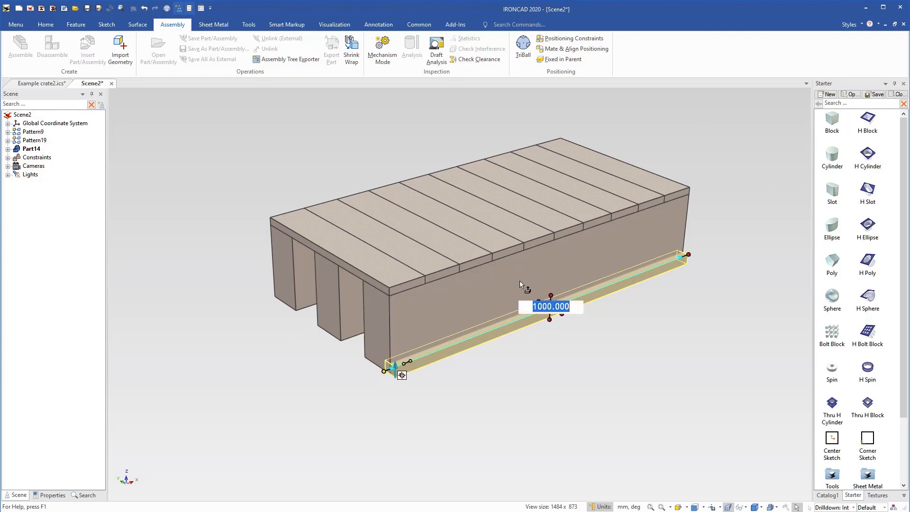
Size the new block to enclose the whole crate, 500 mm across and 220 mm high up to the planks' upper surface.
{"action": "left_click_drag", "start_coordinate": [543, 299], "coordinate": [279, 295]}
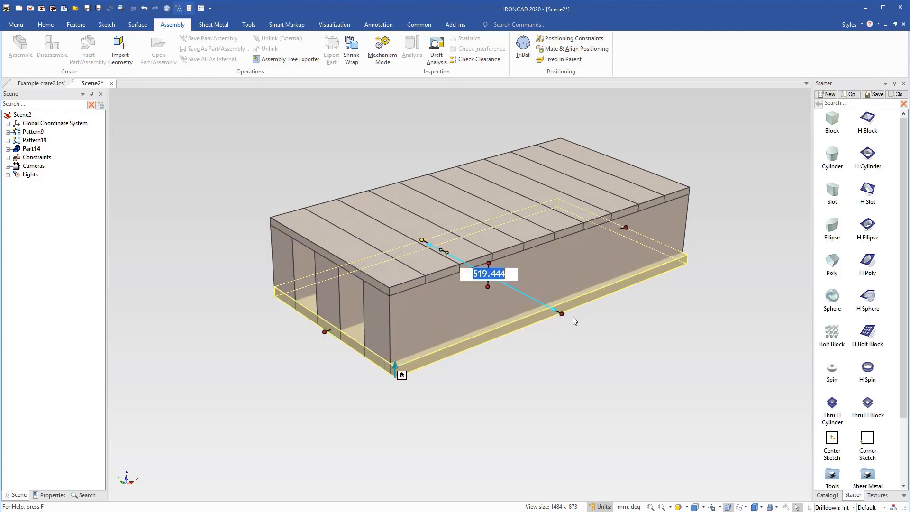
{"action": "left_click_drag", "start_coordinate": [560, 313], "coordinate": [531, 298]}
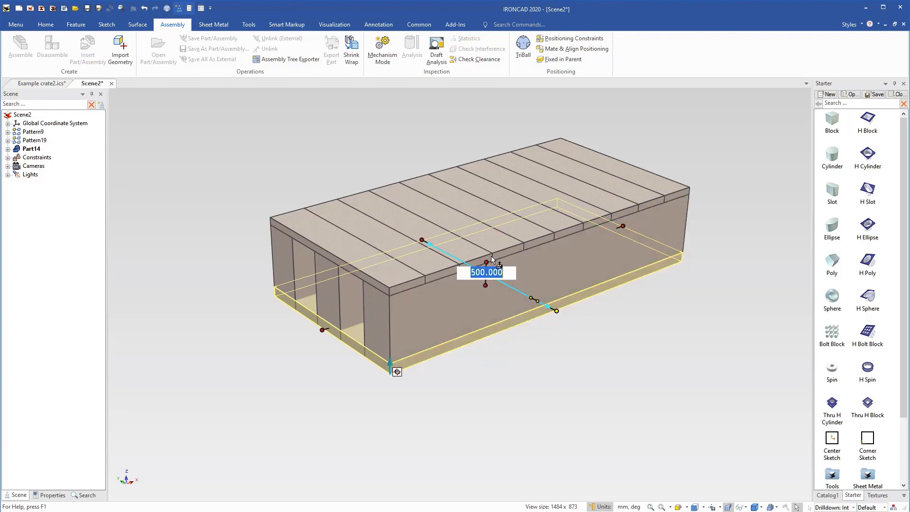
{"action": "left_click_drag", "start_coordinate": [489, 257], "coordinate": [528, 240]}
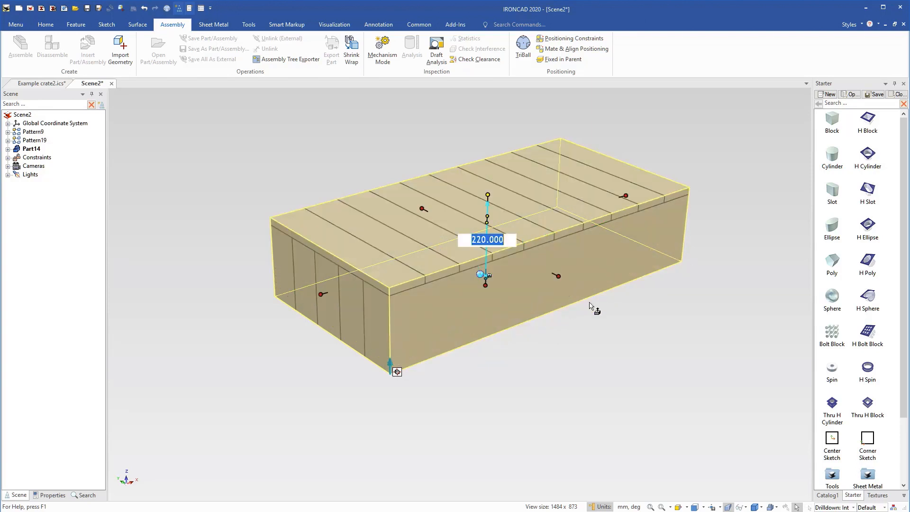
{"action": "left_click", "coordinate": [636, 369]}
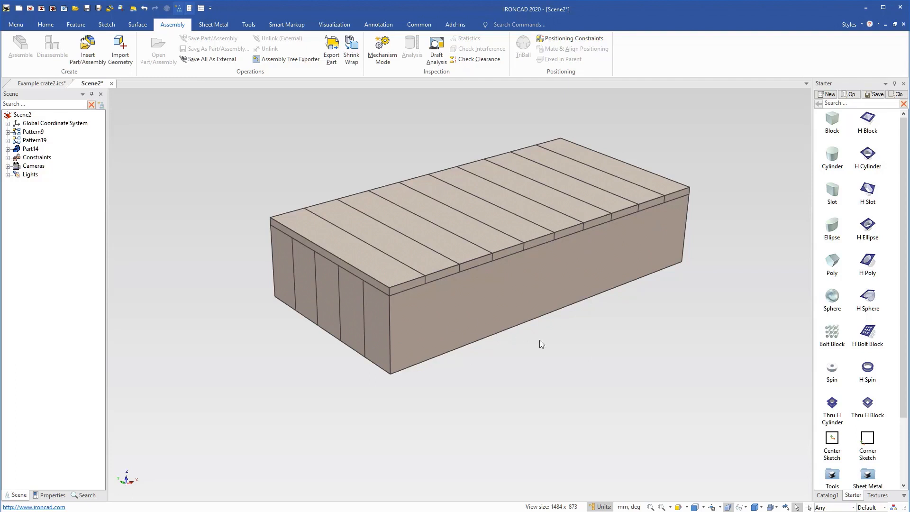
{"action": "middle_click_drag", "start_coordinate": [565, 321], "coordinate": [537, 347]}
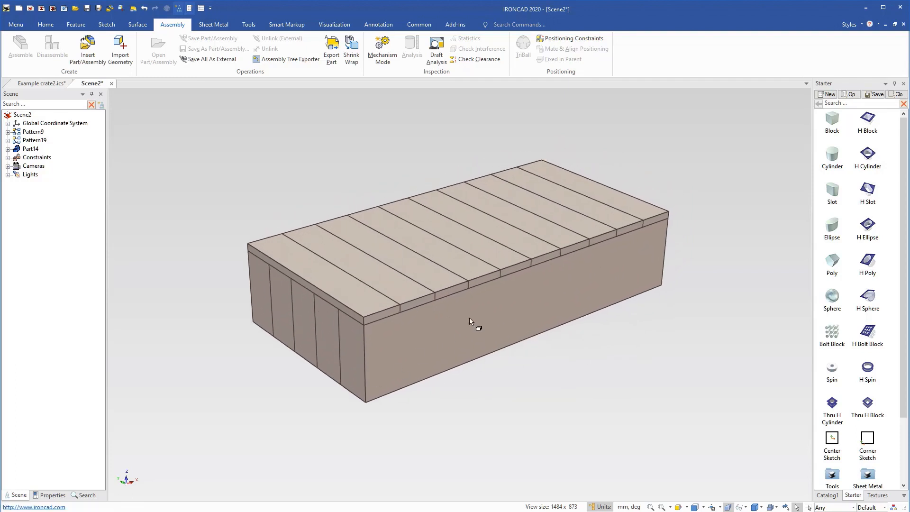
{"action": "left_click", "coordinate": [328, 331]}
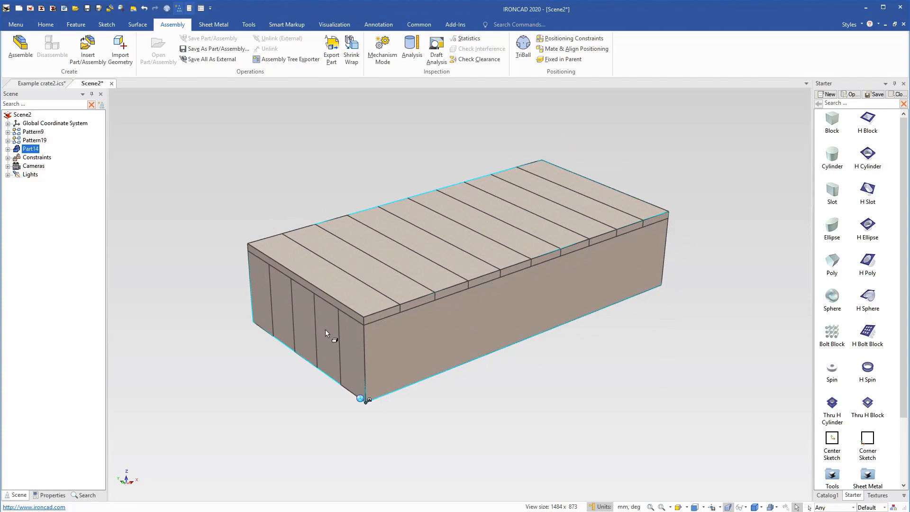
{"action": "left_click", "coordinate": [339, 295]}
{"action": "key", "text": "Escape"}
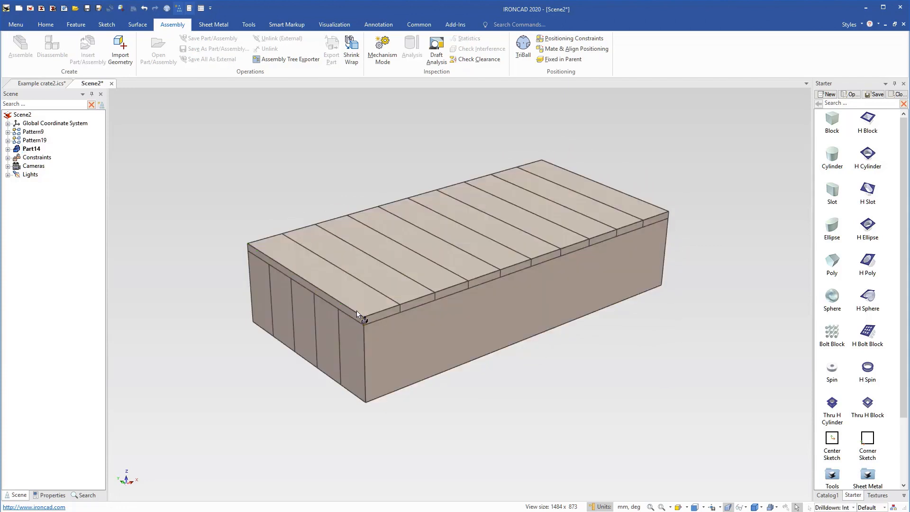
{"action": "left_click", "coordinate": [356, 306]}
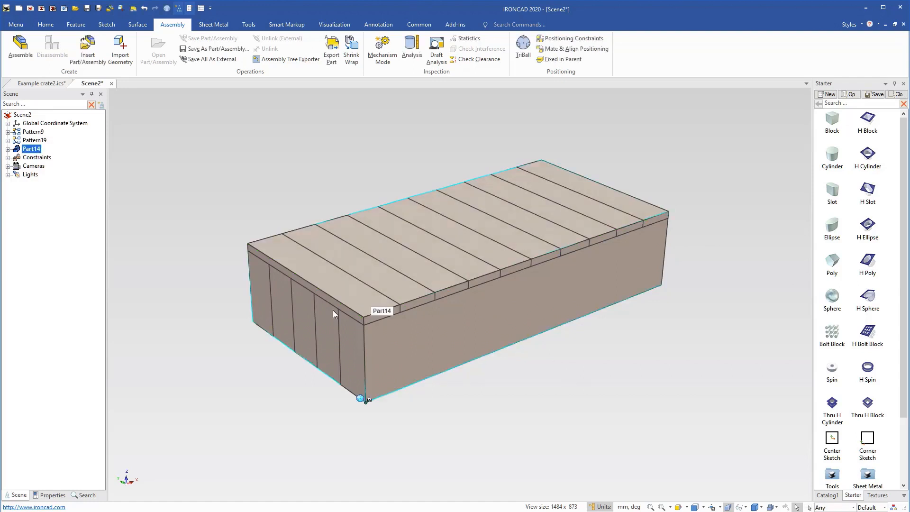
{"action": "left_click", "coordinate": [333, 338]}
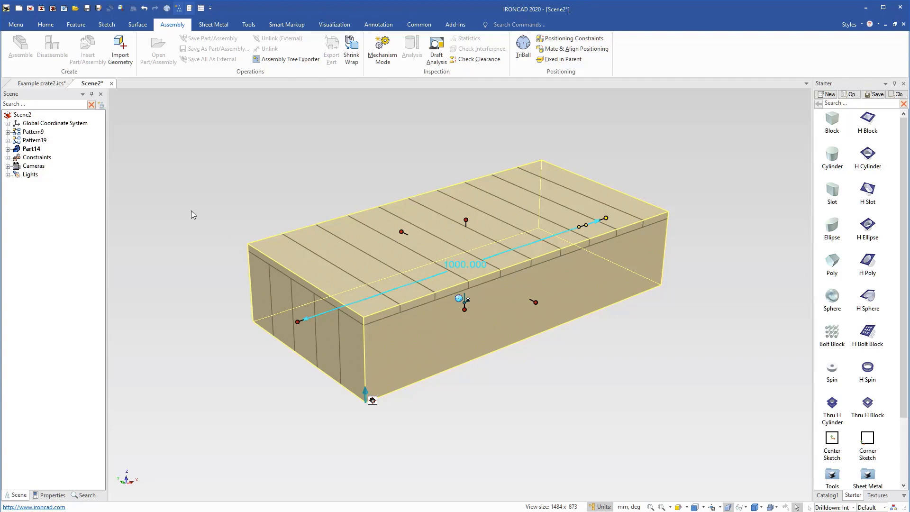
Place the enclosing block in a new assembly and exclude the block part from the bill of materials.
{"action": "left_click", "coordinate": [19, 151]}
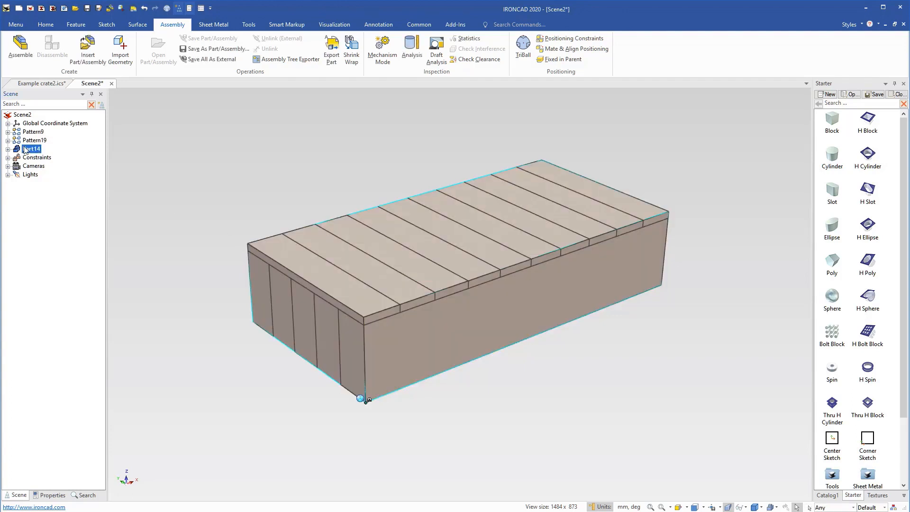
{"action": "left_click", "coordinate": [6, 53]}
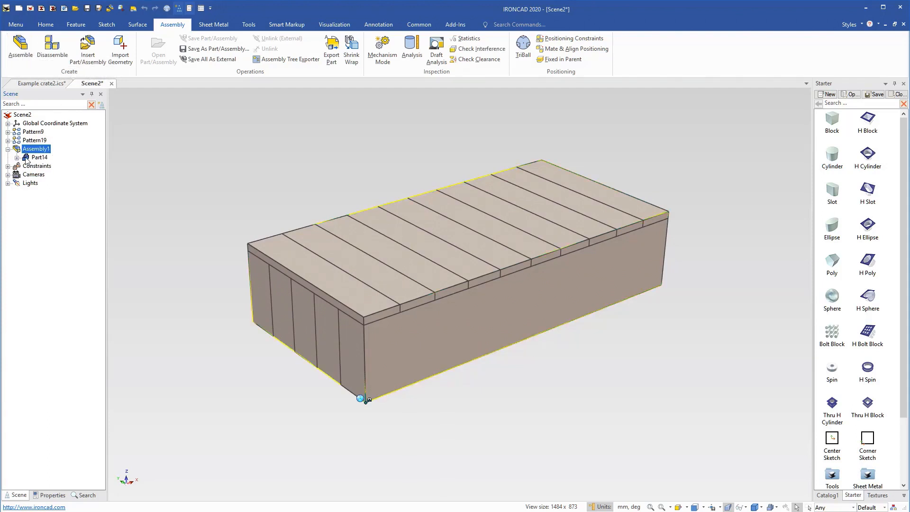
{"action": "left_click", "coordinate": [27, 158]}
{"action": "right_click", "coordinate": [26, 157]}
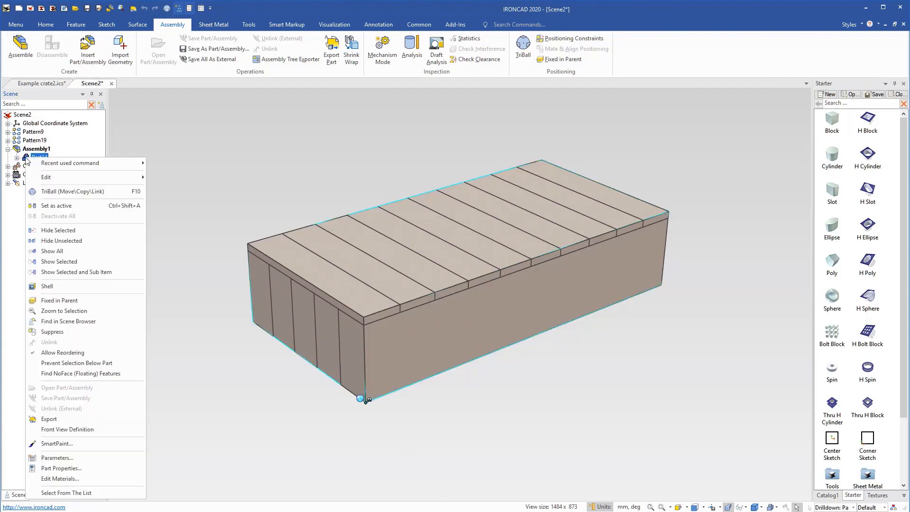
{"action": "left_click", "coordinate": [66, 468]}
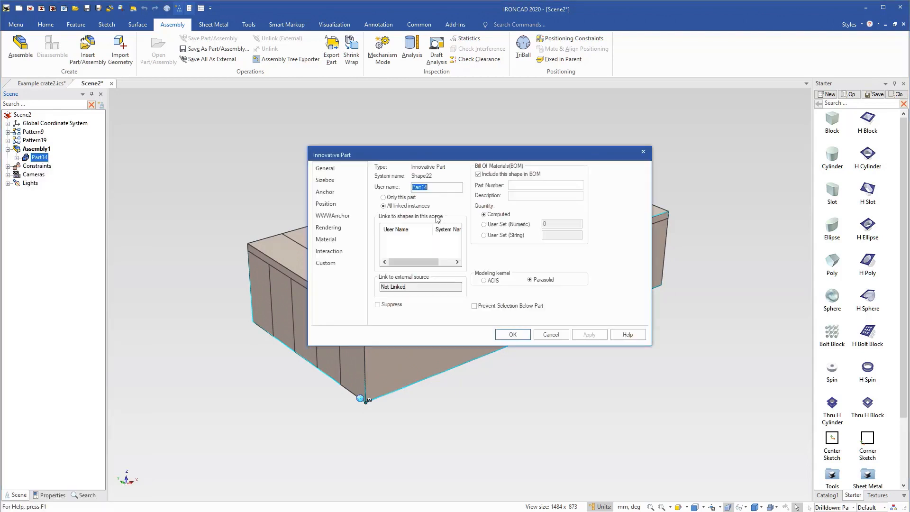
{"action": "left_click", "coordinate": [478, 174]}
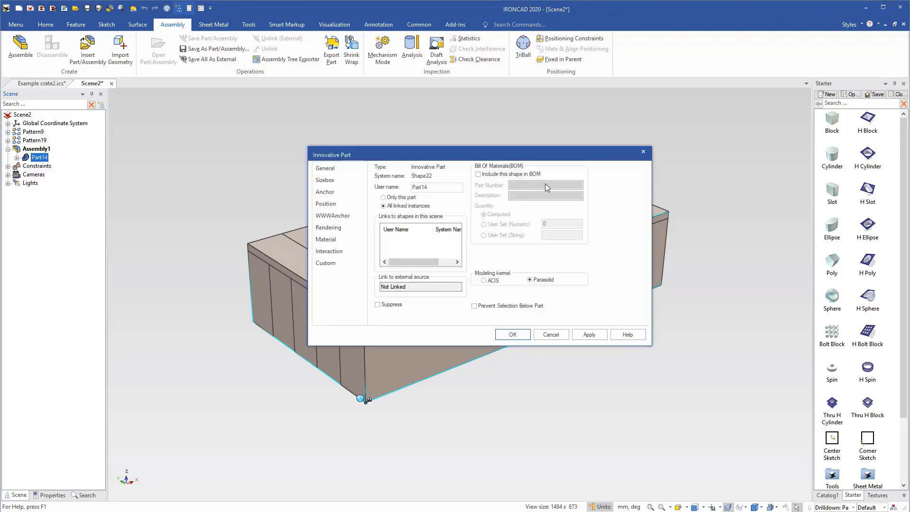
{"action": "left_click", "coordinate": [508, 334]}
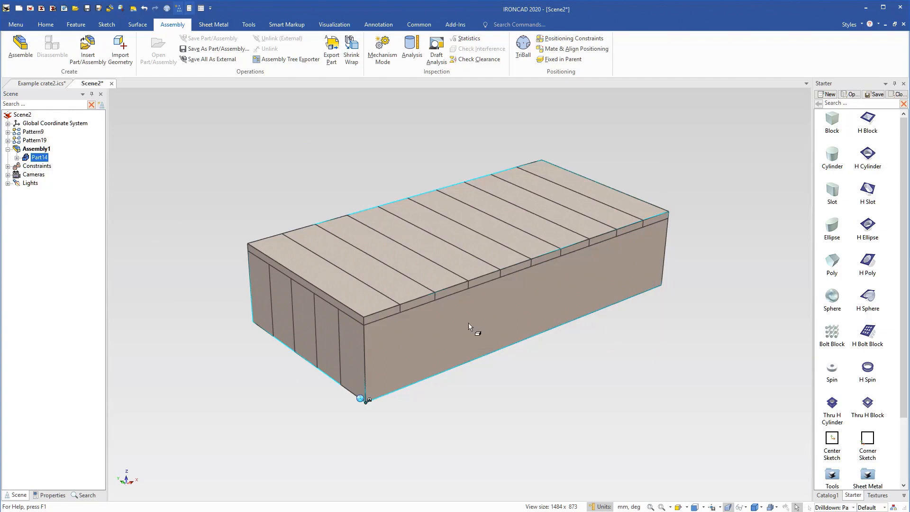
Enable the enclosing assembly's sizebox with its length handle, width handle and box displayed, and set the aspect locks to None.
{"action": "left_click", "coordinate": [36, 148]}
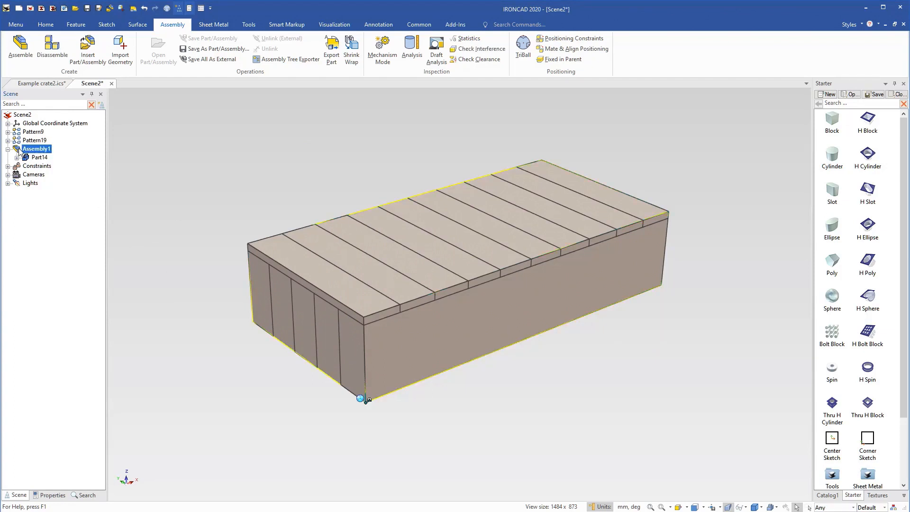
{"action": "right_click", "coordinate": [19, 151]}
{"action": "left_click", "coordinate": [62, 448]}
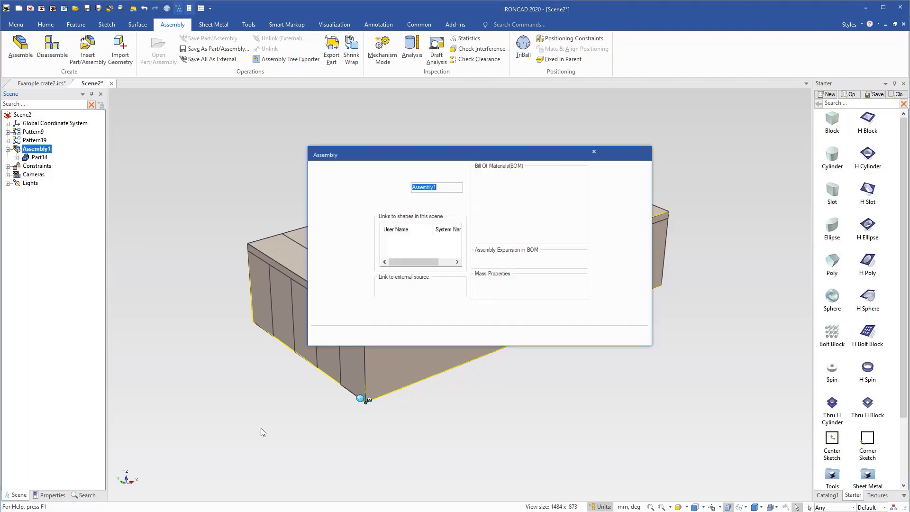
{"action": "left_click", "coordinate": [341, 181]}
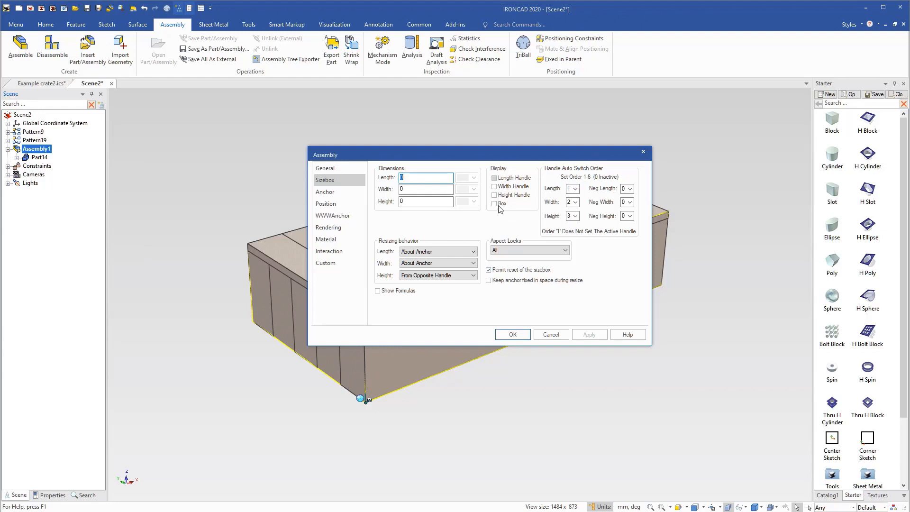
{"action": "left_click", "coordinate": [495, 178]}
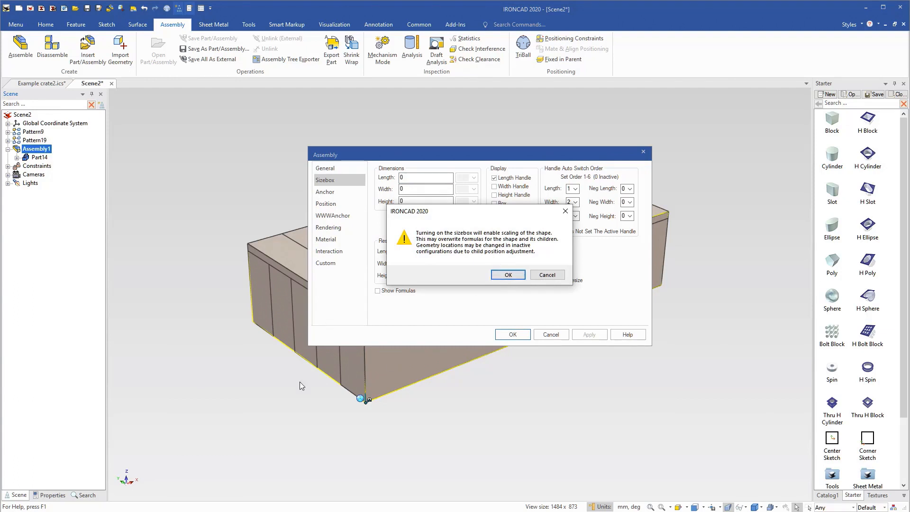
{"action": "left_click", "coordinate": [508, 275]}
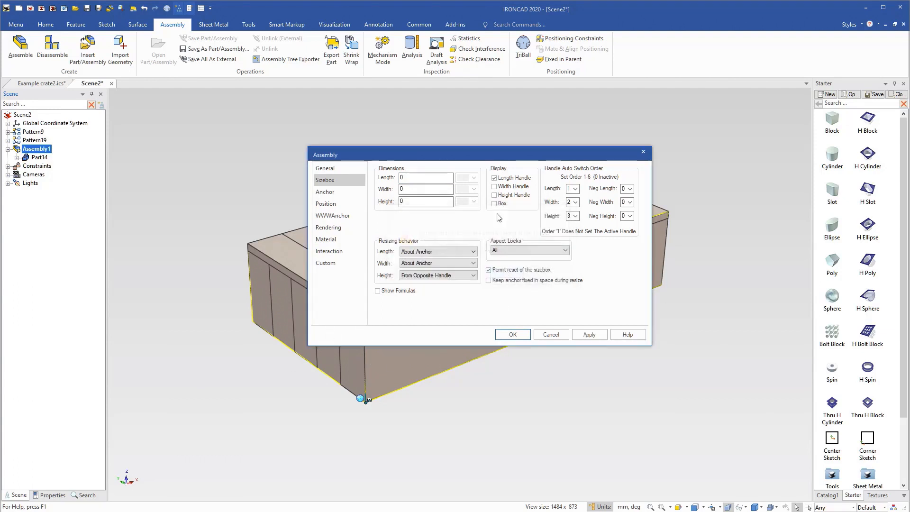
{"action": "left_click", "coordinate": [494, 187]}
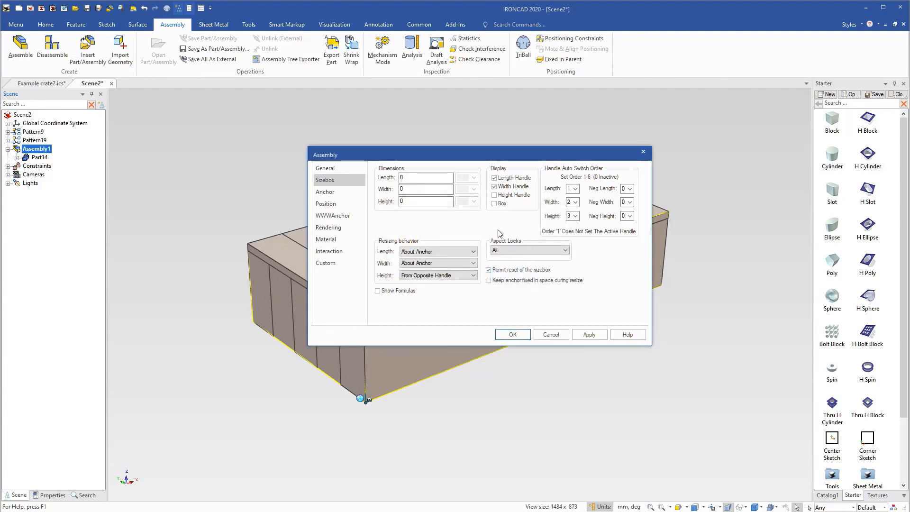
{"action": "left_click", "coordinate": [502, 205]}
{"action": "left_click", "coordinate": [505, 252]}
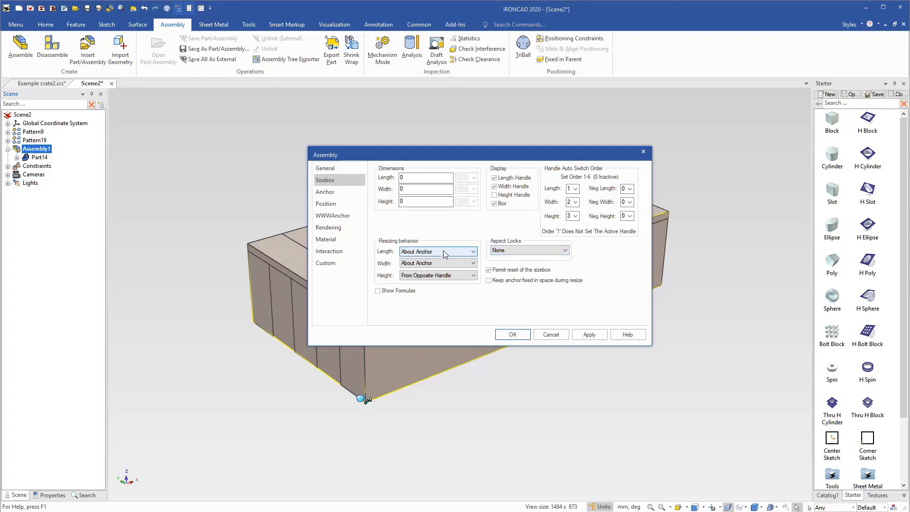
Make the assembly's sizebox resize length and width From Opposite Handle, change the height handle's auto switch order and apply the properties.
{"action": "left_click", "coordinate": [473, 254]}
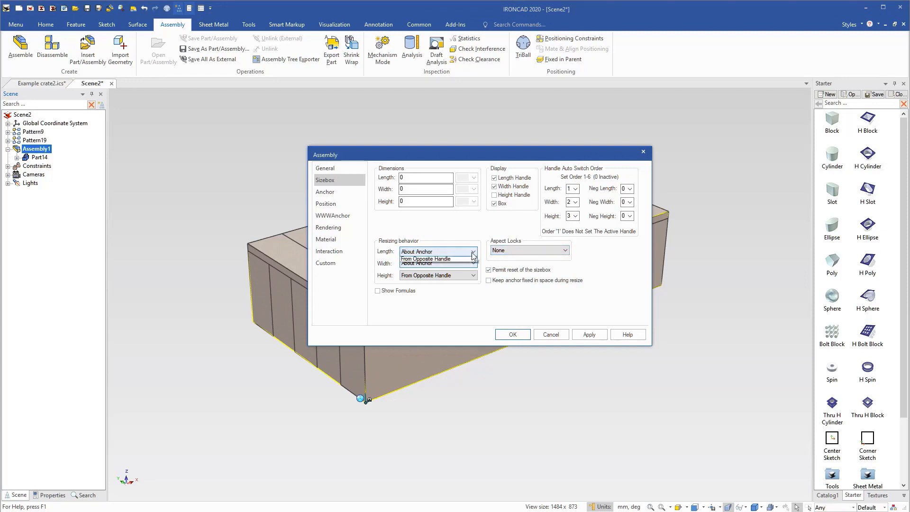
{"action": "left_click", "coordinate": [462, 273]}
{"action": "left_click", "coordinate": [463, 264]}
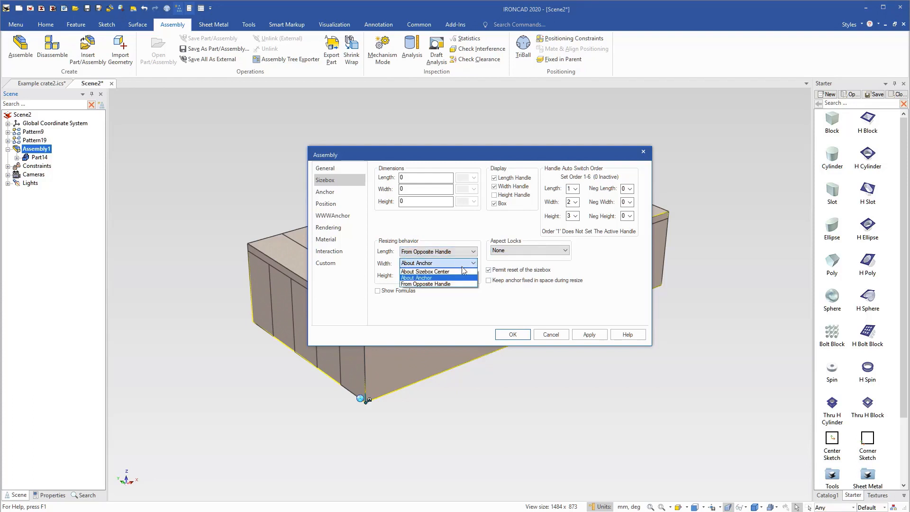
{"action": "left_click", "coordinate": [456, 284]}
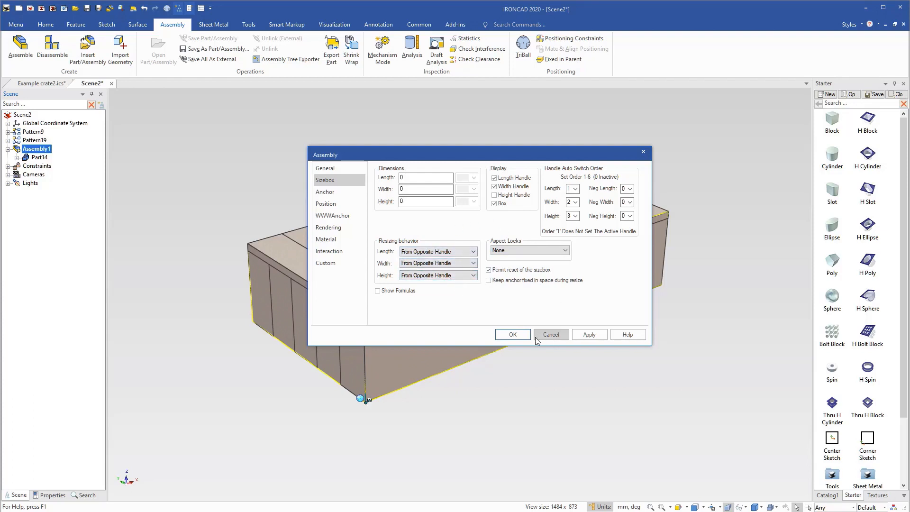
{"action": "left_click", "coordinate": [575, 215]}
{"action": "left_click", "coordinate": [573, 230]}
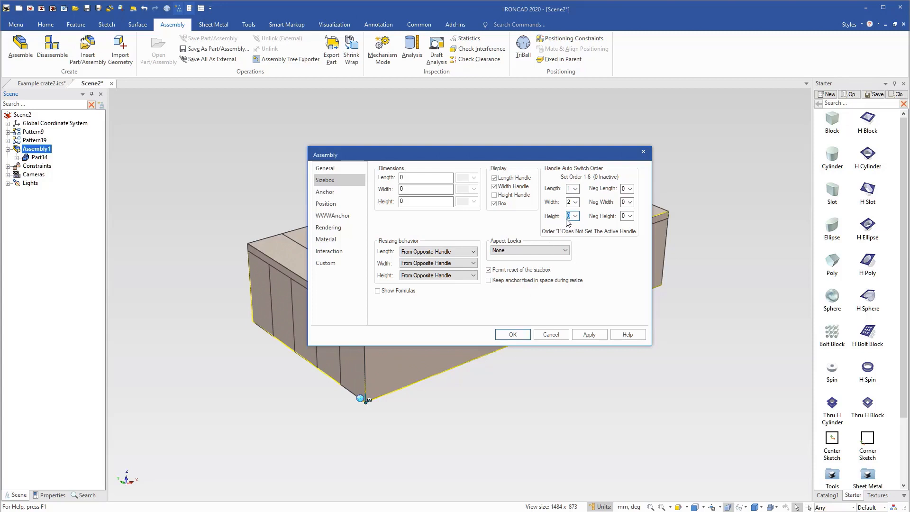
{"action": "left_click", "coordinate": [518, 337]}
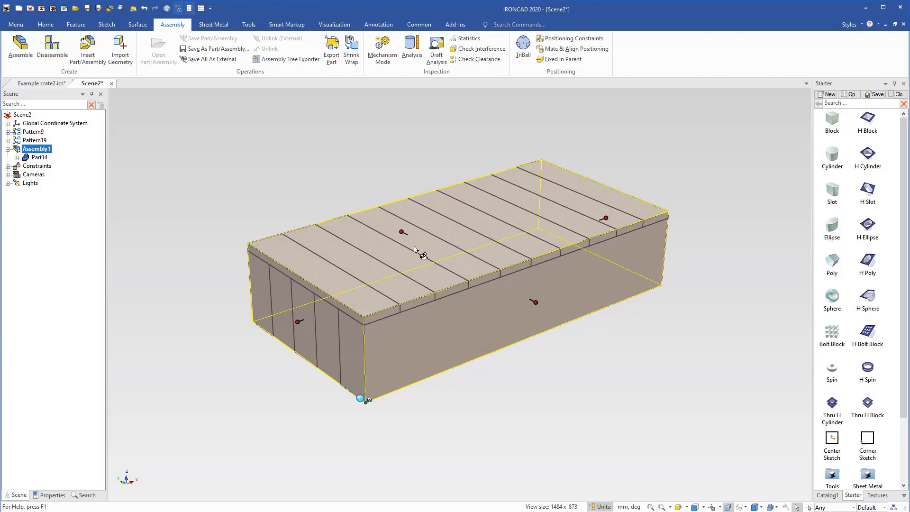
Compare the sizebox handles of the assembly with those of the block shape inside its part.
{"action": "left_click", "coordinate": [528, 377]}
{"action": "left_click", "coordinate": [518, 293]}
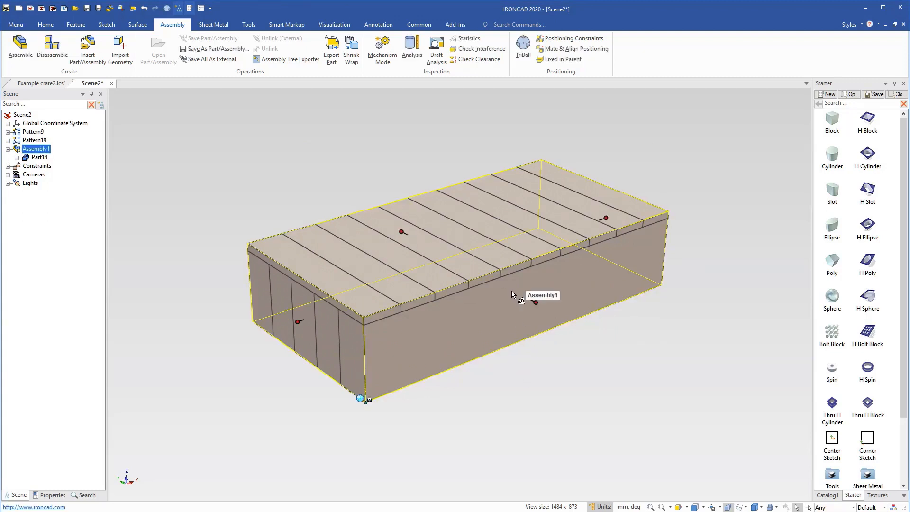
{"action": "left_click", "coordinate": [27, 158]}
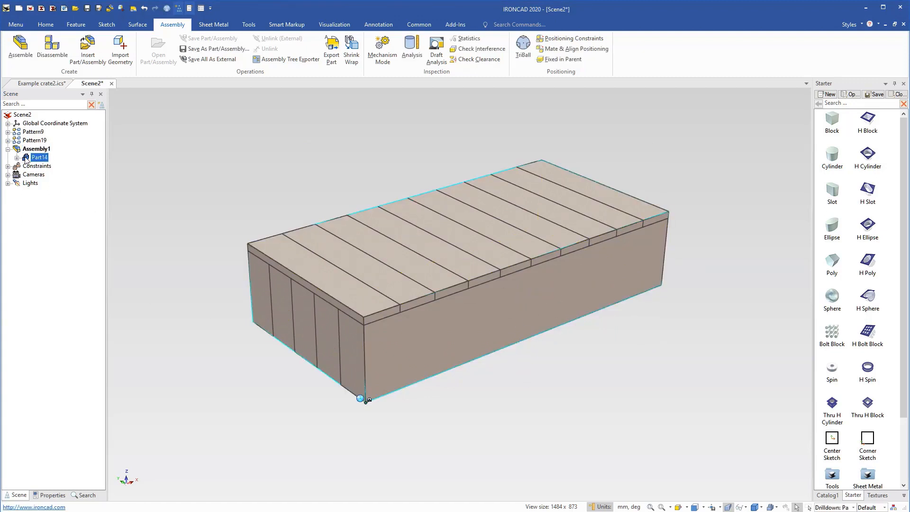
{"action": "left_click", "coordinate": [17, 158]}
{"action": "left_click", "coordinate": [34, 166]}
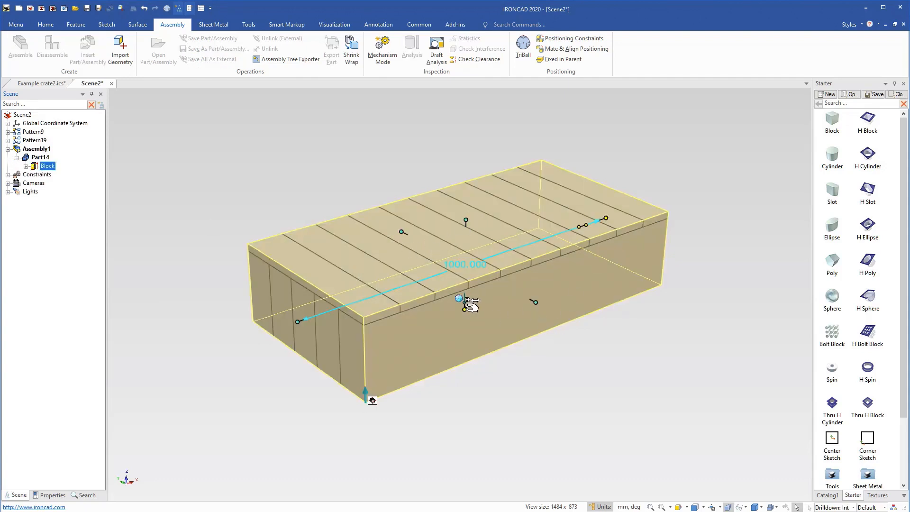
{"action": "left_click", "coordinate": [17, 158]}
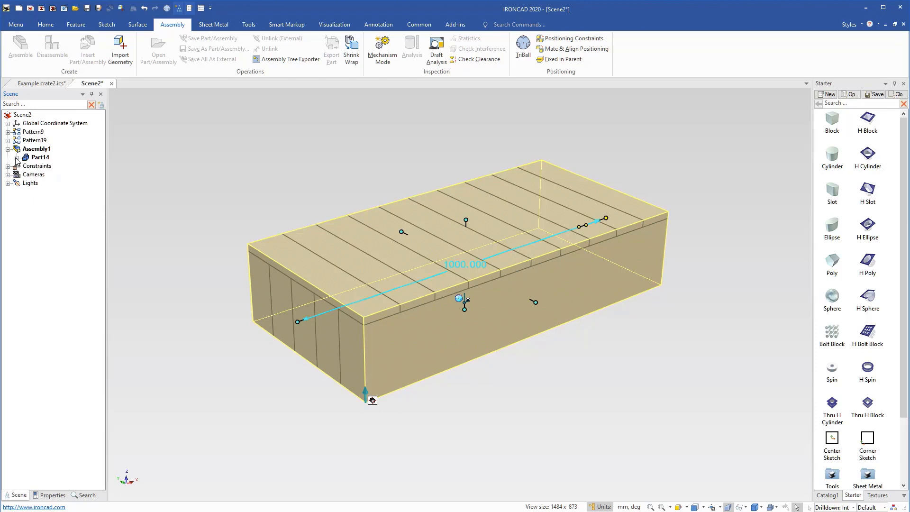
Try stretching the assembly's length to about 1444 mm with its sizebox handle, and undo the stretch.
{"action": "left_click", "coordinate": [18, 148]}
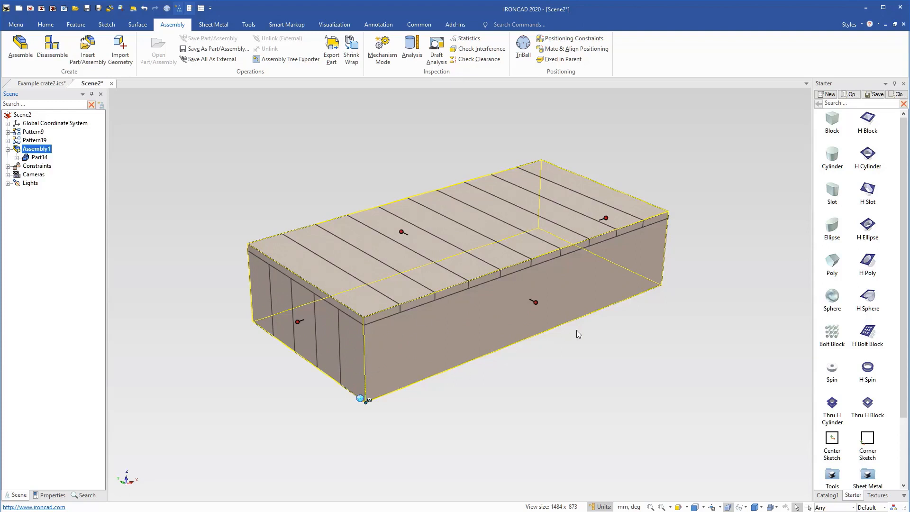
{"action": "left_click_drag", "start_coordinate": [606, 218], "coordinate": [757, 172]}
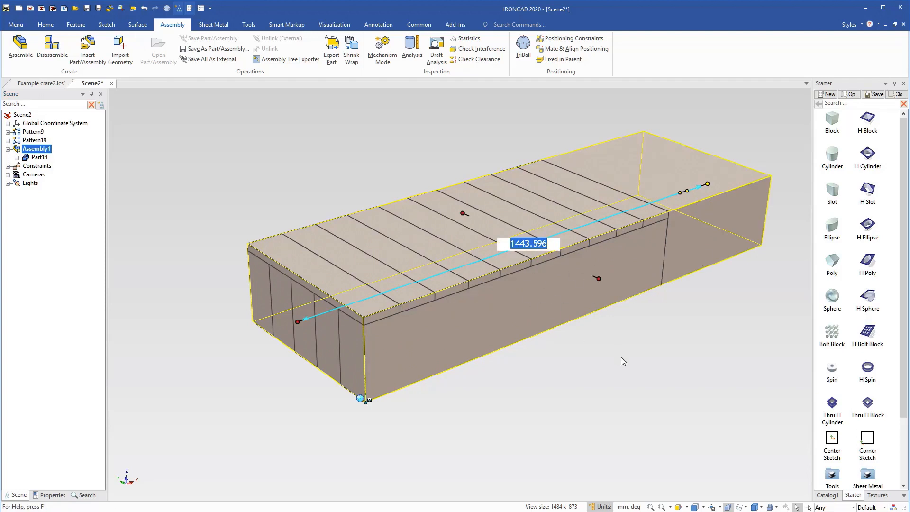
{"action": "key", "text": "Escape"}
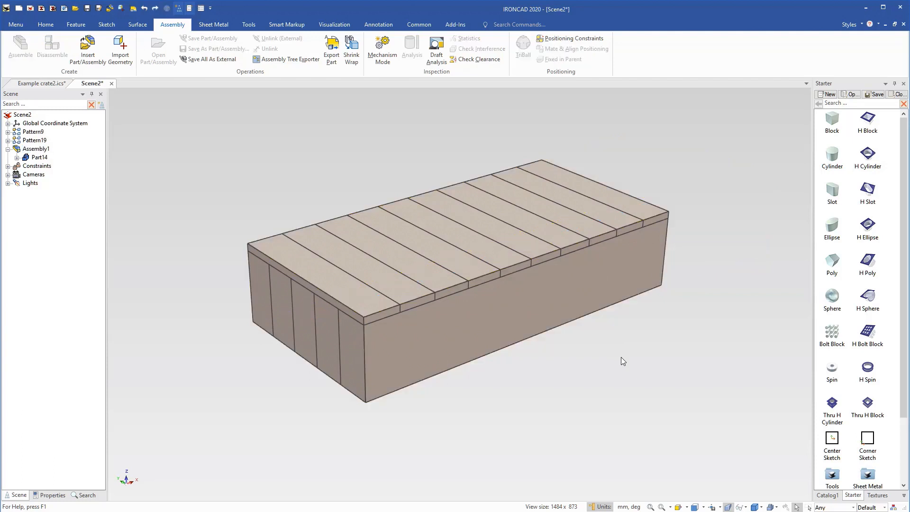
Suppress the enclosing block part inside the assembly.
{"action": "left_click", "coordinate": [332, 329]}
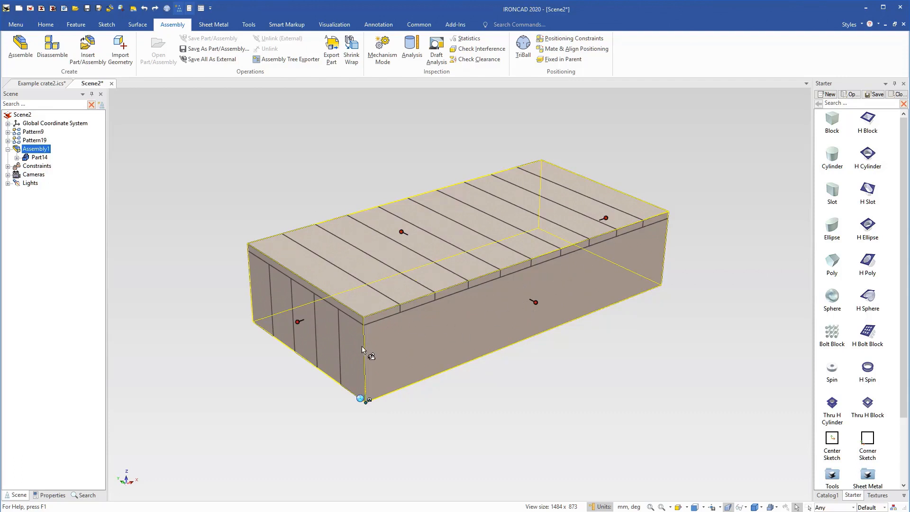
{"action": "right_click", "coordinate": [27, 159]}
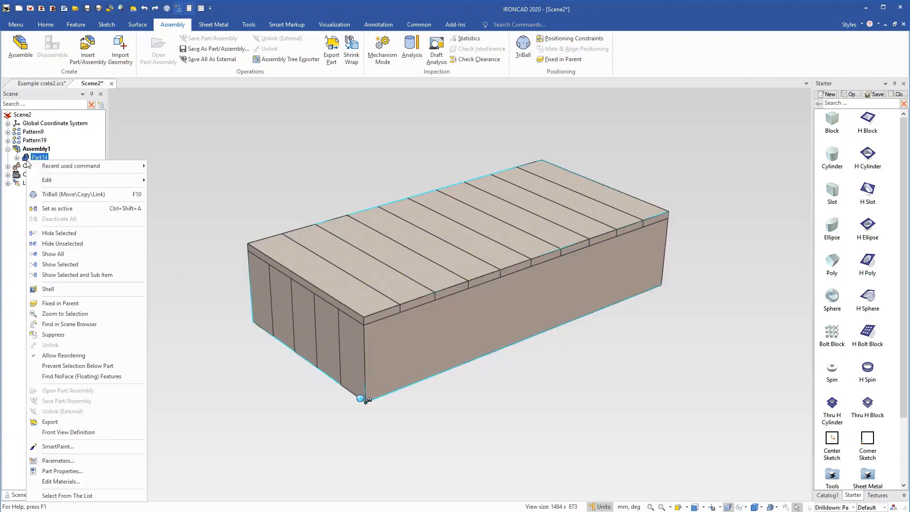
{"action": "left_click", "coordinate": [57, 325]}
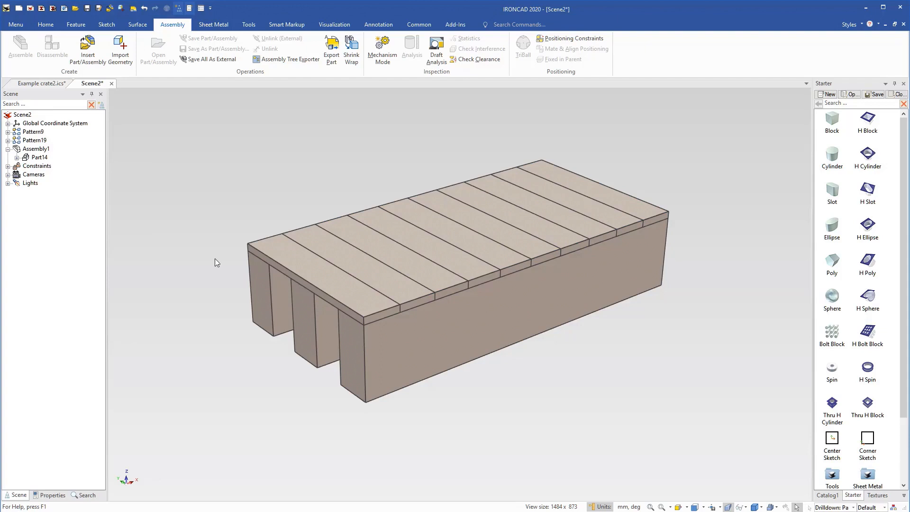
Move the plank and block patterns into the enclosing assembly by grouping them in a temporary assembly and disassembling it there.
{"action": "left_click", "coordinate": [22, 134]}
{"action": "left_click", "coordinate": [19, 141], "text": "shift"}
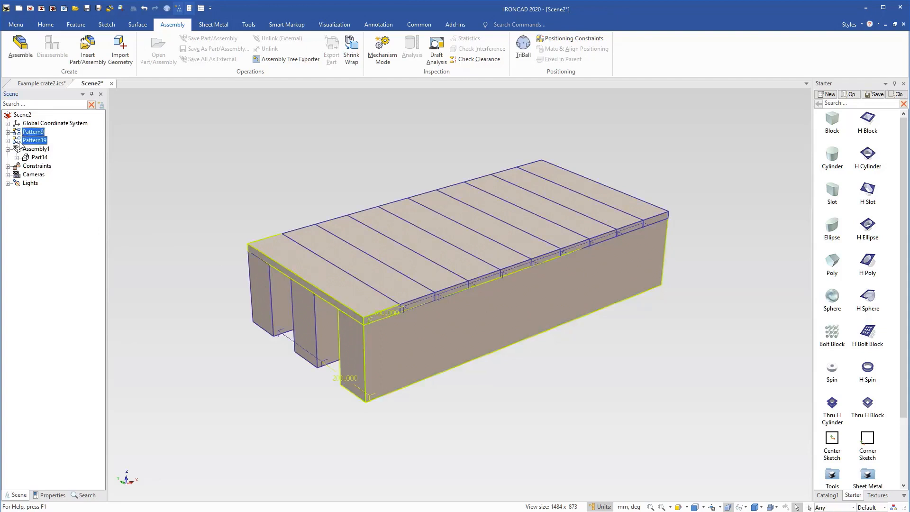
{"action": "left_click", "coordinate": [21, 47]}
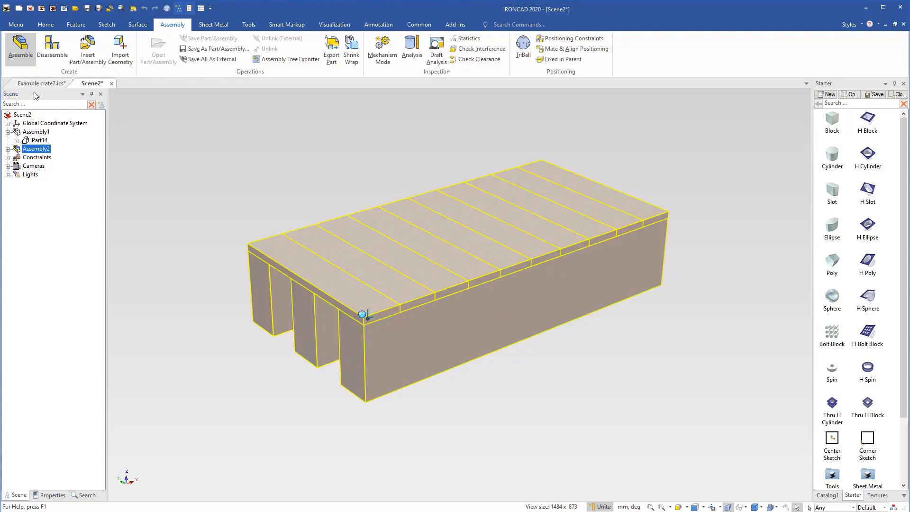
{"action": "left_click_drag", "start_coordinate": [19, 150], "coordinate": [35, 140]}
{"action": "left_click", "coordinate": [29, 150]}
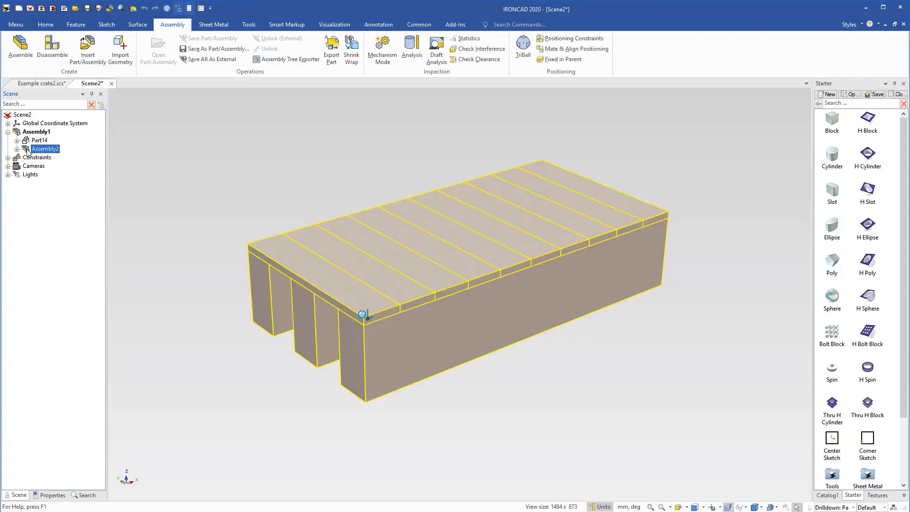
{"action": "left_click", "coordinate": [53, 50]}
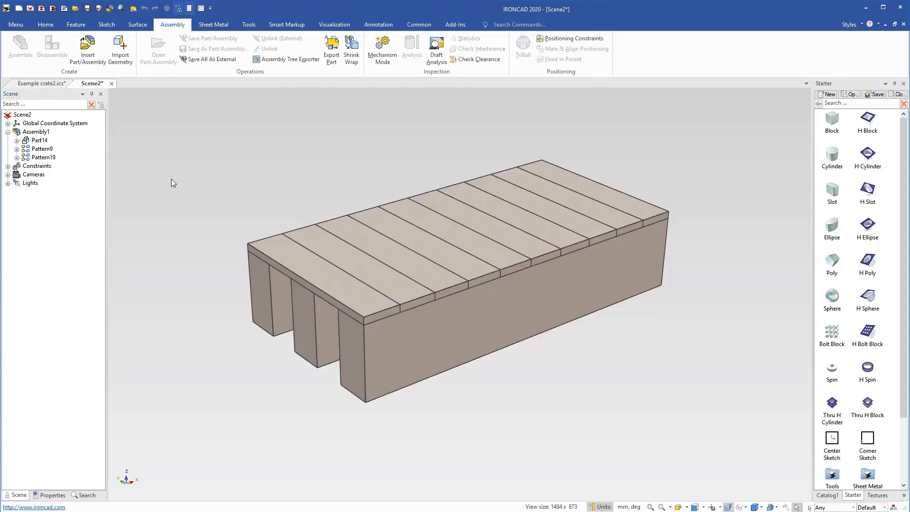
Inspect the nested patterns and the extents of the whole crate assembly.
{"action": "left_click", "coordinate": [33, 150]}
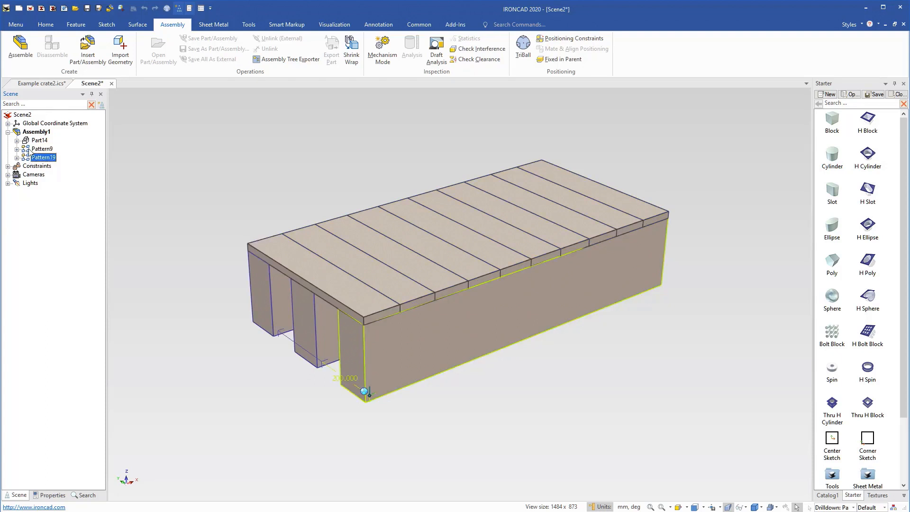
{"action": "left_click", "coordinate": [312, 186]}
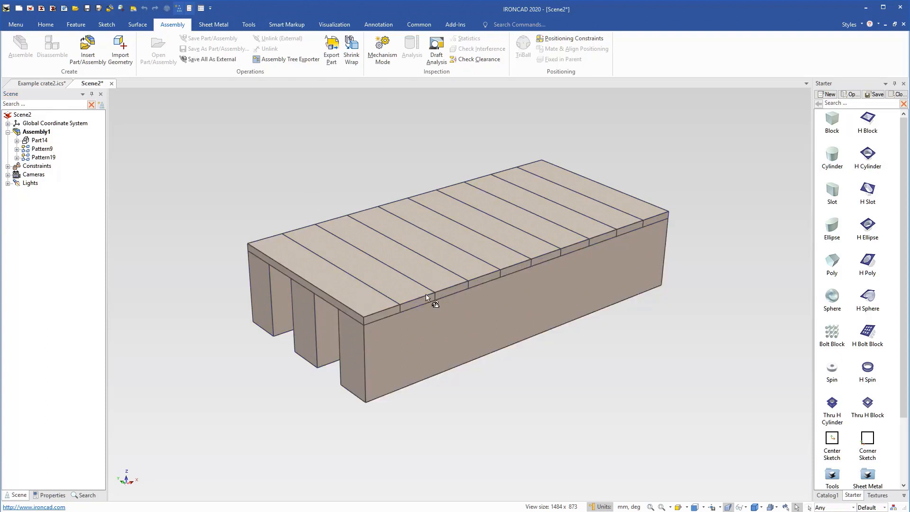
{"action": "left_click", "coordinate": [460, 275]}
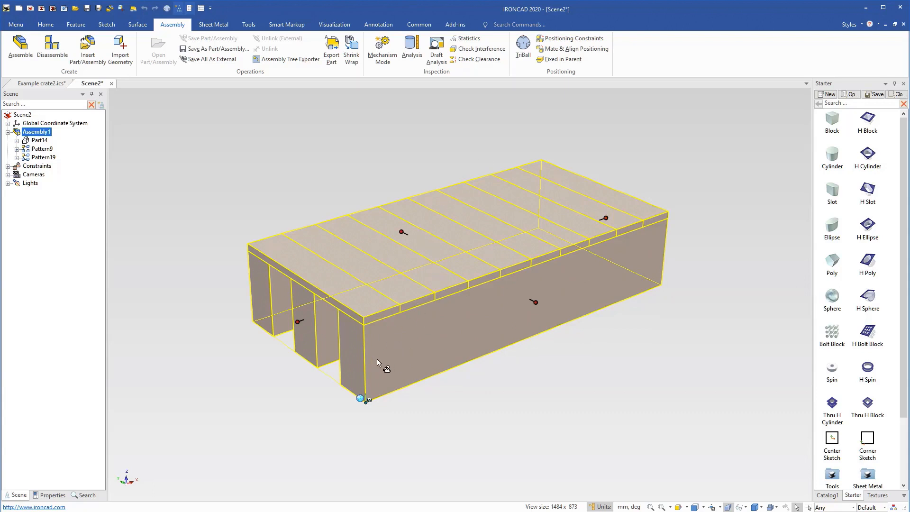
Add two user-defined parameters of type Length, named Len and Wid, to the crate assembly.
{"action": "right_click", "coordinate": [429, 327]}
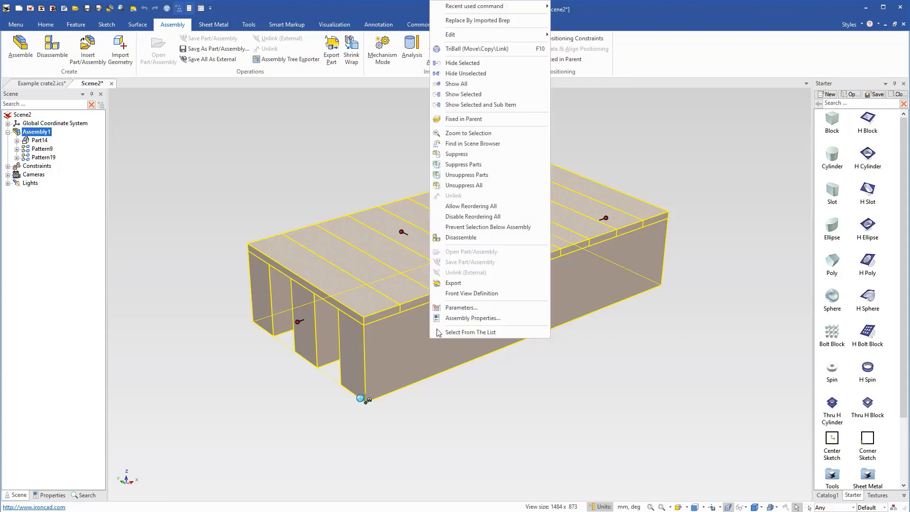
{"action": "left_click", "coordinate": [461, 308]}
{"action": "left_click", "coordinate": [512, 430]}
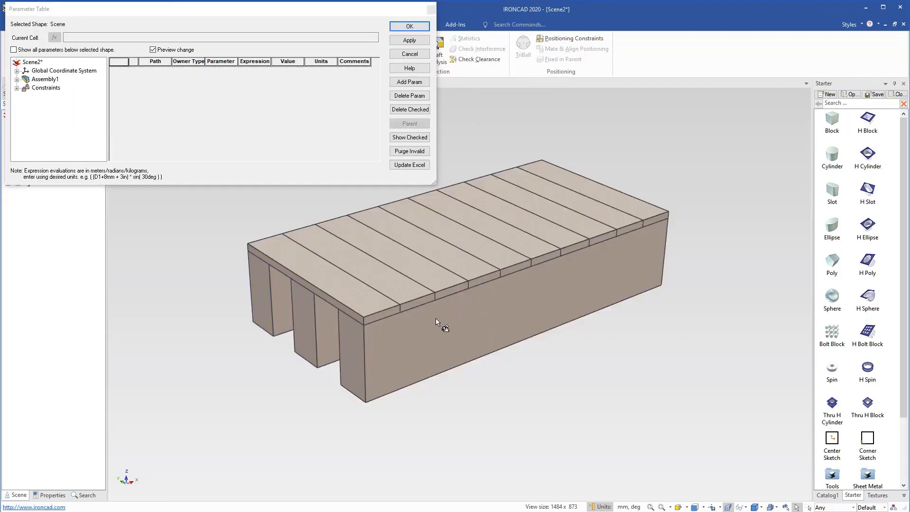
{"action": "left_click", "coordinate": [348, 290]}
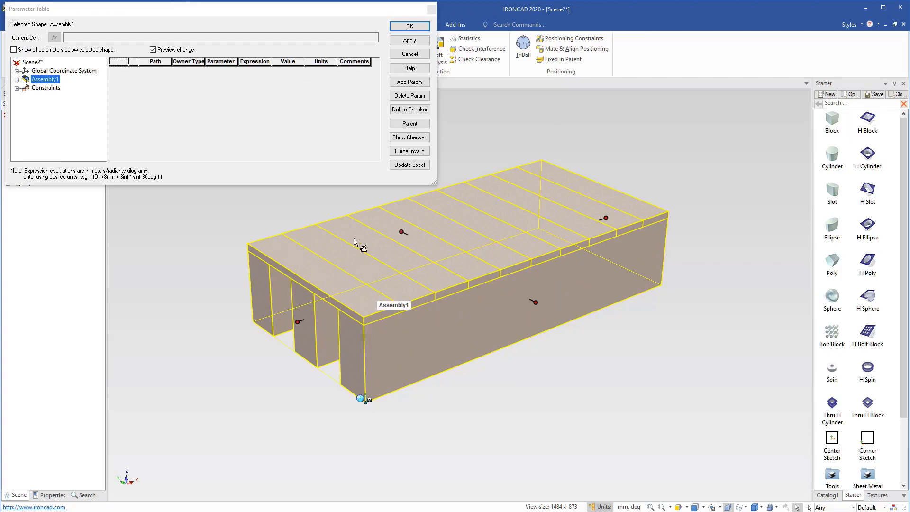
{"action": "left_click", "coordinate": [415, 84]}
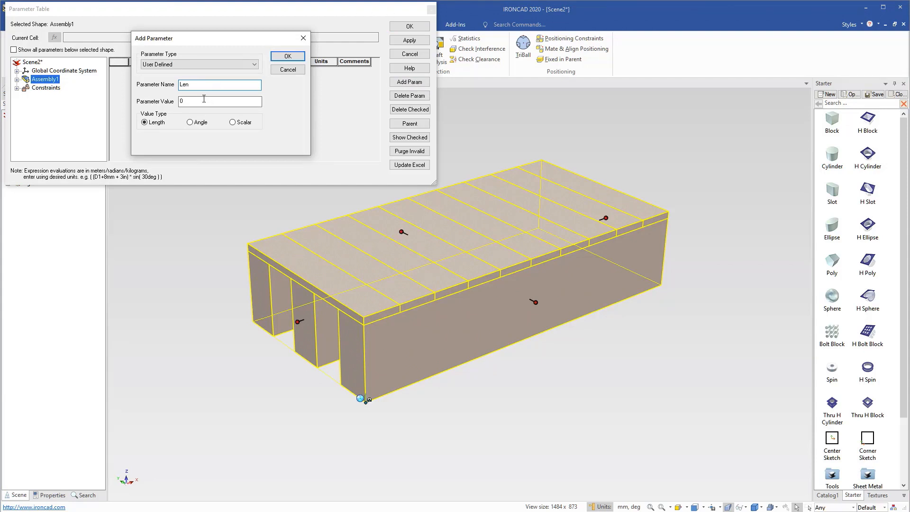
{"action": "key", "text": "Tab"}
{"action": "left_click", "coordinate": [287, 56]}
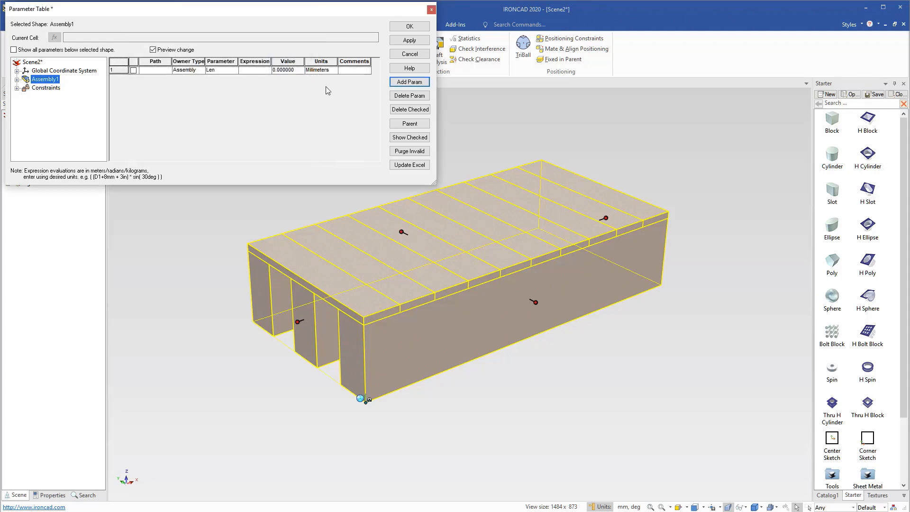
{"action": "left_click", "coordinate": [408, 85]}
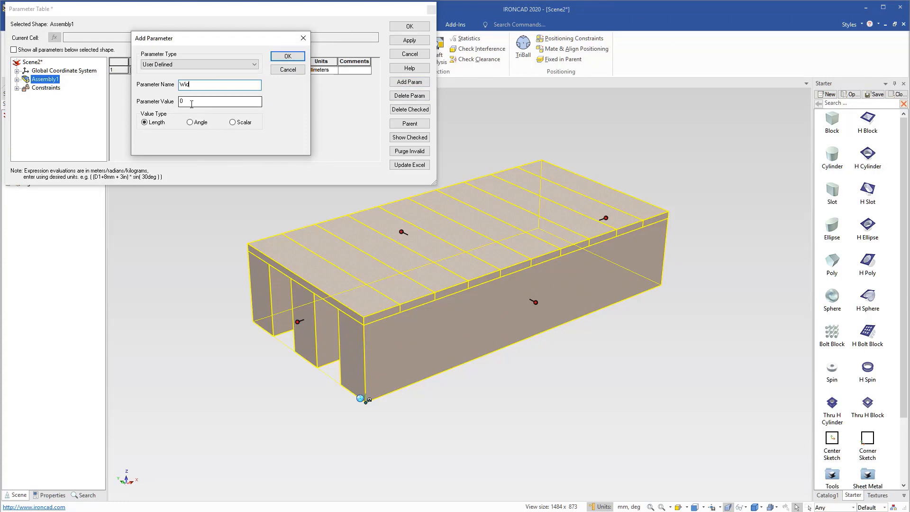
{"action": "left_click", "coordinate": [287, 56]}
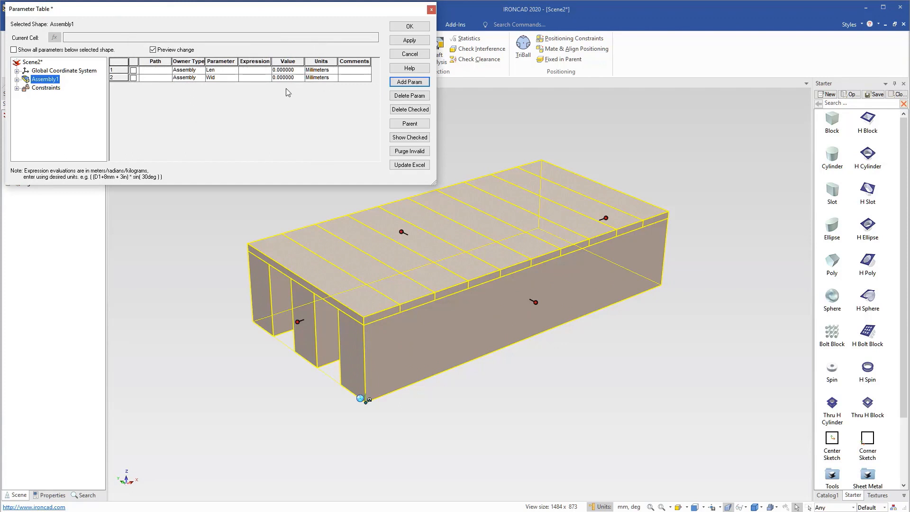
Set the expression of Len to Sizebox\Length and the expression of Wid to Sizebox\Width.
{"action": "left_click", "coordinate": [254, 71]}
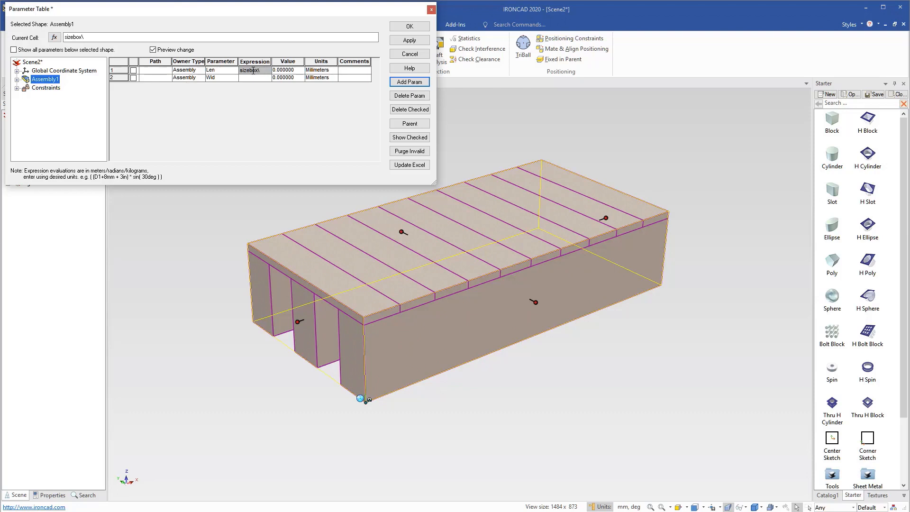
{"action": "type", "text": "th"}
{"action": "key", "text": "Tab"}
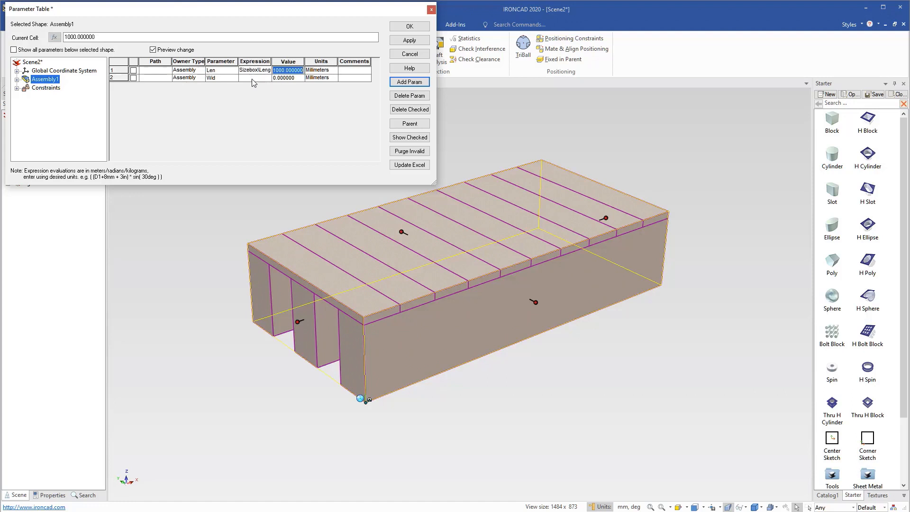
{"action": "left_click", "coordinate": [252, 78]}
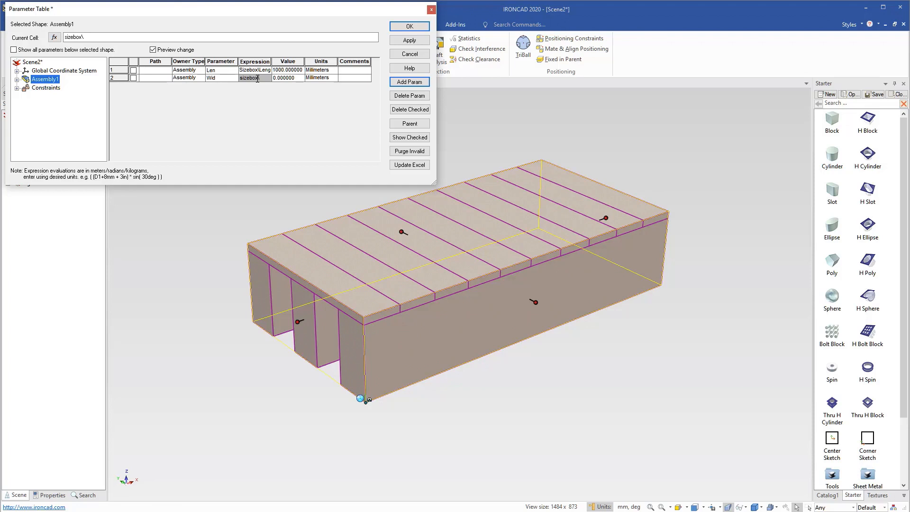
{"action": "key", "text": "Tab"}
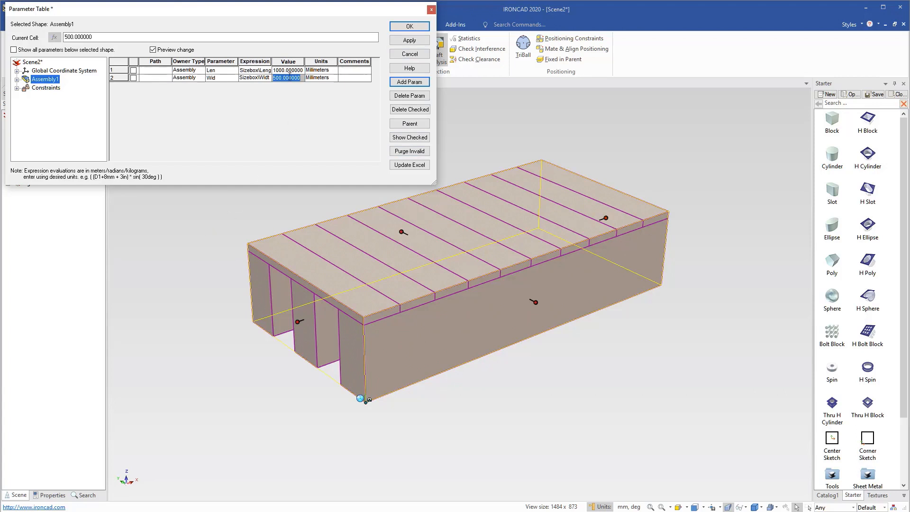
Try stretching the crate assembly's length to about 1199 mm to test its link to Len, and undo the resize.
{"action": "left_click", "coordinate": [590, 121]}
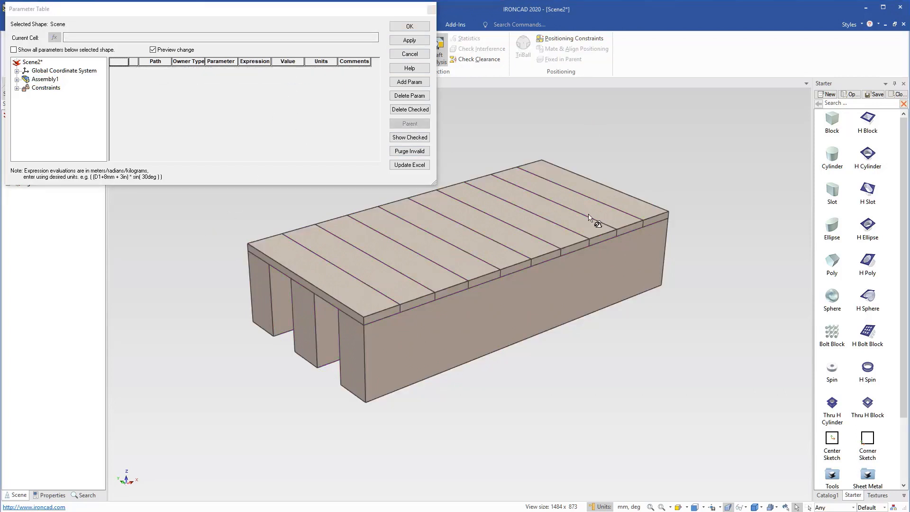
{"action": "left_click_drag", "start_coordinate": [606, 218], "coordinate": [653, 202]}
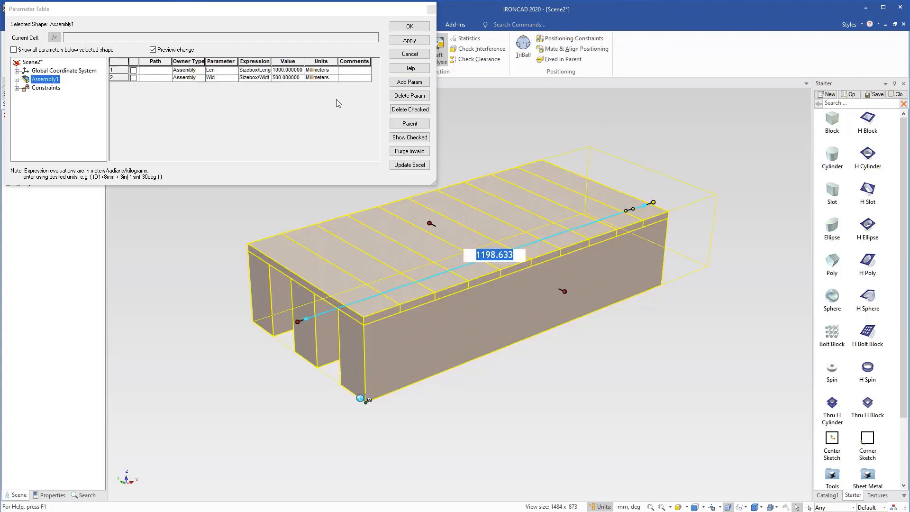
{"action": "left_click", "coordinate": [403, 122]}
{"action": "left_click", "coordinate": [542, 180]}
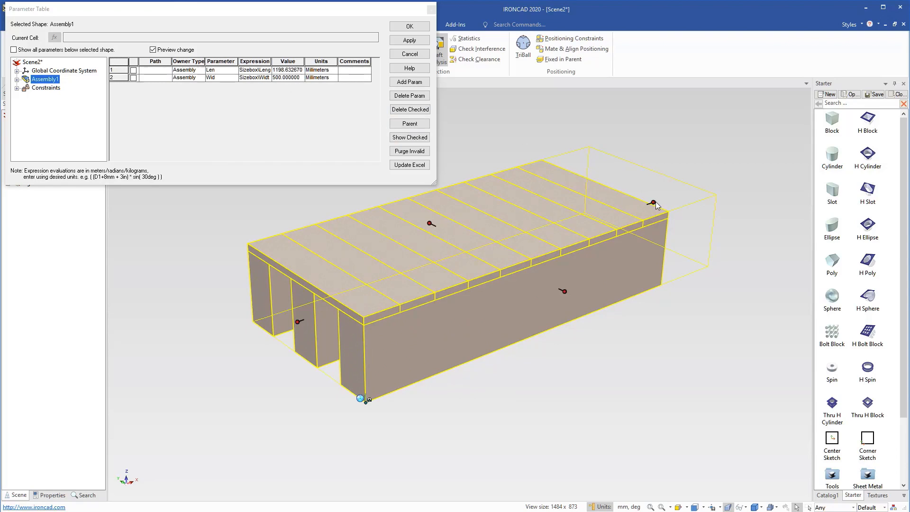
{"action": "left_click", "coordinate": [716, 136]}
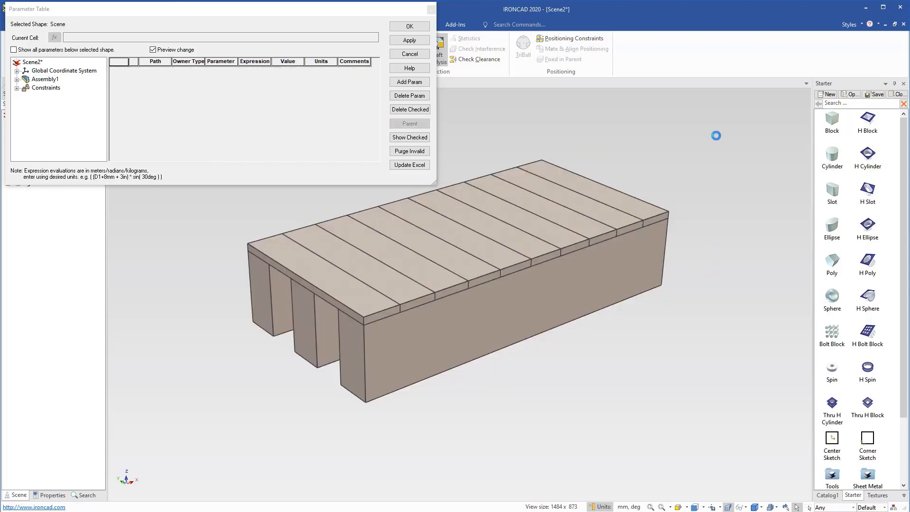
Show all parameters below the selected crate assembly in the parameter table and widen the table window.
{"action": "left_click", "coordinate": [597, 245]}
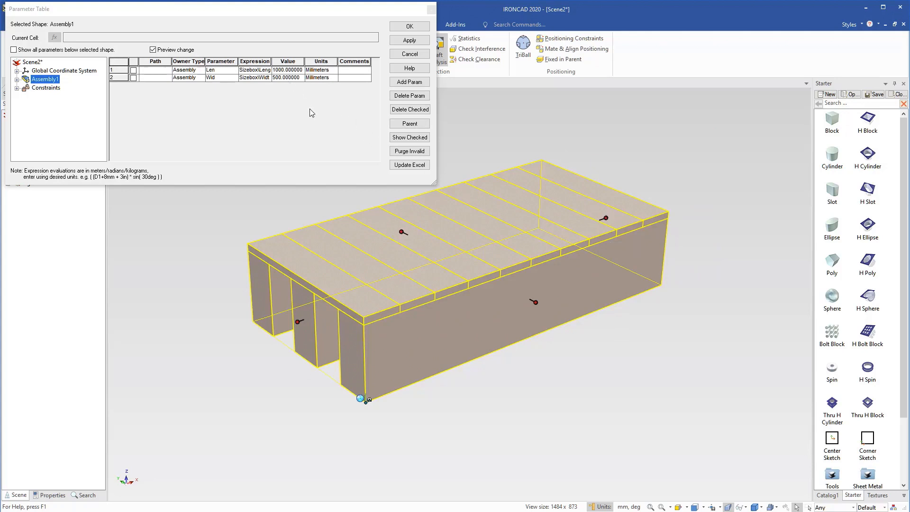
{"action": "left_click", "coordinate": [14, 51]}
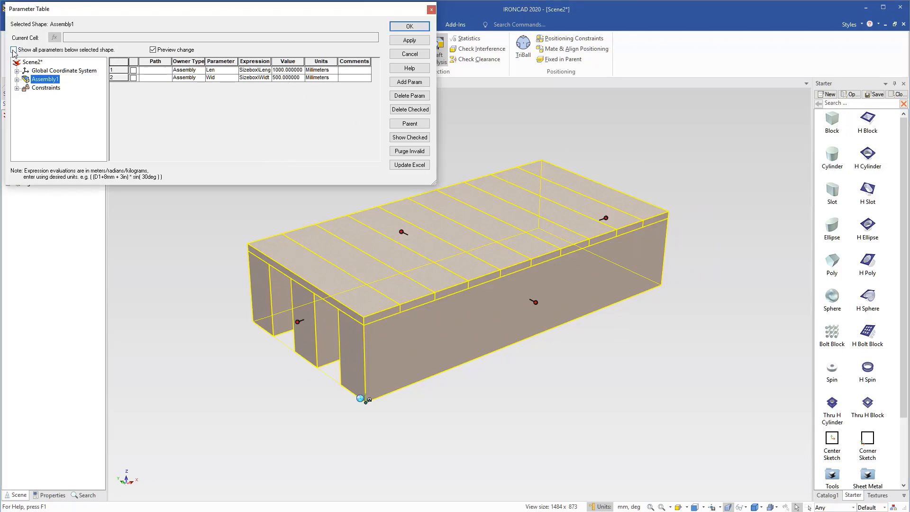
{"action": "left_click", "coordinate": [14, 50]}
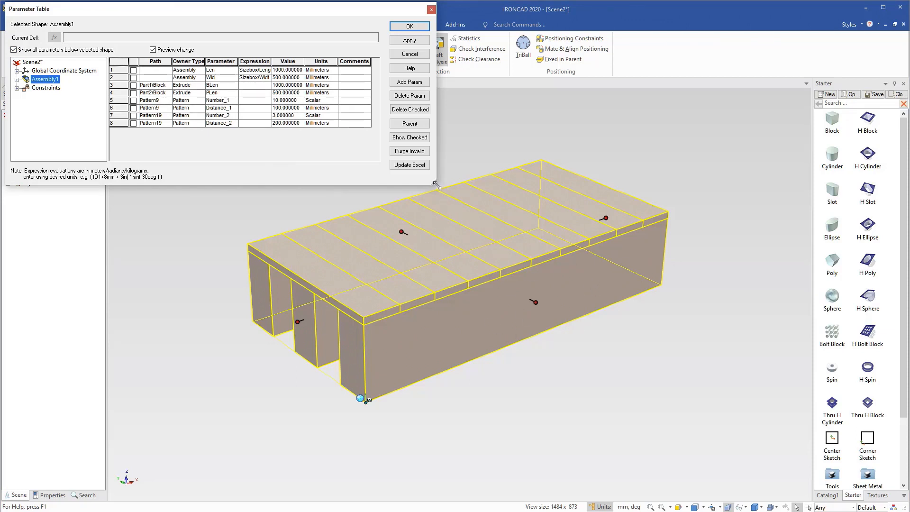
{"action": "left_click_drag", "start_coordinate": [436, 185], "coordinate": [493, 184]}
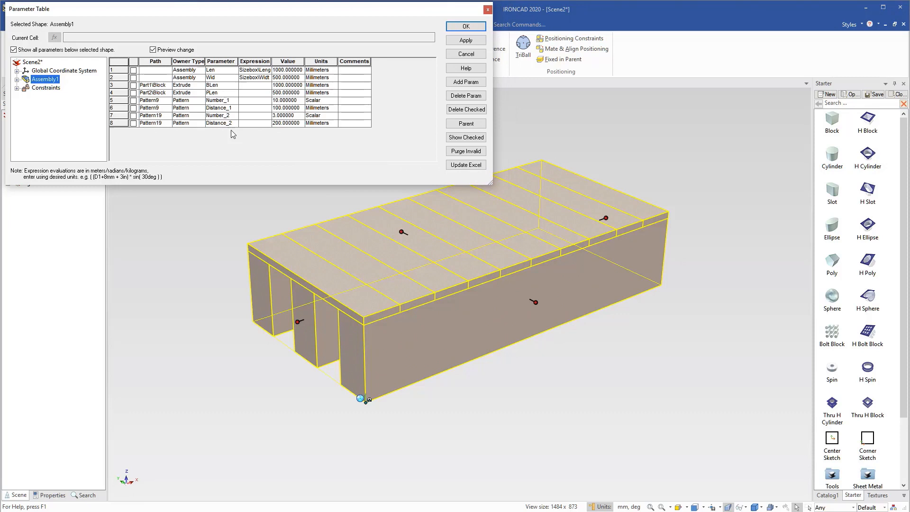
Rename the plank pattern's number and distance parameters PN and PD, and the block pattern's BN and BD.
{"action": "left_click", "coordinate": [220, 100]}
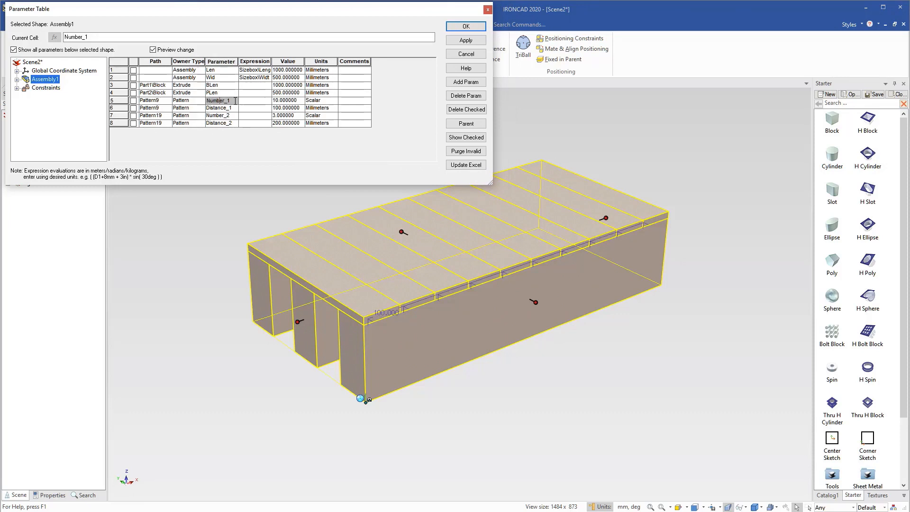
{"action": "left_click", "coordinate": [235, 100]}
{"action": "type", "text": "PN"}
{"action": "double_click", "coordinate": [209, 108]}
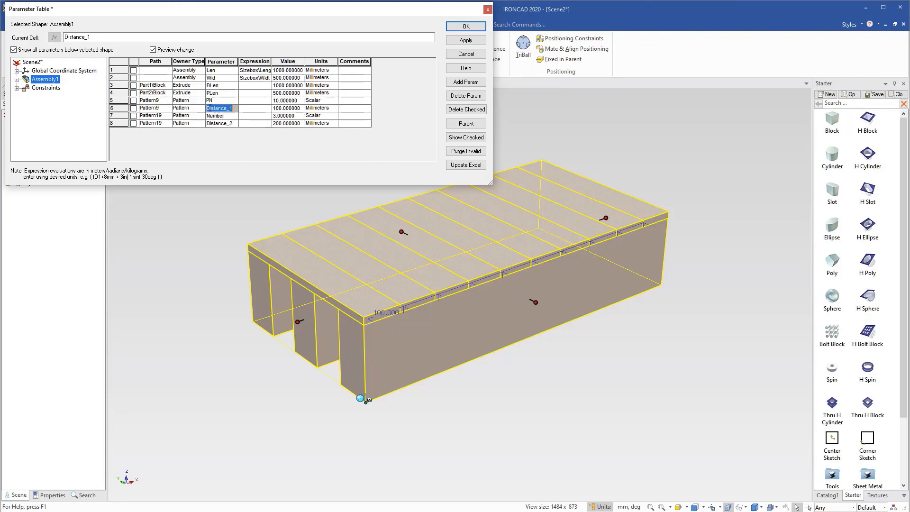
{"action": "type", "text": "PD"}
{"action": "double_click", "coordinate": [229, 115]}
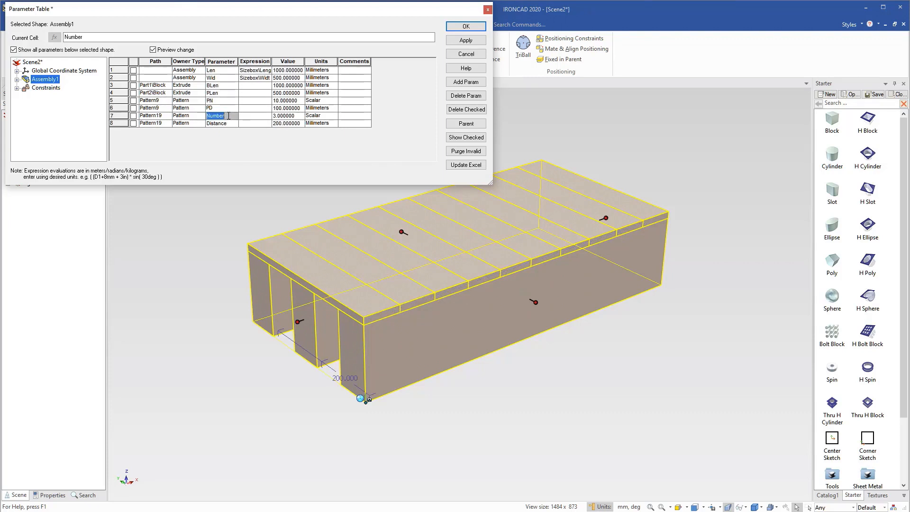
{"action": "type", "text": "BN"}
{"action": "double_click", "coordinate": [228, 124]}
{"action": "type", "text": "B"}
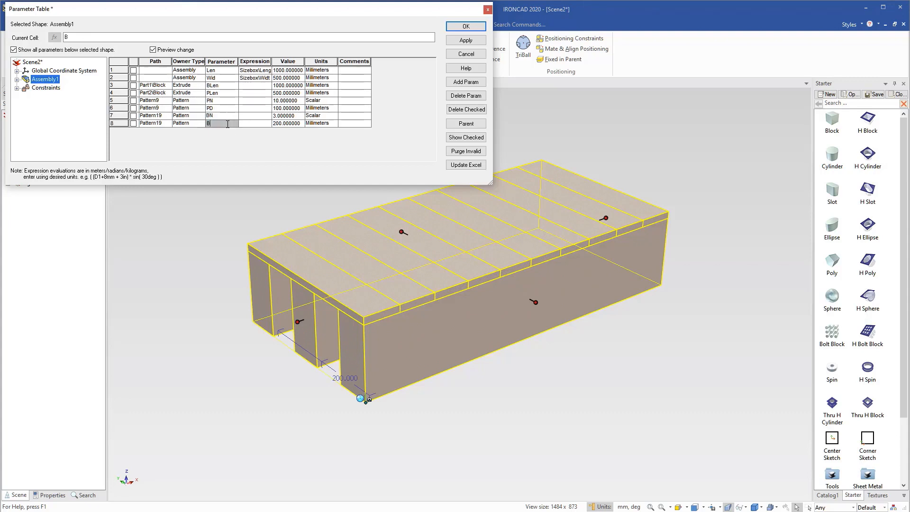
{"action": "type", "text": "D"}
{"action": "double_click", "coordinate": [224, 117]}
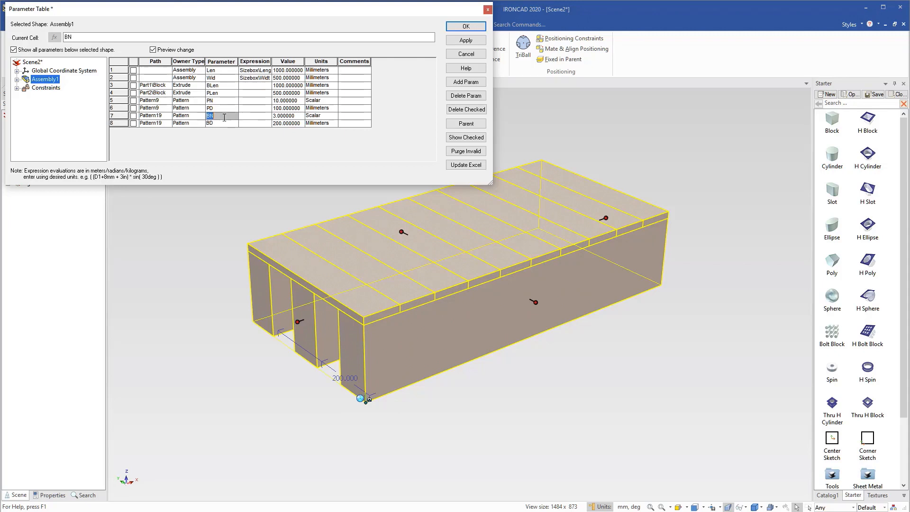
Drive the block length BLen with the expression Len and the plank length PLen with the expression Wid.
{"action": "left_click", "coordinate": [269, 117]}
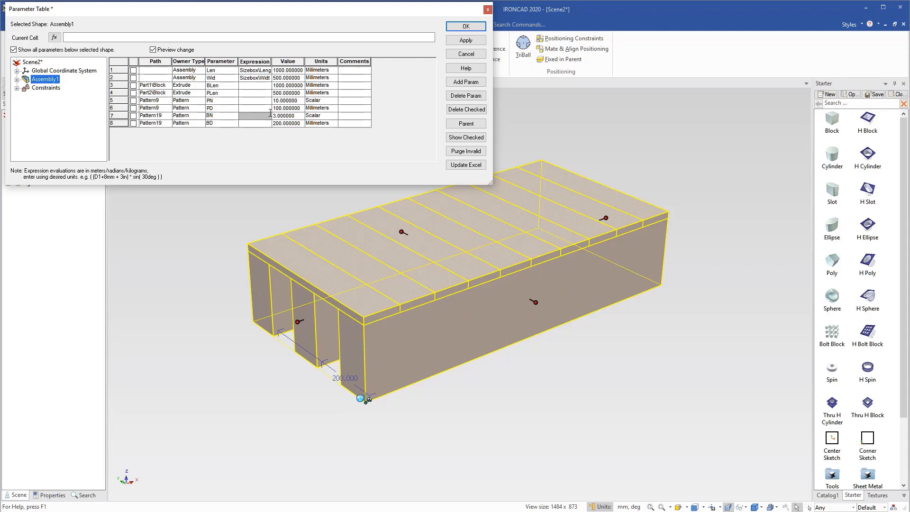
{"action": "left_click_drag", "start_coordinate": [271, 61], "coordinate": [293, 62]}
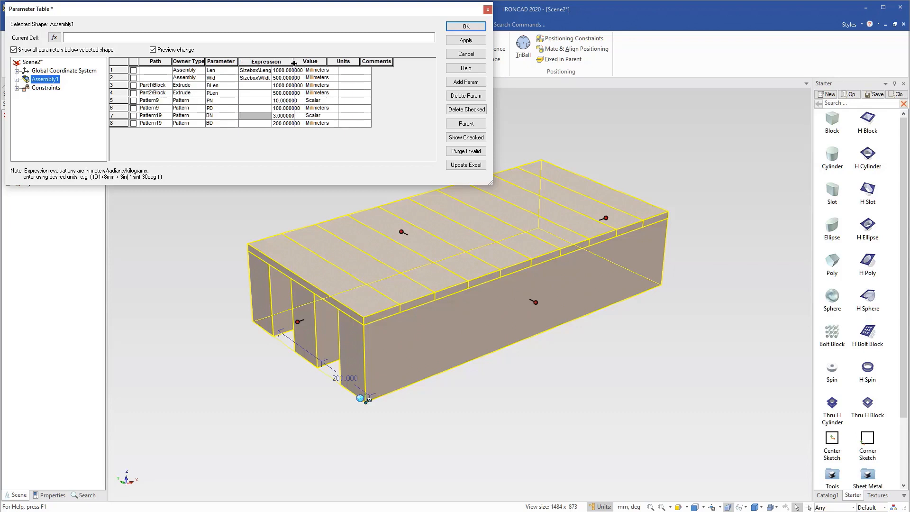
{"action": "left_click", "coordinate": [255, 85]}
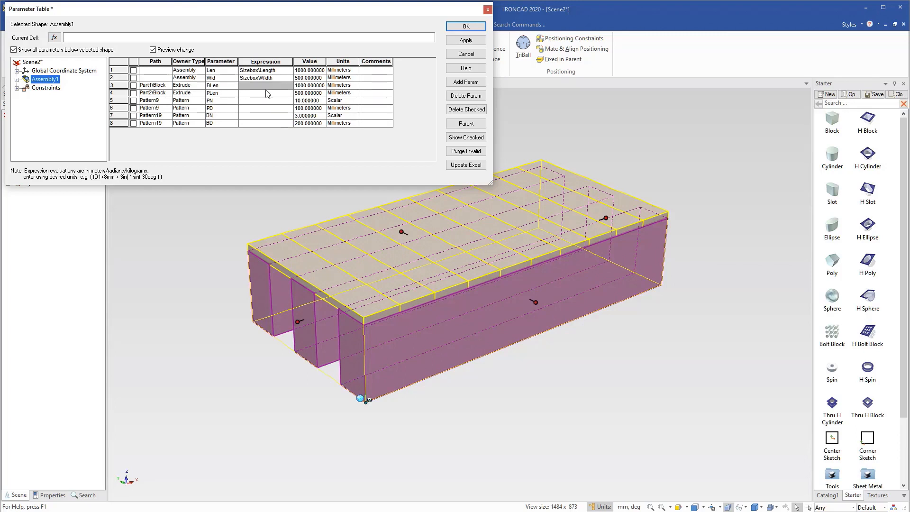
{"action": "type", "text": "Len"}
{"action": "left_click", "coordinate": [246, 95]}
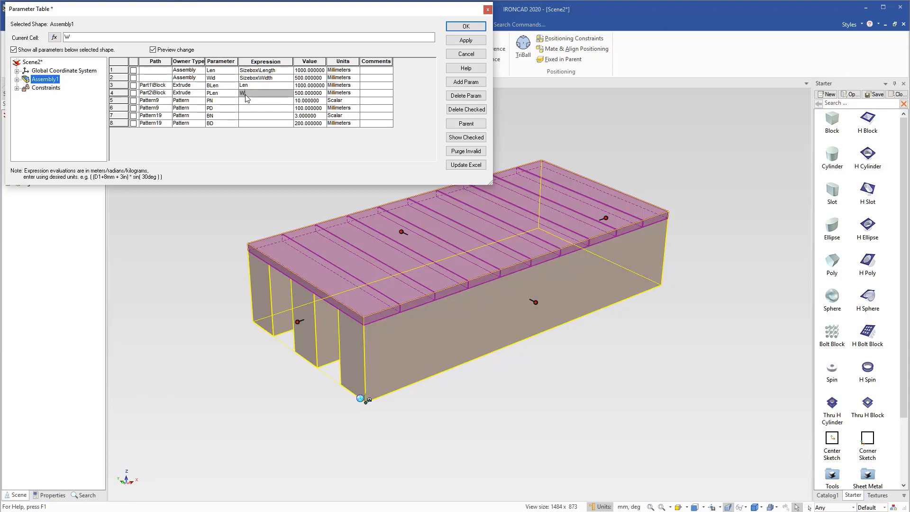
Set the expression of the plank count PN to Len / 100 mm.
{"action": "left_click", "coordinate": [260, 103]}
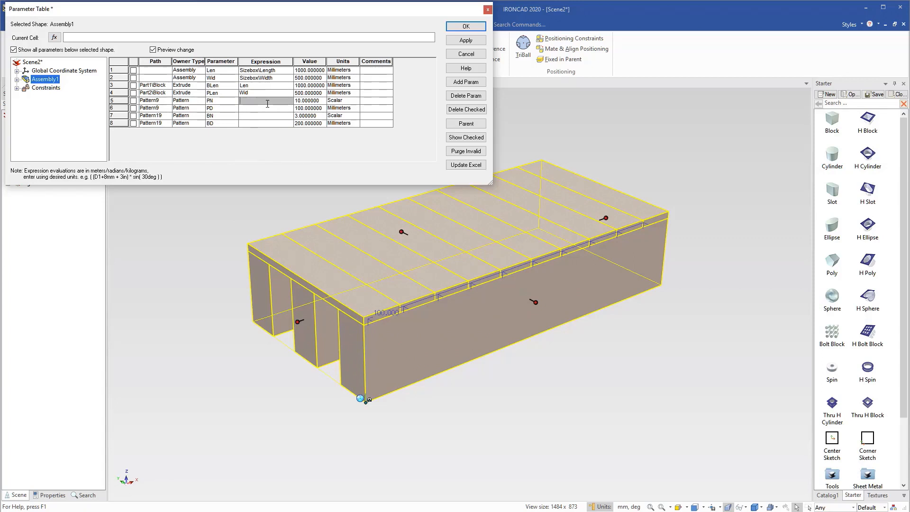
{"action": "type", "text": "Len / 100"}
{"action": "type", "text": "mm"}
{"action": "left_click", "coordinate": [256, 109]}
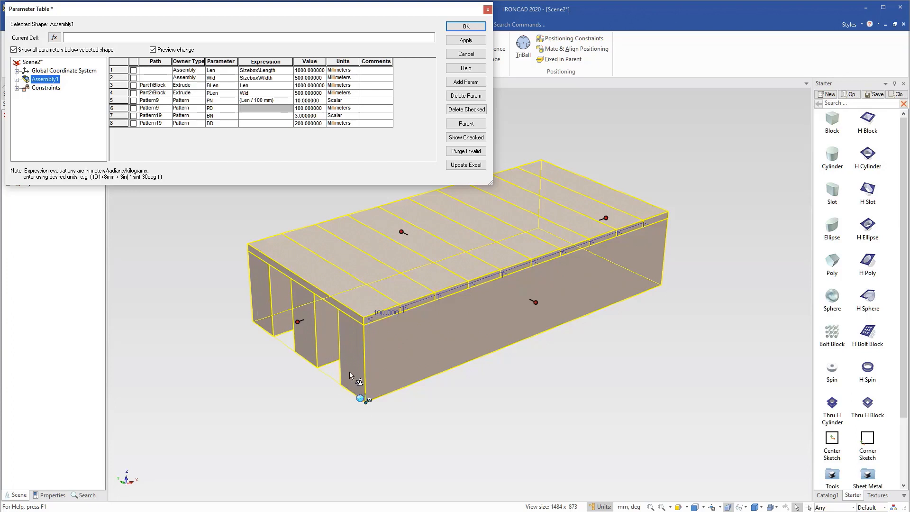
Set the expression of the block spacing BD to (Wid - 100 mm) / (BN - 1) and accept the parameter table.
{"action": "left_click", "coordinate": [255, 124]}
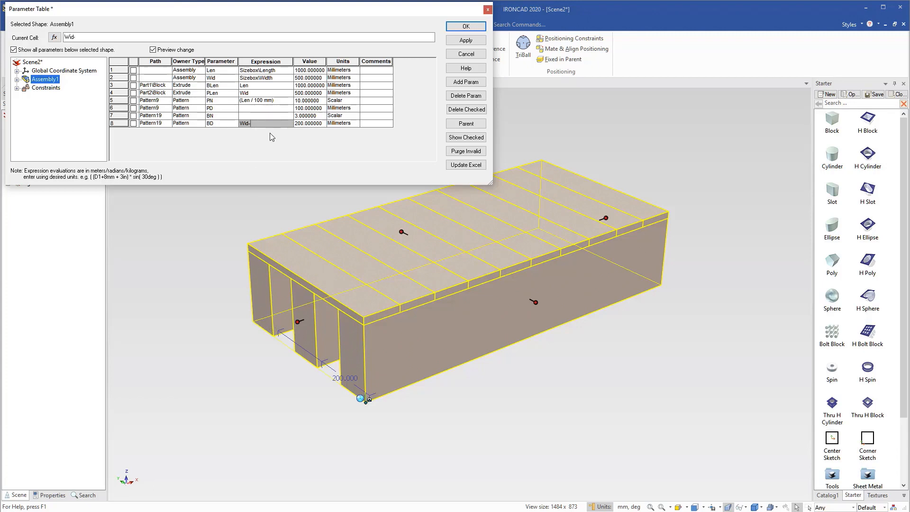
{"action": "type", "text": "00"}
{"action": "key", "text": "Left"}
{"action": "key", "text": "Left"}
{"action": "key", "text": "Home"}
{"action": "type", "text": "("}
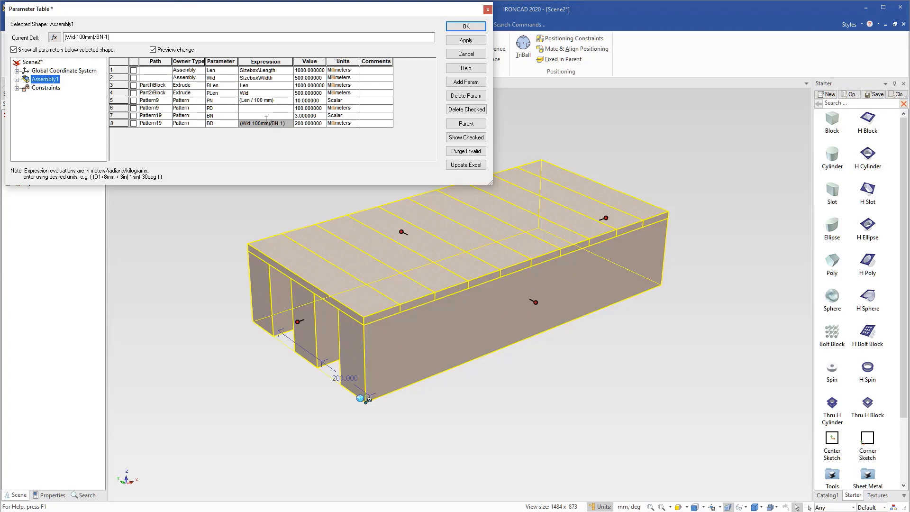
{"action": "type", "text": "("}
{"action": "left_click", "coordinate": [281, 117]}
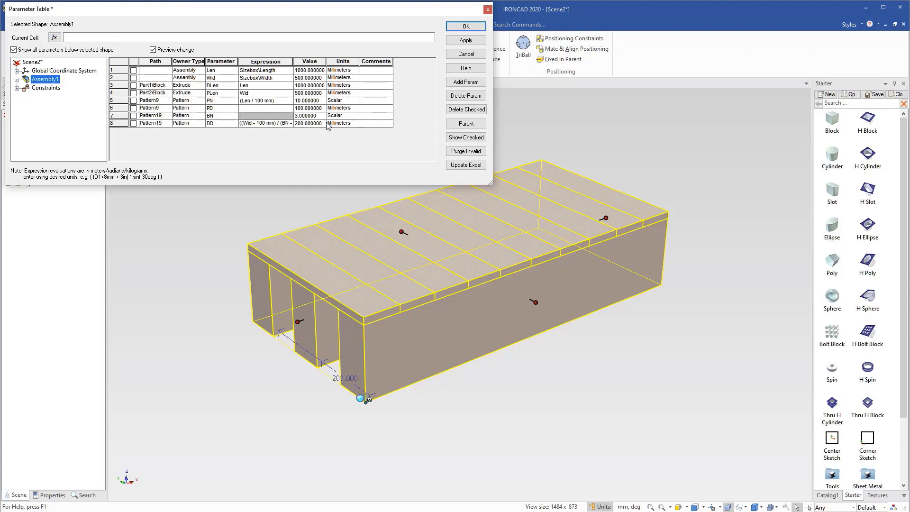
{"action": "left_click", "coordinate": [468, 27]}
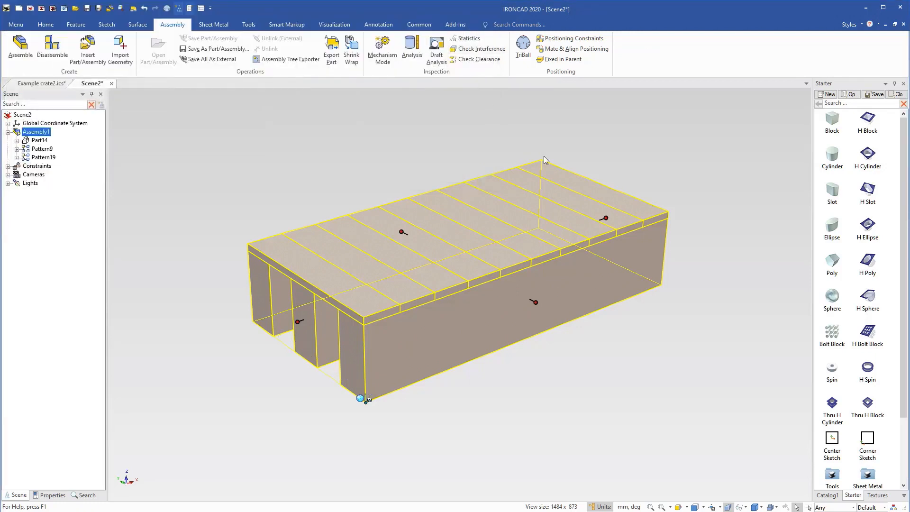
Change the linear snap increment of the crate assembly's length sizebox handle.
{"action": "right_click", "coordinate": [606, 218]}
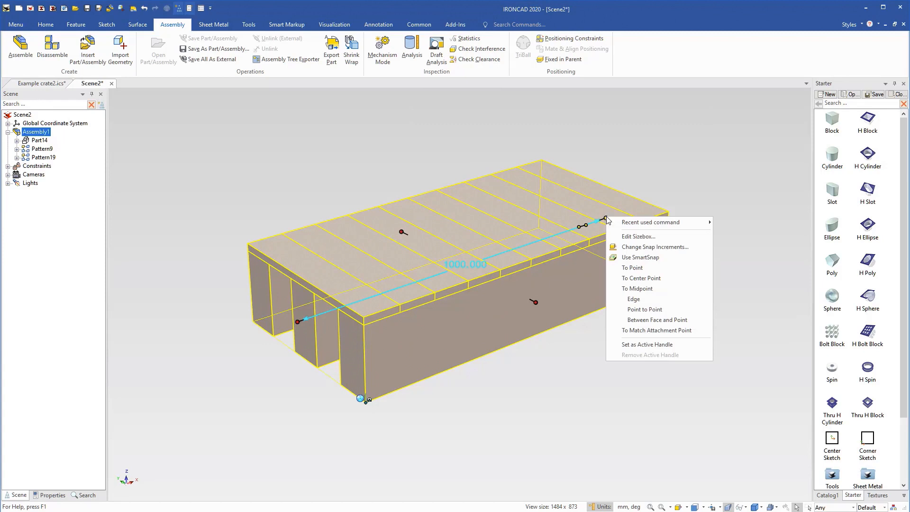
{"action": "left_click", "coordinate": [644, 247]}
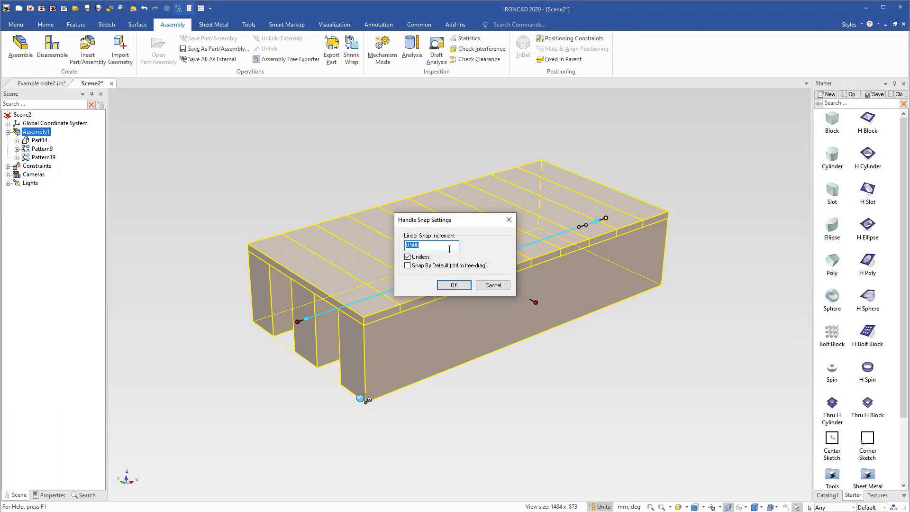
{"action": "type", "text": "1"}
{"action": "left_click", "coordinate": [458, 285]}
{"action": "left_click", "coordinate": [458, 284]}
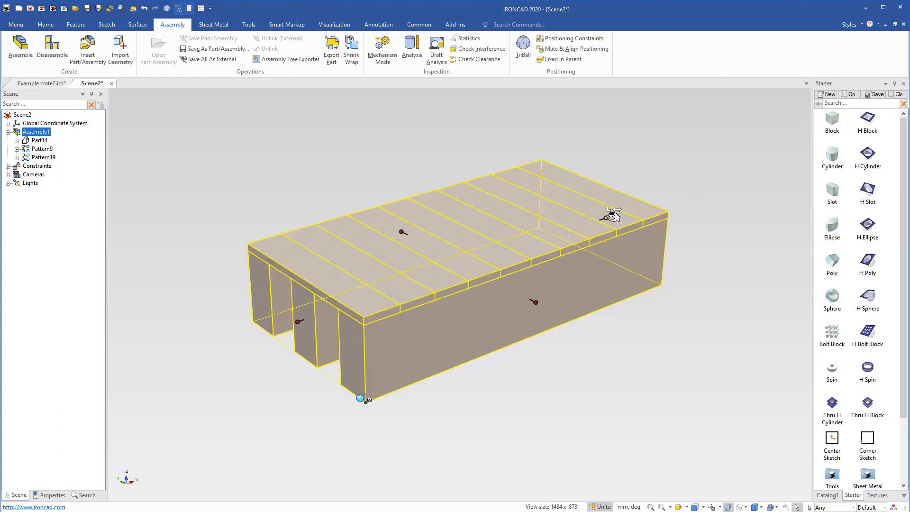
Resize the crate assembly with its sizebox handles to a length of 1600 mm and a width of 800 mm.
{"action": "left_click_drag", "start_coordinate": [612, 216], "coordinate": [757, 175]}
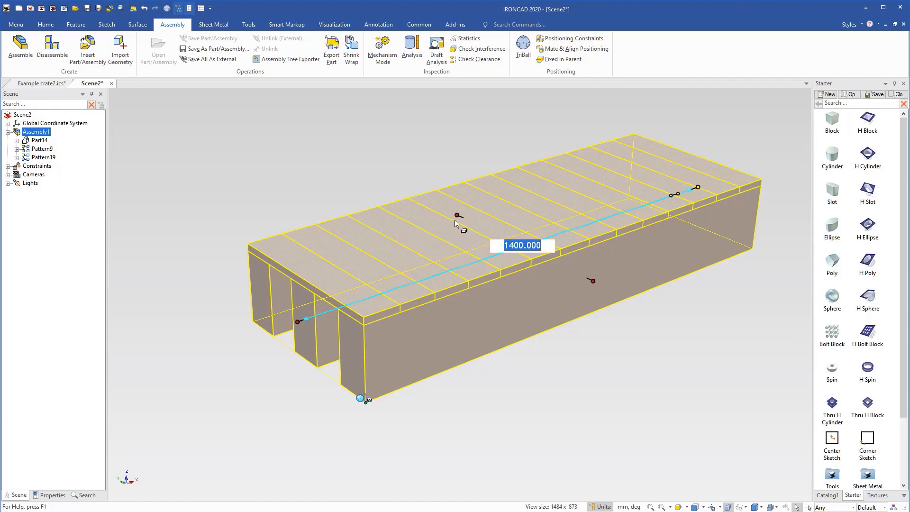
{"action": "left_click_drag", "start_coordinate": [457, 215], "coordinate": [383, 169]}
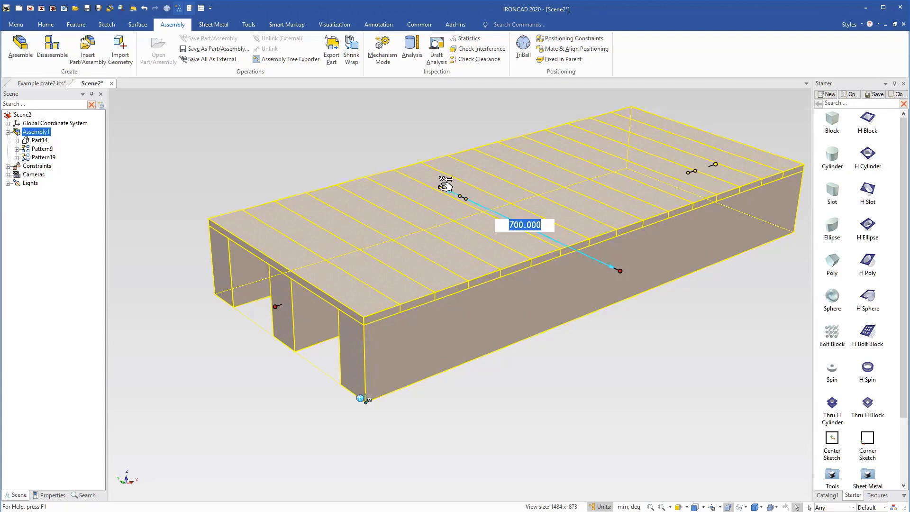
{"action": "key", "text": "Return"}
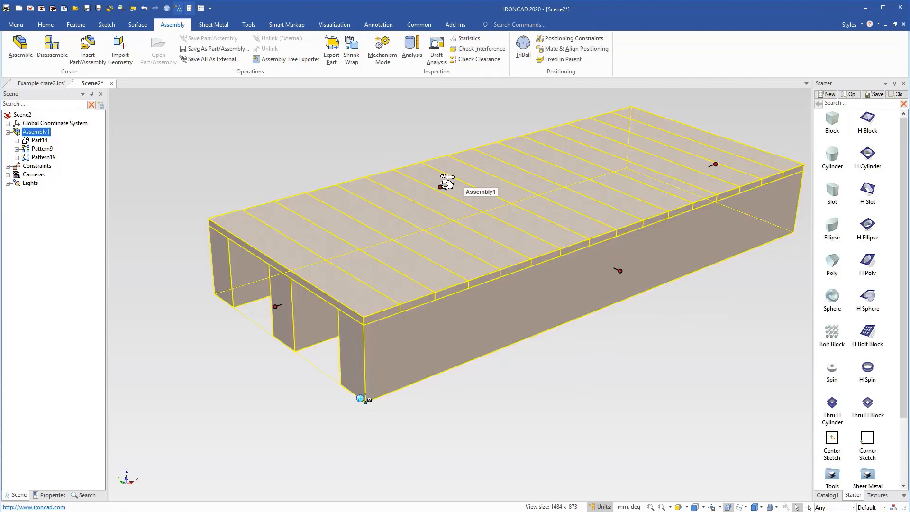
{"action": "left_click_drag", "start_coordinate": [443, 186], "coordinate": [383, 157]}
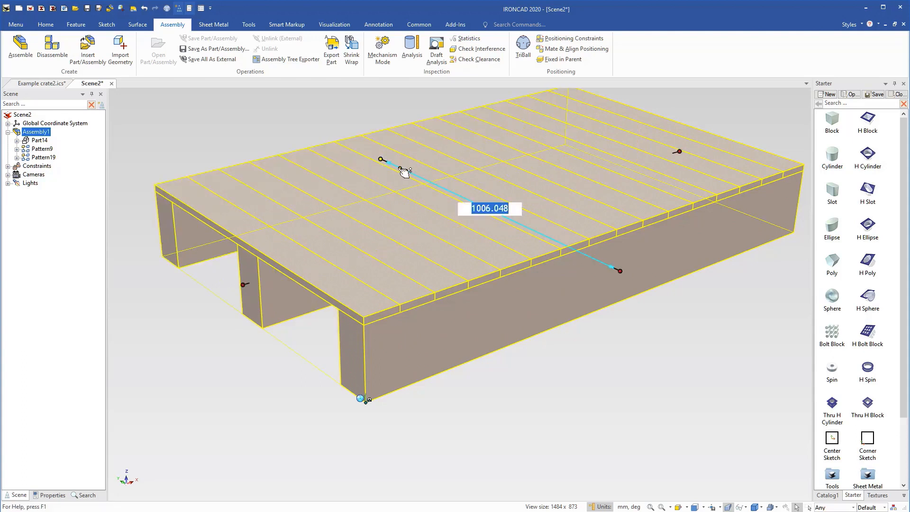
{"action": "type", "text": "800"}
{"action": "key", "text": "Return"}
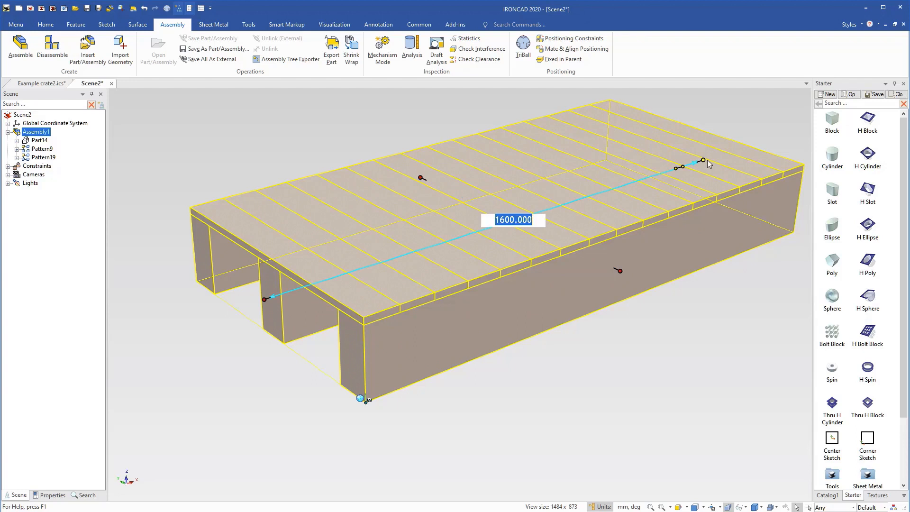
Resize the crate assembly with its sizebox handle to a length of 1100 mm.
{"action": "left_click_drag", "start_coordinate": [701, 160], "coordinate": [572, 206]}
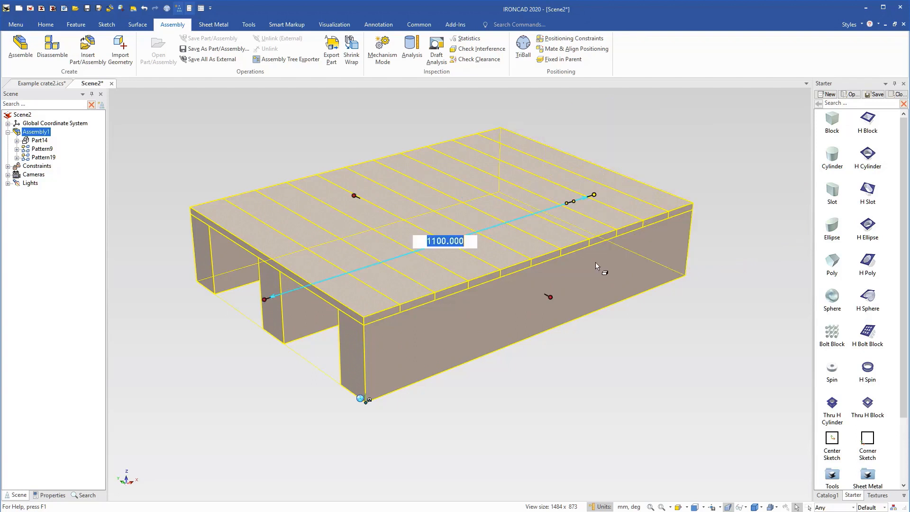
{"action": "left_click", "coordinate": [582, 362]}
{"action": "middle_click_drag", "start_coordinate": [406, 258], "coordinate": [432, 269], "text": "shift"}
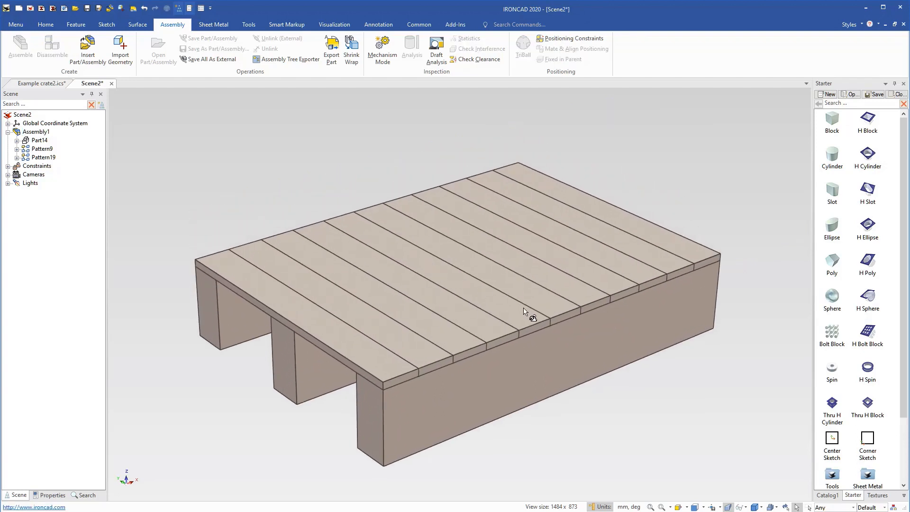
{"action": "scroll", "coordinate": [526, 304], "scroll_direction": "down", "scroll_amount": 1}
{"action": "middle_click_drag", "start_coordinate": [526, 303], "coordinate": [443, 337]}
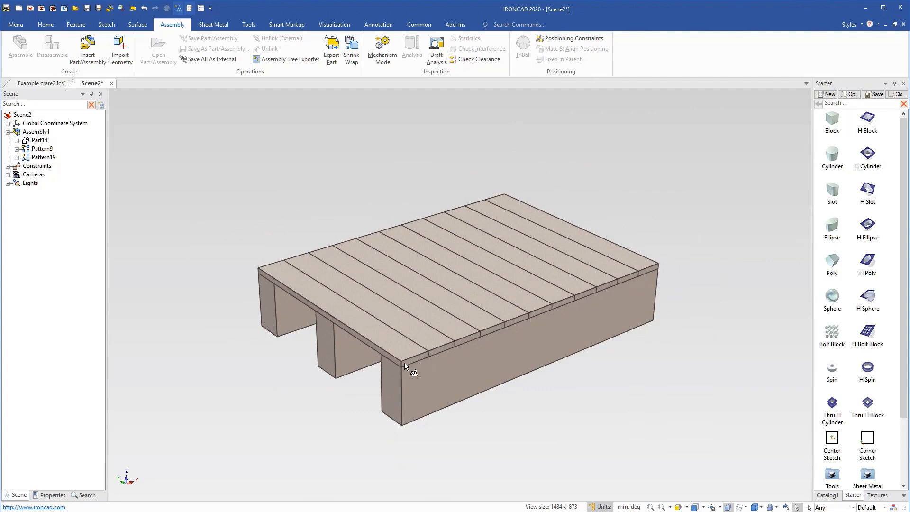
Add an attachment point to the crate assembly at the outer top corner of the first plank, above the outer block.
{"action": "left_click", "coordinate": [249, 25]}
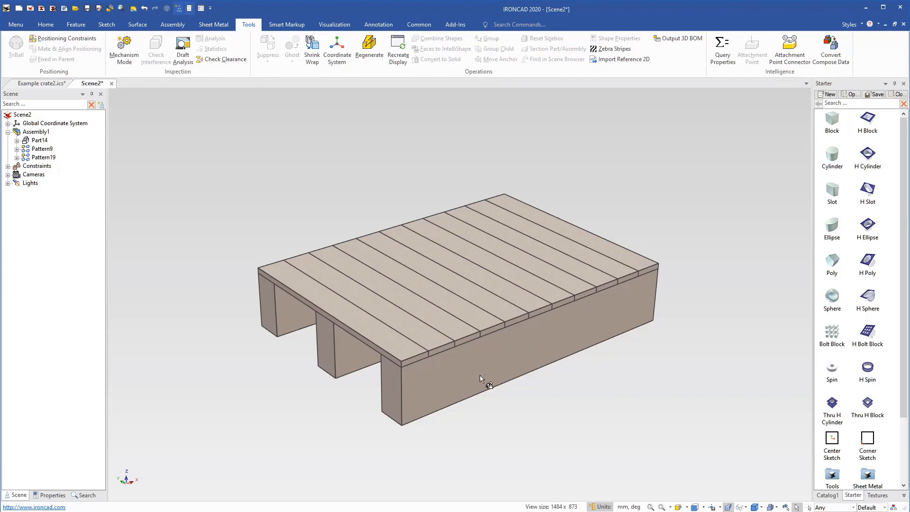
{"action": "scroll", "coordinate": [419, 357], "scroll_direction": "up", "scroll_amount": 3}
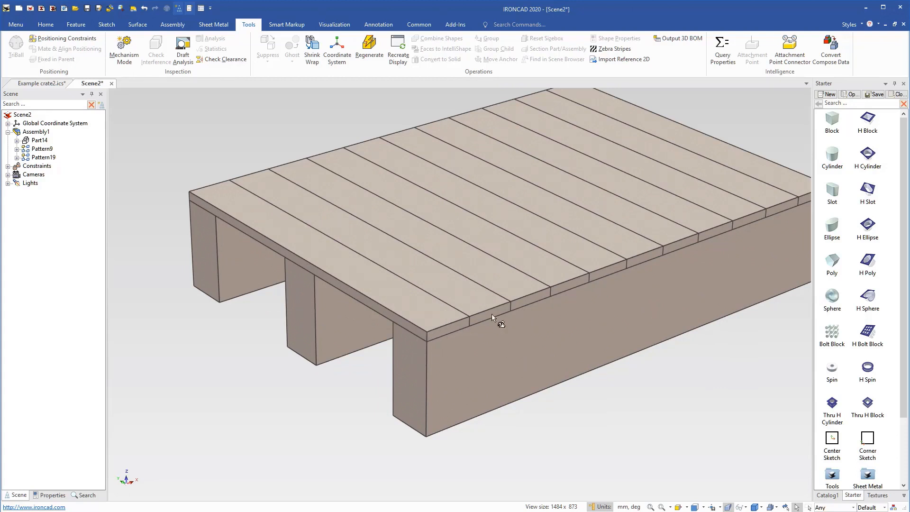
{"action": "mouse_move", "coordinate": [467, 291]}
{"action": "middle_mouse_down"}
{"action": "mouse_move", "coordinate": [455, 331]}
{"action": "mouse_move", "coordinate": [460, 400]}
{"action": "mouse_move", "coordinate": [463, 302]}
{"action": "middle_mouse_up"}
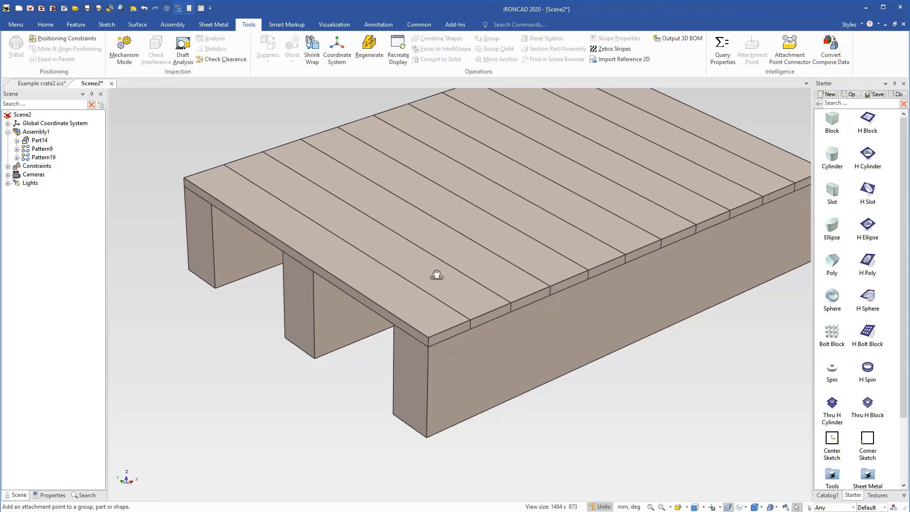
{"action": "middle_click_drag", "start_coordinate": [435, 274], "coordinate": [444, 369]}
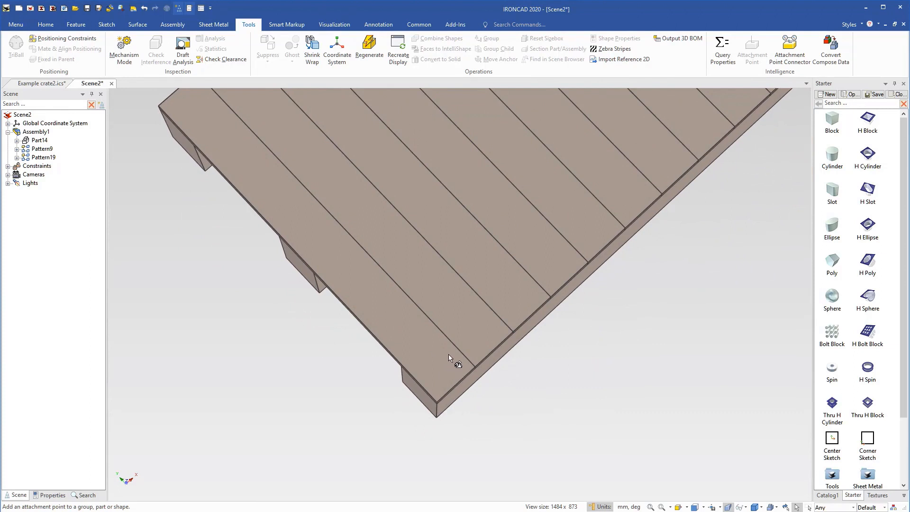
{"action": "left_click", "coordinate": [449, 363]}
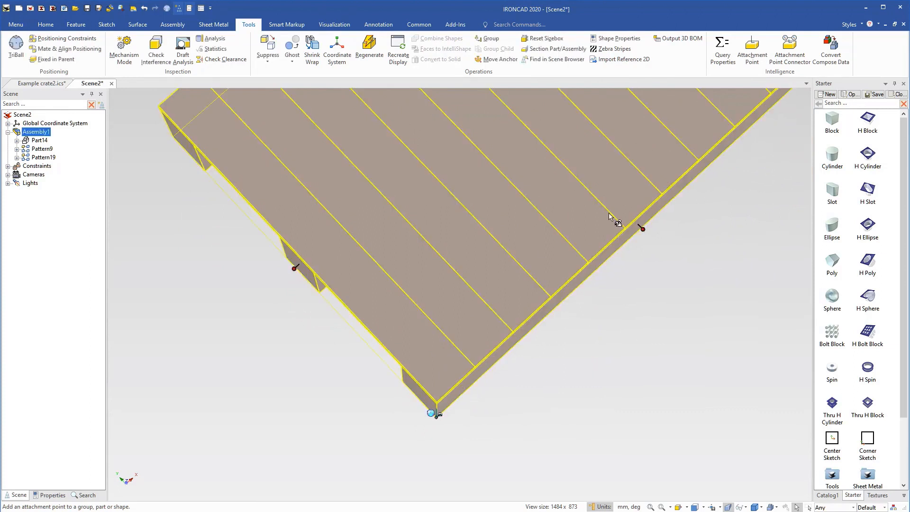
{"action": "left_click", "coordinate": [752, 48]}
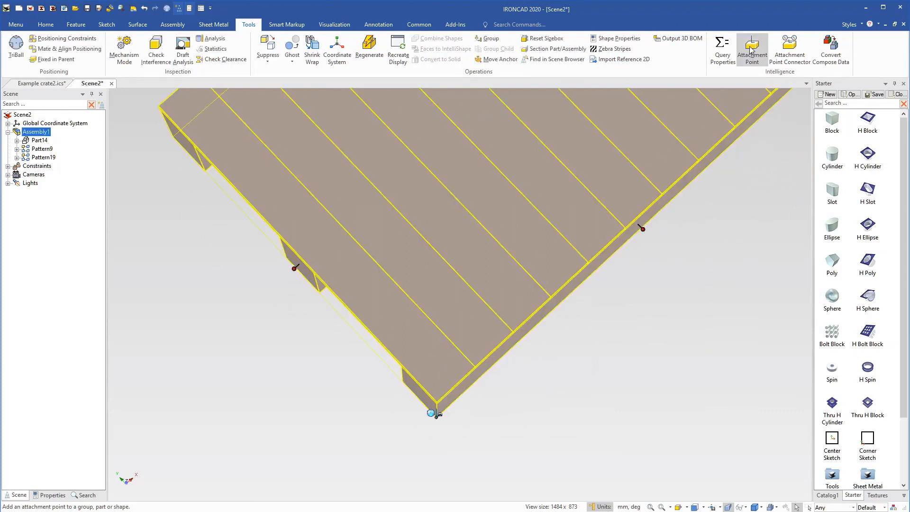
{"action": "left_click", "coordinate": [437, 401]}
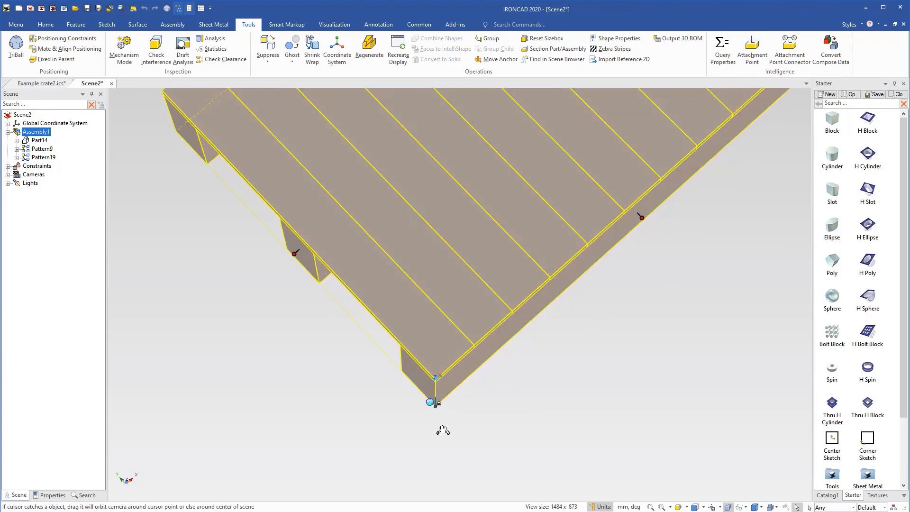
{"action": "middle_click_drag", "start_coordinate": [448, 436], "coordinate": [394, 195]}
{"action": "scroll", "coordinate": [401, 252], "scroll_direction": "up", "scroll_amount": 3}
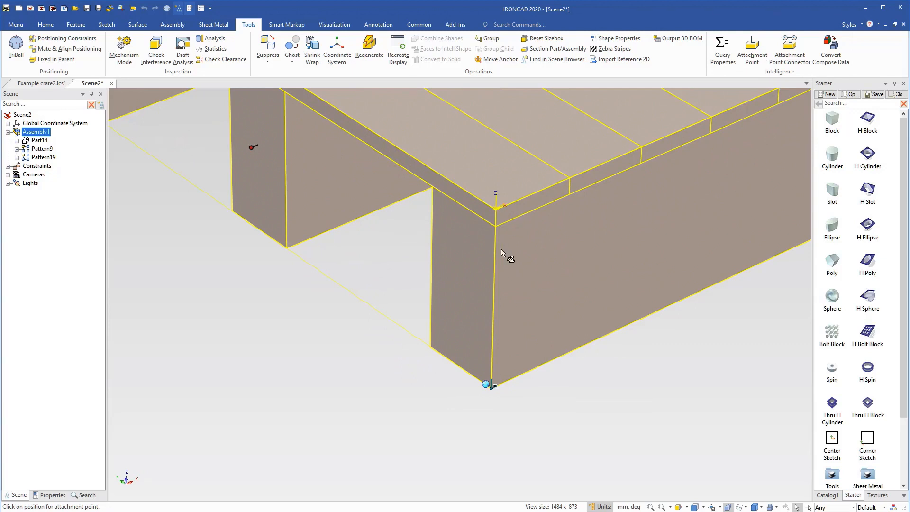
{"action": "scroll", "coordinate": [552, 295], "scroll_direction": "down", "scroll_amount": 3}
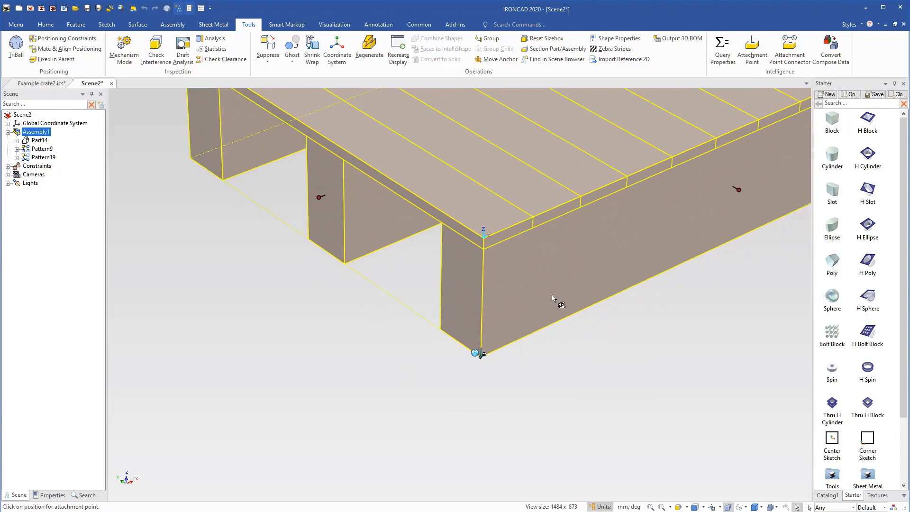
{"action": "middle_click_drag", "start_coordinate": [552, 294], "coordinate": [506, 373], "text": "shift"}
{"action": "left_click", "coordinate": [601, 445]}
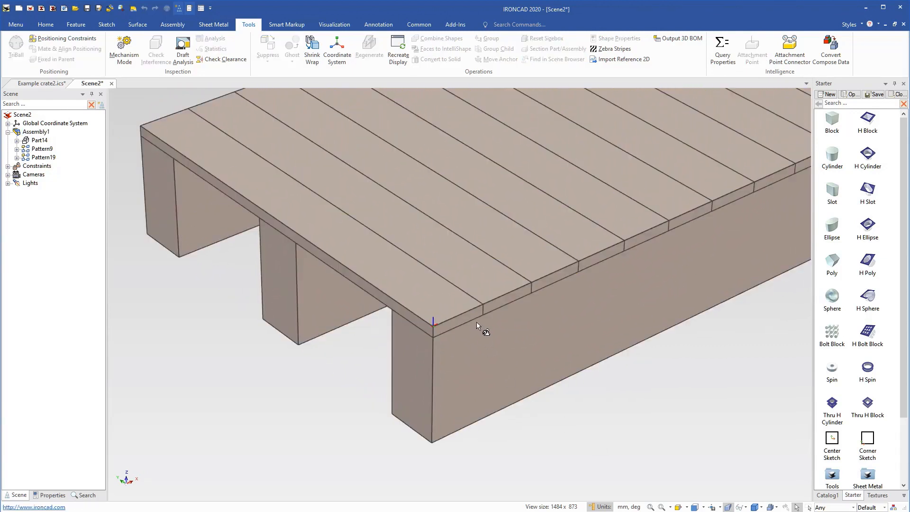
Give the corner attachment point of the crate assembly the user name Side and the type Neutral (_N).
{"action": "left_click", "coordinate": [438, 347]}
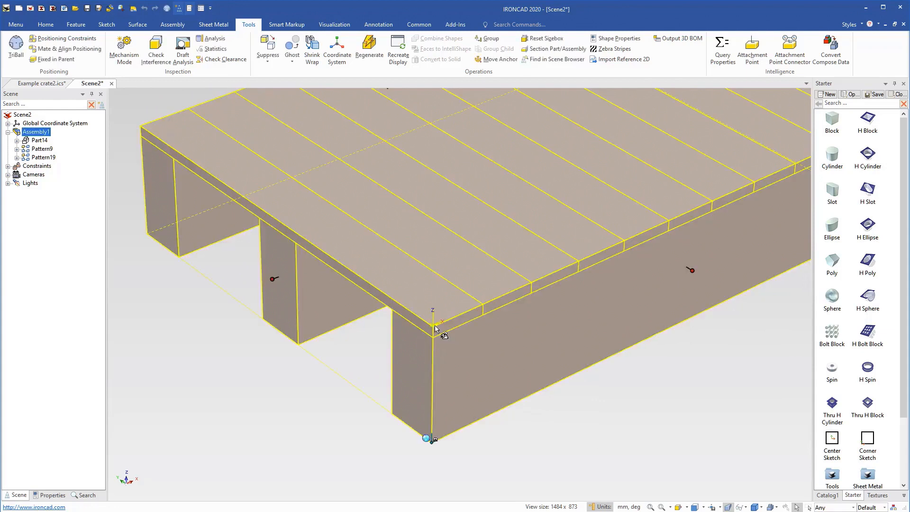
{"action": "right_click", "coordinate": [435, 327]}
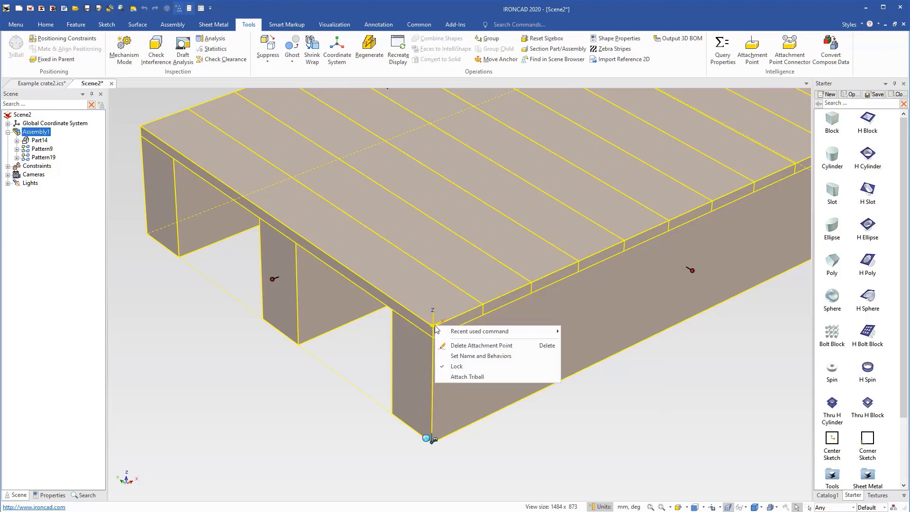
{"action": "left_click", "coordinate": [466, 357]}
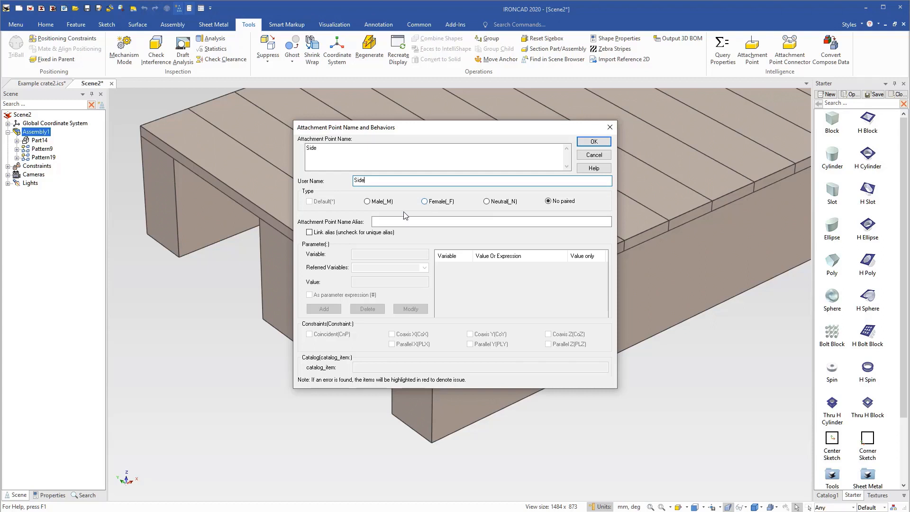
{"action": "left_click", "coordinate": [487, 202]}
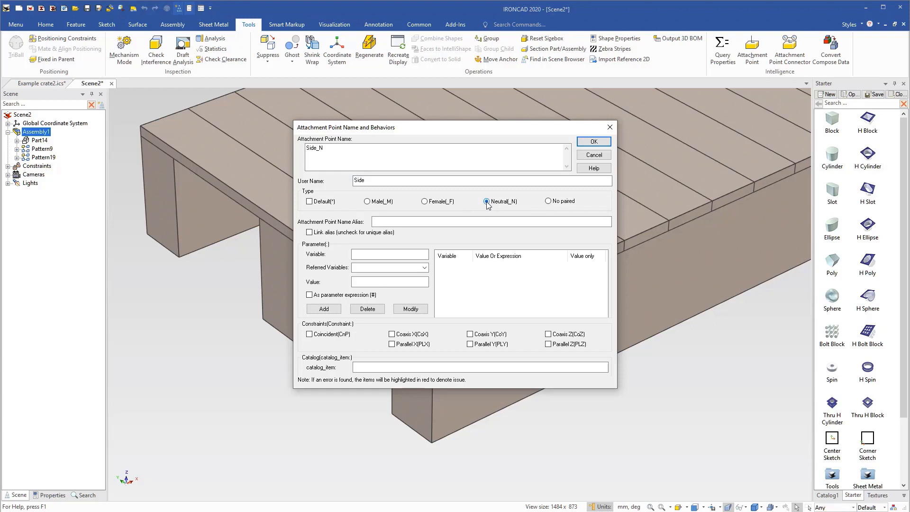
{"action": "left_click_drag", "start_coordinate": [426, 129], "coordinate": [647, 143]}
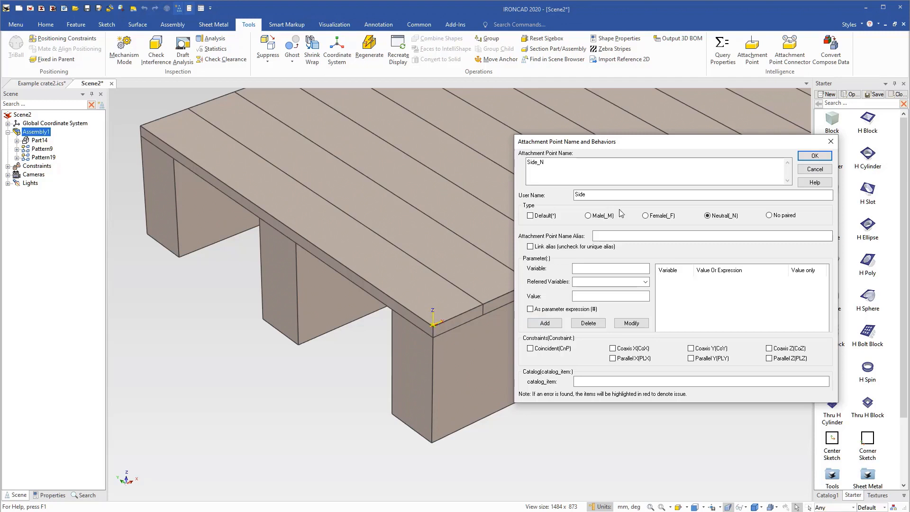
{"action": "left_click_drag", "start_coordinate": [621, 147], "coordinate": [460, 126]}
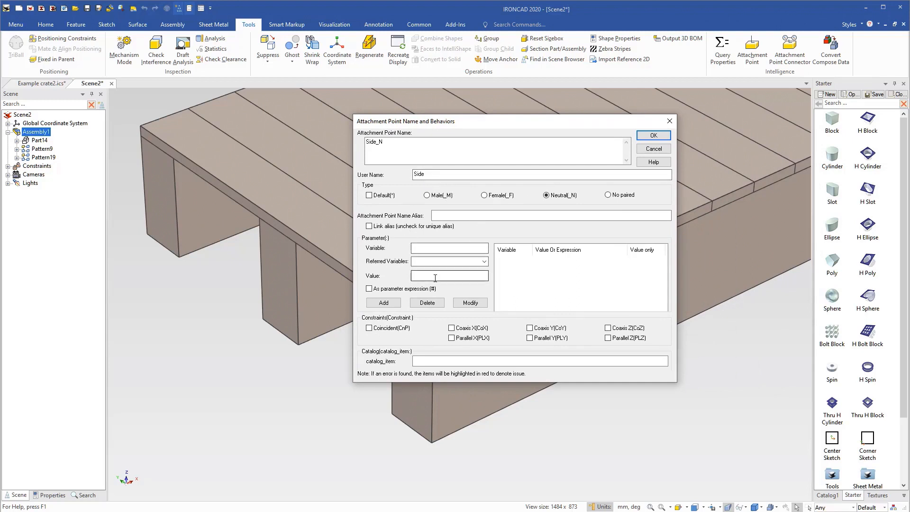
Add the variable SideLen to the Side attachment point, with the value Len as a parameter expression.
{"action": "left_click", "coordinate": [427, 249]}
{"action": "type", "text": "SideLen"}
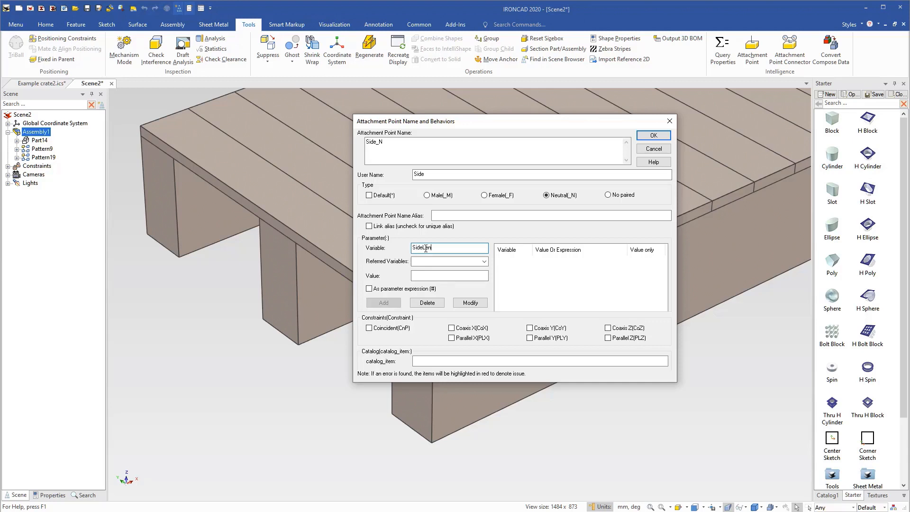
{"action": "left_click", "coordinate": [484, 261]}
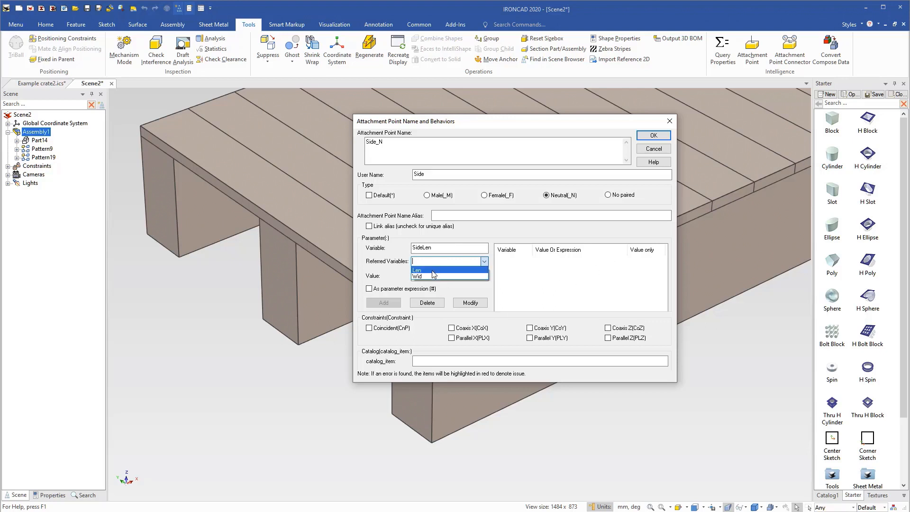
{"action": "left_click", "coordinate": [431, 270]}
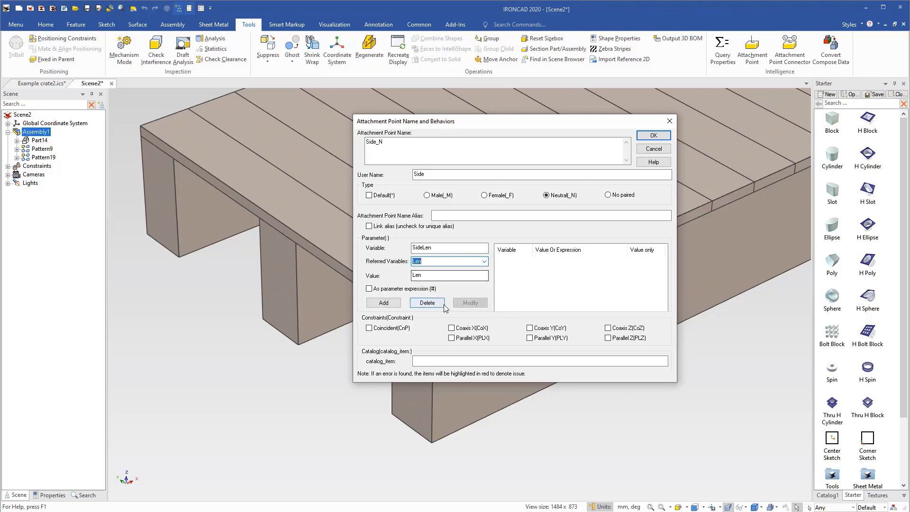
{"action": "left_click", "coordinate": [369, 289]}
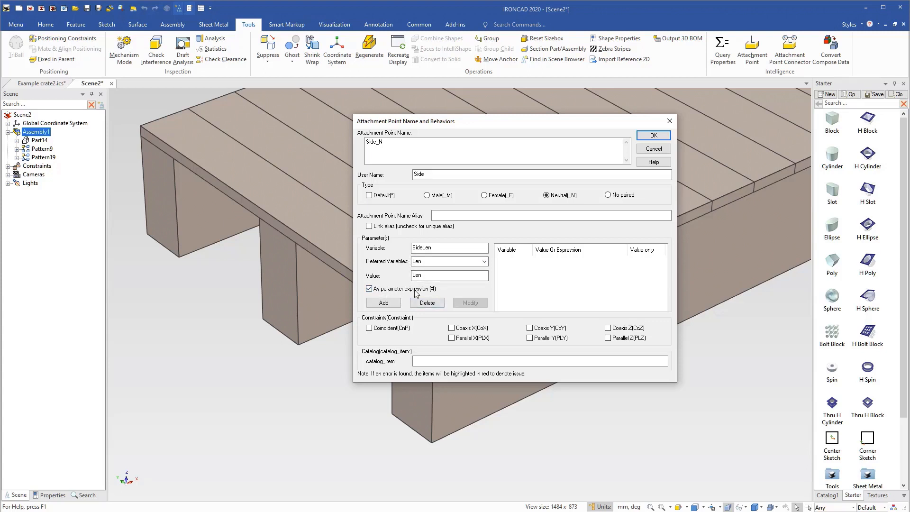
{"action": "left_click", "coordinate": [393, 304]}
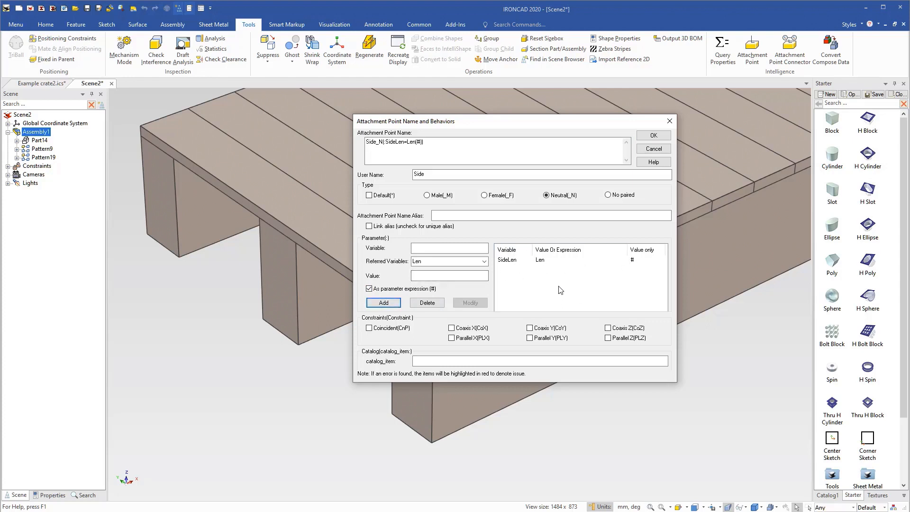
Enable the Coincident (CnP) constraint for the Side attachment point and accept its name and behaviors.
{"action": "left_click", "coordinate": [369, 329]}
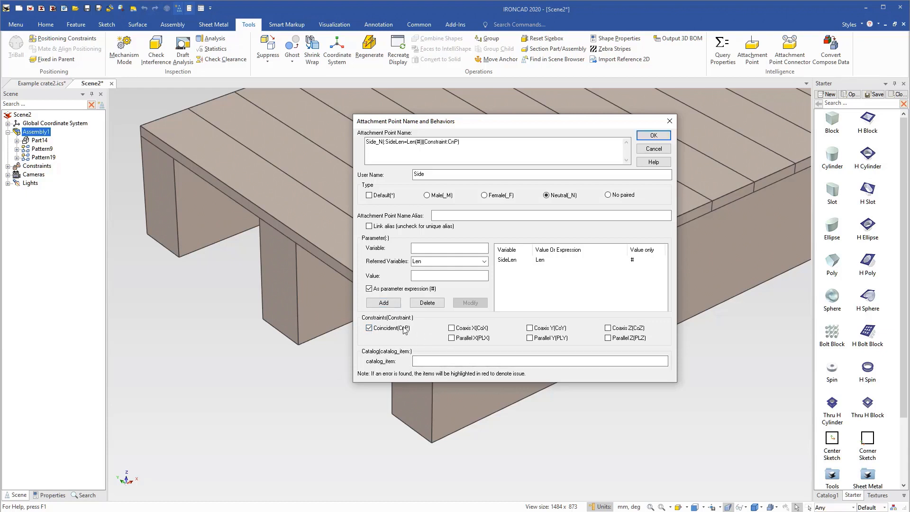
{"action": "left_click", "coordinate": [653, 135]}
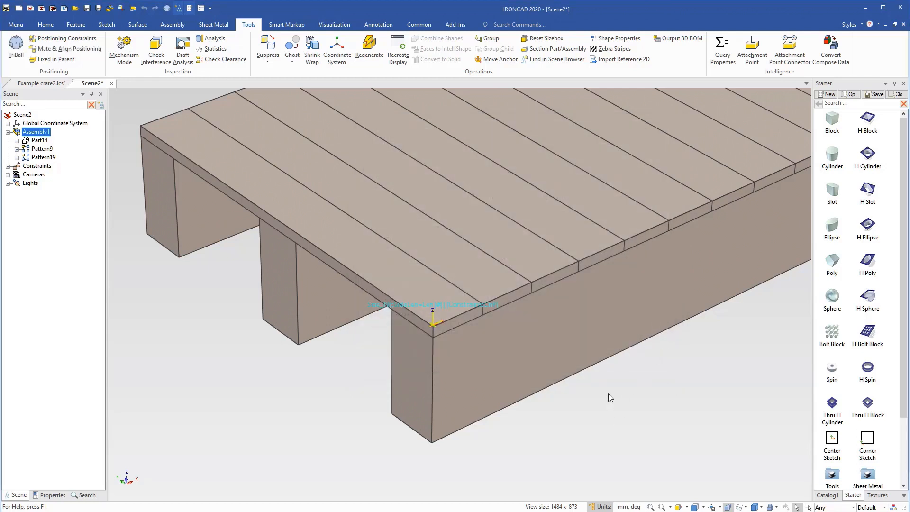
{"action": "left_click", "coordinate": [591, 419]}
{"action": "scroll", "coordinate": [571, 250], "scroll_direction": "down", "scroll_amount": 4}
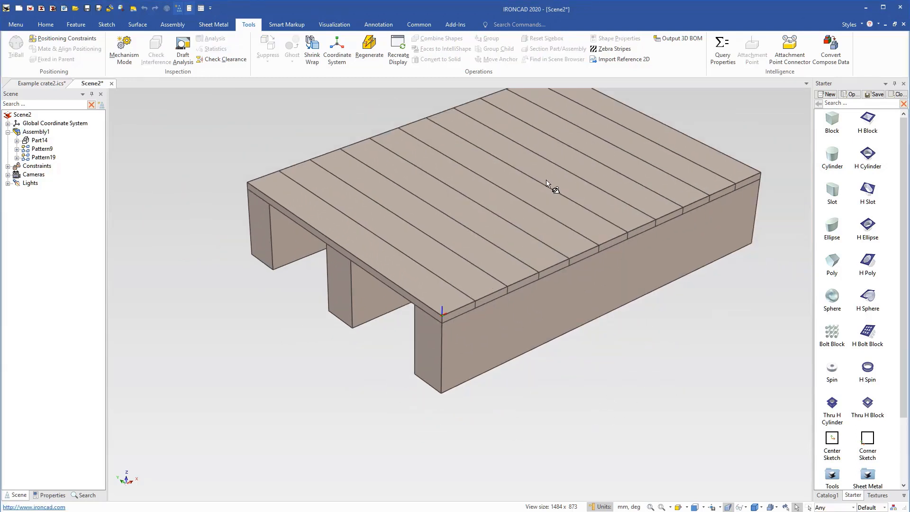
{"action": "middle_click_drag", "start_coordinate": [540, 181], "coordinate": [514, 252], "text": "shift"}
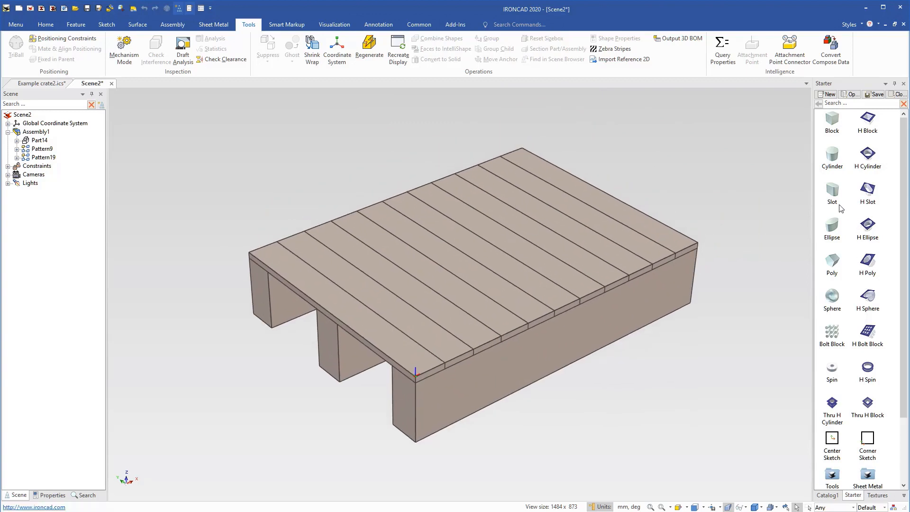
Create a new catalog and store the crate's Side attachment point in it.
{"action": "left_click", "coordinate": [826, 94]}
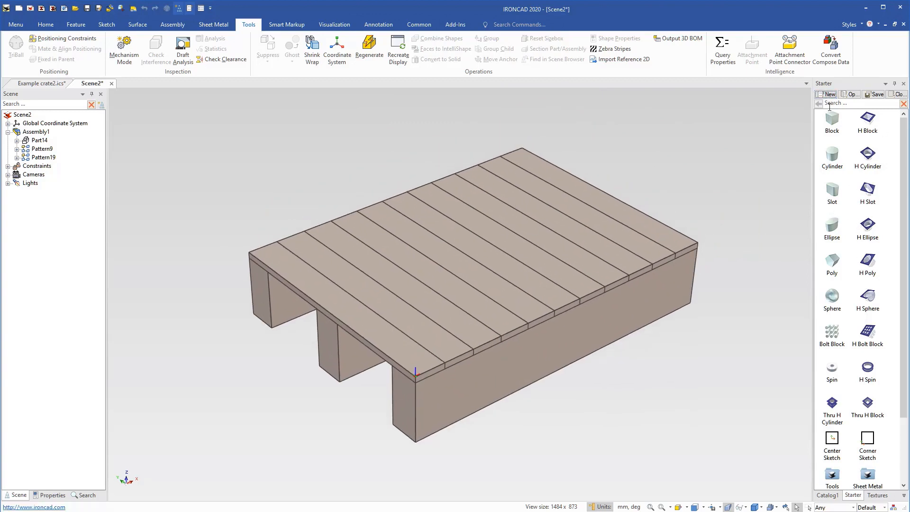
{"action": "left_click", "coordinate": [436, 390]}
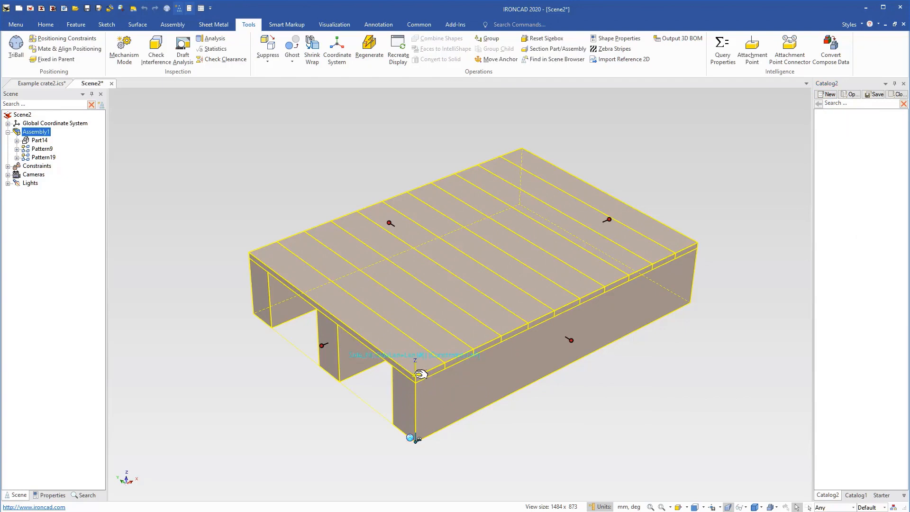
{"action": "left_click_drag", "start_coordinate": [420, 374], "coordinate": [834, 197]}
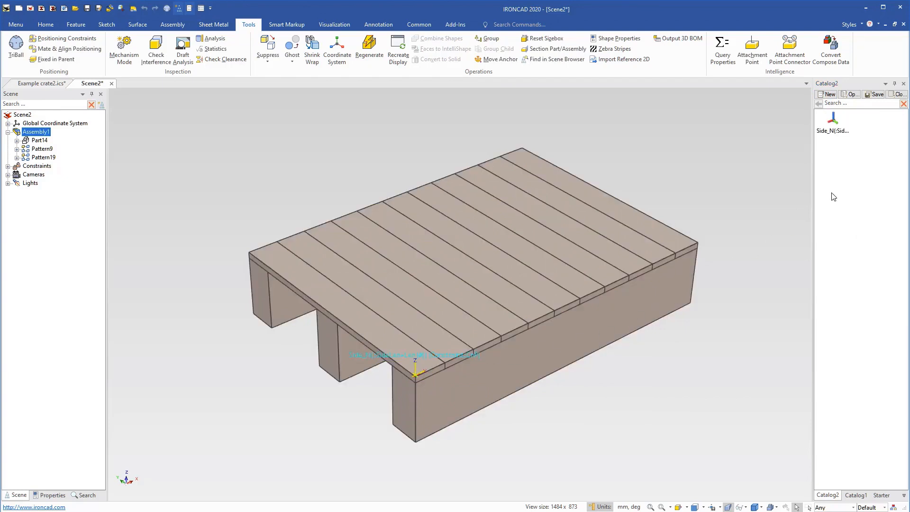
{"action": "left_click", "coordinate": [669, 366]}
Select the crate assembly, viewed from the end opposite the Side attachment point.
{"action": "middle_click_drag", "start_coordinate": [654, 427], "coordinate": [602, 360]}
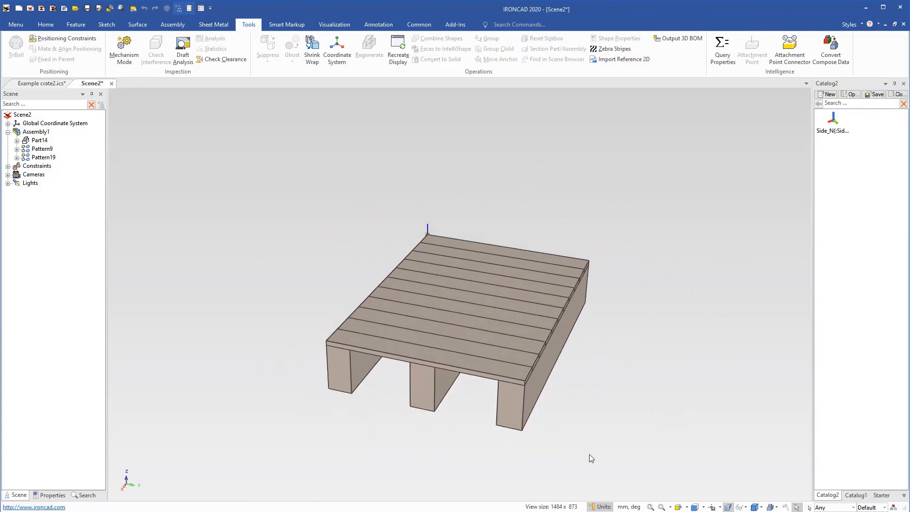
{"action": "scroll", "coordinate": [528, 380], "scroll_direction": "up", "scroll_amount": 3}
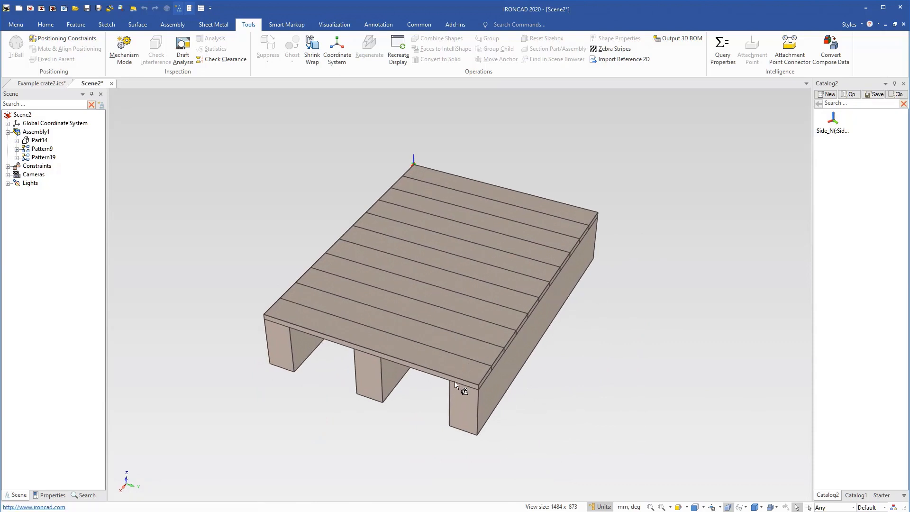
{"action": "left_click", "coordinate": [455, 385]}
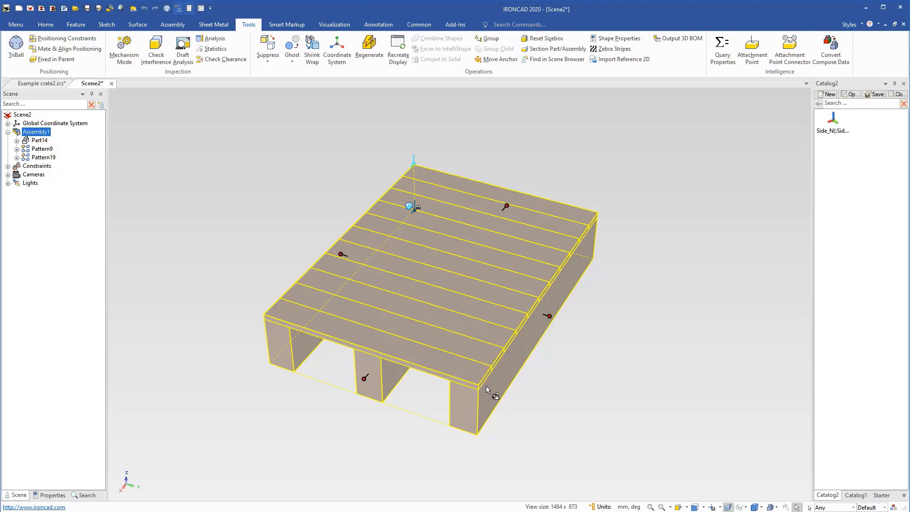
Add the stored Side attachment point to the end face of the crate's outer leg and select that point.
{"action": "scroll", "coordinate": [486, 386], "scroll_direction": "up", "scroll_amount": 3}
{"action": "left_click_drag", "start_coordinate": [832, 125], "coordinate": [459, 368]}
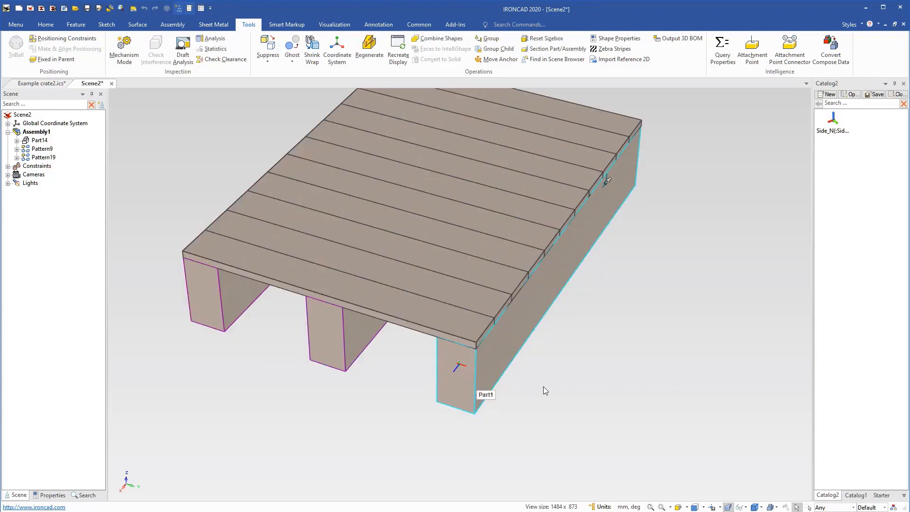
{"action": "left_click", "coordinate": [462, 369]}
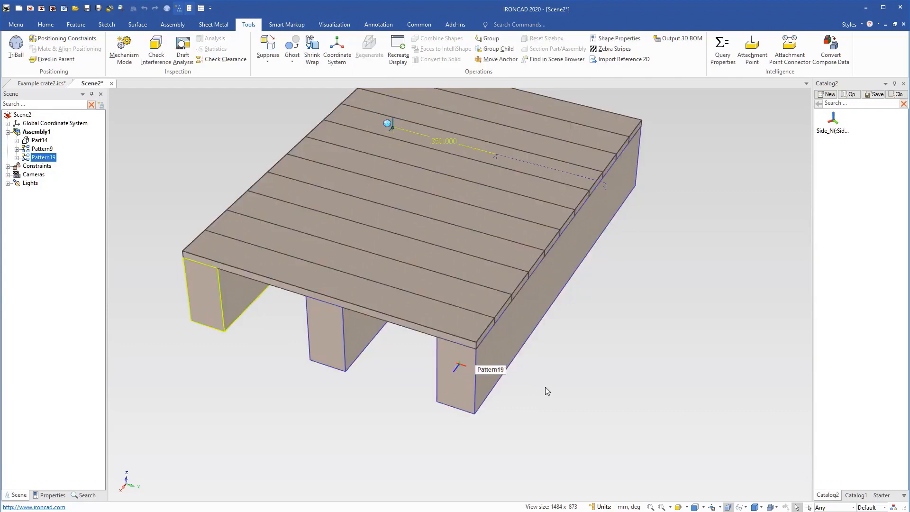
{"action": "left_click", "coordinate": [463, 365]}
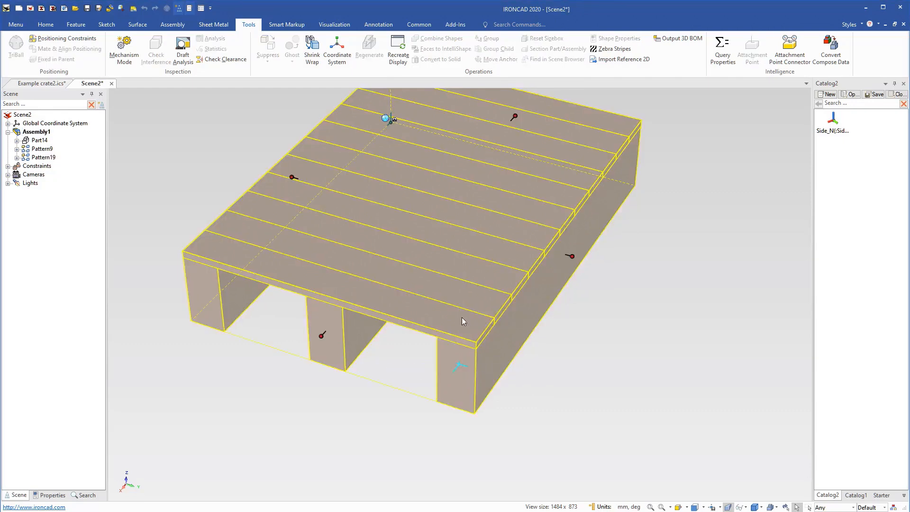
{"action": "left_click", "coordinate": [462, 365]}
Use the TriBall to move the attachment point to the deck's top corner and rotate it 90° about the axis along the short edge.
{"action": "key", "text": "F10"}
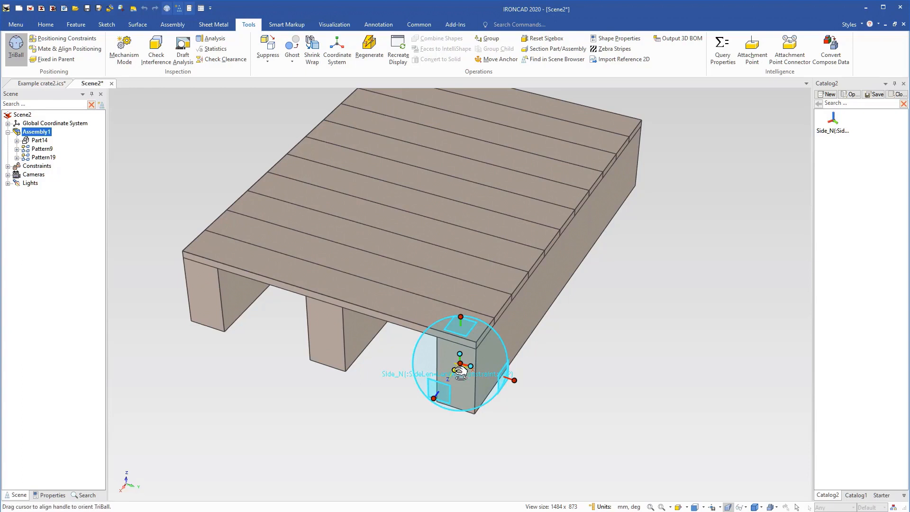
{"action": "left_click_drag", "start_coordinate": [465, 365], "coordinate": [501, 359]}
{"action": "left_click", "coordinate": [531, 359]}
{"action": "type", "text": "90"}
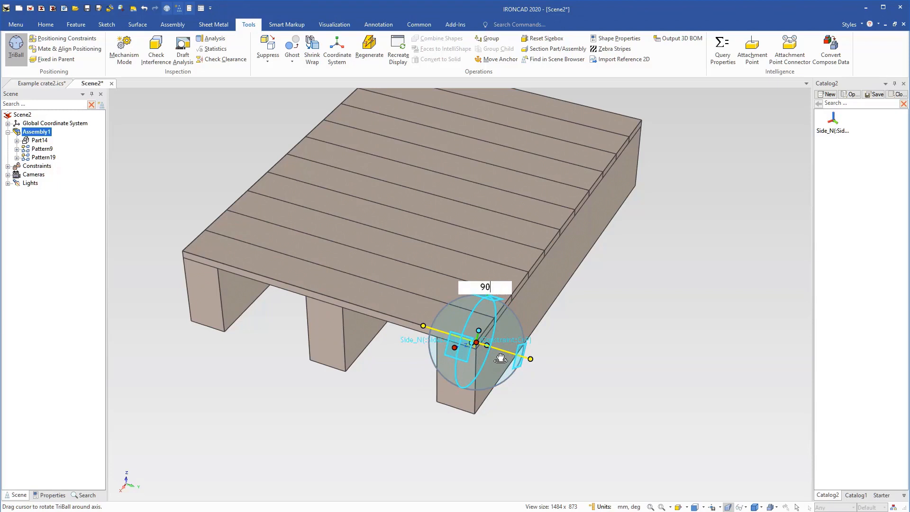
{"action": "key", "text": "Return"}
Rotate the corner attachment point 90° about the vertical axis and finish its positioning.
{"action": "left_click", "coordinate": [477, 296]}
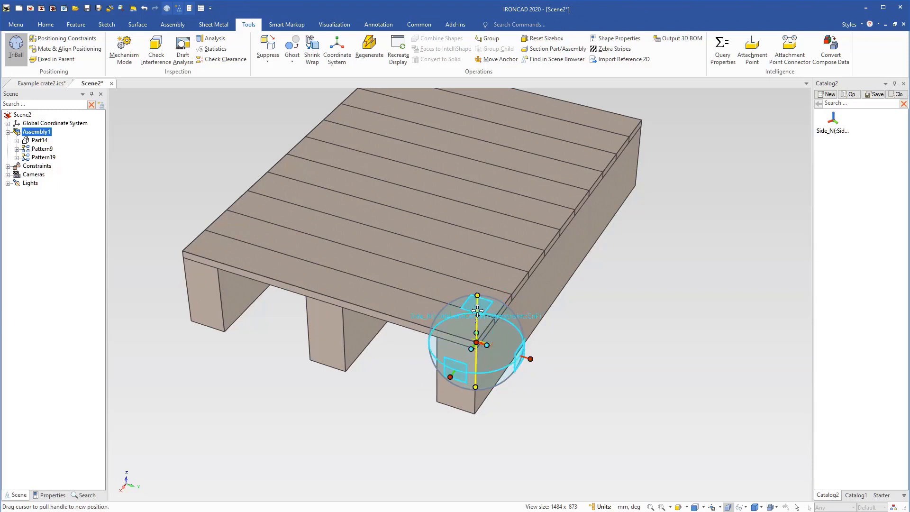
{"action": "left_click_drag", "start_coordinate": [493, 345], "coordinate": [512, 343]}
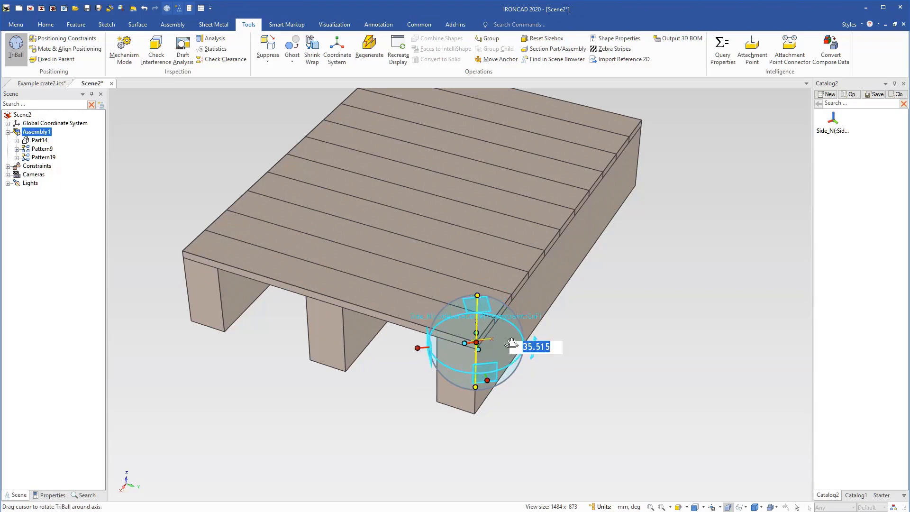
{"action": "type", "text": "90"}
{"action": "key", "text": "Return"}
{"action": "left_click", "coordinate": [577, 412]}
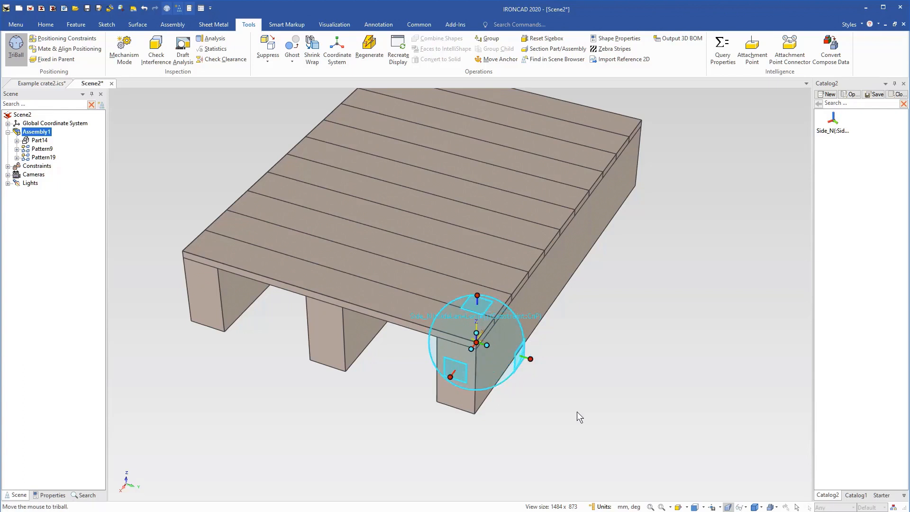
{"action": "left_click", "coordinate": [577, 412]}
Select the crate assembly and add another stored Side attachment point at a bare top corner of the deck.
{"action": "scroll", "coordinate": [488, 356], "scroll_direction": "down", "scroll_amount": 2}
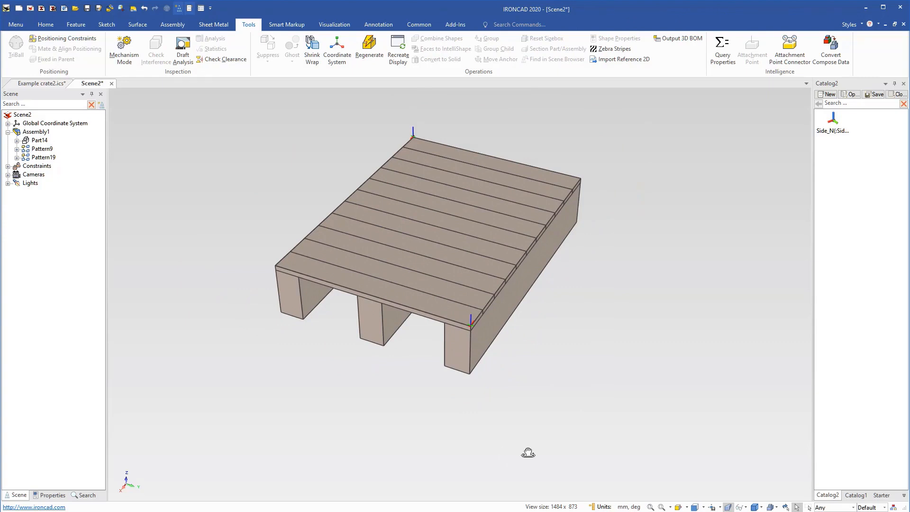
{"action": "middle_click_drag", "start_coordinate": [528, 451], "coordinate": [555, 380]}
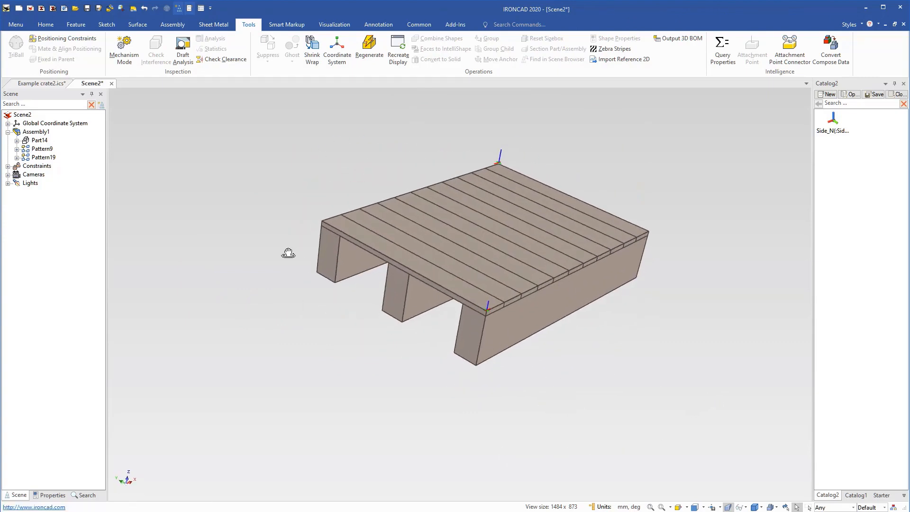
{"action": "middle_click_drag", "start_coordinate": [288, 254], "coordinate": [283, 265]}
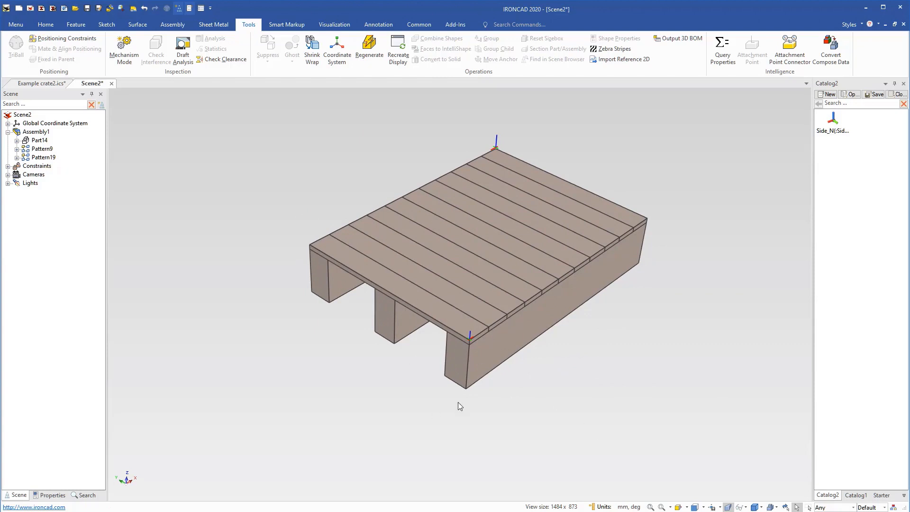
{"action": "middle_click_drag", "start_coordinate": [514, 435], "coordinate": [338, 325]}
{"action": "scroll", "coordinate": [535, 340], "scroll_direction": "up", "scroll_amount": 3}
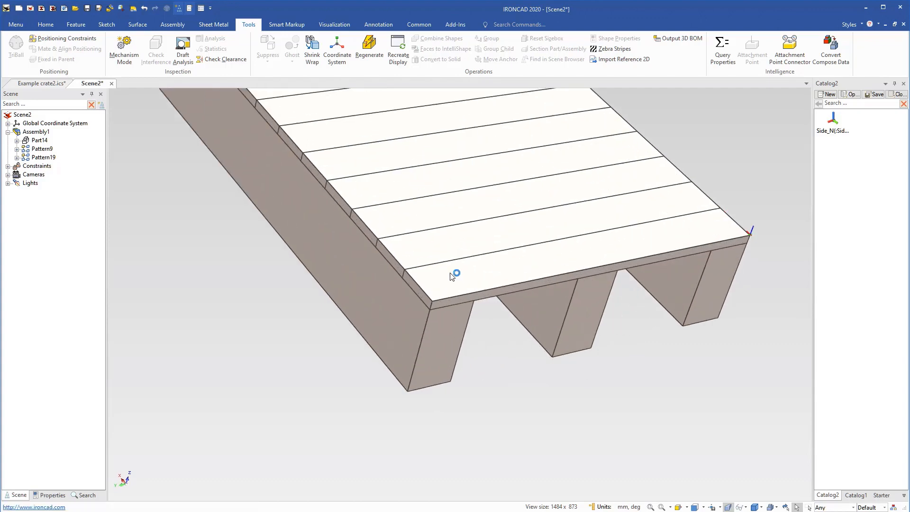
{"action": "left_click", "coordinate": [439, 290]}
{"action": "middle_click_drag", "start_coordinate": [703, 459], "coordinate": [799, 379]}
{"action": "scroll", "coordinate": [528, 222], "scroll_direction": "up", "scroll_amount": 3}
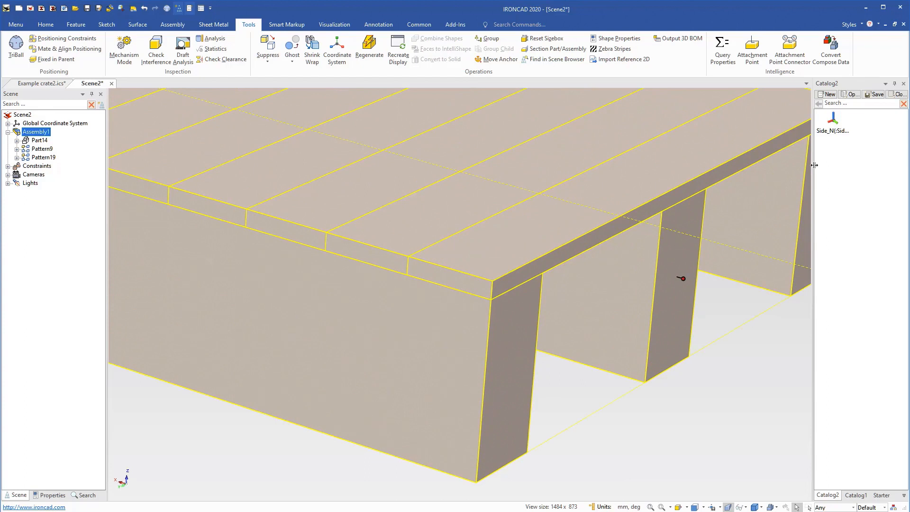
{"action": "left_click_drag", "start_coordinate": [833, 122], "coordinate": [499, 297]}
Orient the new corner attachment point with the TriBall, rotating it 90° about the horizontal axis and 90° about the vertical axis.
{"action": "scroll", "coordinate": [467, 278], "scroll_direction": "up", "scroll_amount": 1}
{"action": "key", "text": "F10"}
{"action": "left_click", "coordinate": [549, 297]}
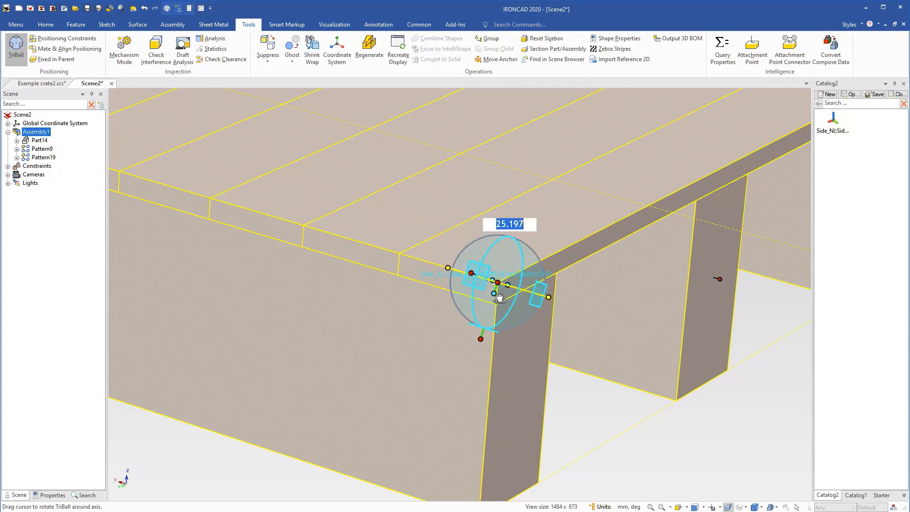
{"action": "type", "text": "90"}
{"action": "key", "text": "Return"}
{"action": "left_click", "coordinate": [503, 227]}
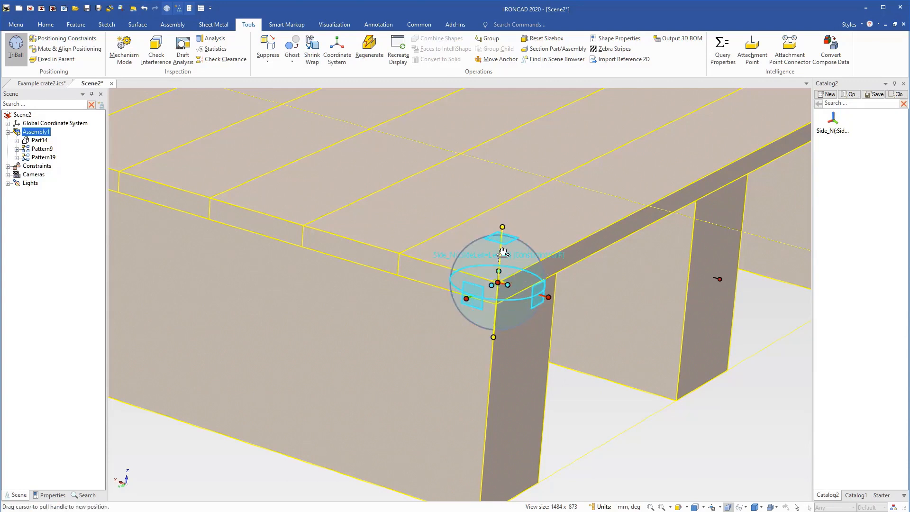
{"action": "left_click_drag", "start_coordinate": [503, 252], "coordinate": [501, 275]}
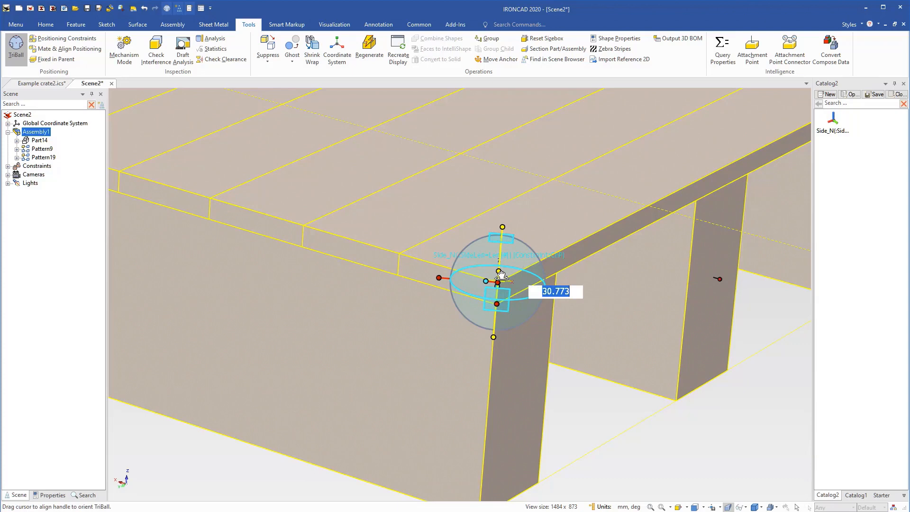
{"action": "type", "text": "90"}
{"action": "key", "text": "Return"}
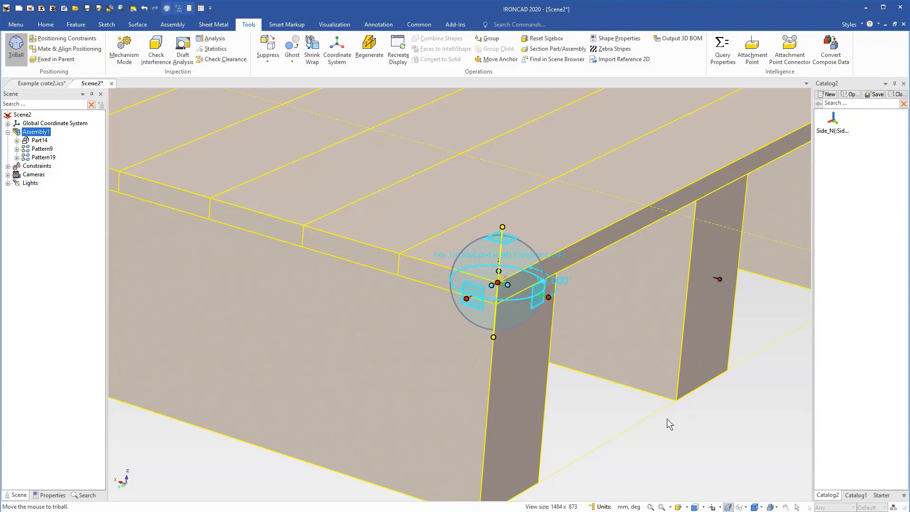
Offset the attachment point 20 mm inward from the corner along the crate's short edge.
{"action": "mouse_move", "coordinate": [558, 376]}
{"action": "middle_mouse_down"}
{"action": "mouse_move", "coordinate": [509, 393]}
{"action": "mouse_move", "coordinate": [476, 325]}
{"action": "middle_mouse_up"}
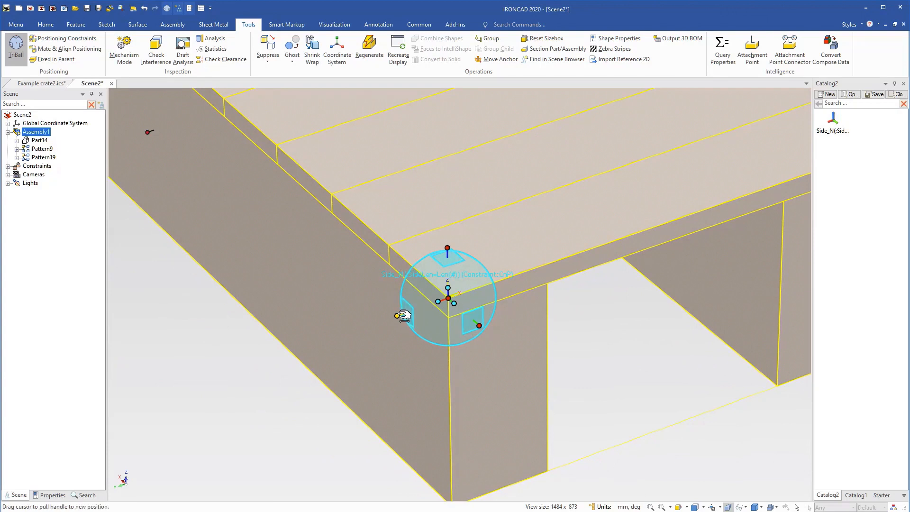
{"action": "left_click_drag", "start_coordinate": [400, 316], "coordinate": [392, 323]}
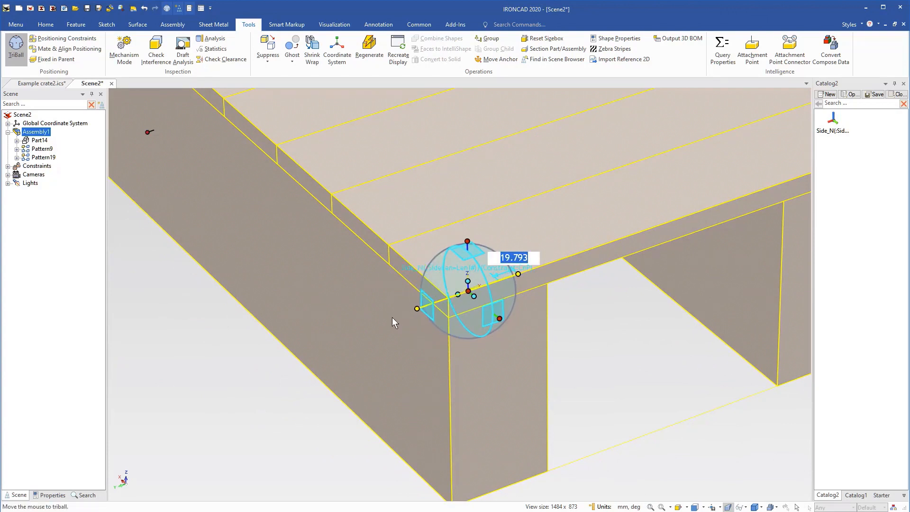
{"action": "type", "text": "20"}
{"action": "key", "text": "Return"}
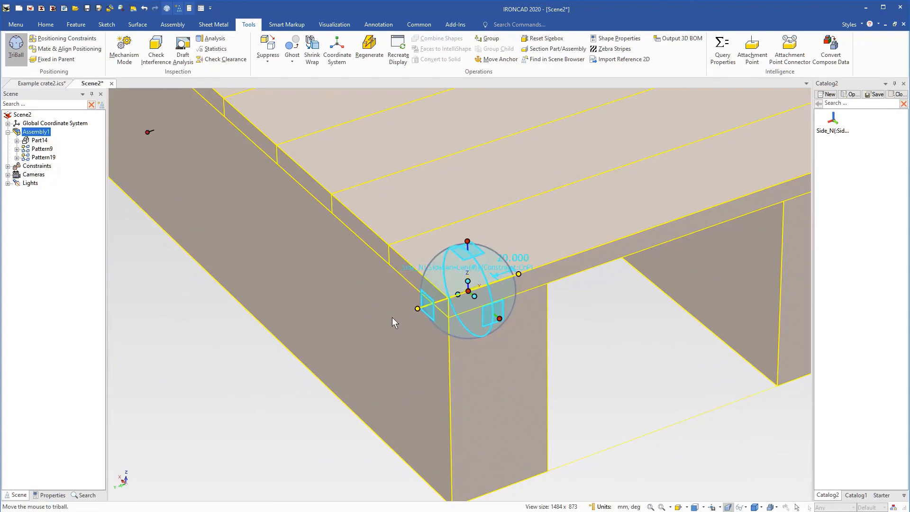
{"action": "left_click", "coordinate": [613, 362]}
{"action": "key", "text": "F10"}
{"action": "left_click", "coordinate": [614, 361]}
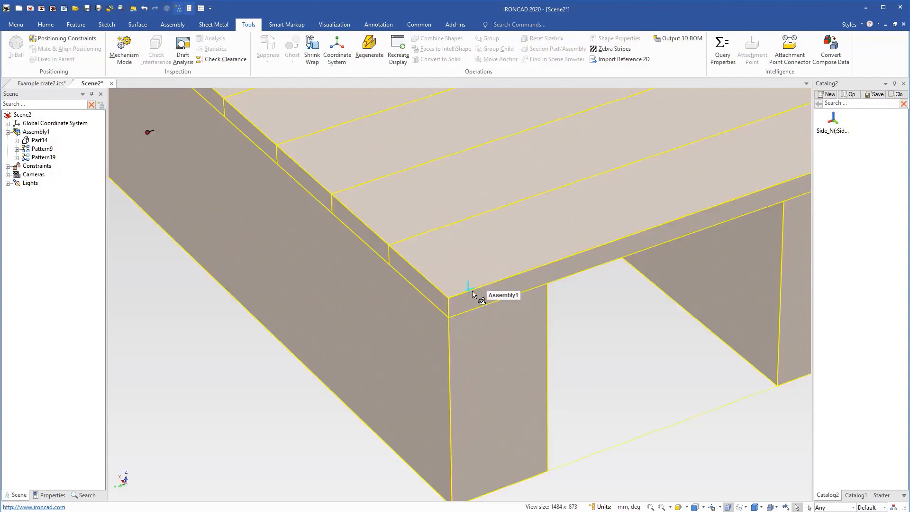
Change the offset attachment point's SideLen parameter expression to Wid-40mm and accept its name and behaviors.
{"action": "left_click", "coordinate": [472, 294]}
{"action": "right_click", "coordinate": [471, 292]}
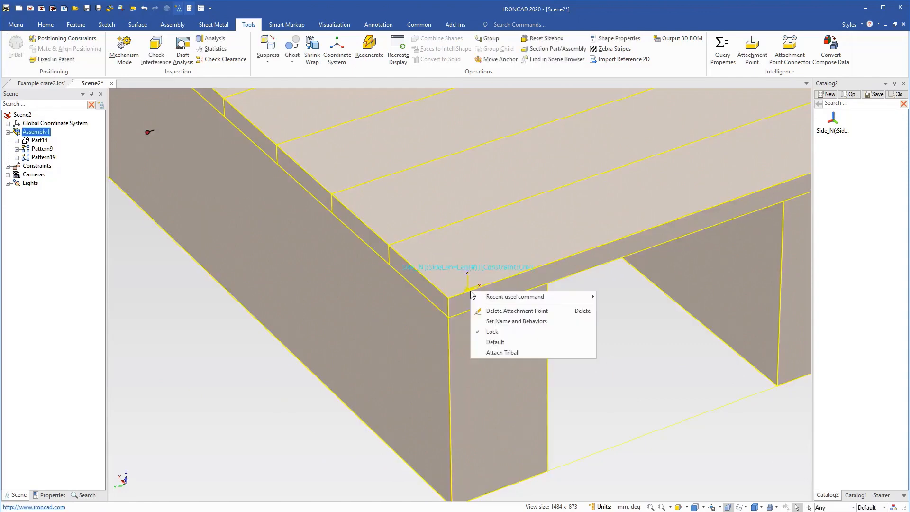
{"action": "left_click", "coordinate": [499, 323]}
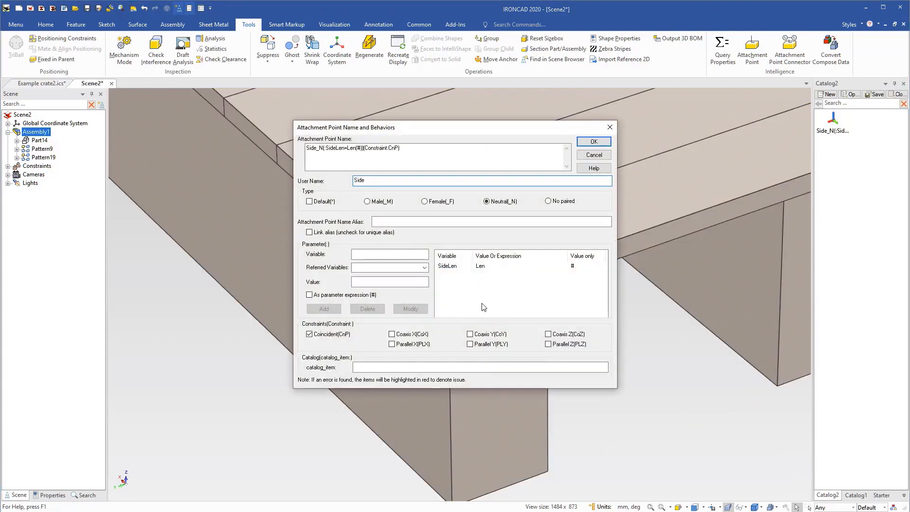
{"action": "left_click", "coordinate": [450, 267]}
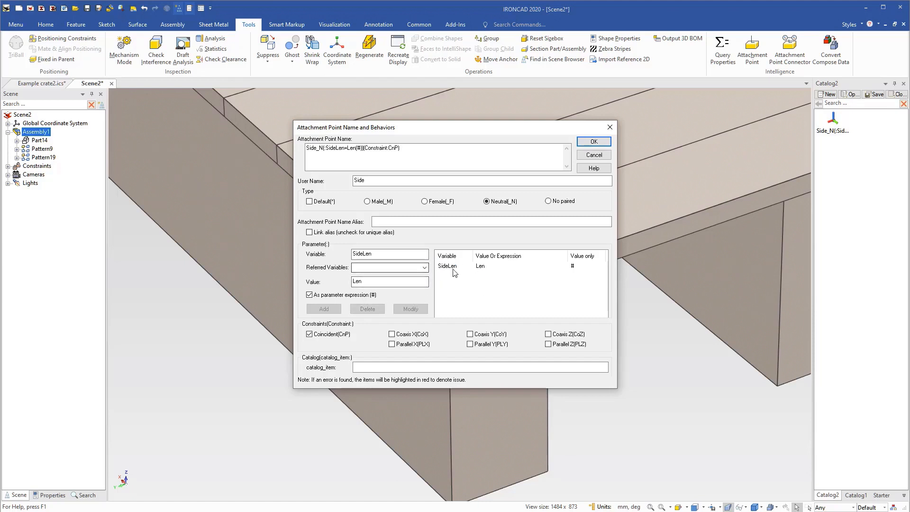
{"action": "left_click", "coordinate": [425, 268]}
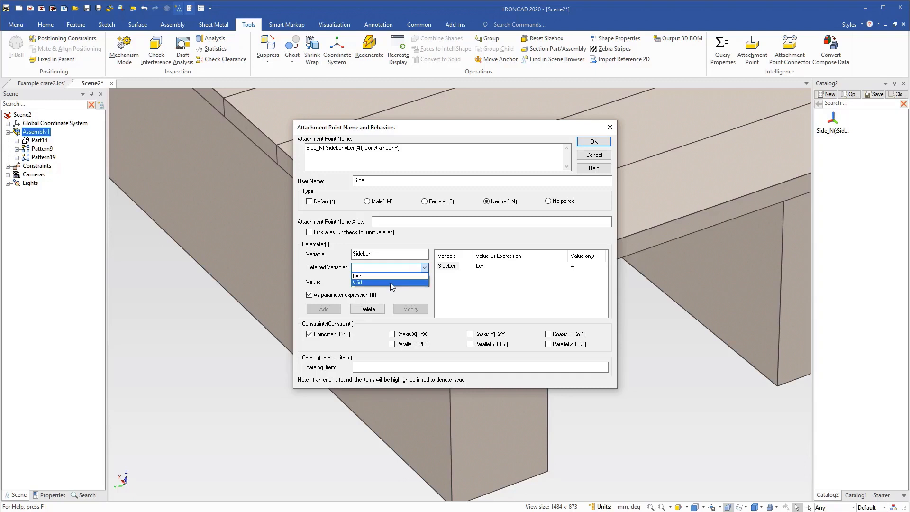
{"action": "left_click", "coordinate": [374, 279]}
{"action": "left_click", "coordinate": [377, 282]}
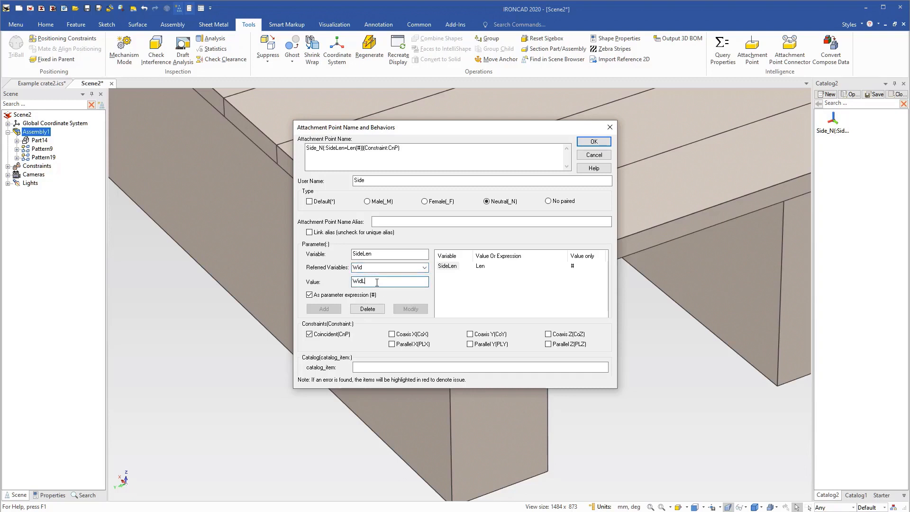
{"action": "key", "text": "BackSpace"}
{"action": "type", "text": "-40mm"}
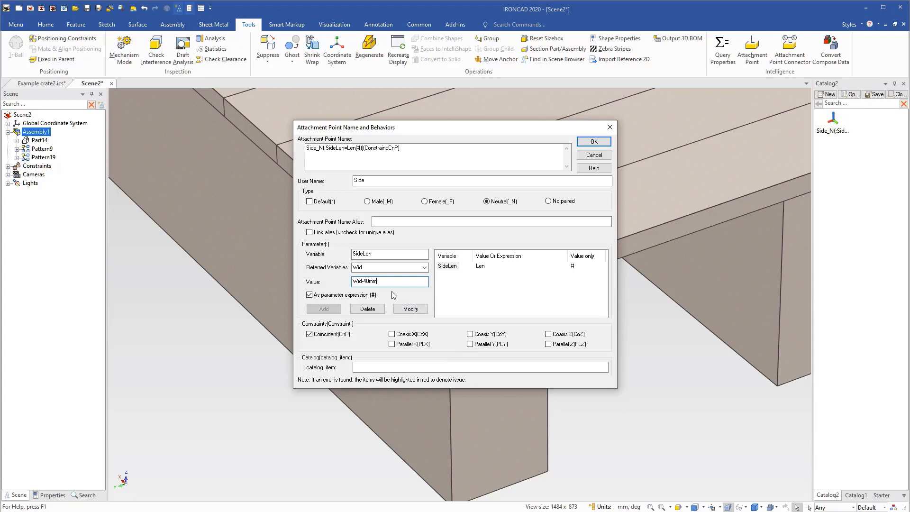
{"action": "left_click", "coordinate": [410, 309]}
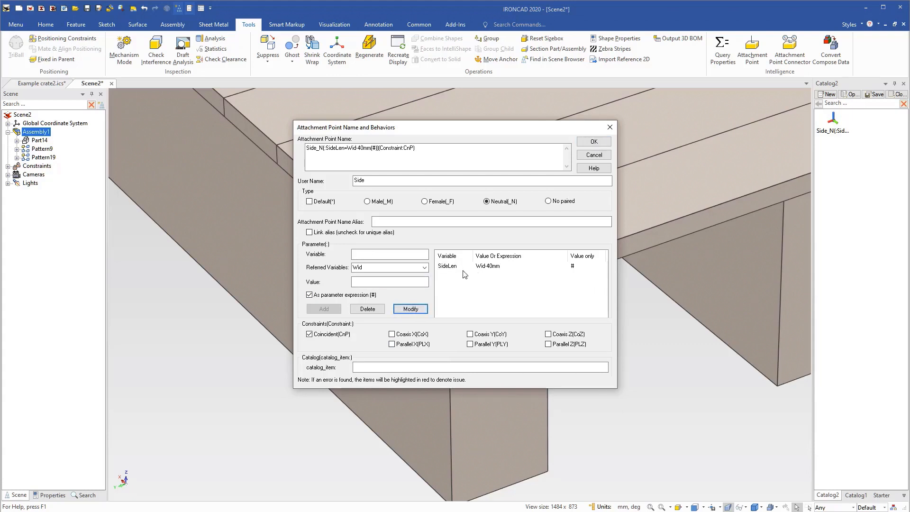
{"action": "left_click", "coordinate": [594, 141]}
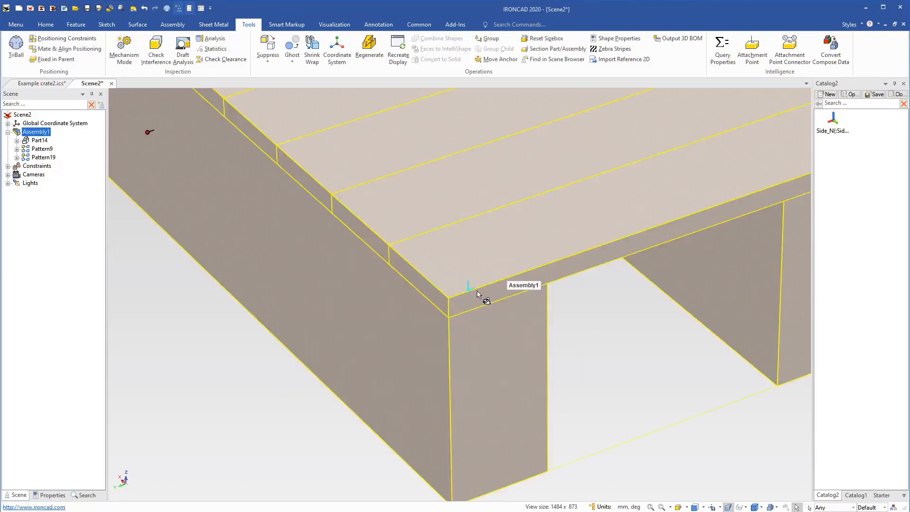
Store the Side attachment point with SideLen=Wid-40mm as a second item in Catalog2.
{"action": "left_click_drag", "start_coordinate": [810, 221], "coordinate": [851, 216]}
{"action": "scroll", "coordinate": [658, 328], "scroll_direction": "down", "scroll_amount": 6}
{"action": "left_click", "coordinate": [640, 249]}
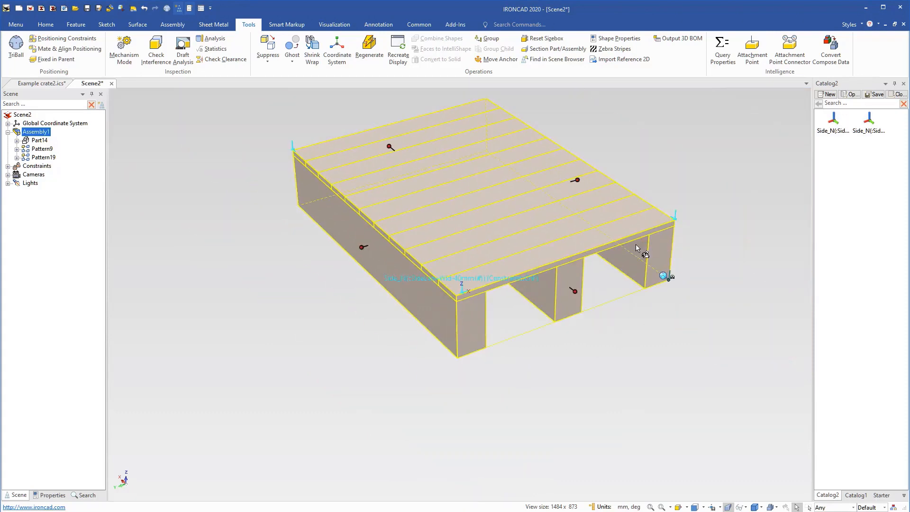
Select the crate assembly and add the stored Wid-40mm attachment point to the vertical leg edge below the remaining bare corner.
{"action": "mouse_move", "coordinate": [581, 355]}
{"action": "middle_mouse_down"}
{"action": "mouse_move", "coordinate": [568, 362]}
{"action": "mouse_move", "coordinate": [592, 268]}
{"action": "mouse_move", "coordinate": [576, 351]}
{"action": "middle_mouse_up"}
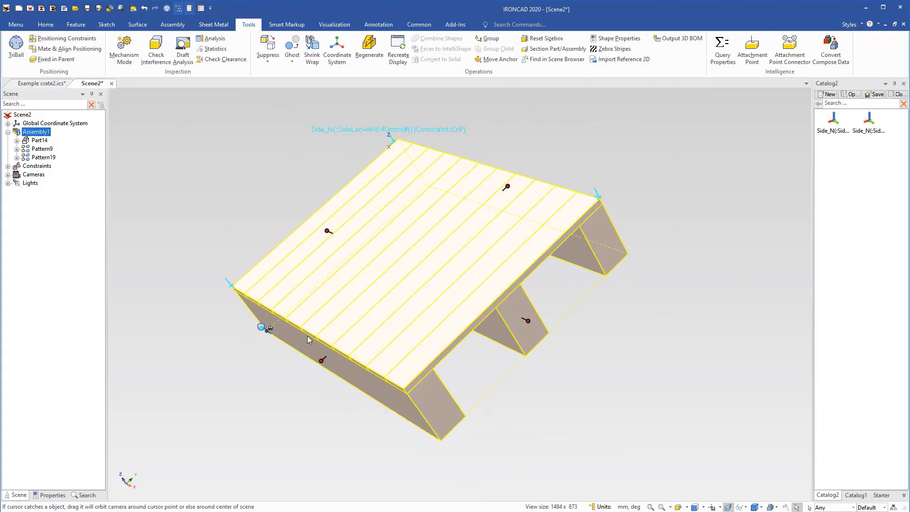
{"action": "left_click", "coordinate": [477, 414]}
{"action": "scroll", "coordinate": [291, 346], "scroll_direction": "up", "scroll_amount": 5}
{"action": "scroll", "coordinate": [655, 344], "scroll_direction": "up", "scroll_amount": 3}
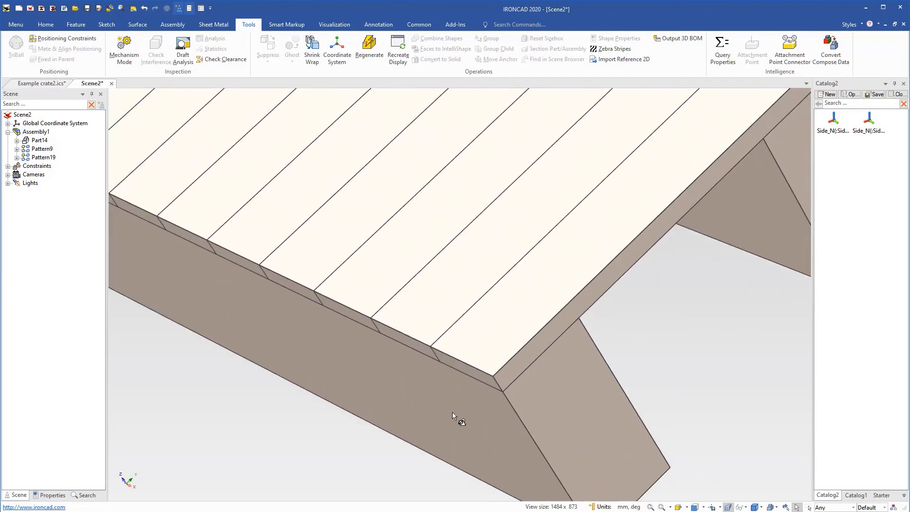
{"action": "middle_click_drag", "start_coordinate": [304, 323], "coordinate": [746, 362]}
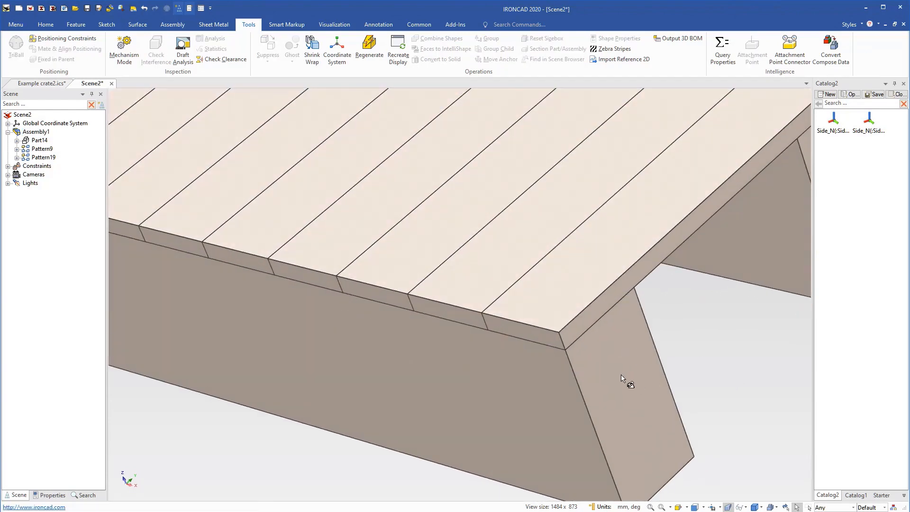
{"action": "scroll", "coordinate": [623, 377], "scroll_direction": "up", "scroll_amount": 2}
{"action": "left_click", "coordinate": [569, 345]}
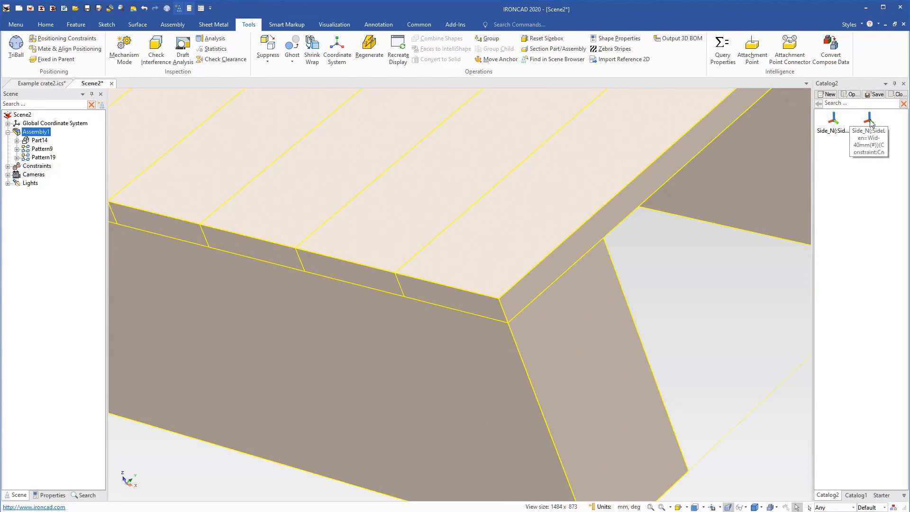
{"action": "left_click_drag", "start_coordinate": [871, 122], "coordinate": [530, 381]}
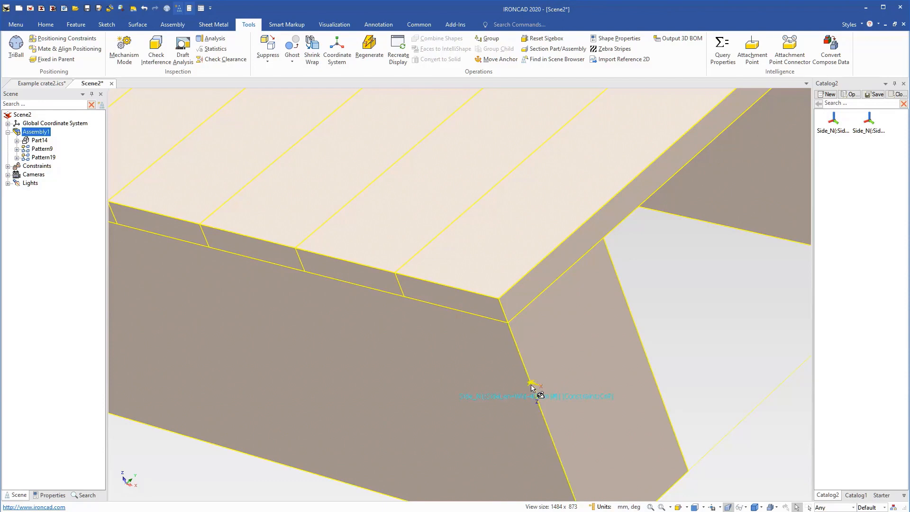
Move the new attachment point from the leg edge up to the crate deck's outer top corner.
{"action": "key", "text": "F10"}
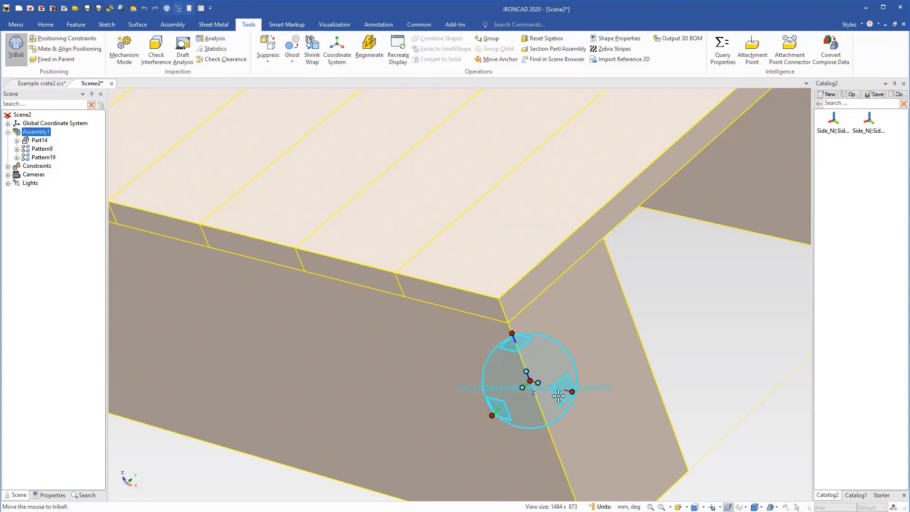
{"action": "left_click_drag", "start_coordinate": [537, 385], "coordinate": [505, 299]}
{"action": "key", "text": "F10"}
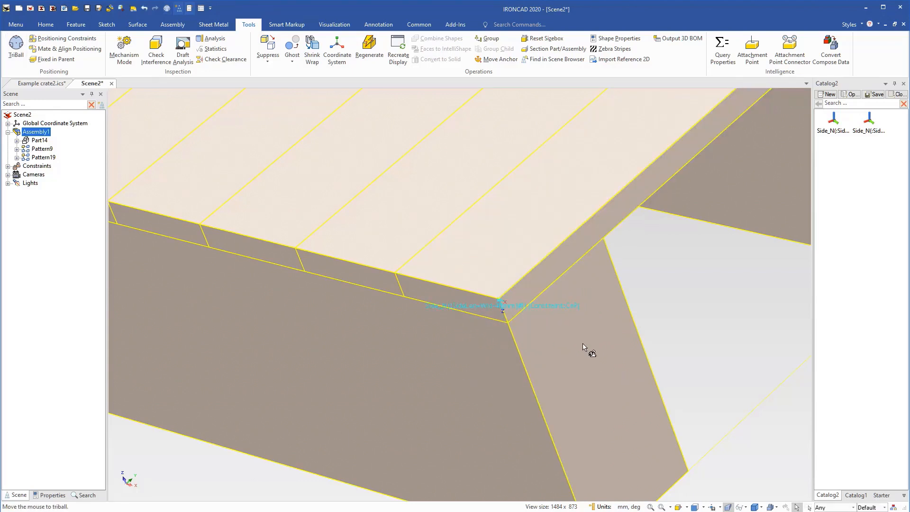
Reorient the attachment point by rotating it about the long-edge axis and then 90 degrees about the vertical axis.
{"action": "scroll", "coordinate": [515, 315], "scroll_direction": "up", "scroll_amount": 5}
{"action": "middle_click_drag", "start_coordinate": [489, 289], "coordinate": [469, 285]}
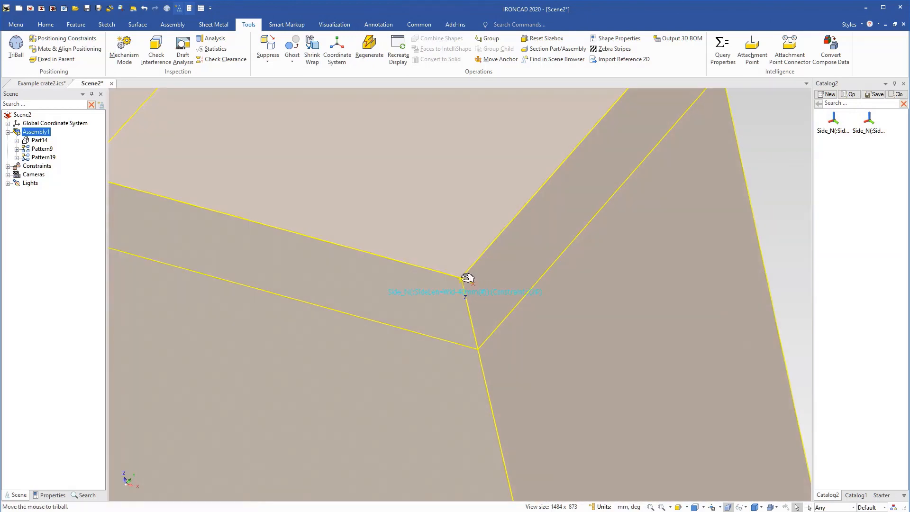
{"action": "key", "text": "F10"}
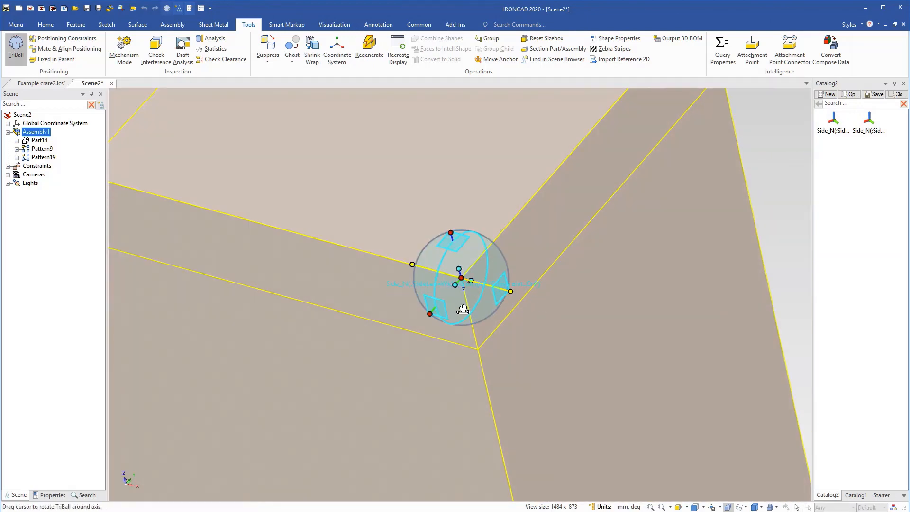
{"action": "left_click_drag", "start_coordinate": [463, 308], "coordinate": [456, 282]}
{"action": "type", "text": "1"}
{"action": "key", "text": "Return"}
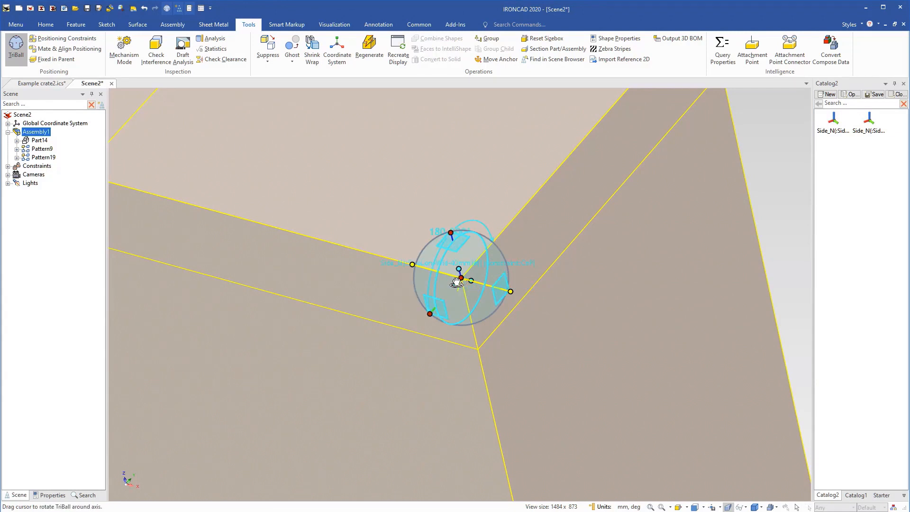
{"action": "left_click_drag", "start_coordinate": [474, 308], "coordinate": [500, 296]}
{"action": "type", "text": "90"}
{"action": "key", "text": "Return"}
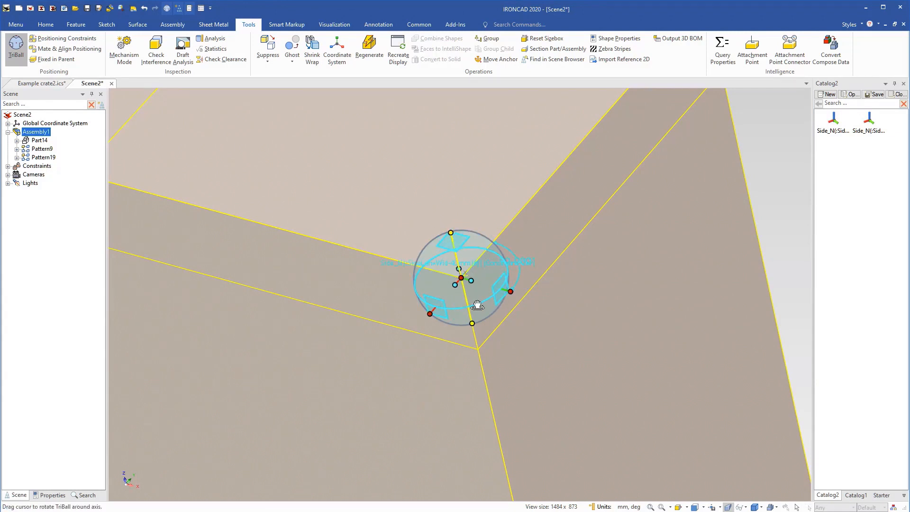
Offset the rotated attachment point 20 mm inward from the corner along the crate's short edge.
{"action": "left_click_drag", "start_coordinate": [430, 313], "coordinate": [449, 292]}
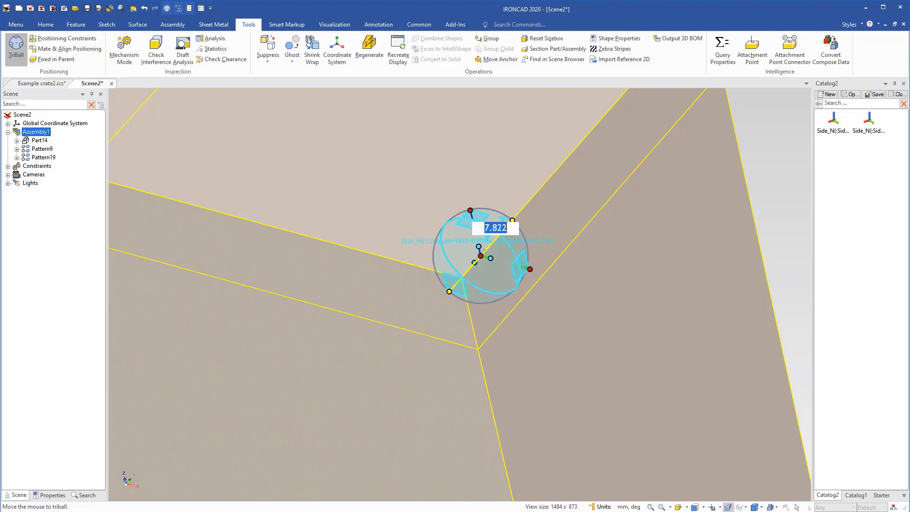
{"action": "type", "text": "20"}
{"action": "key", "text": "Return"}
{"action": "key", "text": "F10"}
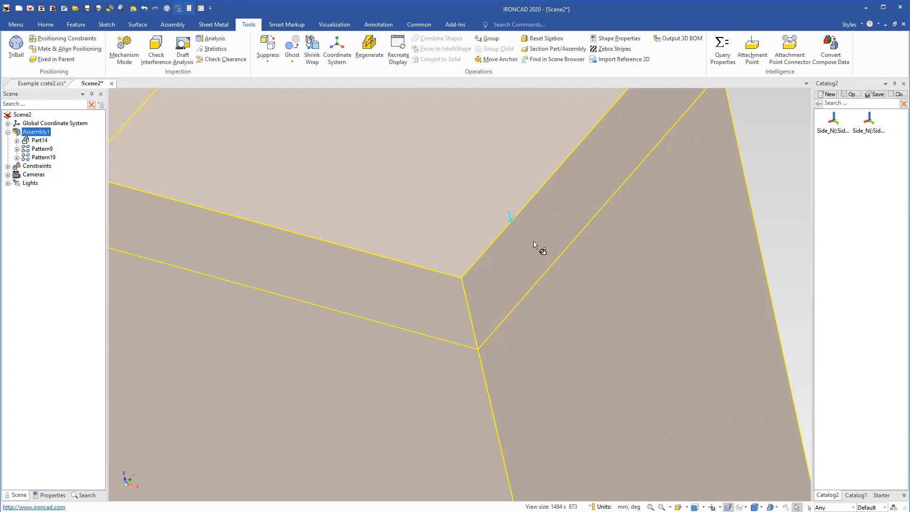
{"action": "left_click", "coordinate": [754, 161]}
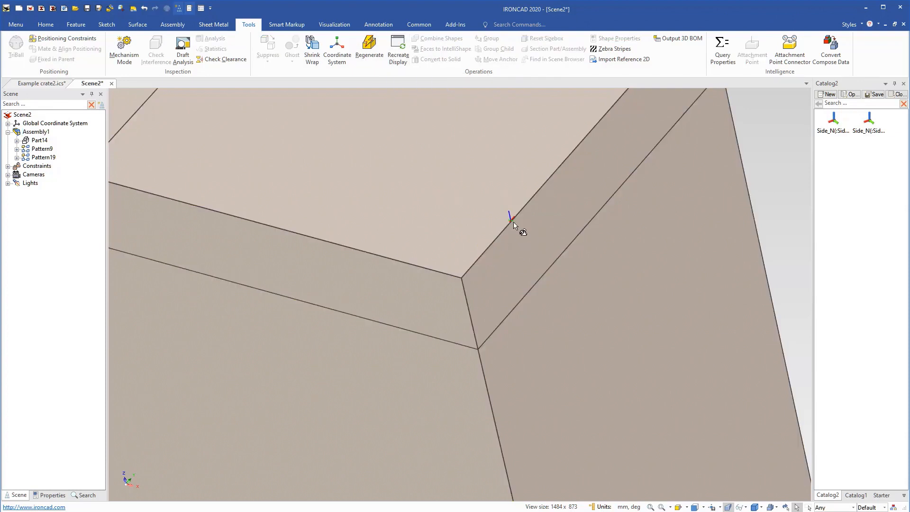
Place a Block from the Starter catalog as a separate part in front of the crate's long side.
{"action": "scroll", "coordinate": [504, 251], "scroll_direction": "down", "scroll_amount": 3}
{"action": "scroll", "coordinate": [503, 252], "scroll_direction": "down", "scroll_amount": 5}
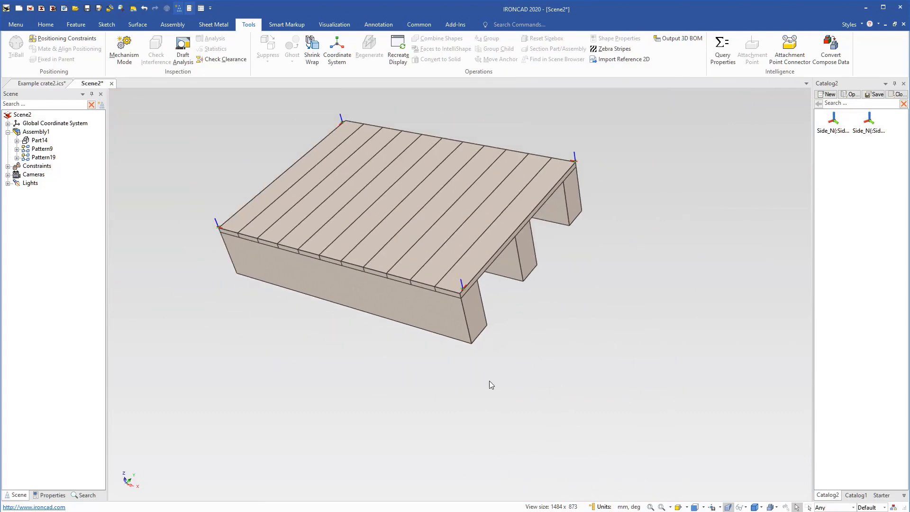
{"action": "left_click_drag", "start_coordinate": [455, 385], "coordinate": [615, 376]}
{"action": "left_click_drag", "start_coordinate": [420, 259], "coordinate": [632, 319]}
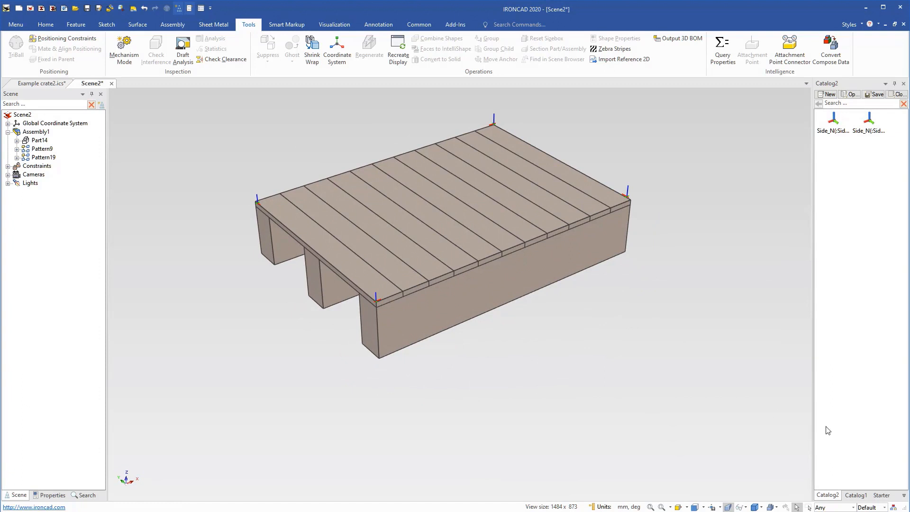
{"action": "left_click", "coordinate": [882, 494]}
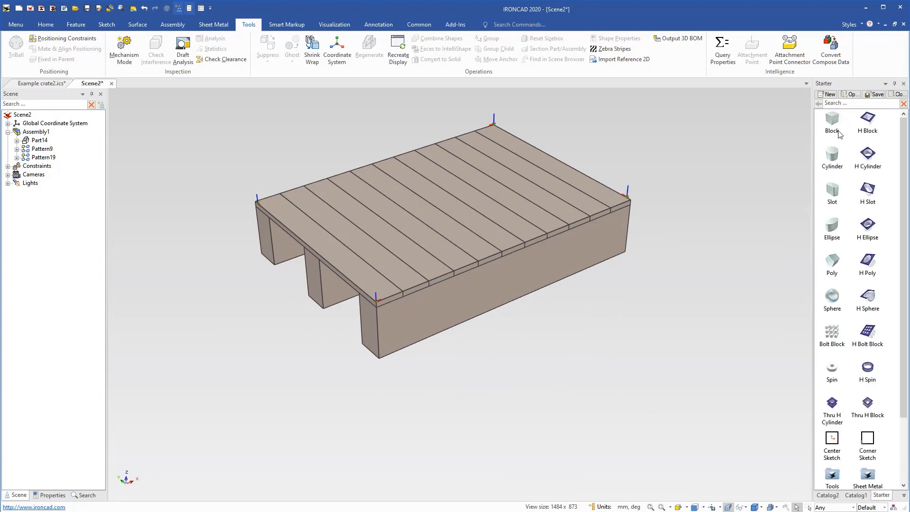
{"action": "left_click_drag", "start_coordinate": [839, 134], "coordinate": [543, 388]}
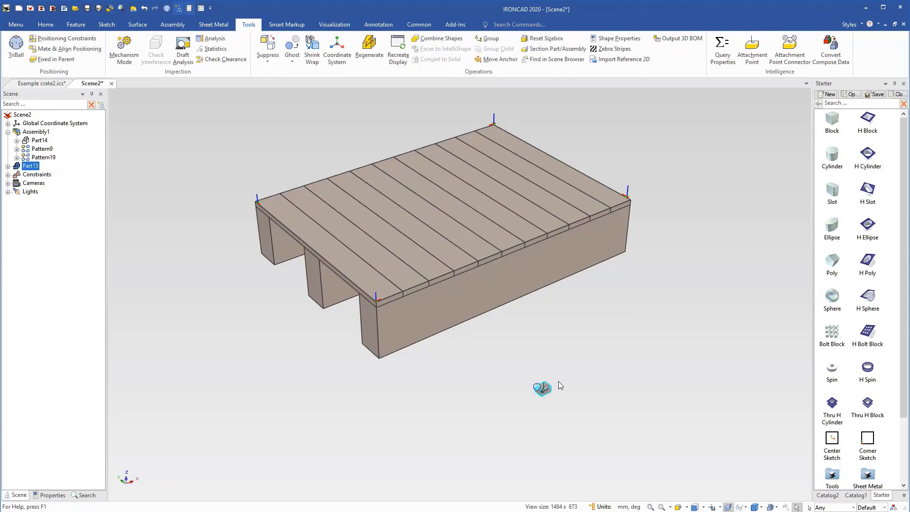
{"action": "scroll", "coordinate": [550, 385], "scroll_direction": "up", "scroll_amount": 2}
Size the new block as a side board 900 mm long, 20 mm wide and 100 mm high.
{"action": "left_click", "coordinate": [531, 373]}
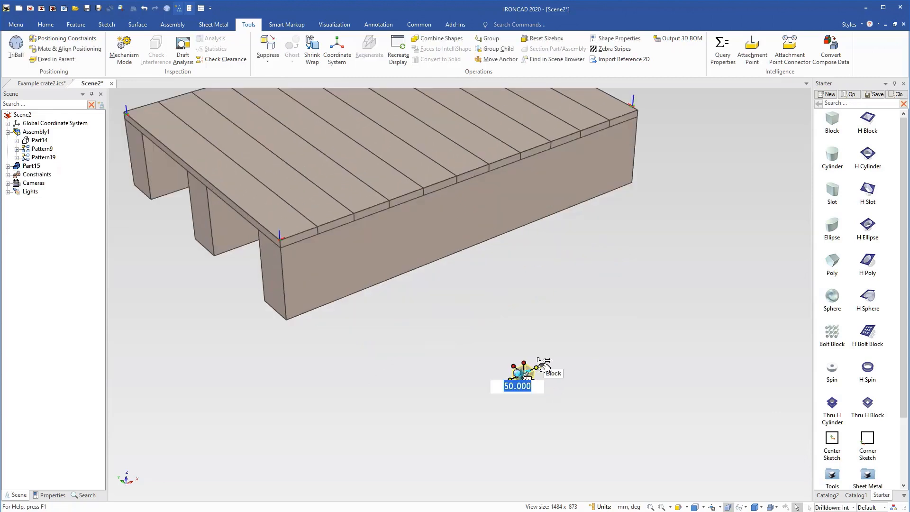
{"action": "type", "text": "10"}
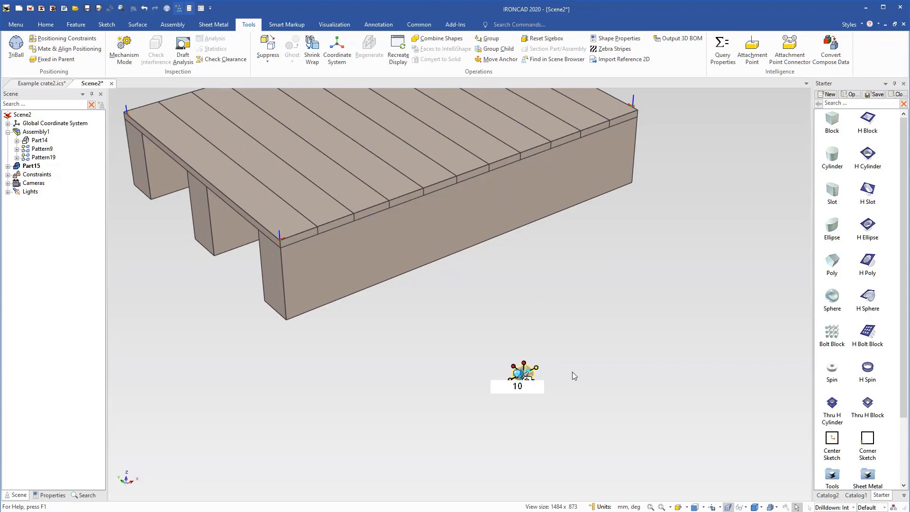
{"action": "key", "text": "BackSpace"}
{"action": "key", "text": "BackSpace"}
{"action": "type", "text": "900"}
{"action": "key", "text": "Tab"}
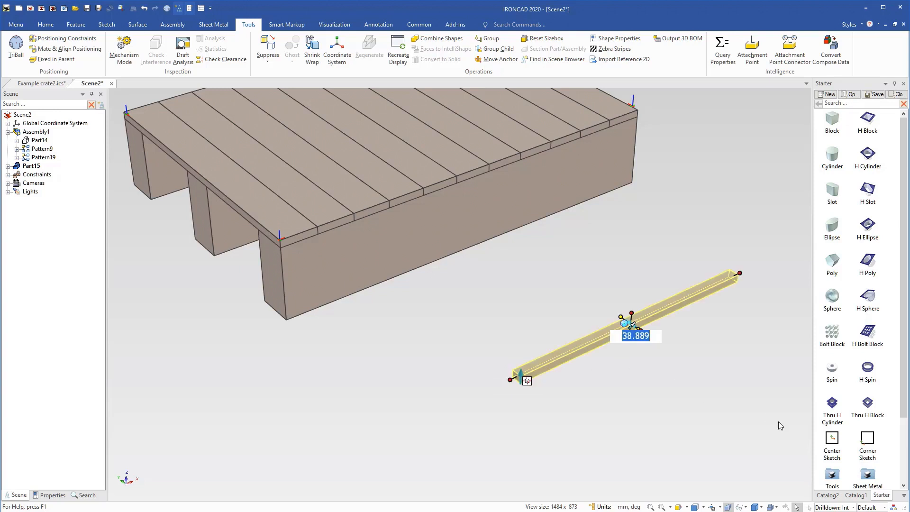
{"action": "type", "text": "20"}
{"action": "key", "text": "Tab"}
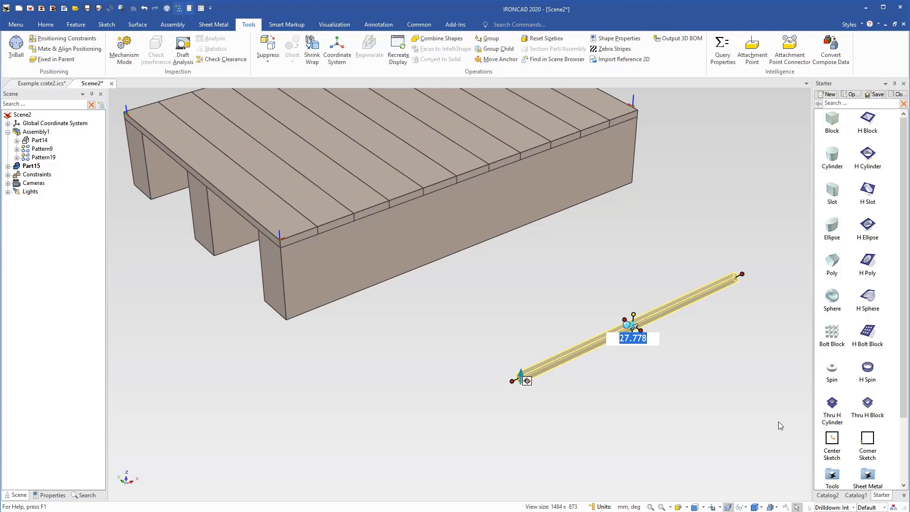
{"action": "type", "text": "100"}
{"action": "key", "text": "Tab"}
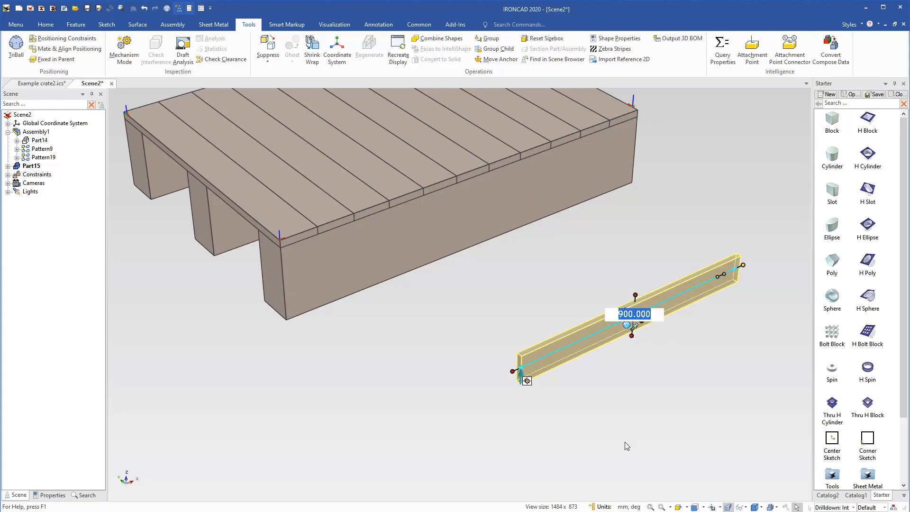
{"action": "left_click", "coordinate": [624, 442]}
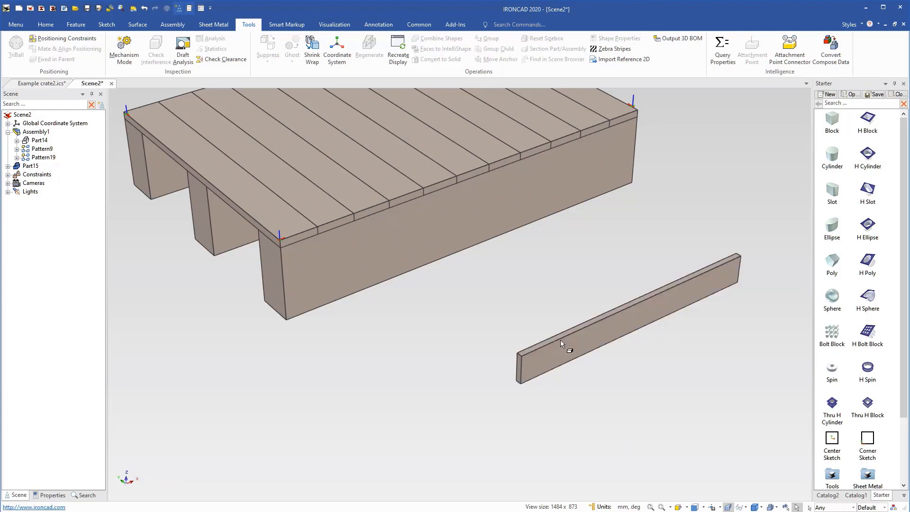
Add a user-defined length parameter SLen with value 900 to the side board's block shape.
{"action": "left_click", "coordinate": [553, 352]}
{"action": "left_click", "coordinate": [553, 355]}
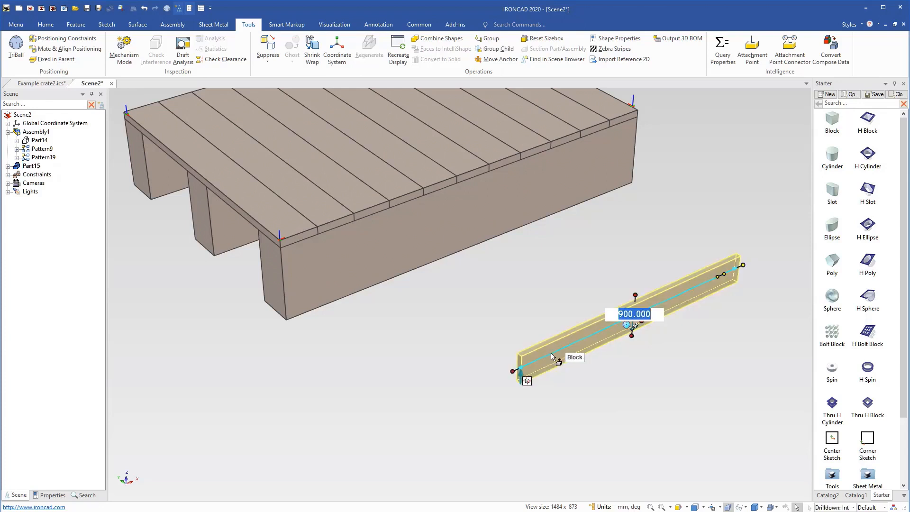
{"action": "right_click", "coordinate": [551, 353]}
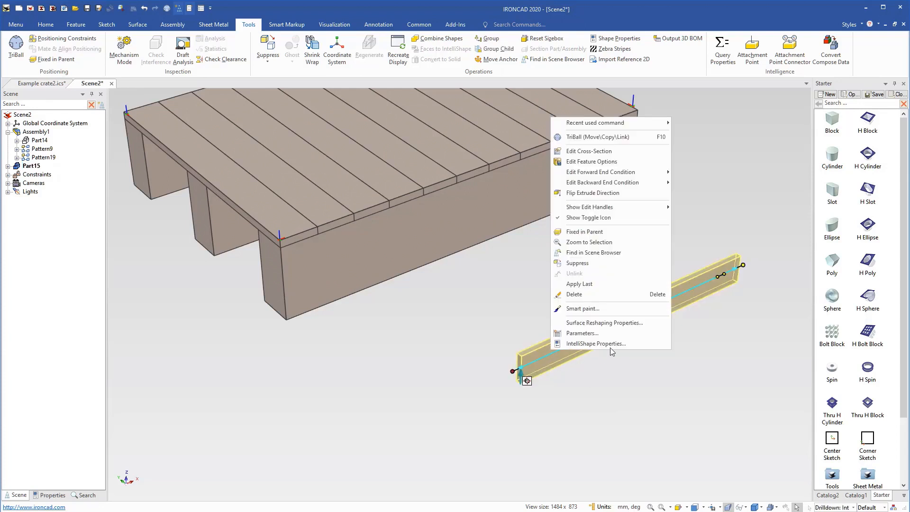
{"action": "left_click", "coordinate": [601, 332]}
{"action": "left_click", "coordinate": [454, 82]}
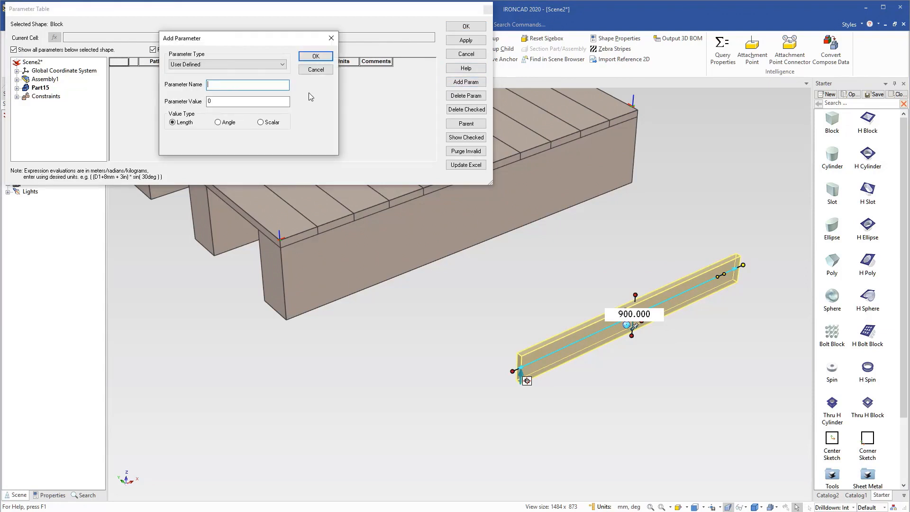
{"action": "type", "text": "SLen"}
{"action": "double_click", "coordinate": [217, 104]}
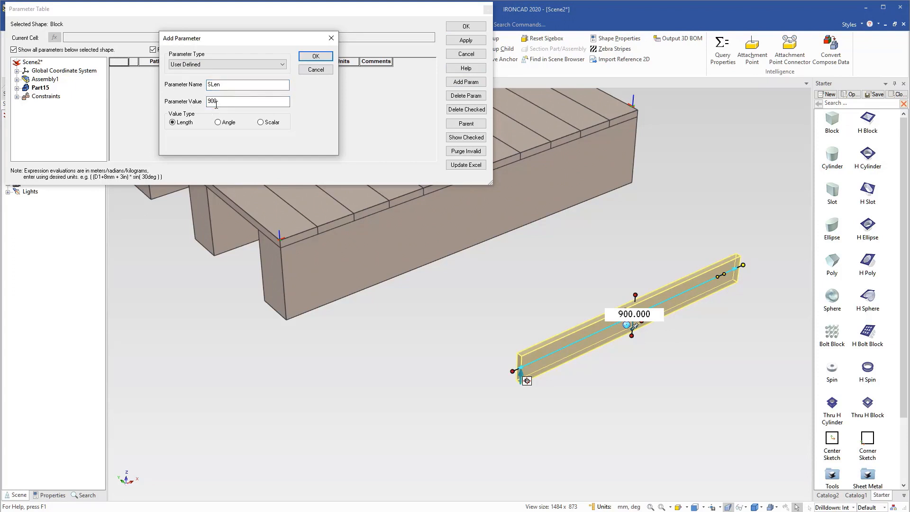
{"action": "left_click", "coordinate": [316, 57]}
Drive the block's sizebox length with the SLen parameter, showing formulas and resizing the length from the End.
{"action": "right_click", "coordinate": [592, 348]}
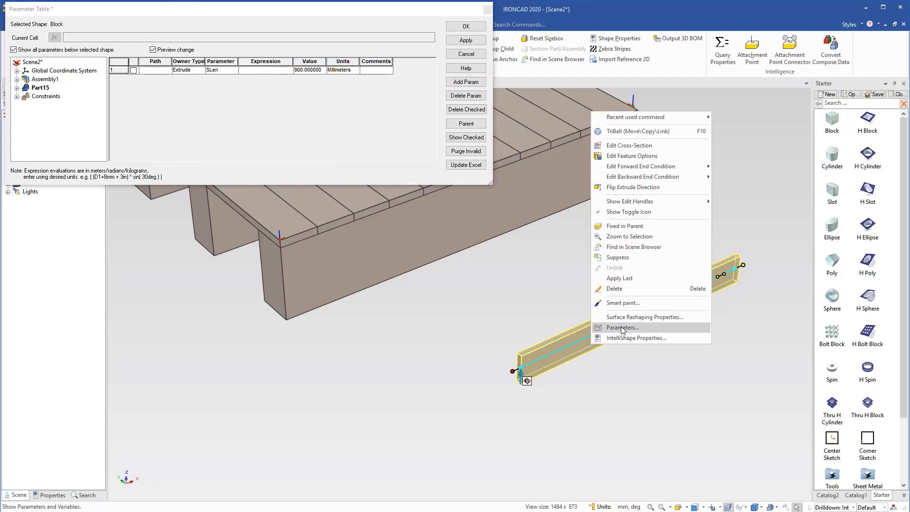
{"action": "left_click", "coordinate": [625, 340]}
{"action": "left_click", "coordinate": [332, 182]}
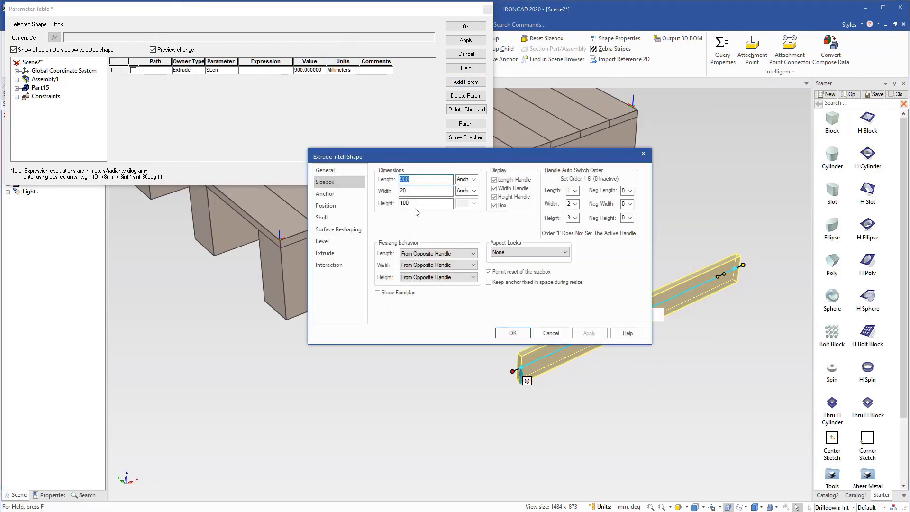
{"action": "left_click", "coordinate": [377, 292]}
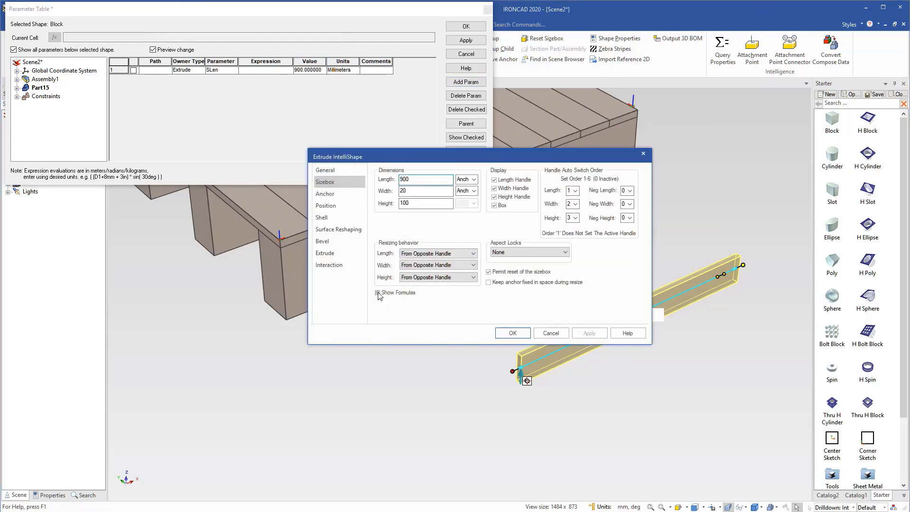
{"action": "left_click", "coordinate": [474, 179]}
{"action": "left_click", "coordinate": [471, 194]}
{"action": "double_click", "coordinate": [411, 179]}
{"action": "type", "text": "Slen"}
{"action": "left_click", "coordinate": [507, 337]}
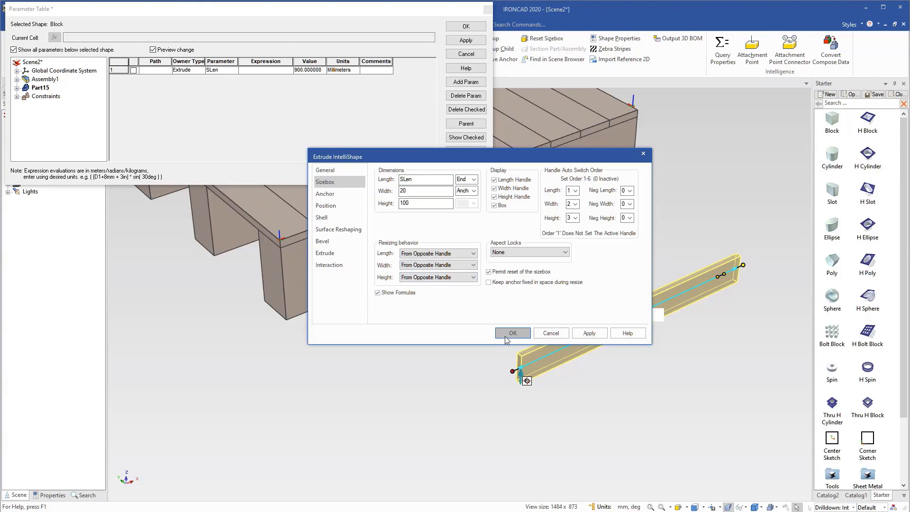
{"action": "left_click", "coordinate": [623, 266]}
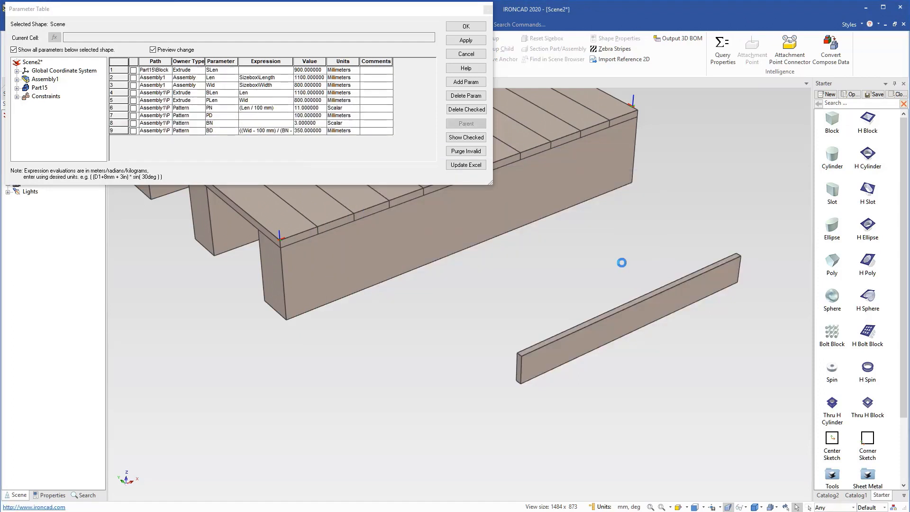
Create one linked copy of the side board 400 mm directly above the original.
{"action": "left_click", "coordinate": [594, 328]}
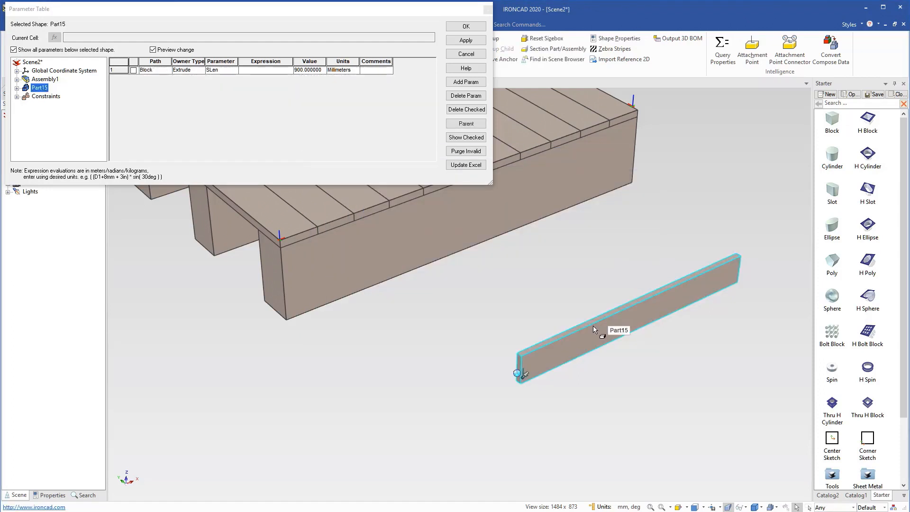
{"action": "key", "text": "F10"}
{"action": "left_click_drag", "start_coordinate": [526, 328], "coordinate": [527, 263]}
{"action": "right_click_drag", "start_coordinate": [527, 263], "coordinate": [527, 264]}
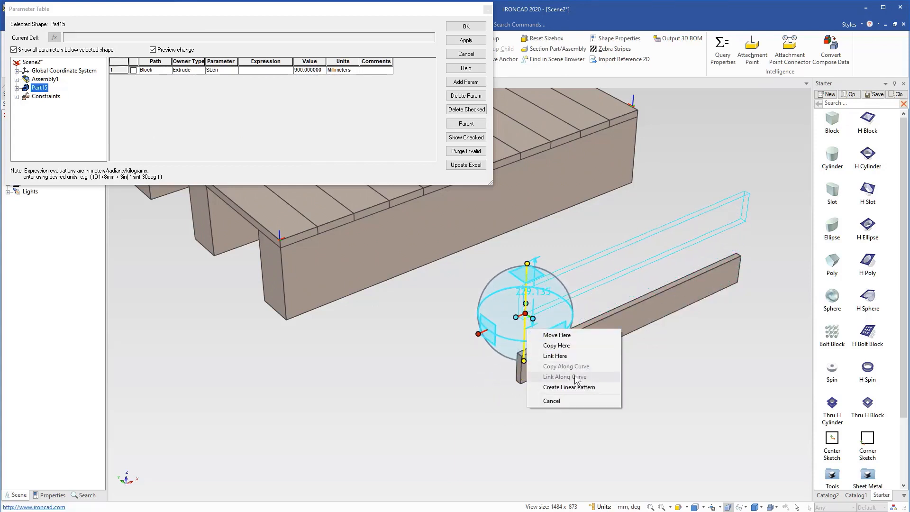
{"action": "left_click", "coordinate": [558, 355]}
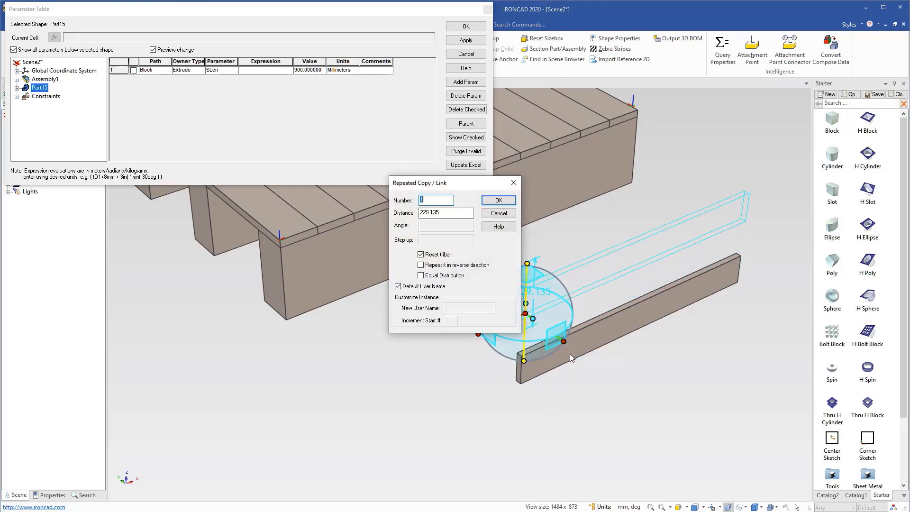
{"action": "key", "text": "Tab"}
{"action": "type", "text": "400"}
{"action": "key", "text": "Return"}
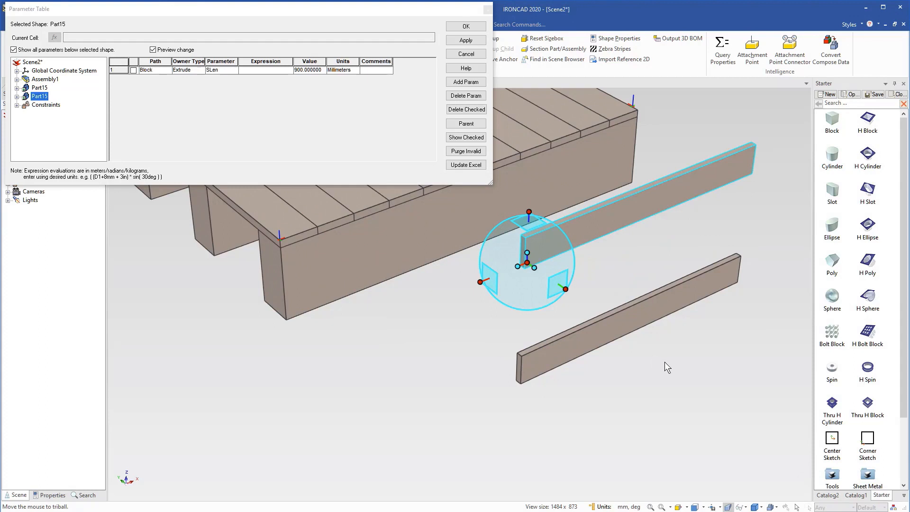
Create one copy of the upper side board rotated 90° about its lower front corner, so the copy hangs down vertically.
{"action": "key", "text": "space"}
{"action": "left_click_drag", "start_coordinate": [532, 268], "coordinate": [525, 270]}
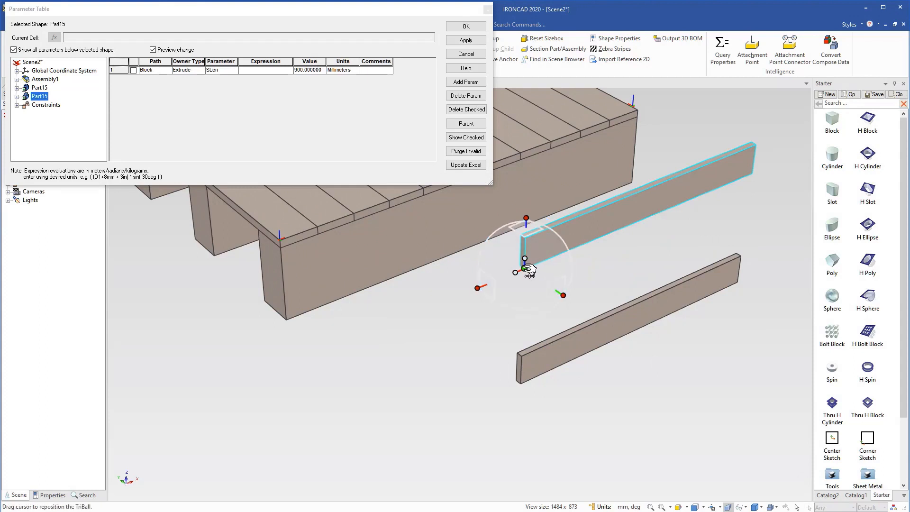
{"action": "key", "text": "space"}
{"action": "left_click", "coordinate": [563, 294]}
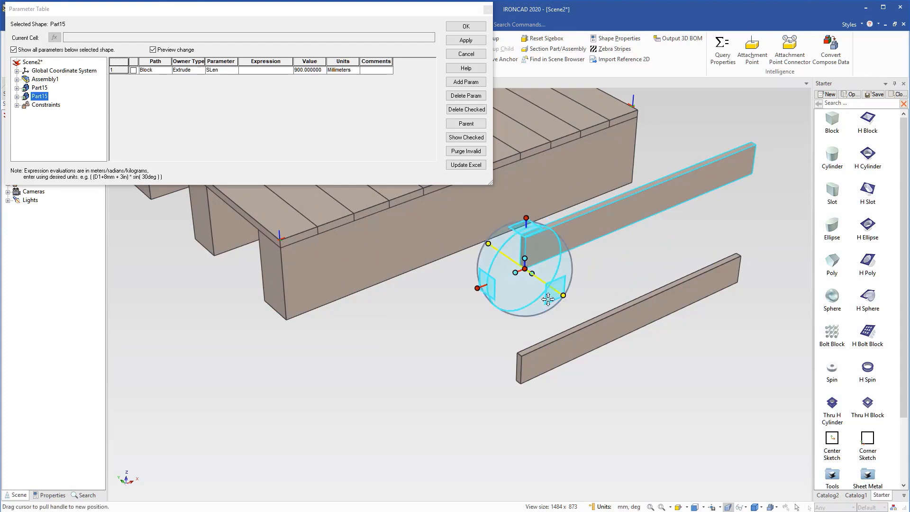
{"action": "left_click_drag", "start_coordinate": [522, 302], "coordinate": [520, 282]}
{"action": "right_click_drag", "start_coordinate": [520, 282], "coordinate": [521, 283]}
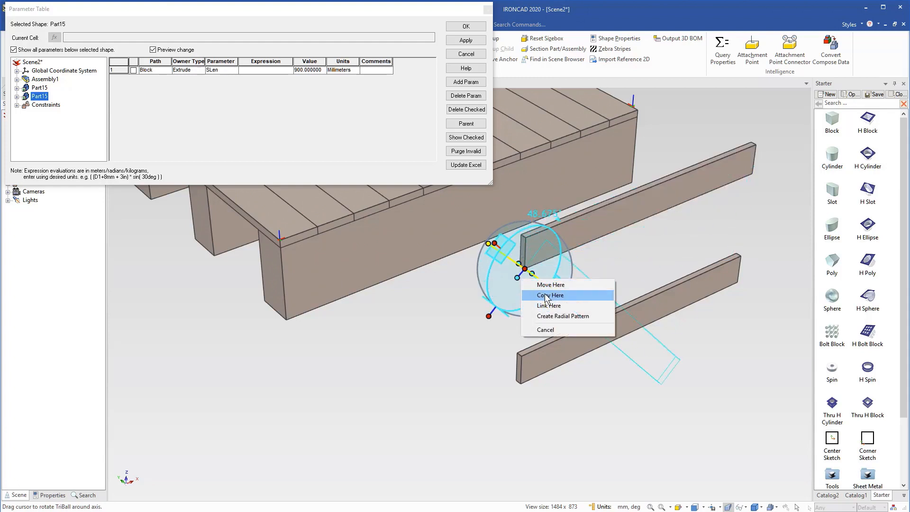
{"action": "left_click", "coordinate": [545, 295]}
{"action": "left_click_drag", "start_coordinate": [472, 225], "coordinate": [403, 229]}
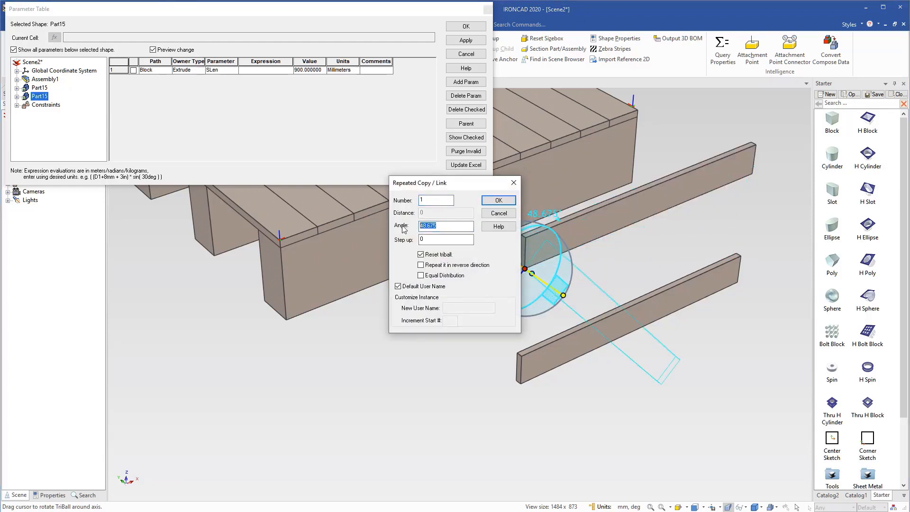
{"action": "type", "text": "90"}
{"action": "key", "text": "Return"}
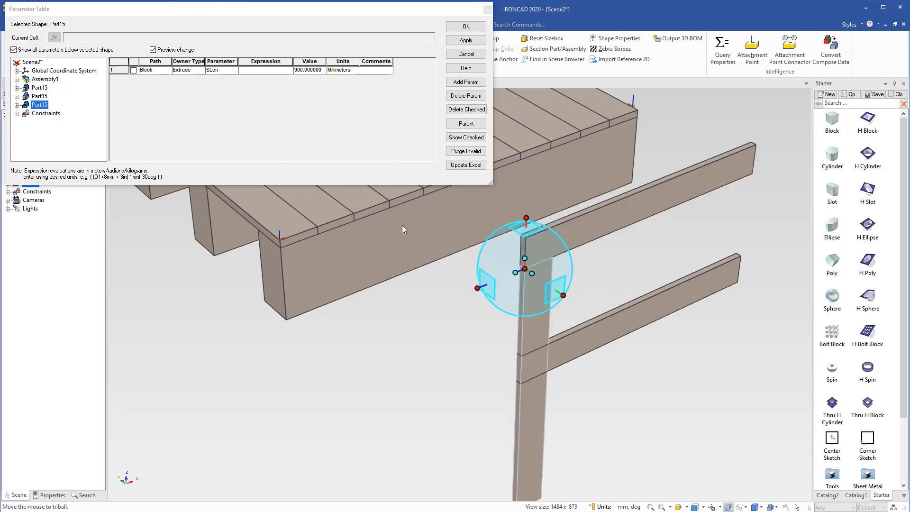
{"action": "key", "text": "F10"}
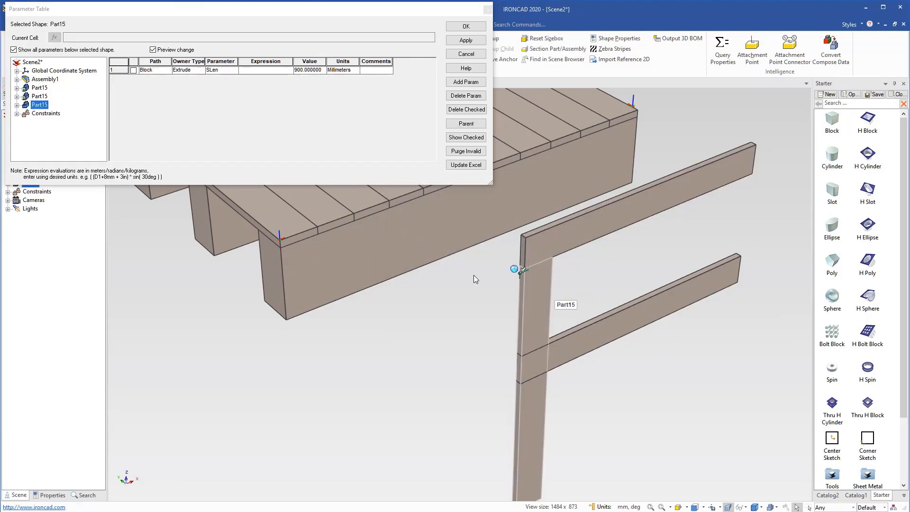
Set the vertical board's SLen parameter to 300 mm and apply the change.
{"action": "left_click", "coordinate": [304, 71]}
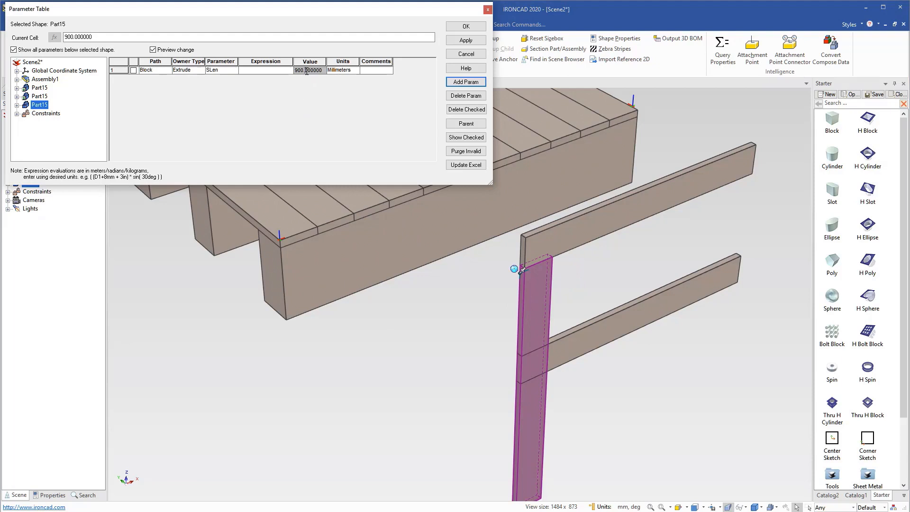
{"action": "left_click", "coordinate": [307, 71]}
{"action": "type", "text": "300"}
{"action": "key", "text": "Tab"}
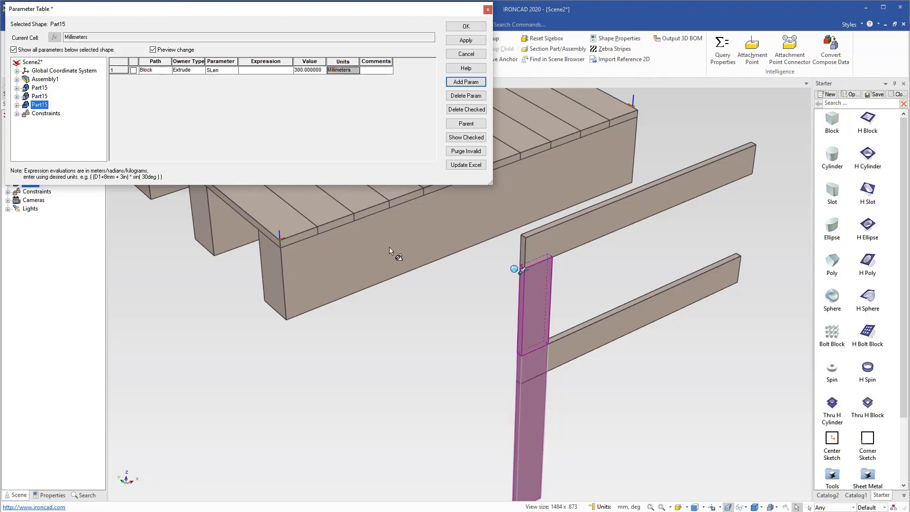
{"action": "left_click", "coordinate": [467, 41]}
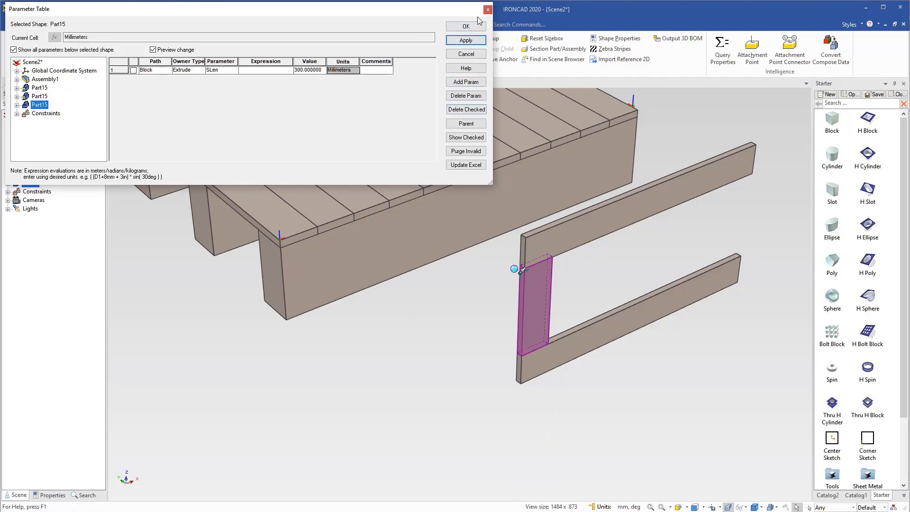
{"action": "left_click", "coordinate": [466, 27]}
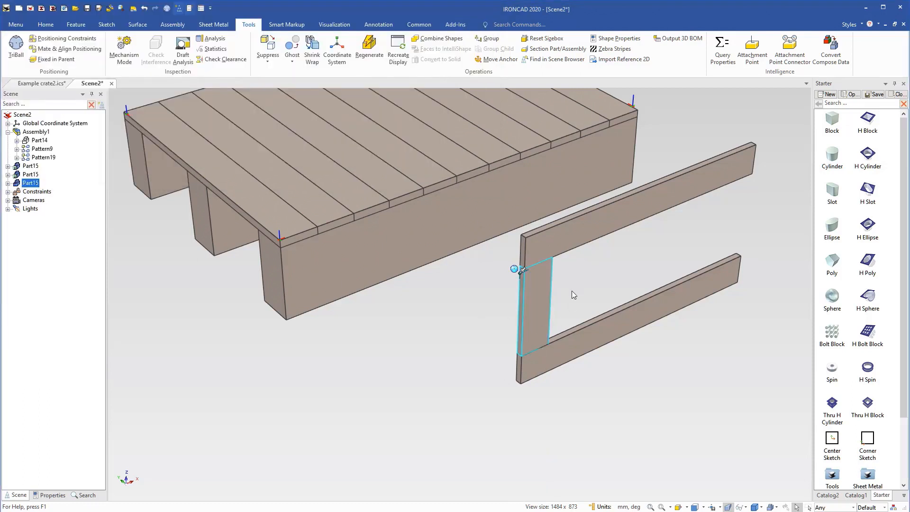
Slide the short vertical board about 77 mm outward past the ends of the two long boards.
{"action": "key", "text": "F10"}
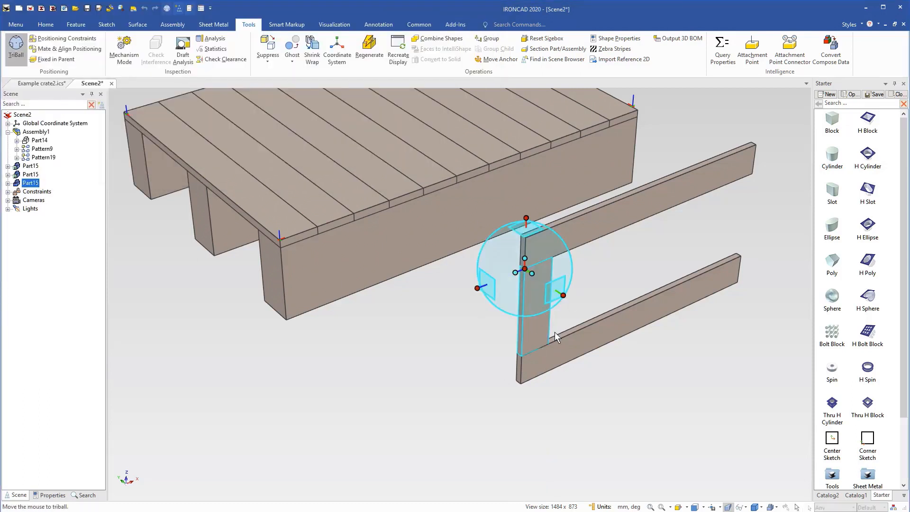
{"action": "left_click_drag", "start_coordinate": [478, 288], "coordinate": [455, 298]}
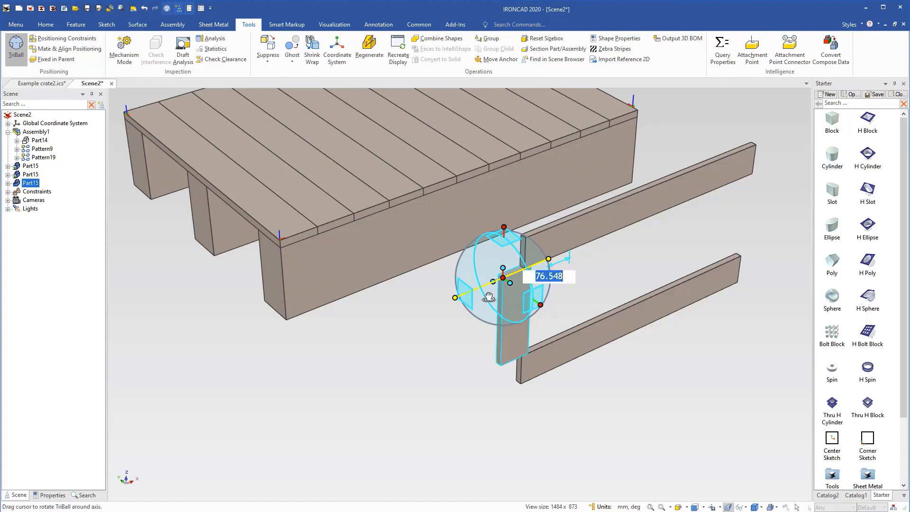
{"action": "key", "text": "F10"}
{"action": "left_click", "coordinate": [521, 430]}
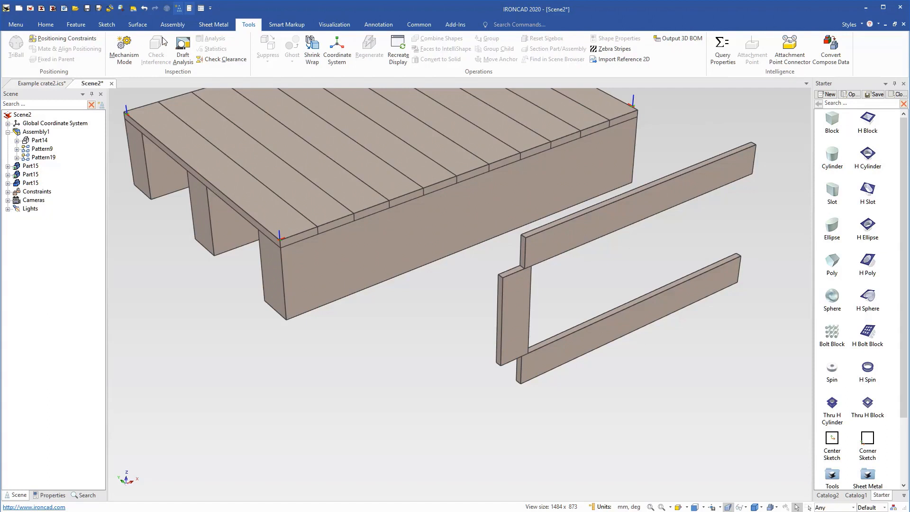
Add coincident positioning constraints joining the vertical board's upper and lower front corners to the matching corners of the upper and lower boards.
{"action": "left_click", "coordinate": [172, 25]}
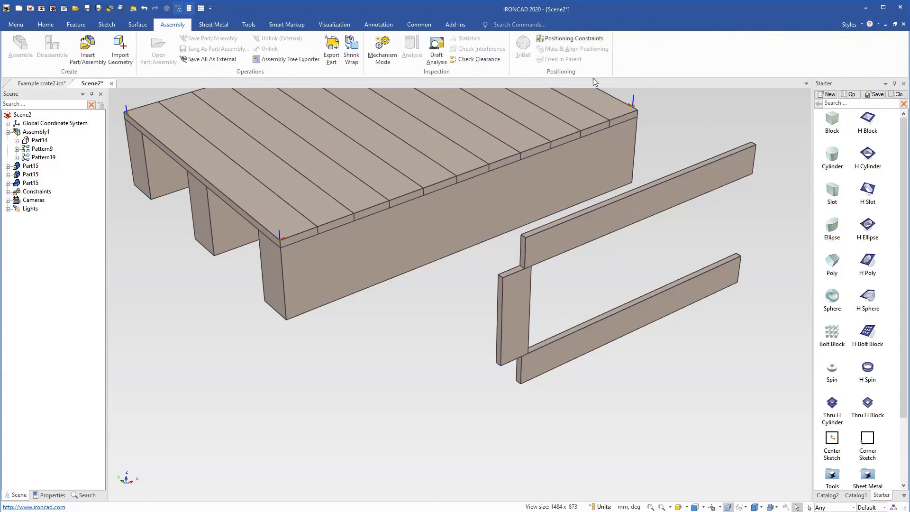
{"action": "left_click", "coordinate": [561, 41]}
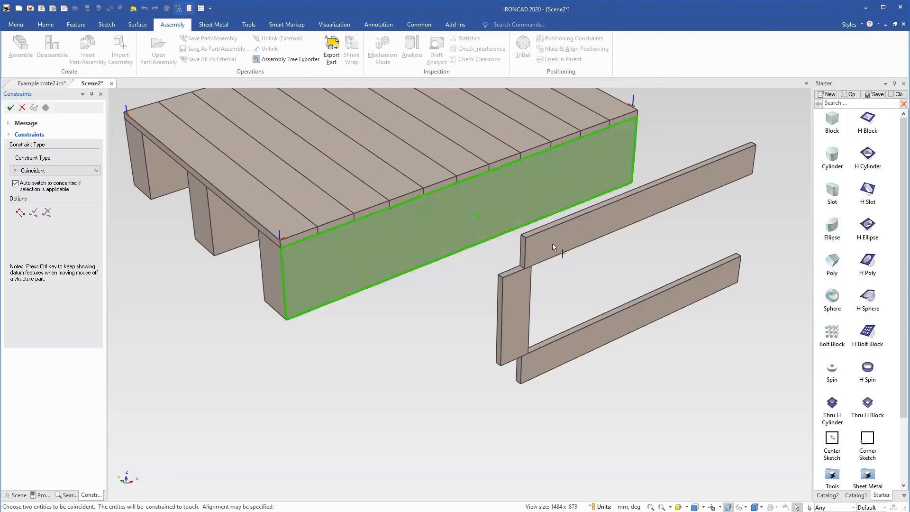
{"action": "left_click", "coordinate": [525, 270]}
{"action": "left_click", "coordinate": [502, 278]}
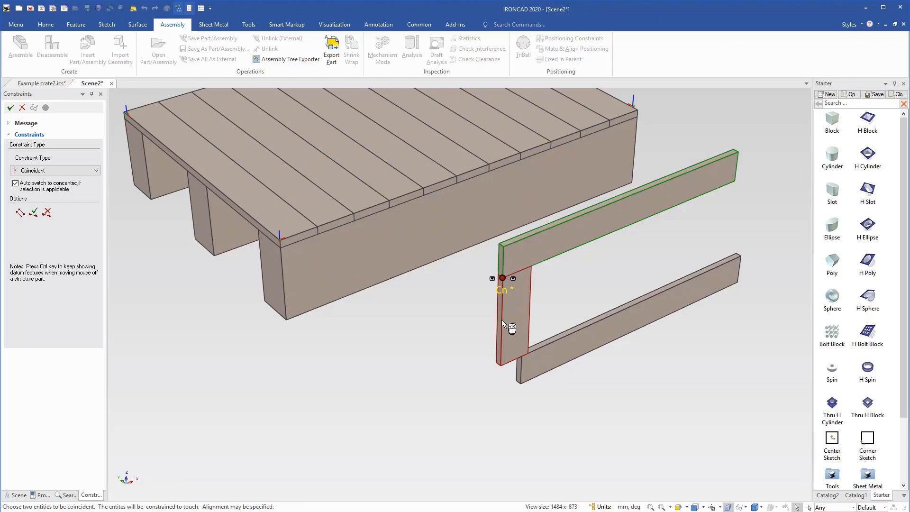
{"action": "left_click", "coordinate": [465, 356]}
{"action": "left_click", "coordinate": [501, 366]}
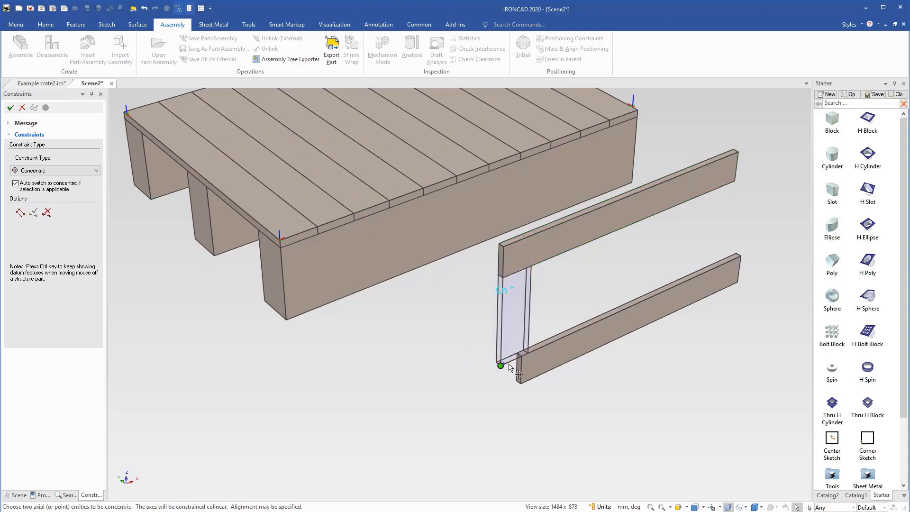
{"action": "left_click", "coordinate": [520, 357]}
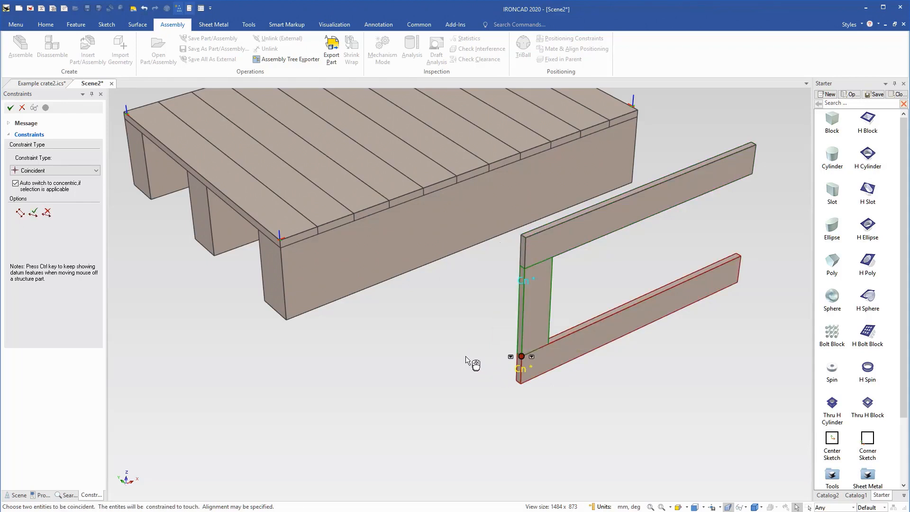
{"action": "left_click", "coordinate": [475, 369]}
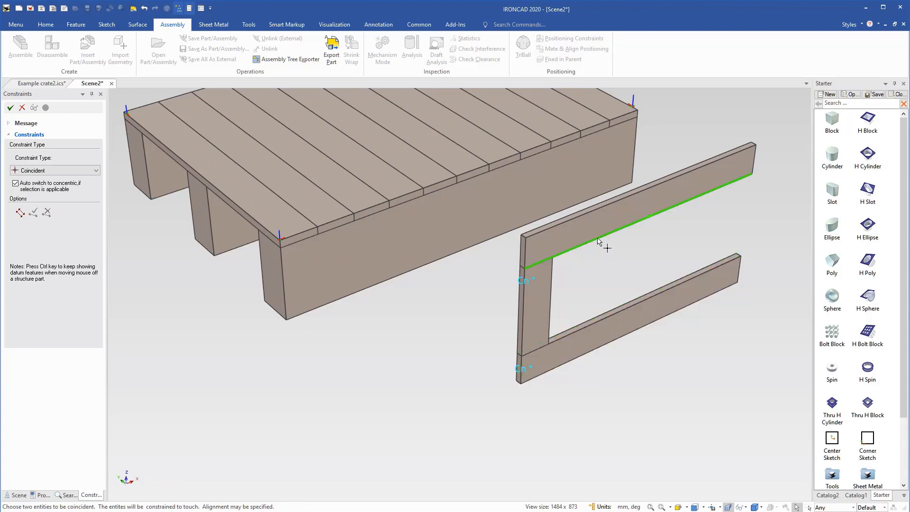
{"action": "left_click", "coordinate": [10, 108]}
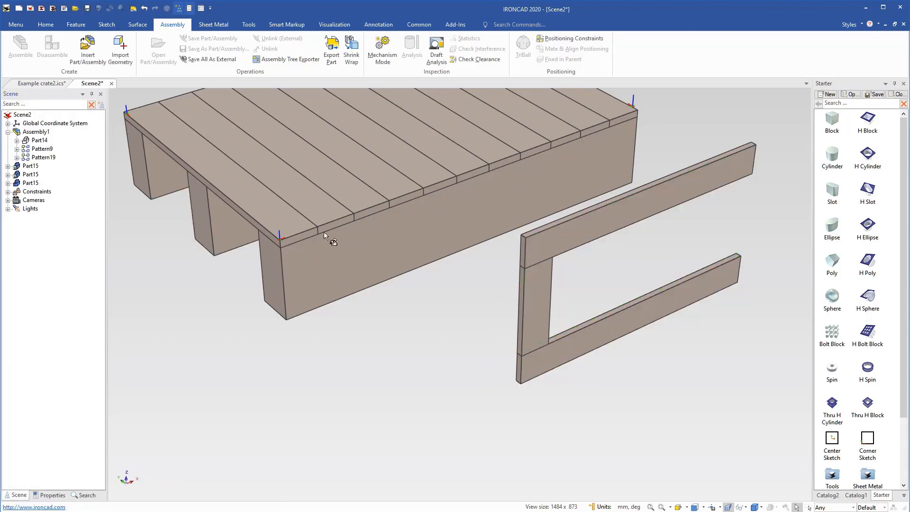
Create one copy of the vertical board about 267 mm along the length of the long boards.
{"action": "left_click", "coordinate": [535, 300]}
{"action": "key", "text": "F10"}
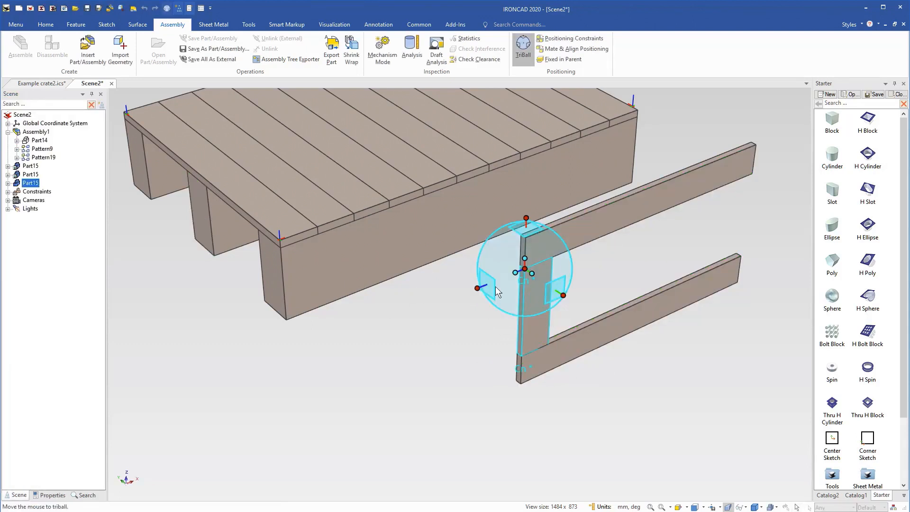
{"action": "right_click_drag", "start_coordinate": [480, 288], "coordinate": [553, 257]}
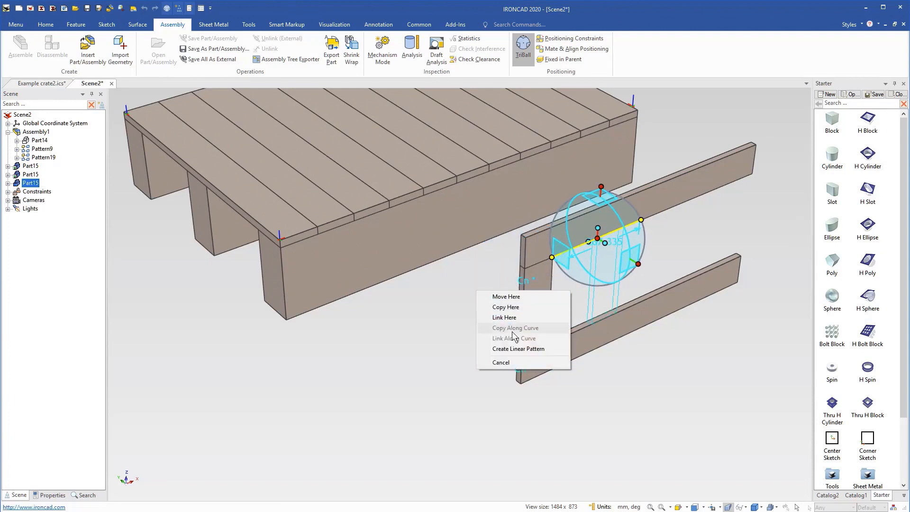
{"action": "left_click", "coordinate": [516, 306]}
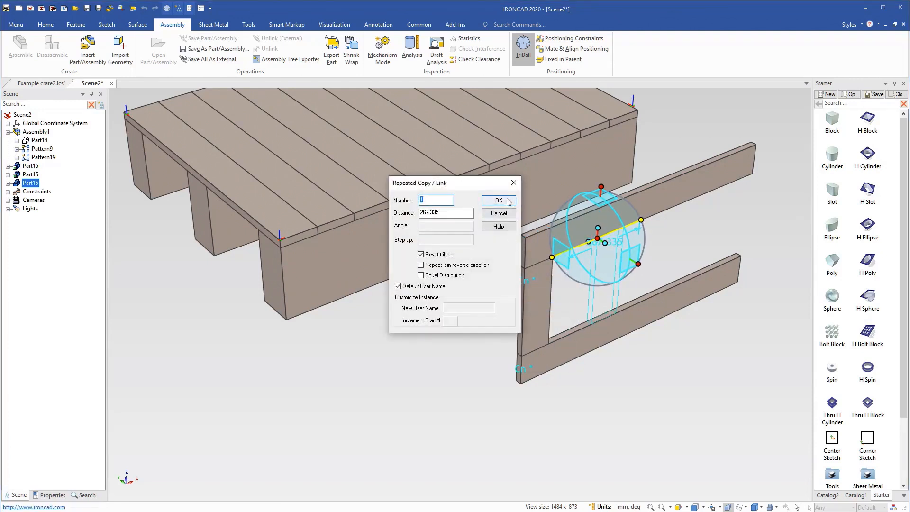
{"action": "left_click", "coordinate": [499, 199]}
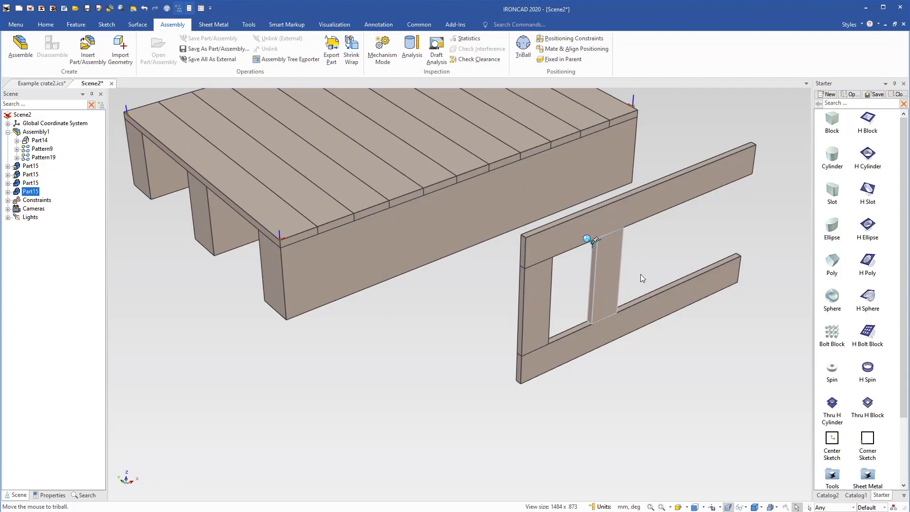
Constrain the copied vertical board's lower outer corner coincident with the upper corner at the far end of the lower board.
{"action": "left_click", "coordinate": [574, 38]}
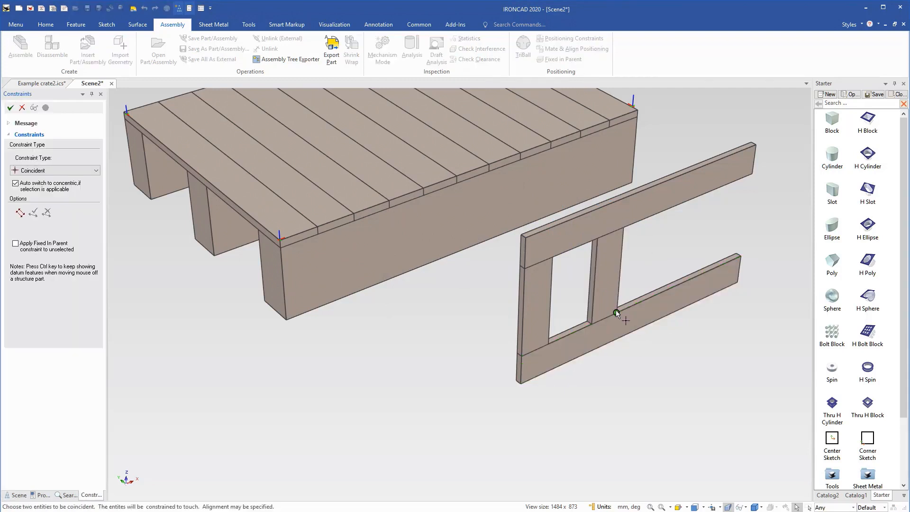
{"action": "left_click", "coordinate": [616, 311]}
{"action": "left_click", "coordinate": [742, 258]}
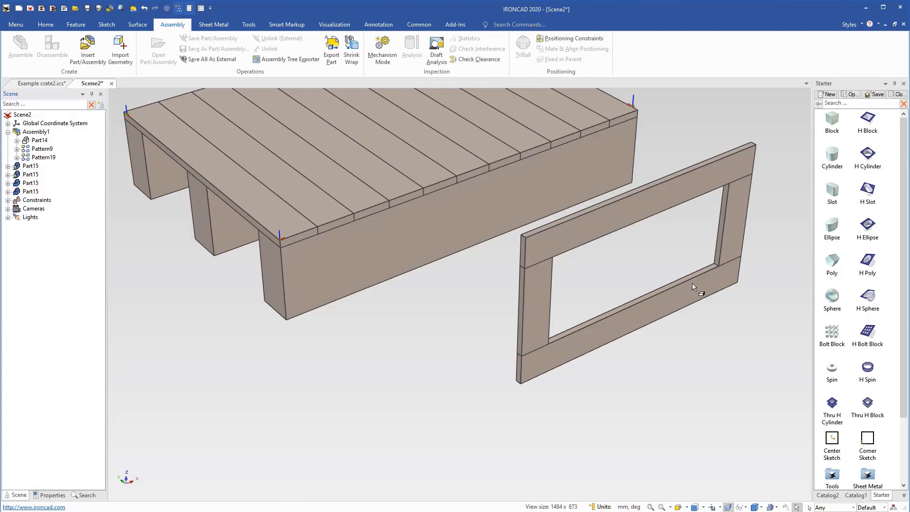
Add a new block from the Starter catalog onto the lower board's front face as a separate part.
{"action": "middle_click_drag", "start_coordinate": [694, 294], "coordinate": [641, 325], "text": "shift"}
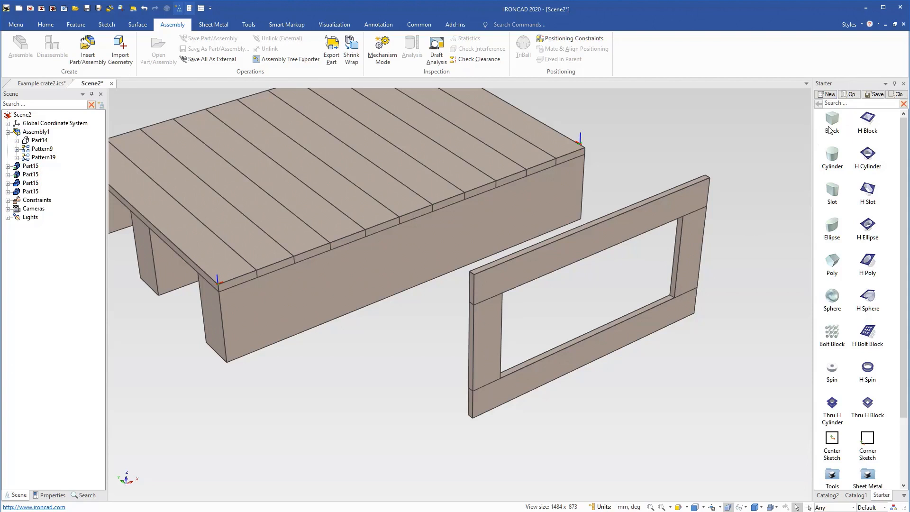
{"action": "left_click_drag", "start_coordinate": [833, 123], "coordinate": [537, 370]}
{"action": "right_click_drag", "start_coordinate": [532, 372], "coordinate": [533, 372]}
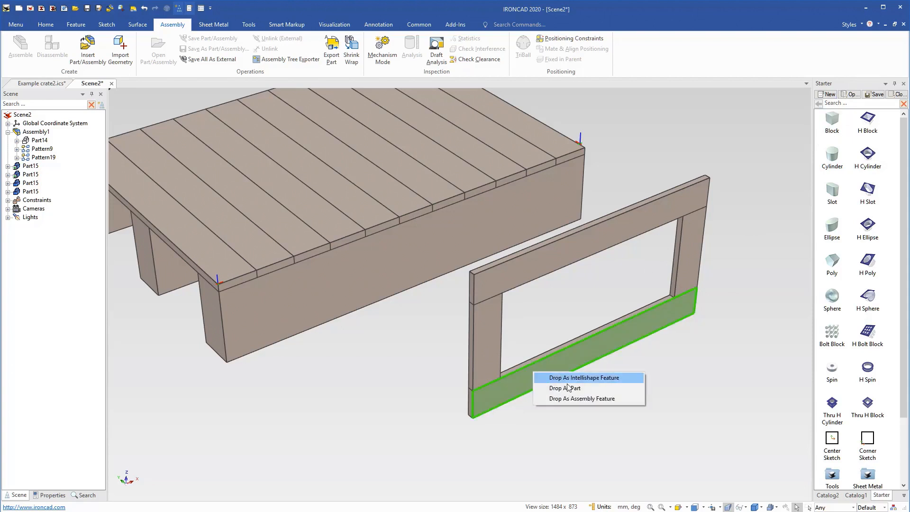
{"action": "left_click", "coordinate": [571, 388]}
Reverse the new block's direction through the lower board and raise it into the frame opening.
{"action": "scroll", "coordinate": [561, 389], "scroll_direction": "up", "scroll_amount": 2}
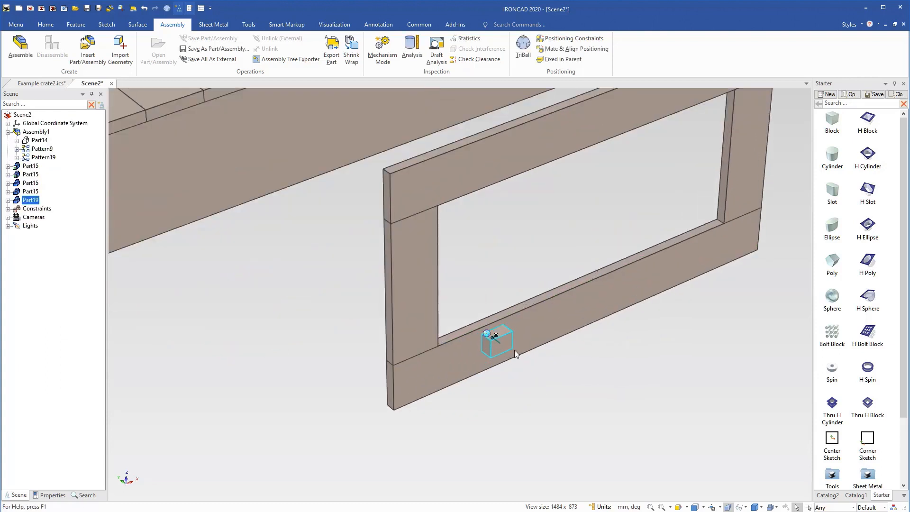
{"action": "key", "text": "F10"}
{"action": "right_click", "coordinate": [500, 344]}
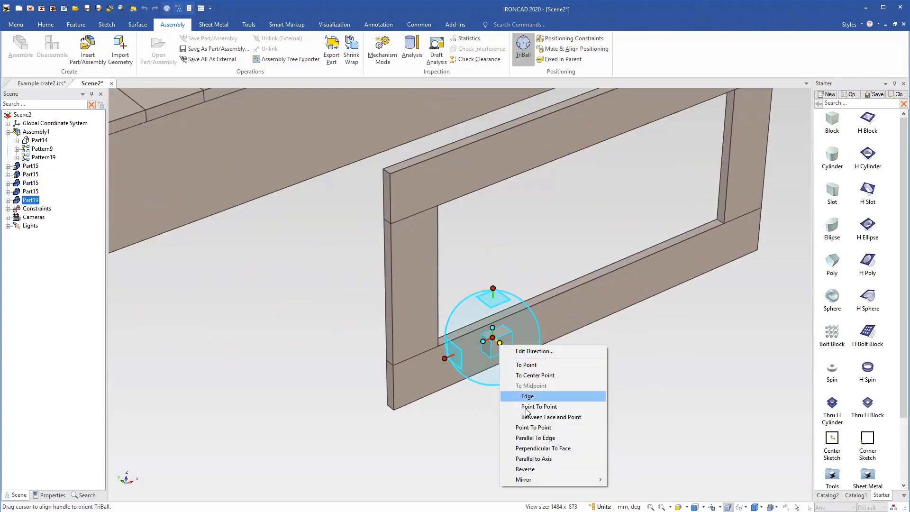
{"action": "left_click", "coordinate": [543, 468]}
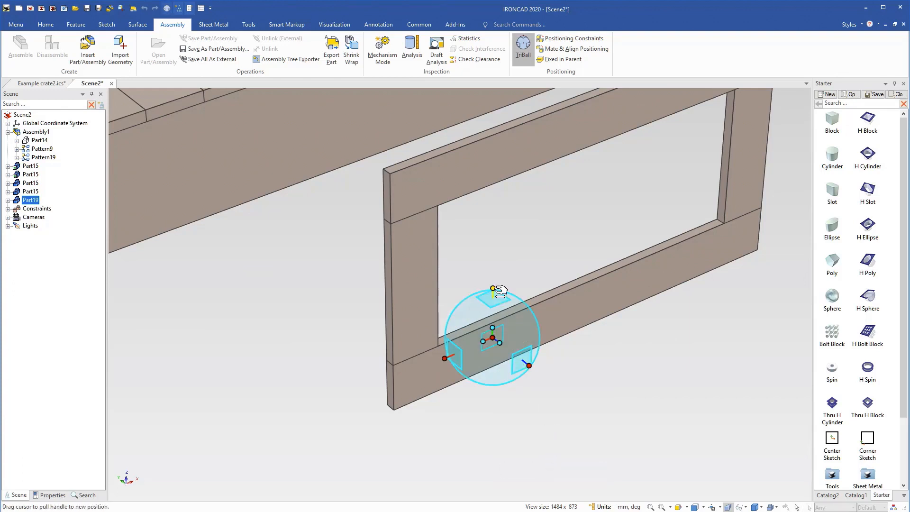
{"action": "key", "text": "F10"}
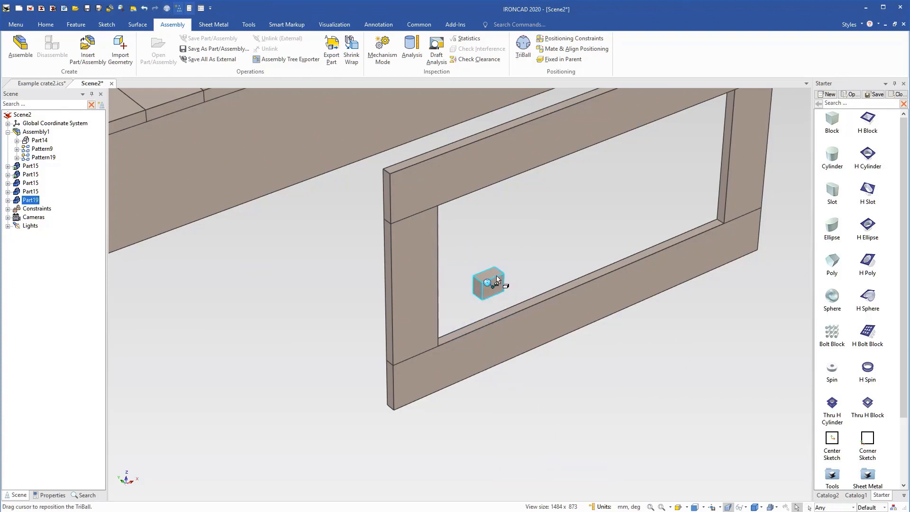
Set the new block's thickness and stretch it into a board about 310 mm long and 97 mm high inside the frame opening.
{"action": "left_click", "coordinate": [496, 279]}
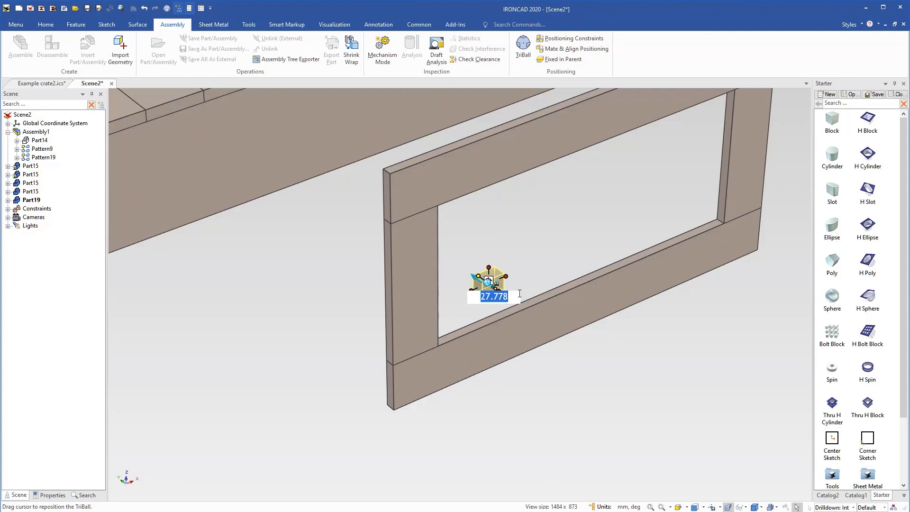
{"action": "type", "text": "50"}
{"action": "key", "text": "Return"}
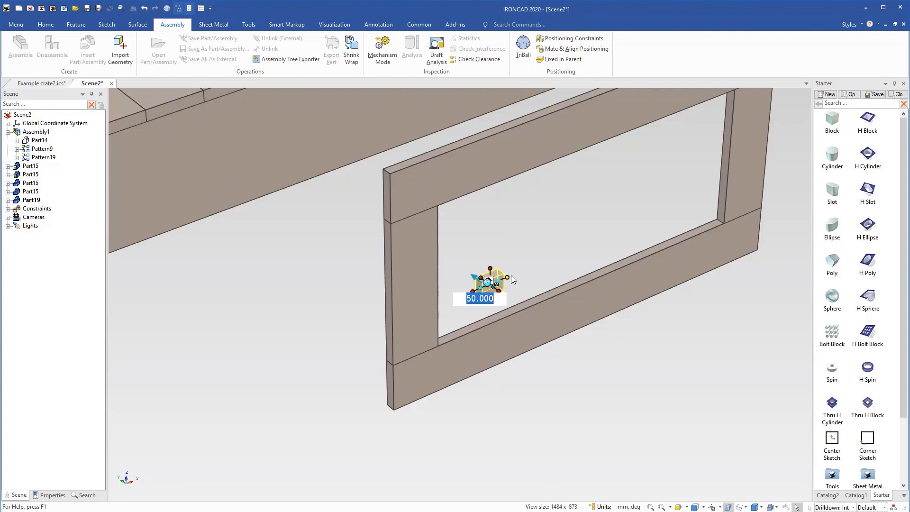
{"action": "left_click_drag", "start_coordinate": [507, 277], "coordinate": [642, 256]}
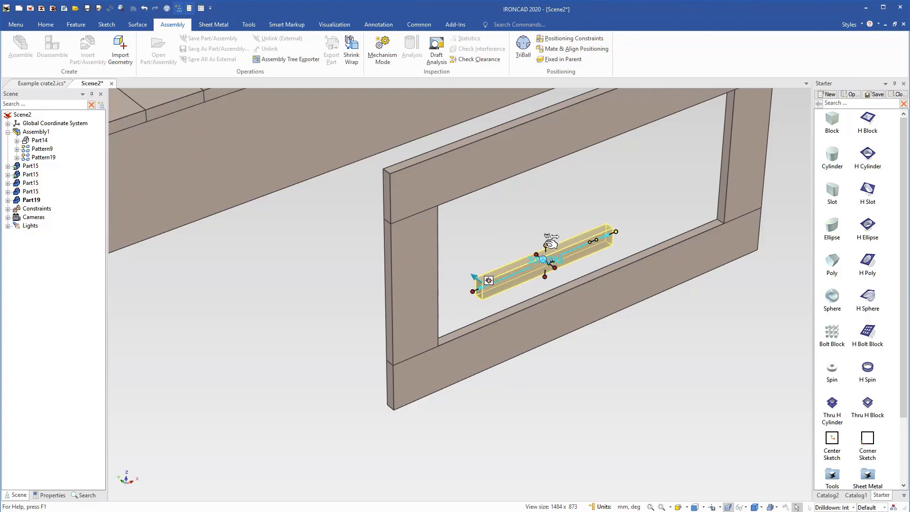
{"action": "left_click_drag", "start_coordinate": [550, 244], "coordinate": [546, 218]}
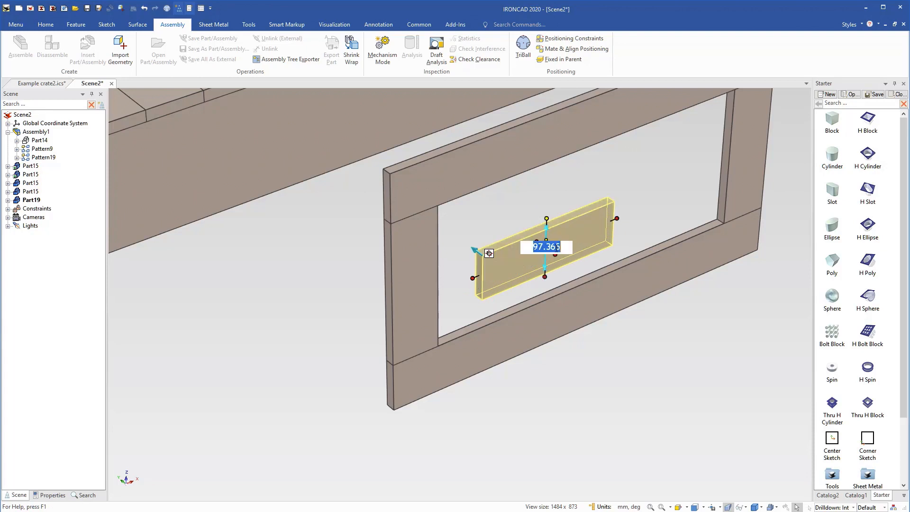
In the new board's cross-section sketch, project the four inner edges of the frame opening as associative construction lines.
{"action": "left_click", "coordinate": [583, 240]}
{"action": "left_click", "coordinate": [583, 240]}
{"action": "left_click", "coordinate": [583, 239]}
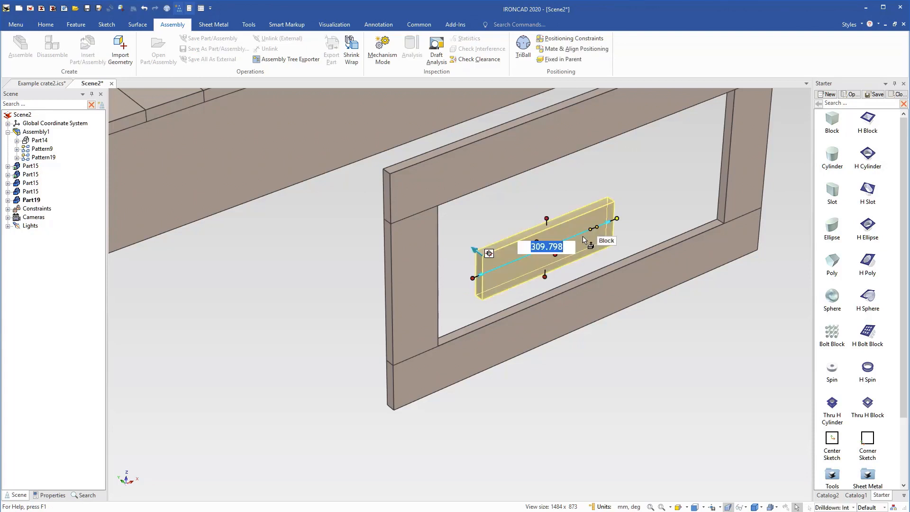
{"action": "right_click", "coordinate": [585, 240]}
{"action": "left_click", "coordinate": [619, 275]}
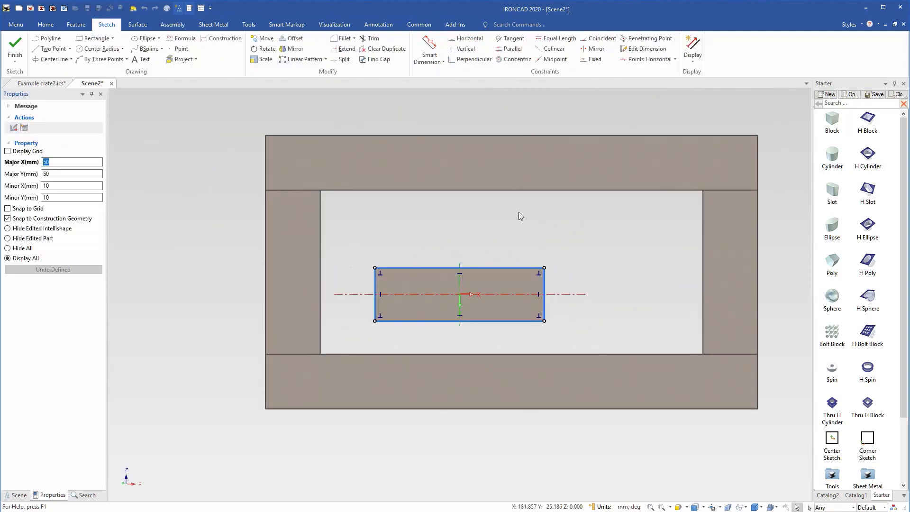
{"action": "left_click", "coordinate": [196, 60]}
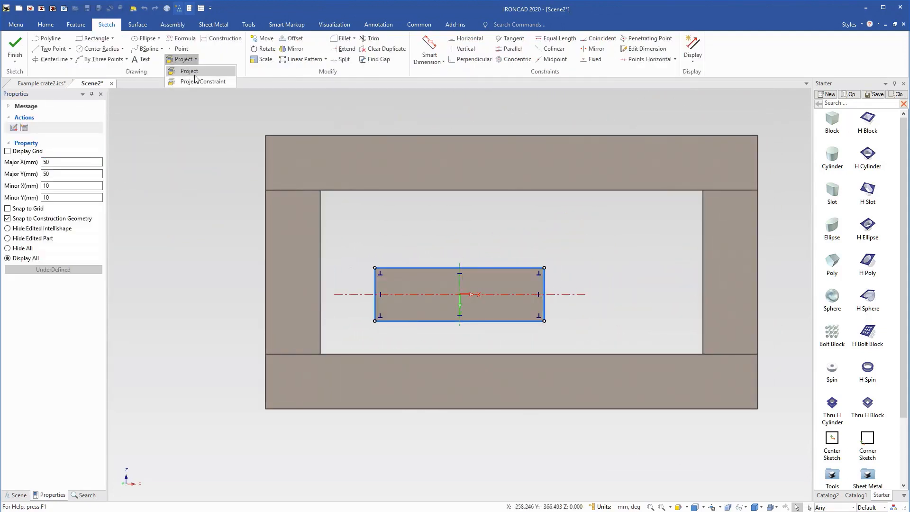
{"action": "left_click", "coordinate": [204, 81]}
{"action": "left_click", "coordinate": [247, 39]}
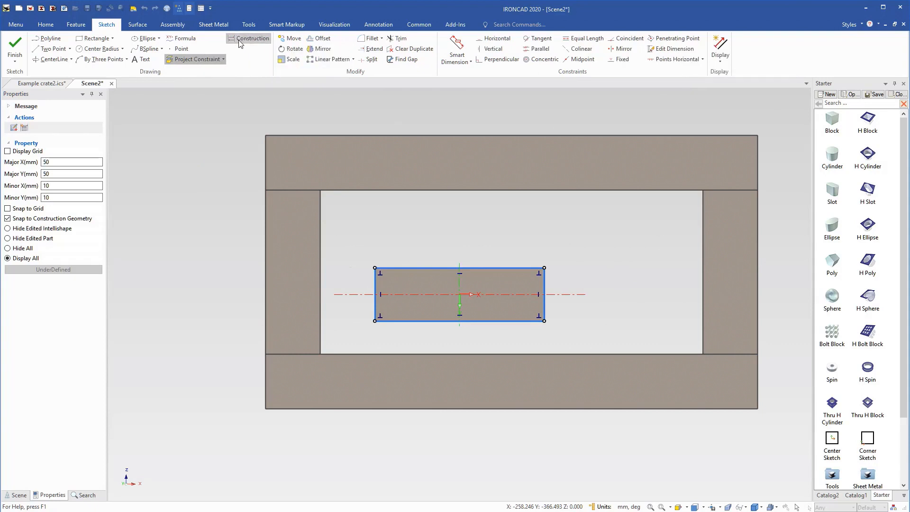
{"action": "left_click", "coordinate": [339, 191]}
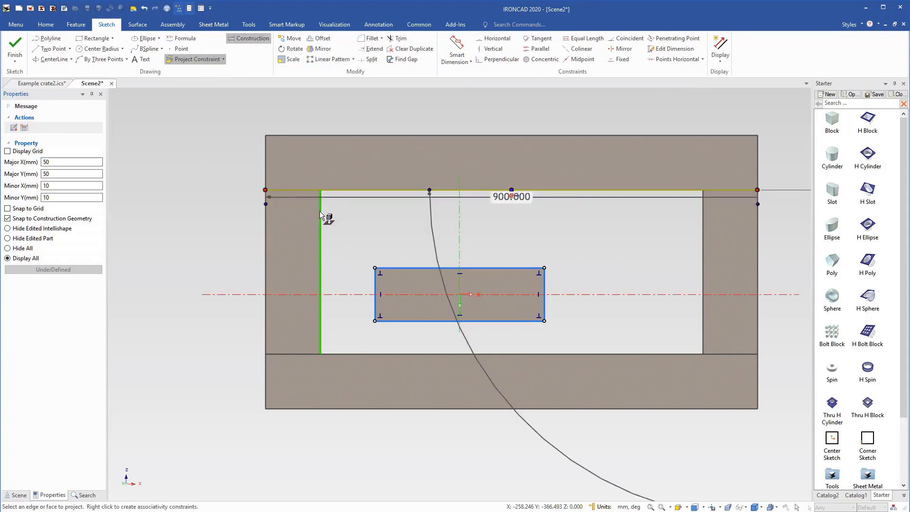
{"action": "left_click", "coordinate": [319, 212]}
{"action": "left_click", "coordinate": [349, 354]}
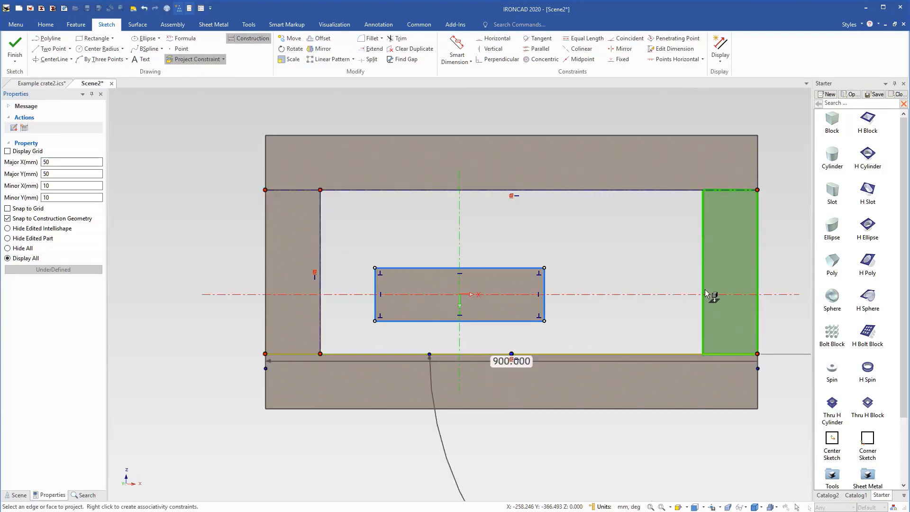
{"action": "left_click", "coordinate": [705, 294]}
{"action": "key", "text": "Escape"}
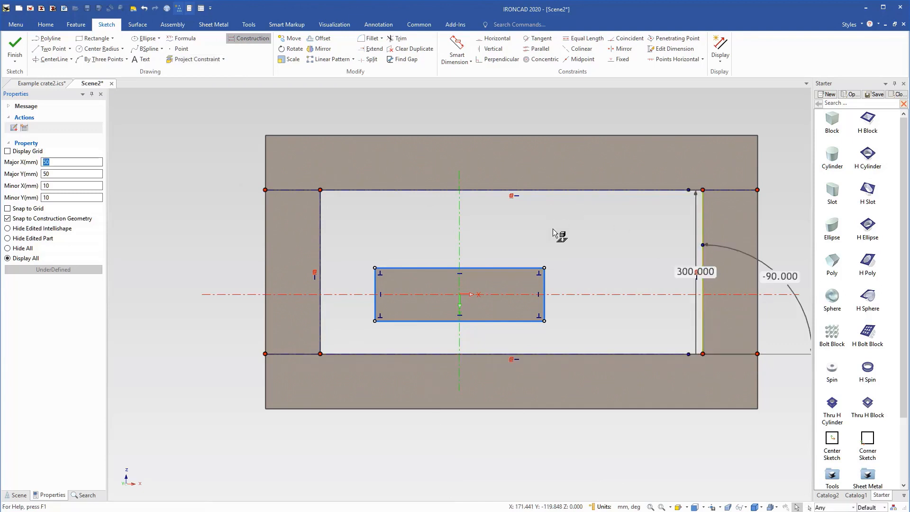
Lock the perpendicular constraints at all four corners of the board's rectangle.
{"action": "right_click", "coordinate": [540, 274]}
{"action": "left_click", "coordinate": [563, 295]}
{"action": "right_click", "coordinate": [538, 317]}
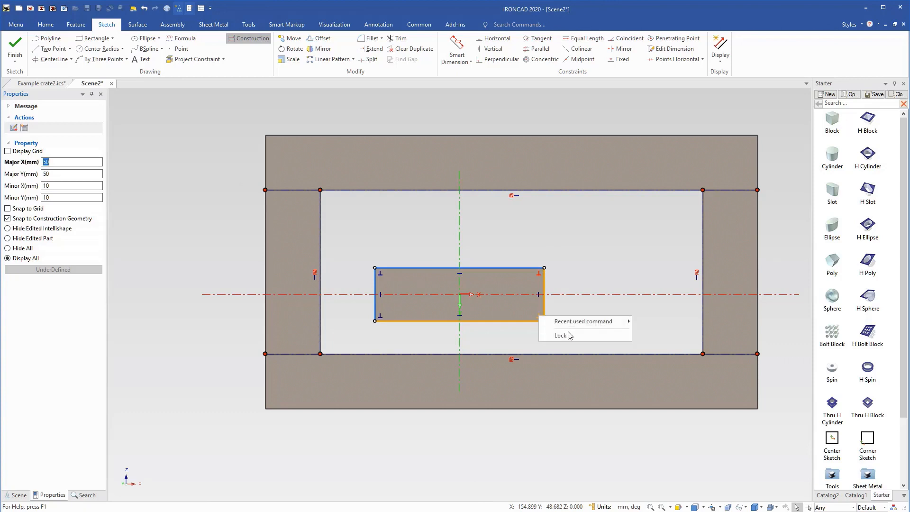
{"action": "left_click", "coordinate": [569, 335]}
{"action": "right_click", "coordinate": [384, 314]}
{"action": "left_click", "coordinate": [400, 331]}
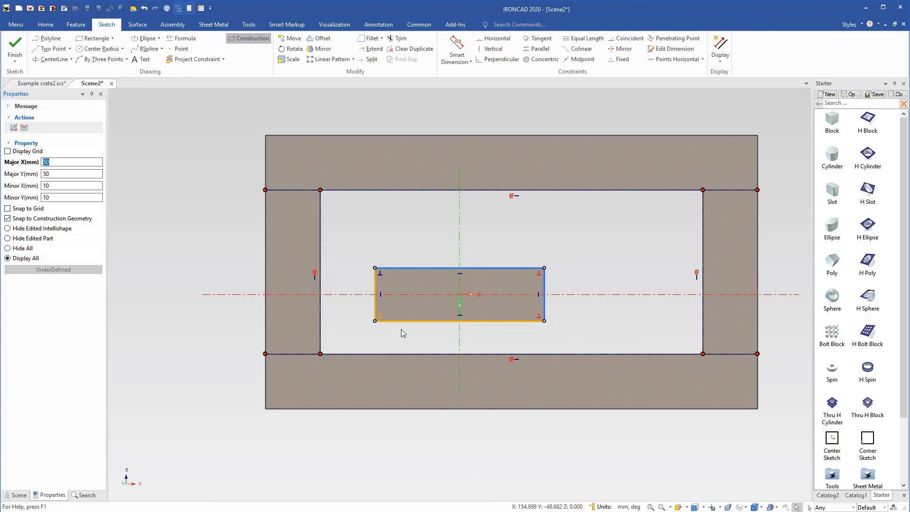
{"action": "right_click", "coordinate": [381, 276]}
{"action": "left_click", "coordinate": [413, 297]}
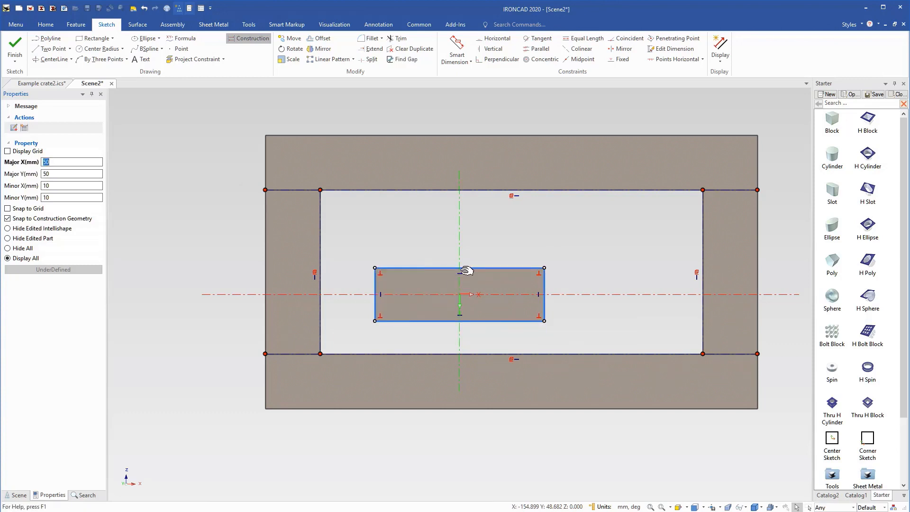
Dimension the short side of the board's rectangle and set it to 100 mm.
{"action": "left_click", "coordinate": [457, 48]}
{"action": "left_click", "coordinate": [544, 282]}
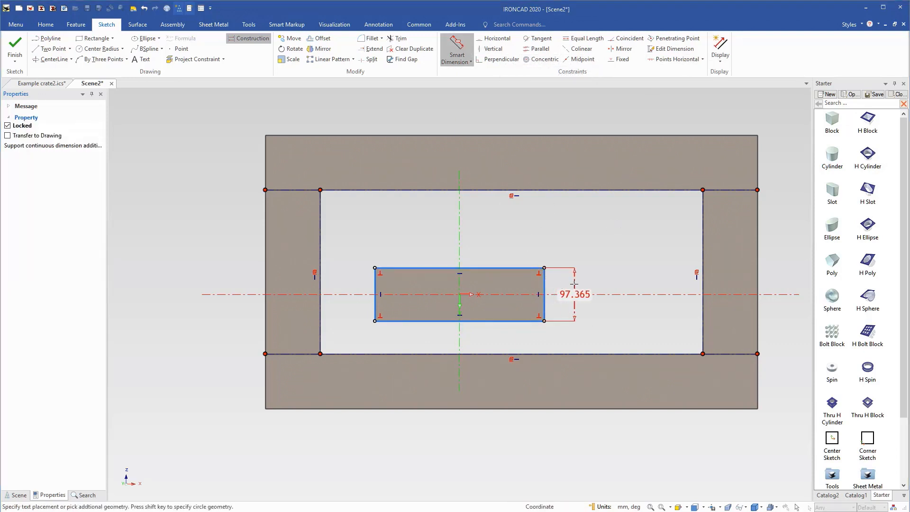
{"action": "left_click", "coordinate": [608, 281]}
{"action": "type", "text": "100"}
{"action": "key", "text": "Return"}
{"action": "scroll", "coordinate": [608, 284], "scroll_direction": "up", "scroll_amount": 3}
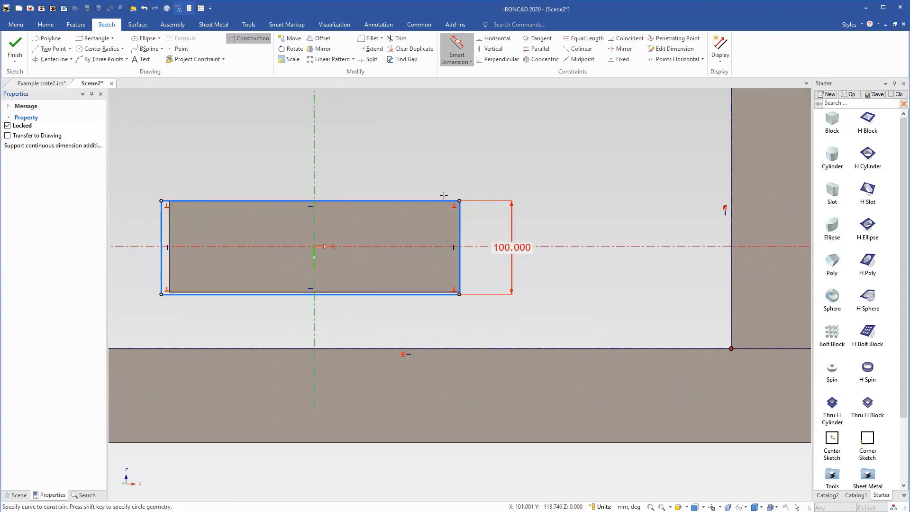
{"action": "scroll", "coordinate": [454, 256], "scroll_direction": "down", "scroll_amount": 3}
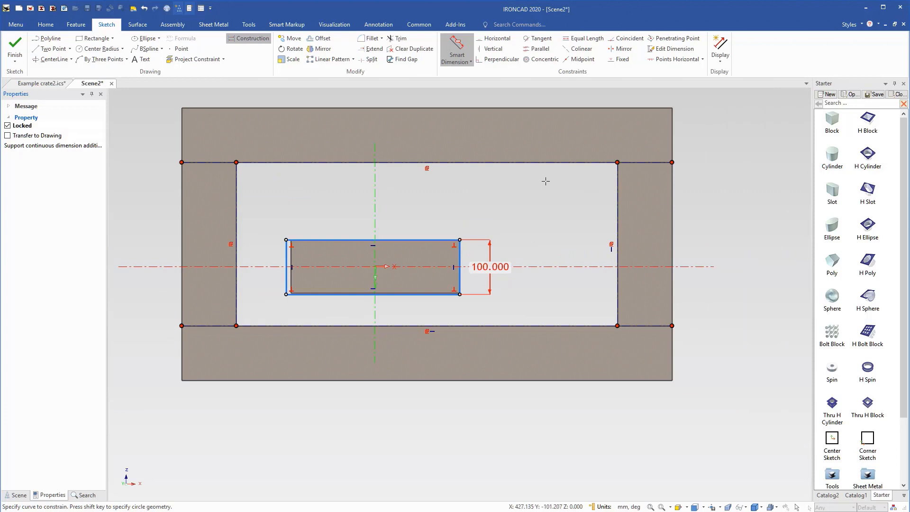
{"action": "left_click", "coordinate": [457, 47]}
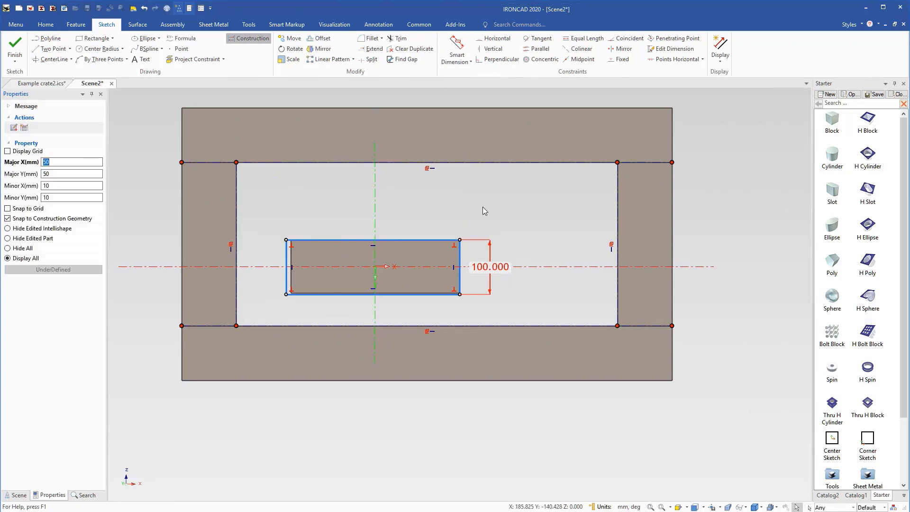
Constrain each rectangle corner coincident with a different projected edge of the opening to form a diagonal brace, and finish the sketch.
{"action": "left_click", "coordinate": [627, 38]}
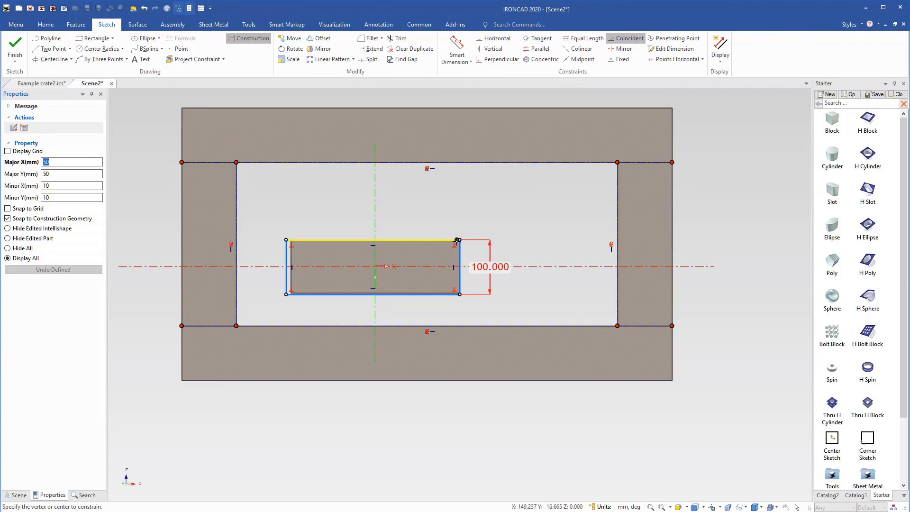
{"action": "left_click", "coordinate": [460, 239]}
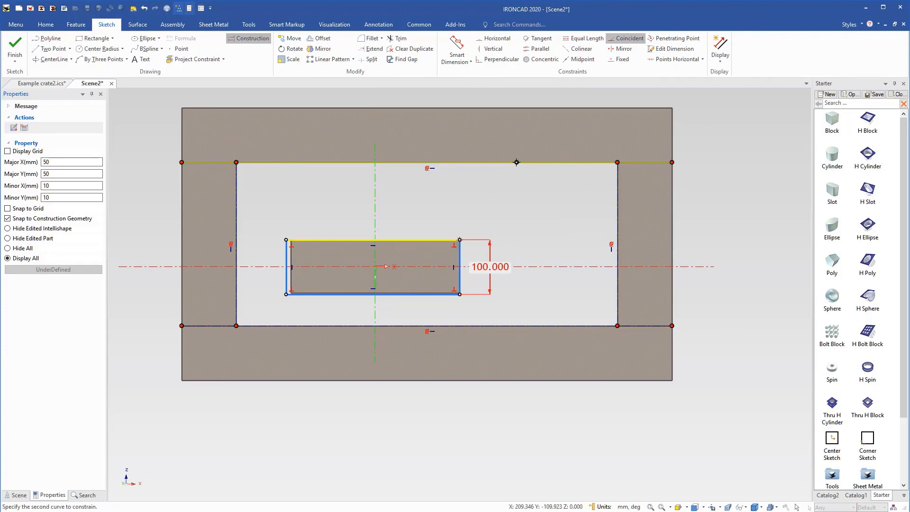
{"action": "left_click", "coordinate": [517, 162]}
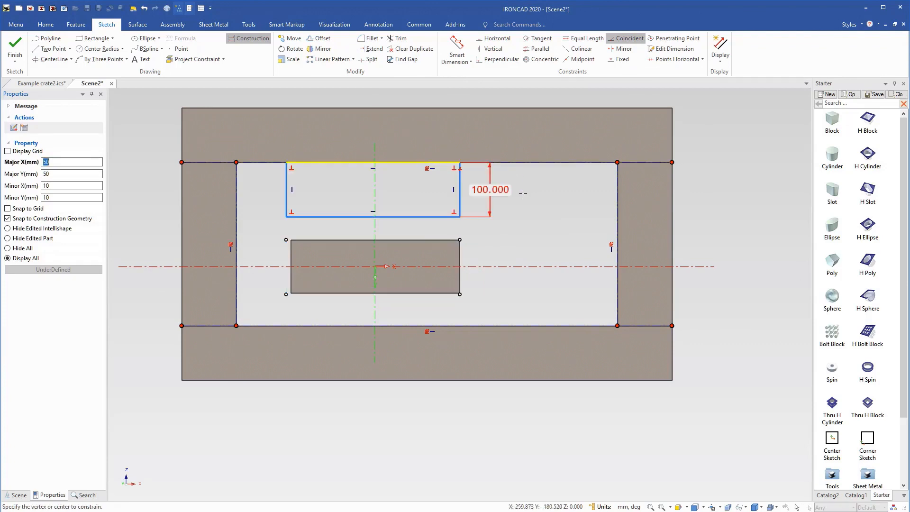
{"action": "left_click", "coordinate": [460, 216]}
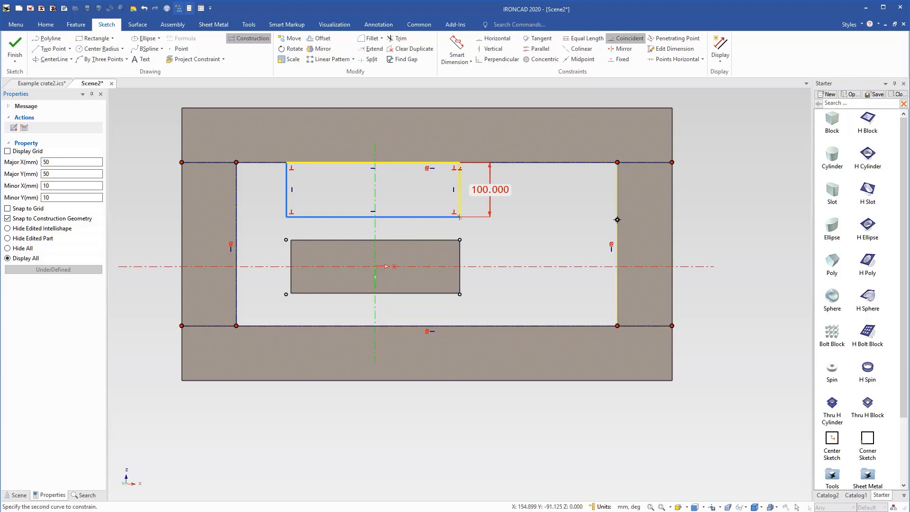
{"action": "left_click", "coordinate": [617, 219]}
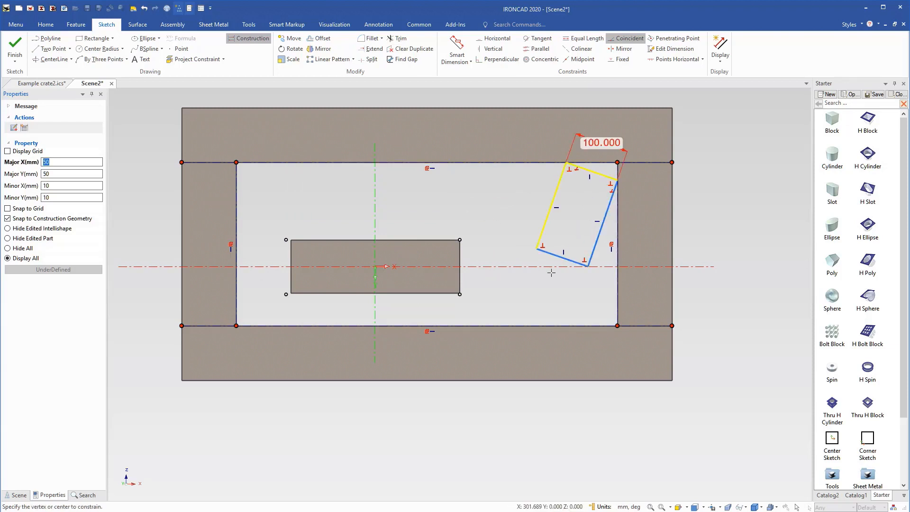
{"action": "left_click", "coordinate": [588, 266]}
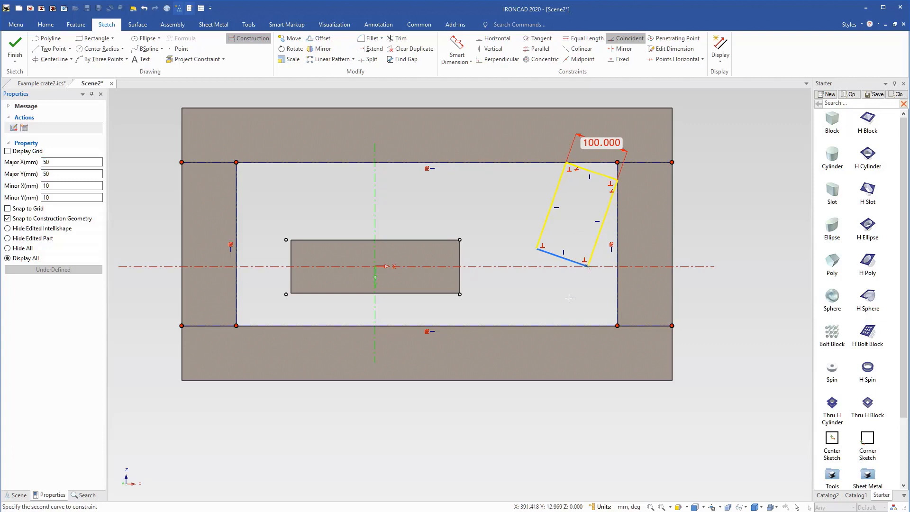
{"action": "left_click", "coordinate": [555, 325]}
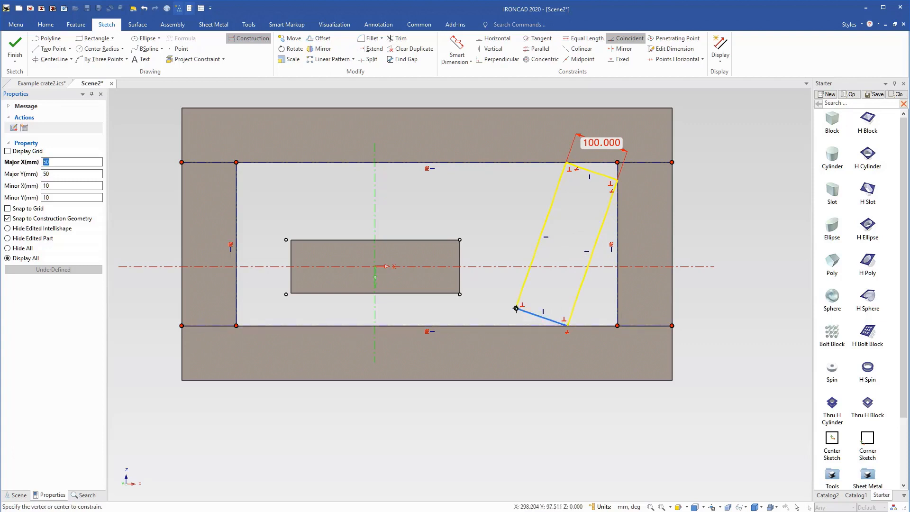
{"action": "left_click", "coordinate": [516, 308]}
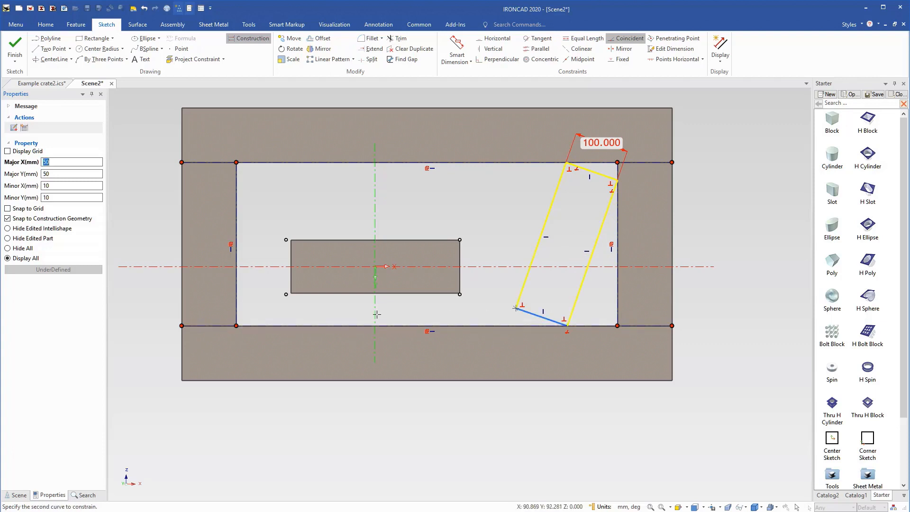
{"action": "left_click", "coordinate": [232, 294]}
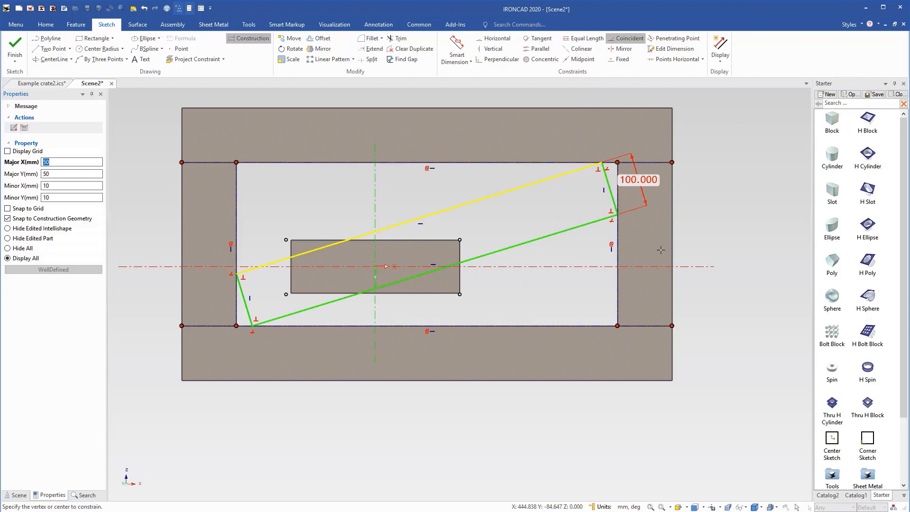
{"action": "key", "text": "Escape"}
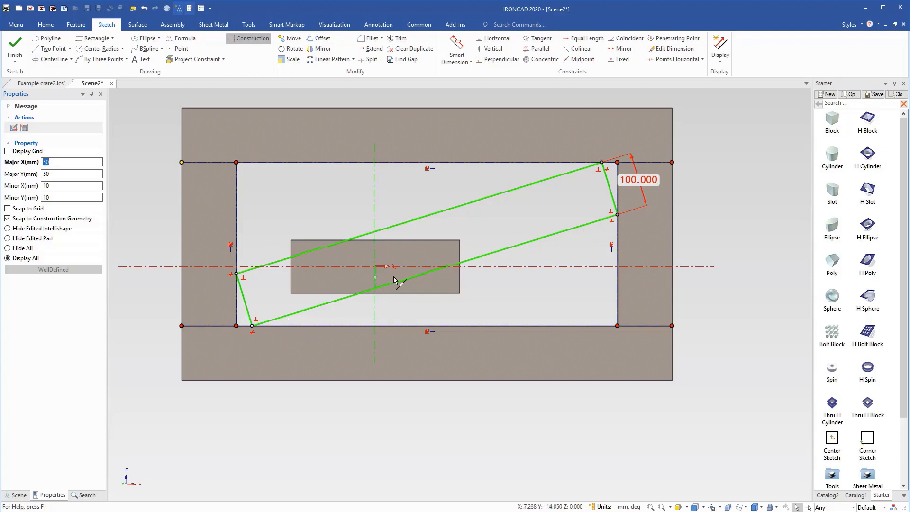
{"action": "left_click", "coordinate": [28, 54]}
{"action": "left_click", "coordinate": [544, 386]}
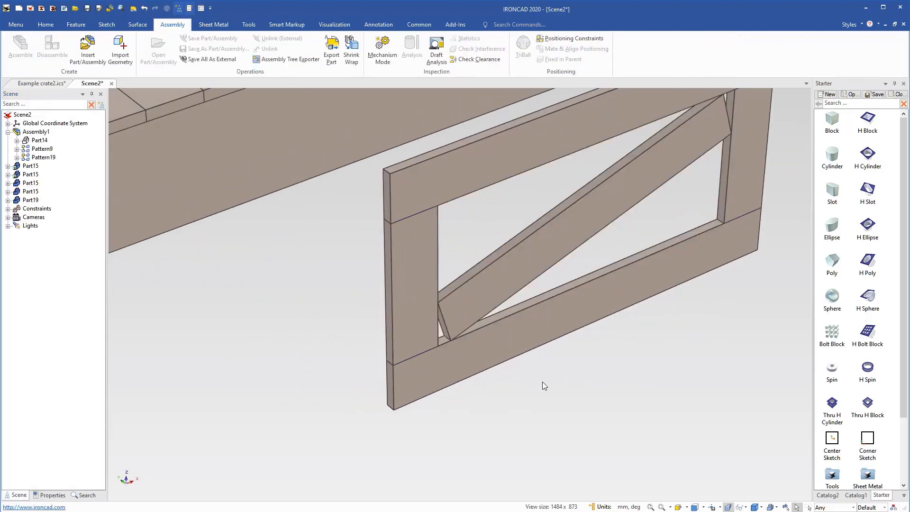
Apply a wood texture from the Textures catalog to the whole crate base assembly.
{"action": "scroll", "coordinate": [552, 349], "scroll_direction": "down", "scroll_amount": 3}
{"action": "scroll", "coordinate": [420, 301], "scroll_direction": "down", "scroll_amount": 4}
{"action": "scroll", "coordinate": [293, 263], "scroll_direction": "up", "scroll_amount": 4}
{"action": "scroll", "coordinate": [422, 284], "scroll_direction": "down", "scroll_amount": 3}
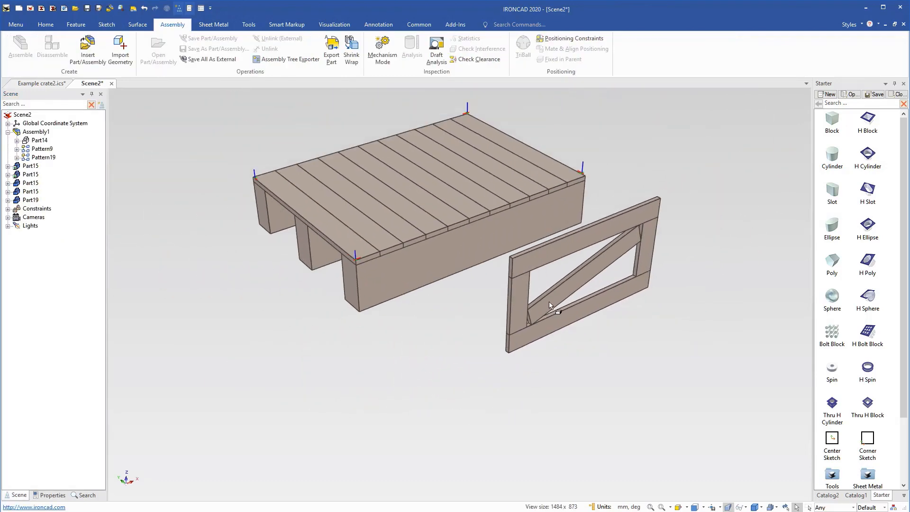
{"action": "scroll", "coordinate": [599, 298], "scroll_direction": "down", "scroll_amount": 1}
{"action": "scroll", "coordinate": [593, 291], "scroll_direction": "up", "scroll_amount": 1}
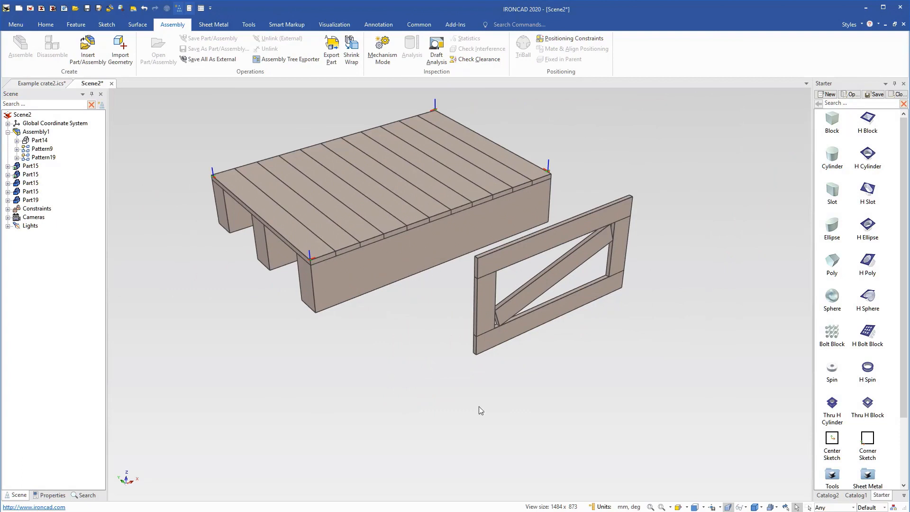
{"action": "left_click", "coordinate": [905, 496]}
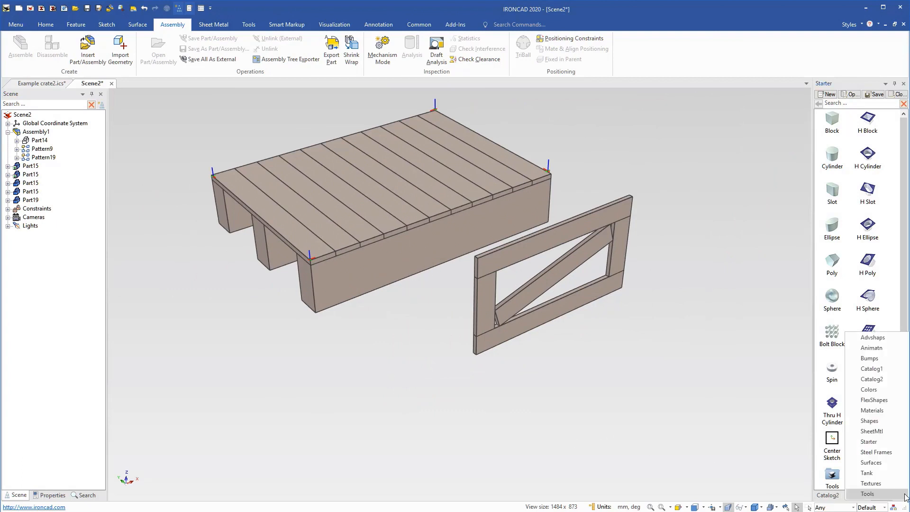
{"action": "left_click", "coordinate": [891, 485]}
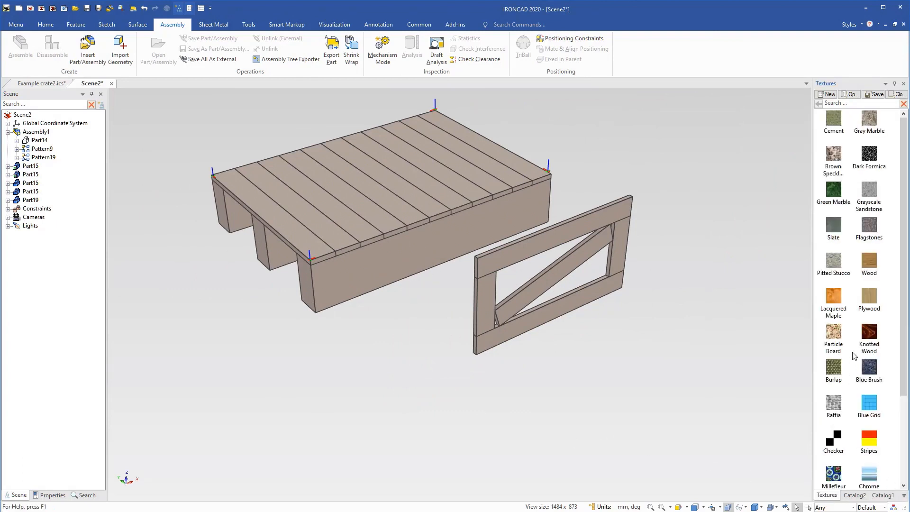
{"action": "left_click", "coordinate": [316, 231]}
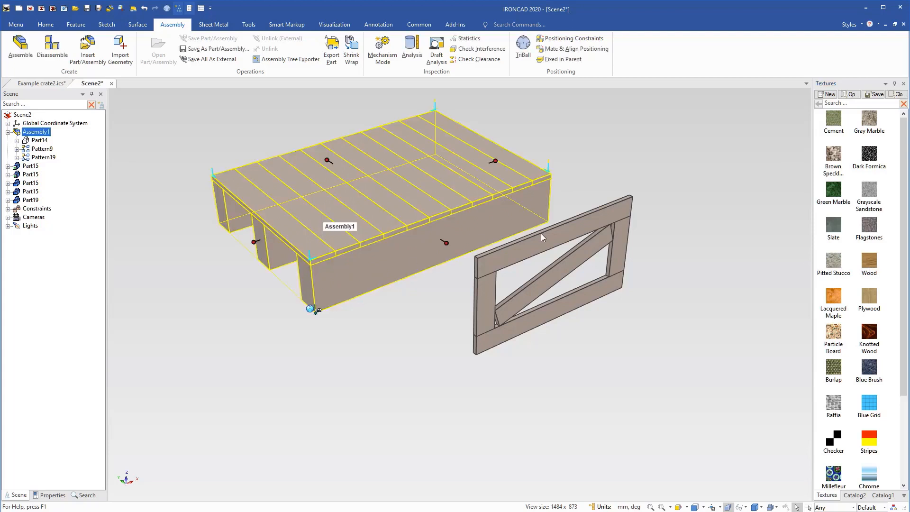
{"action": "left_click_drag", "start_coordinate": [548, 269], "coordinate": [412, 280]}
{"action": "left_click", "coordinate": [414, 280]}
{"action": "left_click", "coordinate": [508, 296]}
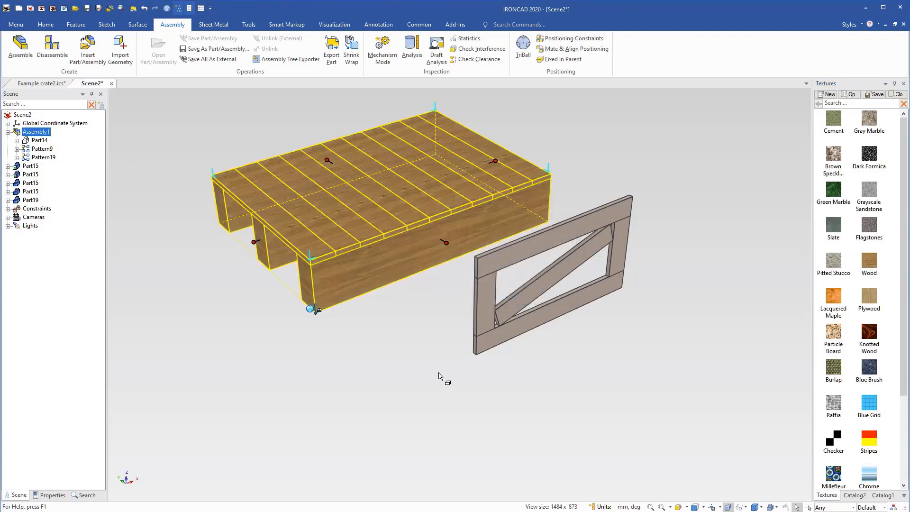
{"action": "scroll", "coordinate": [501, 266], "scroll_direction": "up", "scroll_amount": 2}
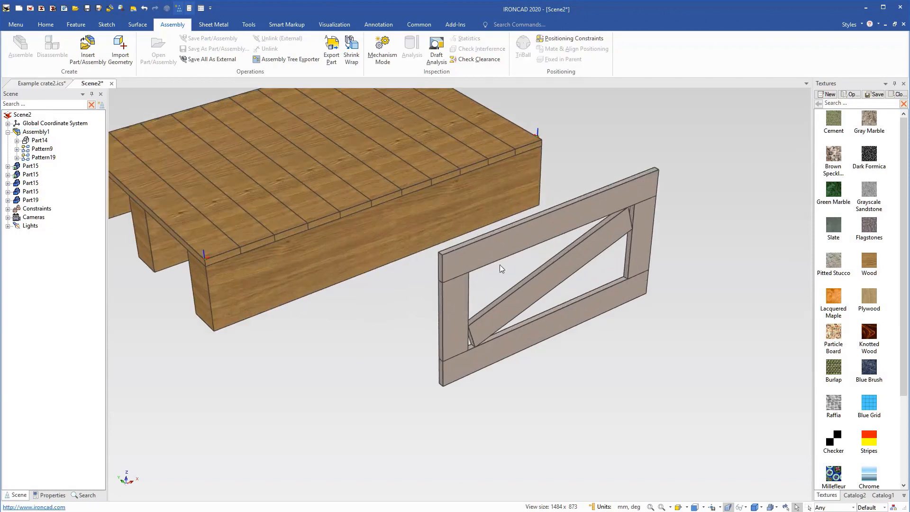
Group the four frame boards and the diagonal brace of the side panel into one assembly.
{"action": "left_click", "coordinate": [481, 262]}
{"action": "left_click", "coordinate": [458, 314]}
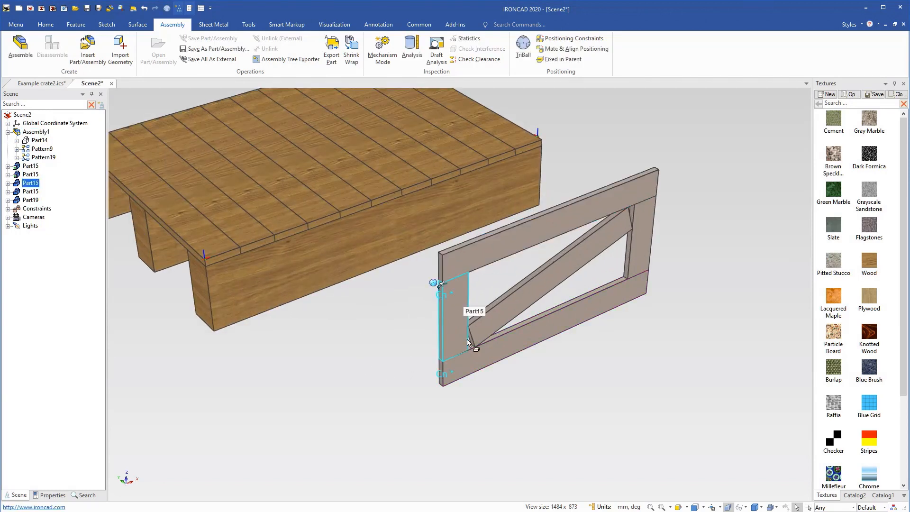
{"action": "left_click", "coordinate": [486, 363]}
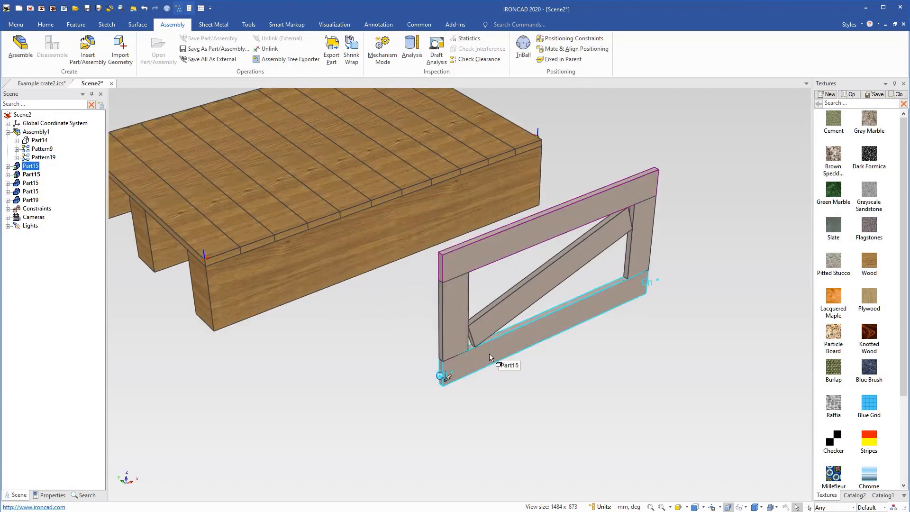
{"action": "left_click", "coordinate": [459, 326], "text": "shift"}
{"action": "left_click", "coordinate": [489, 260], "text": "shift"}
{"action": "left_click", "coordinate": [653, 251], "text": "shift"}
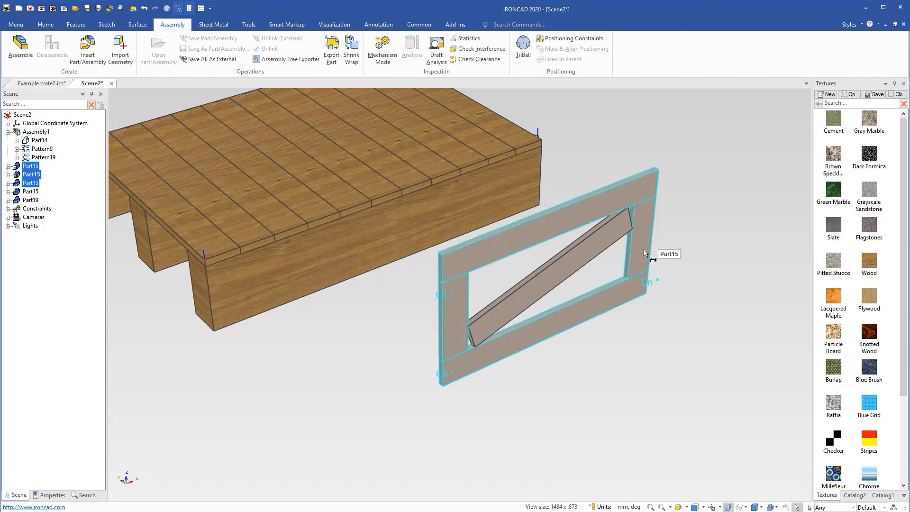
{"action": "left_click", "coordinate": [578, 269], "text": "shift"}
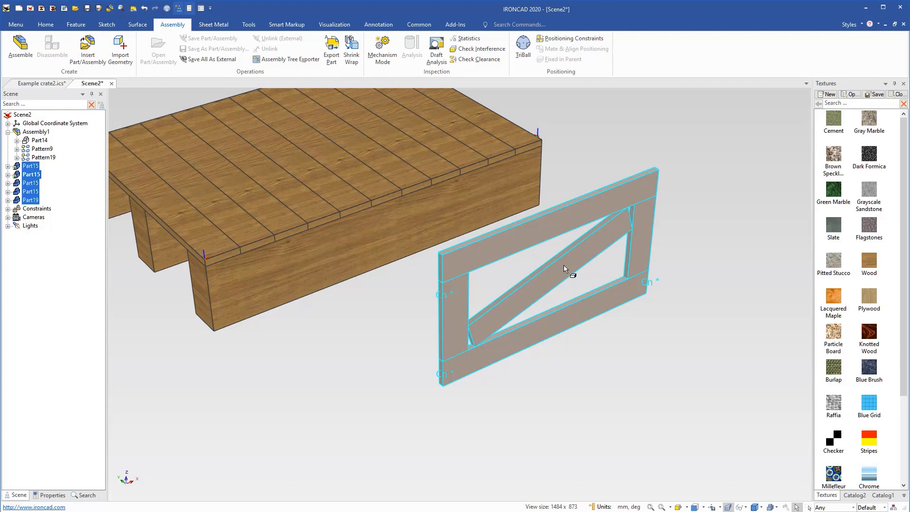
{"action": "left_click", "coordinate": [20, 45]}
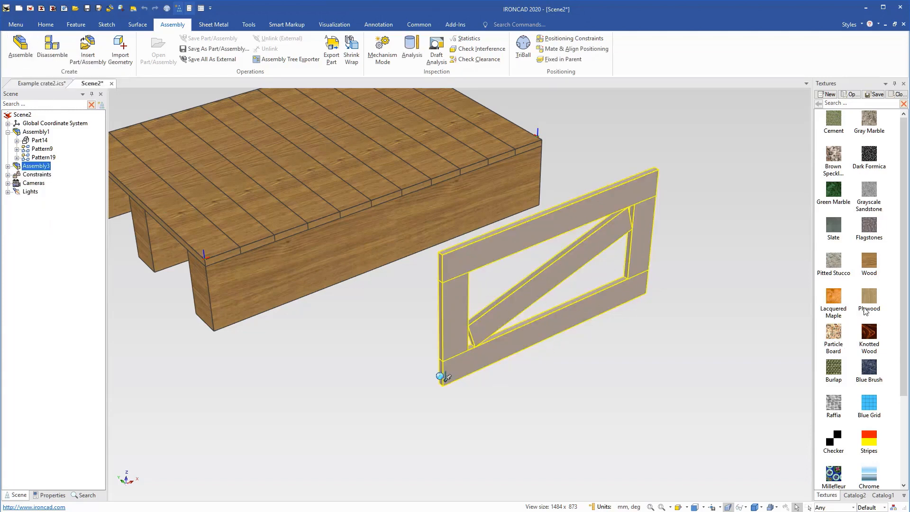
Apply the Wood texture from the Textures catalog to all parts of the side panel assembly.
{"action": "left_click_drag", "start_coordinate": [869, 266], "coordinate": [516, 307]}
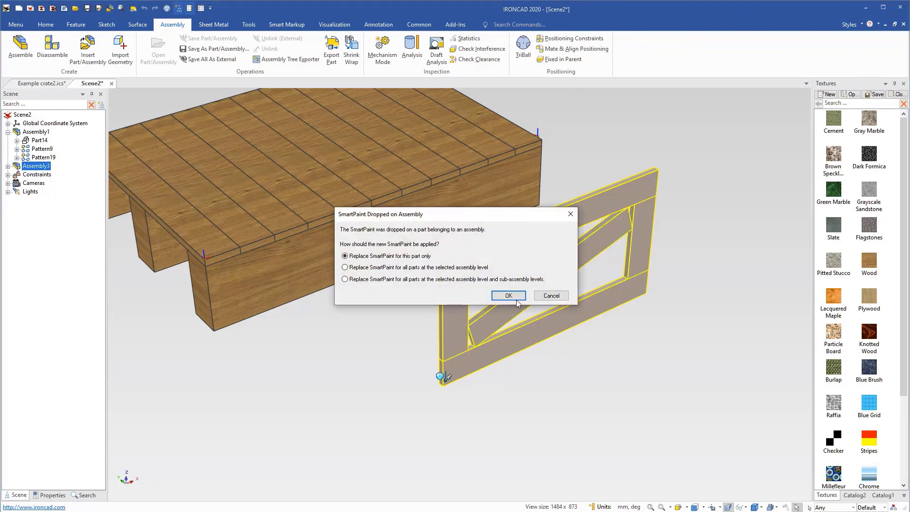
{"action": "left_click", "coordinate": [506, 296]}
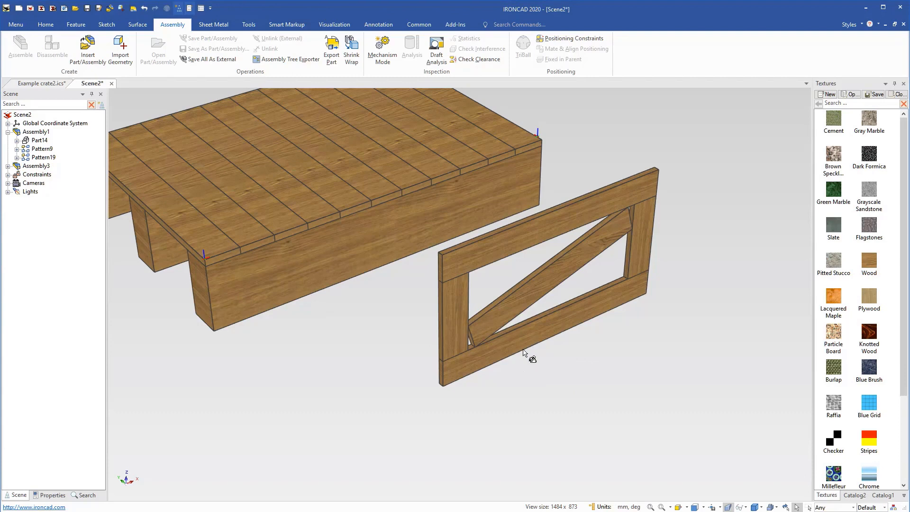
Review the side panel assembly's parameter table, hiding the parameters below the selected shape.
{"action": "left_click", "coordinate": [507, 350]}
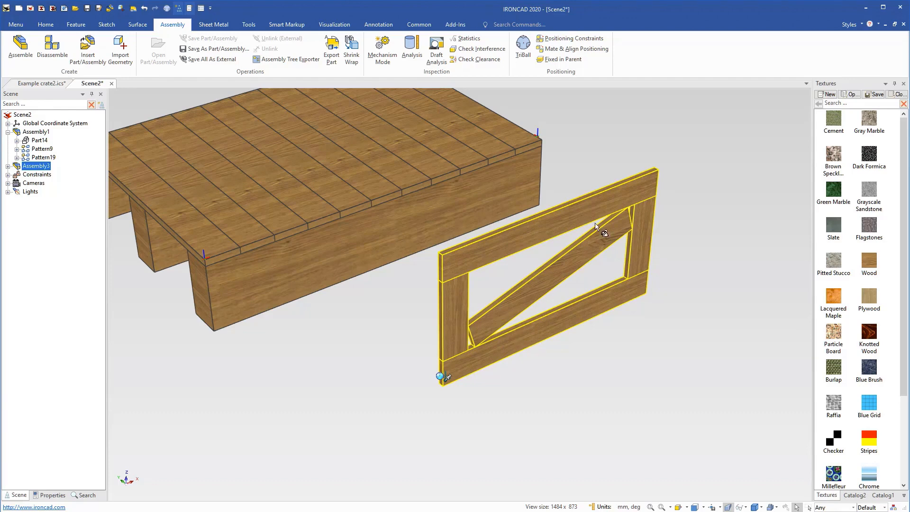
{"action": "right_click", "coordinate": [516, 343]}
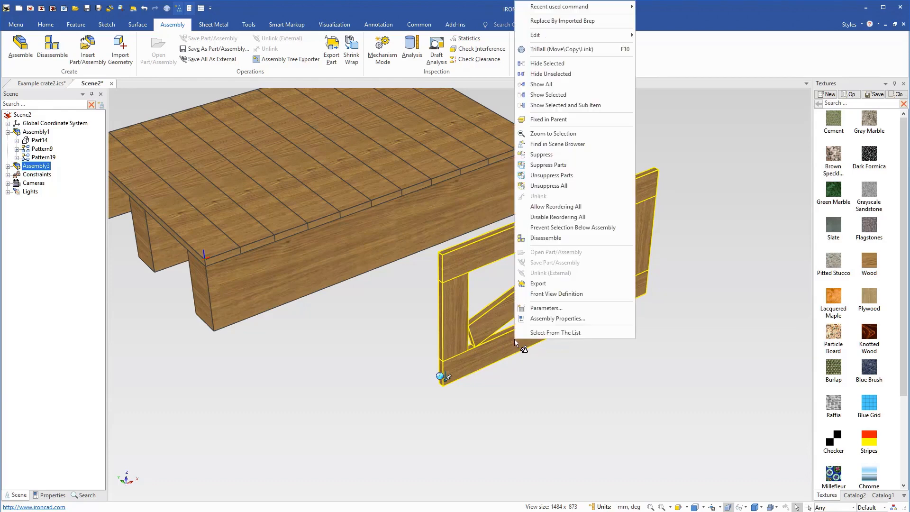
{"action": "left_click", "coordinate": [545, 308]}
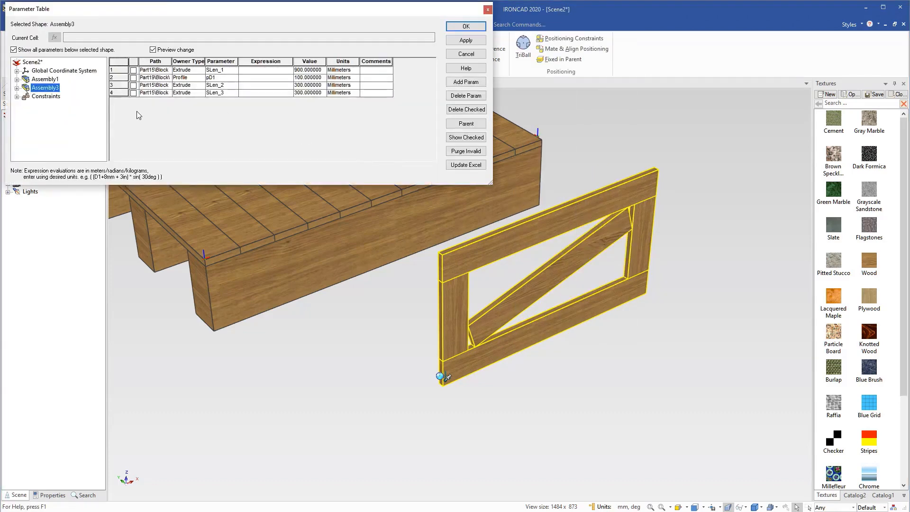
{"action": "left_click", "coordinate": [14, 50]}
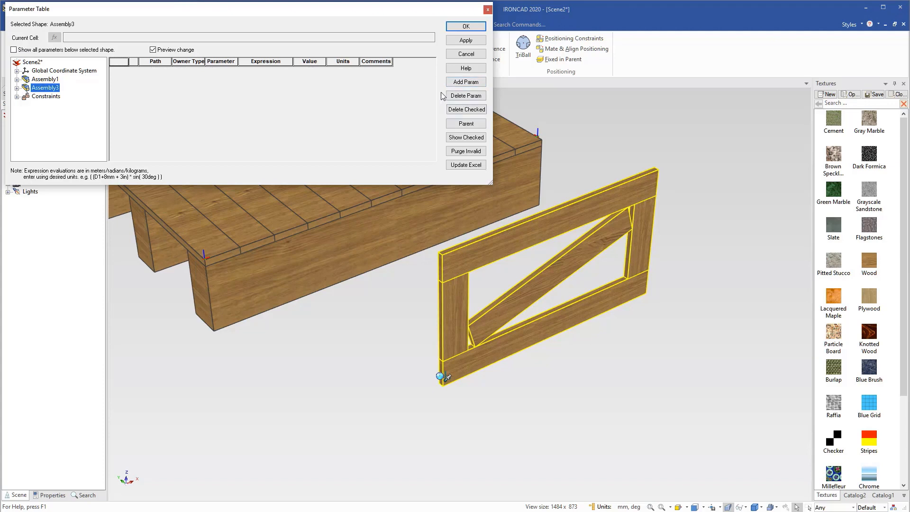
{"action": "left_click", "coordinate": [469, 96]}
{"action": "left_click", "coordinate": [469, 28]}
{"action": "left_click", "coordinate": [211, 274]}
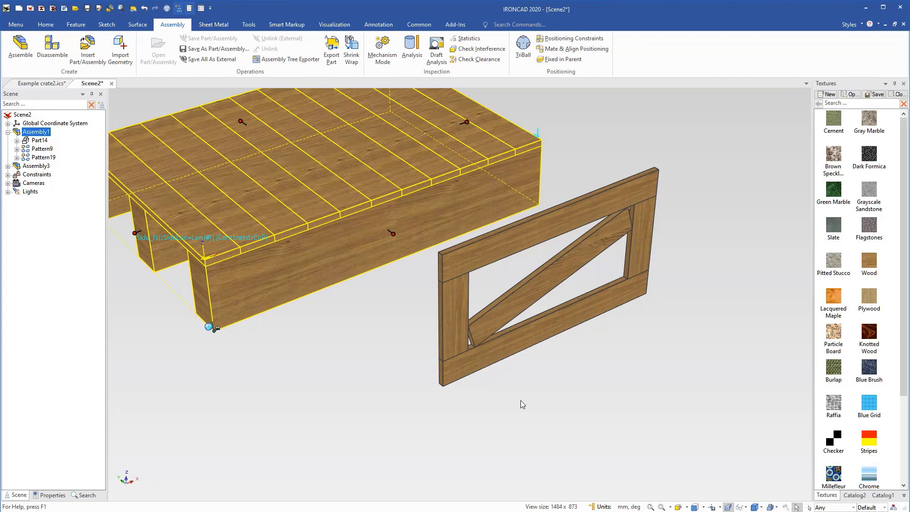
Add a user-defined length parameter named SideLen with a value of 900 mm to the side panel assembly.
{"action": "left_click", "coordinate": [455, 332]}
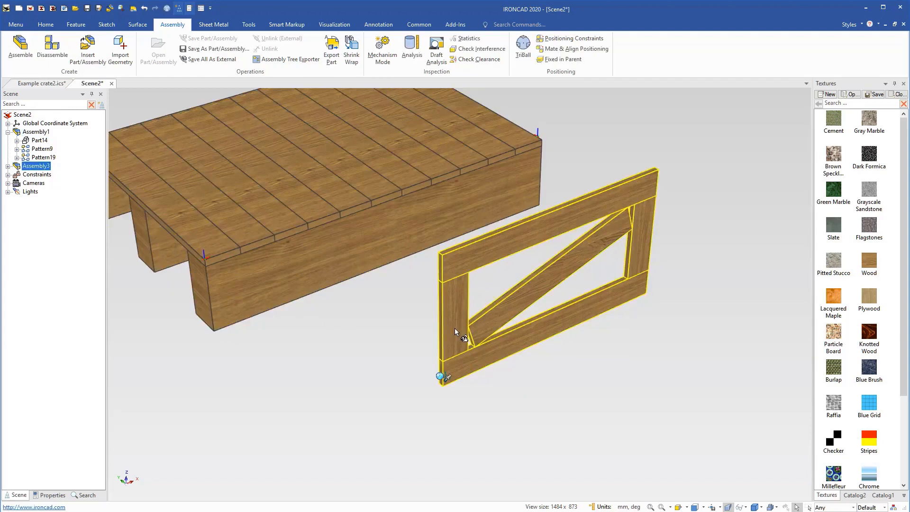
{"action": "right_click", "coordinate": [455, 332]}
{"action": "left_click", "coordinate": [492, 308]}
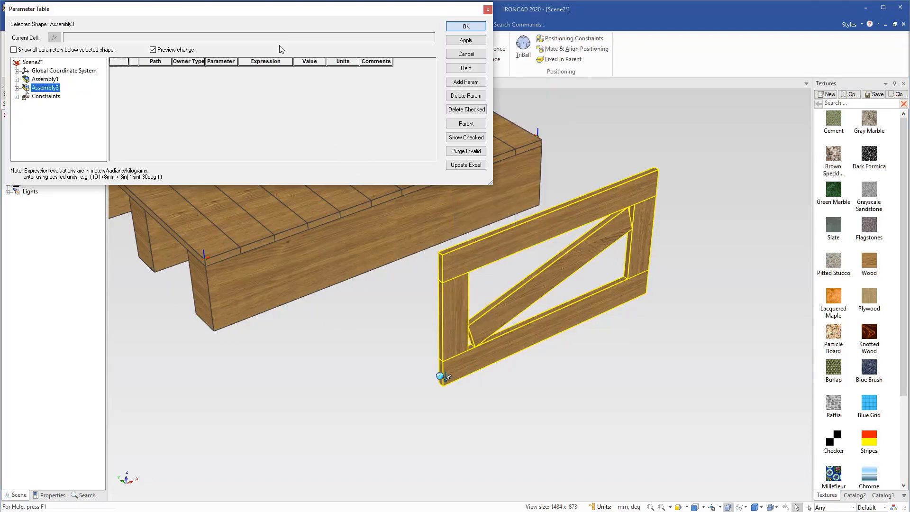
{"action": "left_click", "coordinate": [462, 84]}
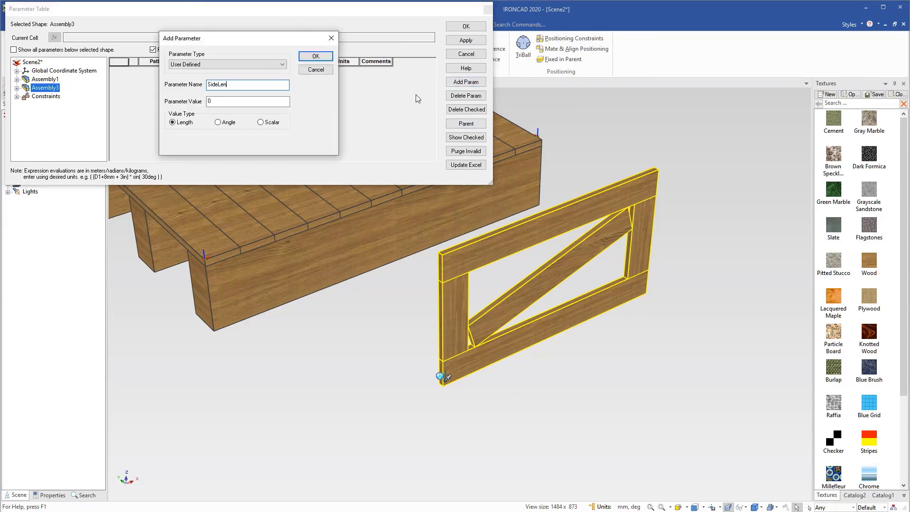
{"action": "key", "text": "Tab"}
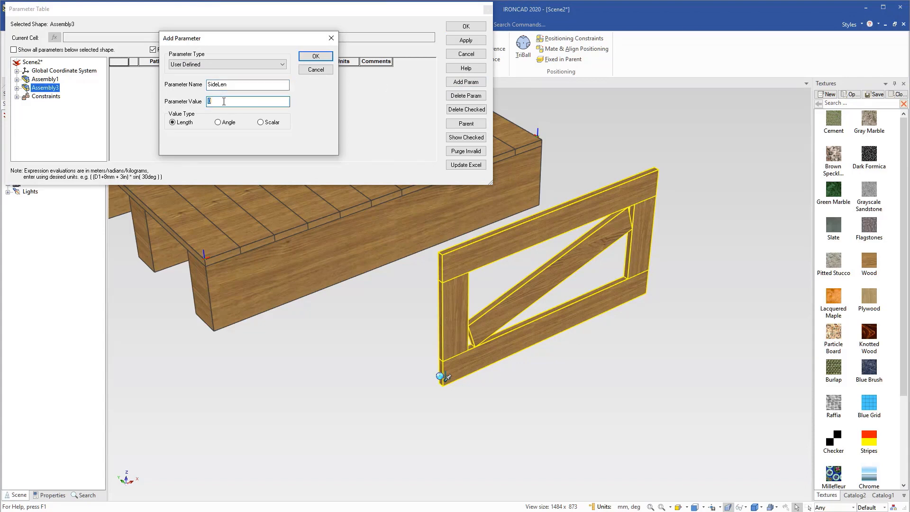
{"action": "left_click", "coordinate": [324, 56]}
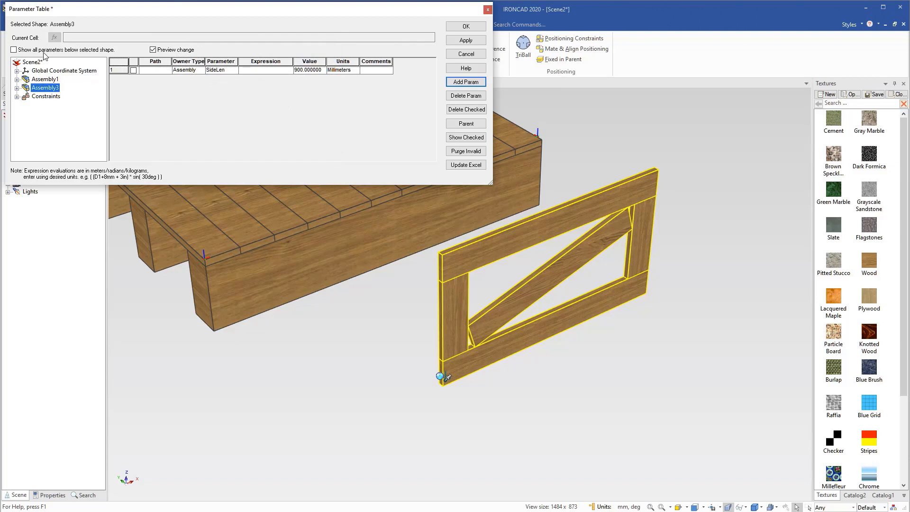
Show all parameters below the side panel assembly and set the expression of SLen_1 to SideLen.
{"action": "left_click", "coordinate": [13, 50]}
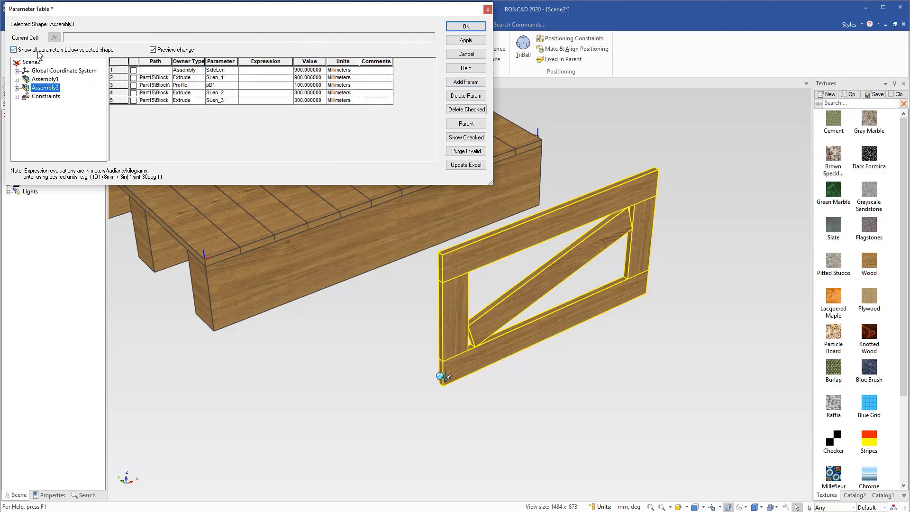
{"action": "left_click", "coordinate": [263, 79]}
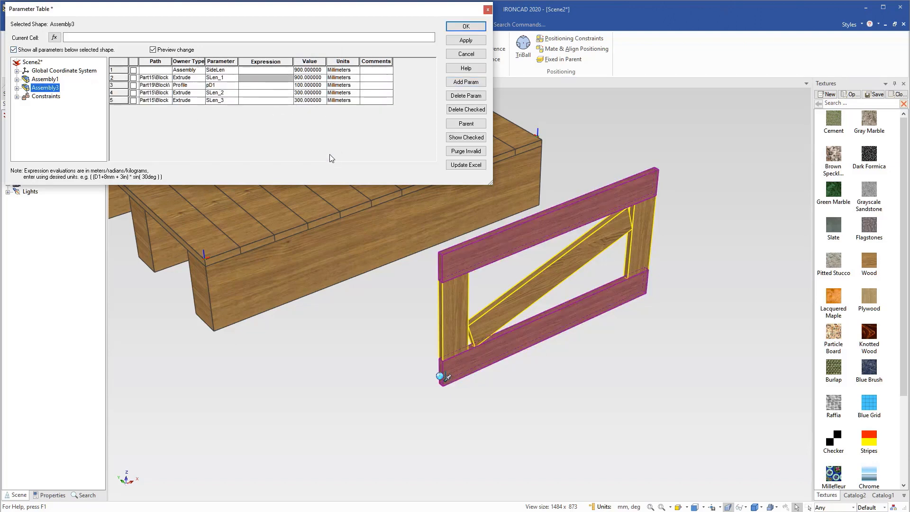
{"action": "type", "text": "SideLen"}
{"action": "left_click", "coordinate": [270, 88]}
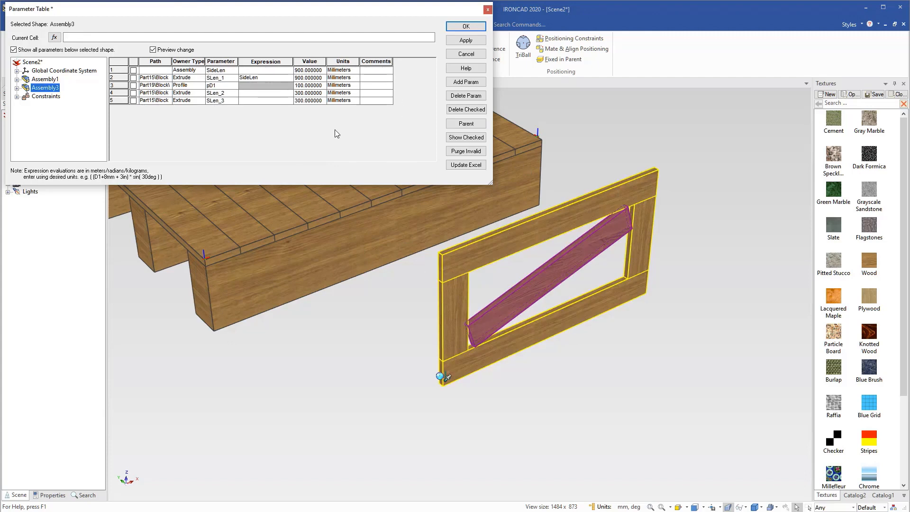
Set the side panel's SideLen value to 800 mm, apply it and close the parameter table.
{"action": "left_click", "coordinate": [312, 72]}
{"action": "left_click", "coordinate": [318, 71]}
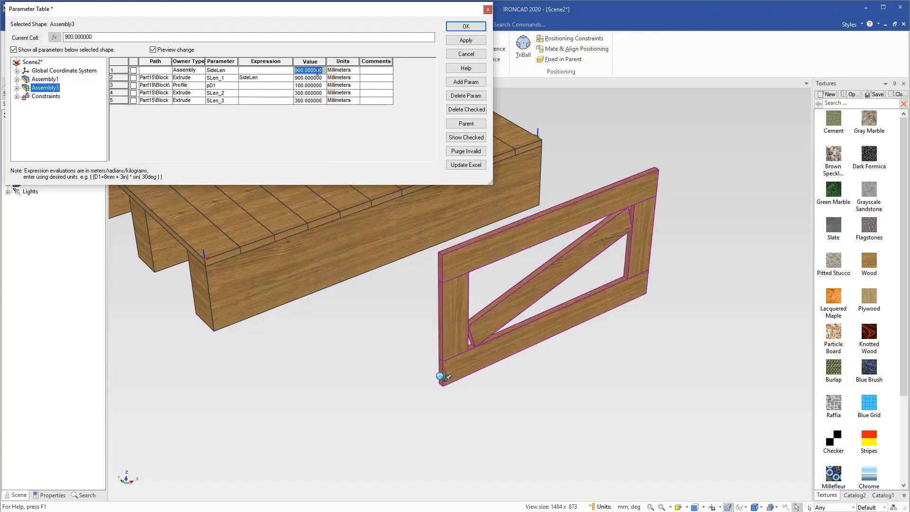
{"action": "type", "text": "800"}
{"action": "left_click", "coordinate": [466, 40]}
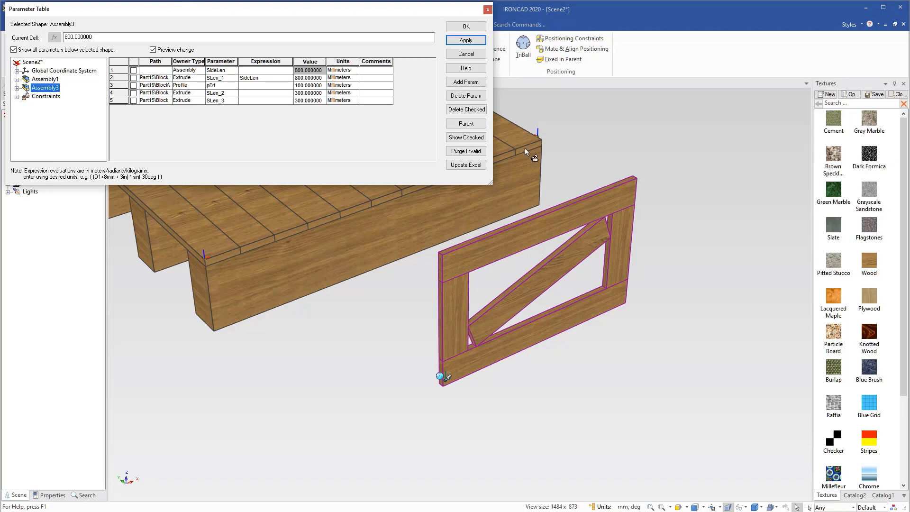
{"action": "left_click", "coordinate": [465, 27]}
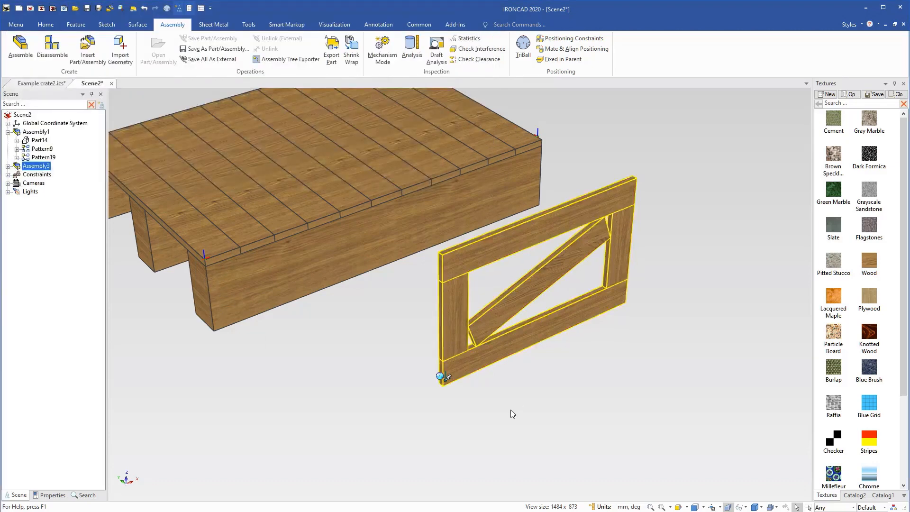
Bring up Catalog2 and add an attachment point at the side panel's lower near corner.
{"action": "mouse_move", "coordinate": [539, 434]}
{"action": "left_mouse_down"}
{"action": "mouse_move", "coordinate": [586, 398]}
{"action": "mouse_move", "coordinate": [535, 432]}
{"action": "left_mouse_up"}
{"action": "middle_click_drag", "start_coordinate": [535, 432], "coordinate": [538, 432]}
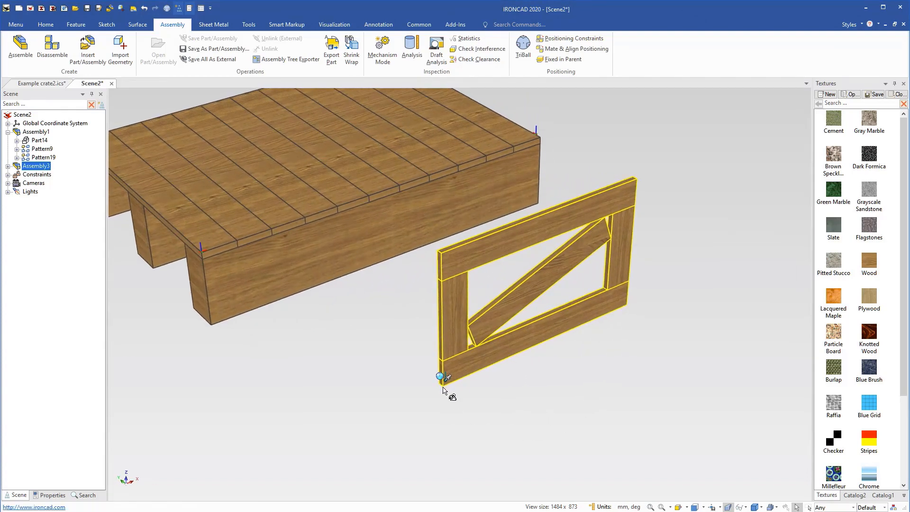
{"action": "scroll", "coordinate": [450, 393], "scroll_direction": "up", "scroll_amount": 2}
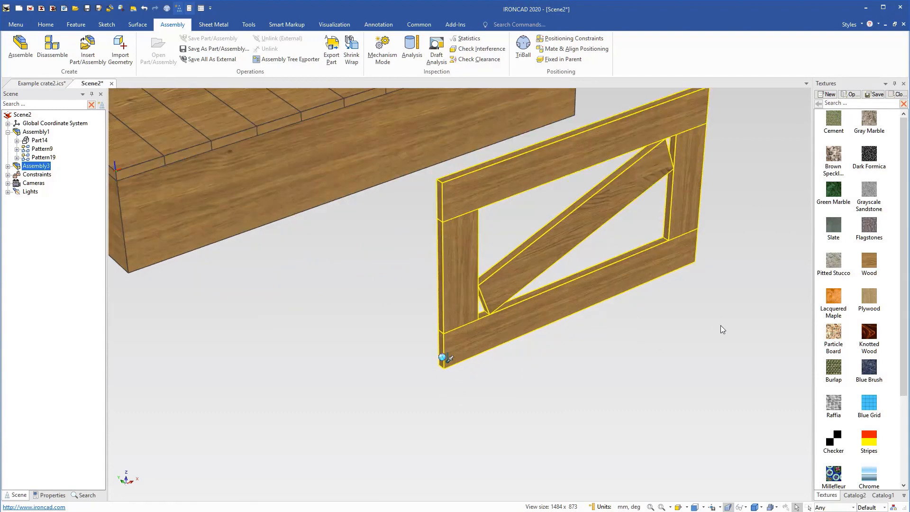
{"action": "left_click", "coordinate": [882, 495]}
{"action": "left_click", "coordinate": [857, 495]}
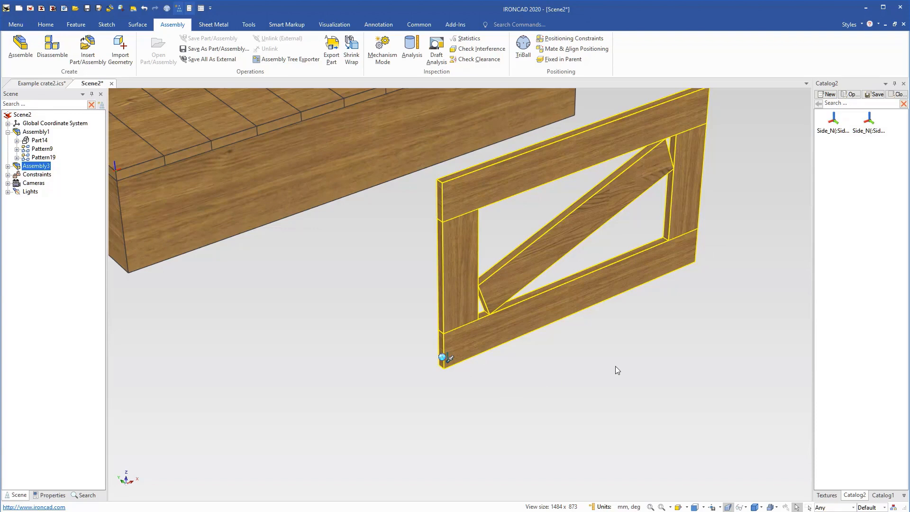
{"action": "left_click", "coordinate": [249, 25]}
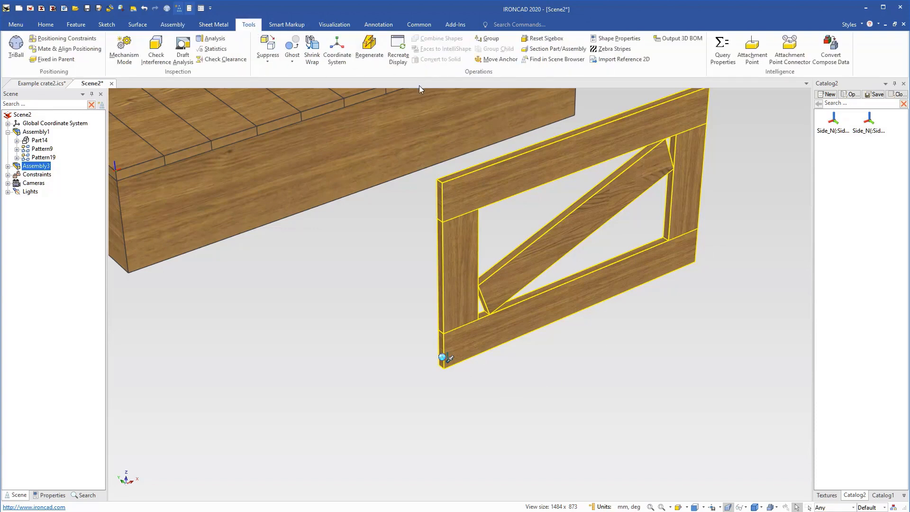
{"action": "left_click", "coordinate": [752, 49]}
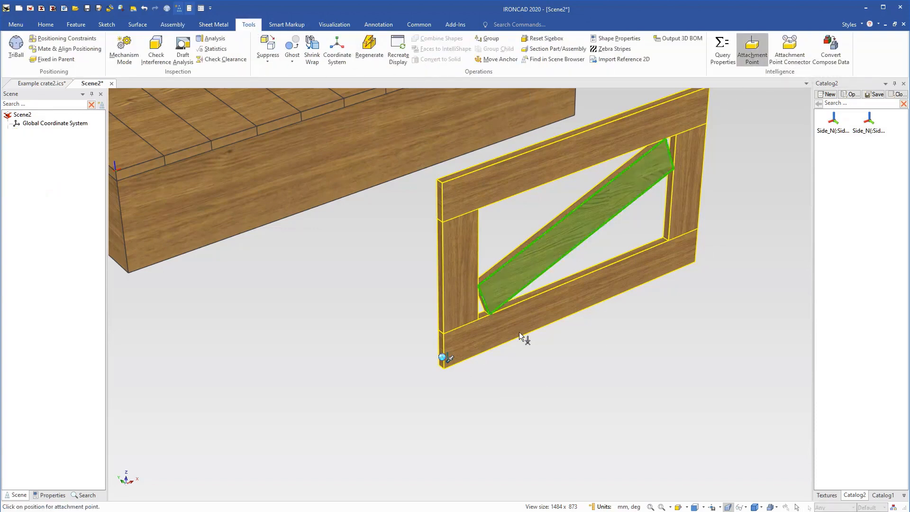
{"action": "left_click", "coordinate": [445, 370]}
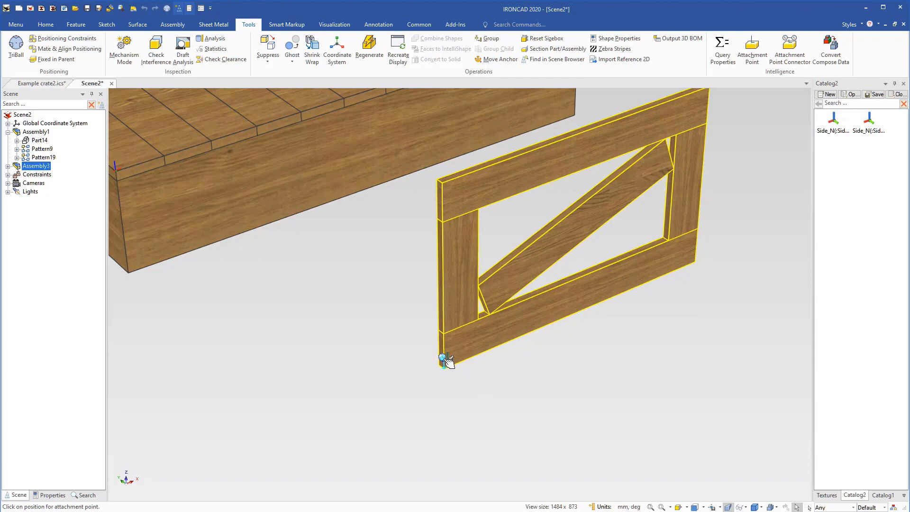
Rotate the new attachment point 180 degrees with the TriBall so its Z axis points downward.
{"action": "left_click", "coordinate": [447, 359]}
{"action": "key", "text": "F10"}
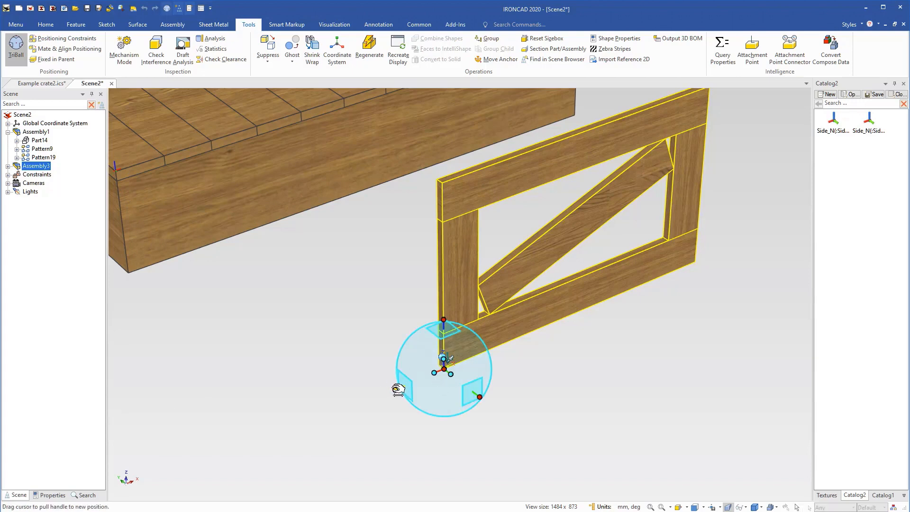
{"action": "left_click_drag", "start_coordinate": [449, 373], "coordinate": [463, 391]}
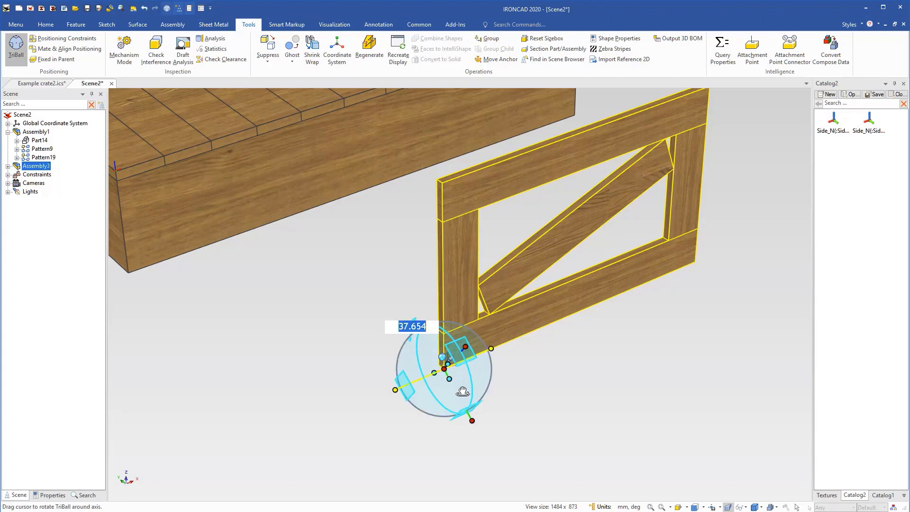
{"action": "type", "text": "180"}
{"action": "key", "text": "Return"}
{"action": "key", "text": "F10"}
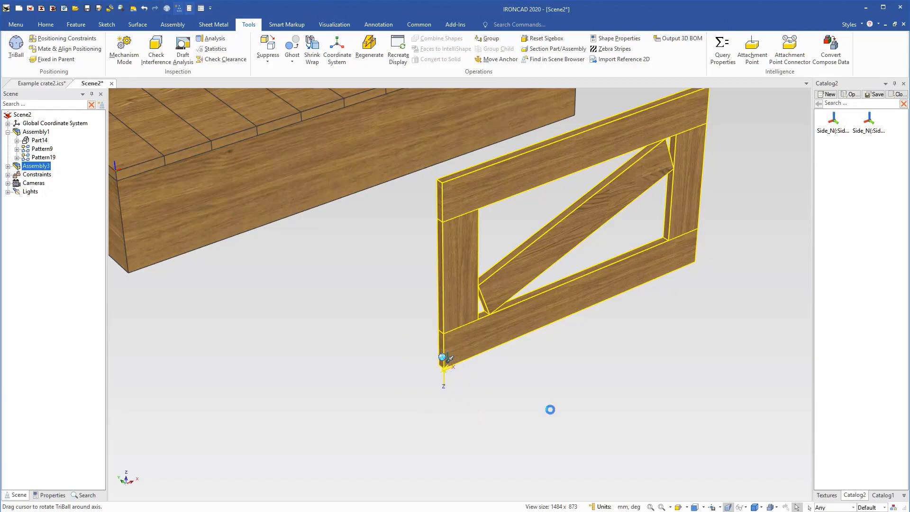
Name the side panel's new attachment point Side and set its type to Neutral.
{"action": "left_click", "coordinate": [517, 374]}
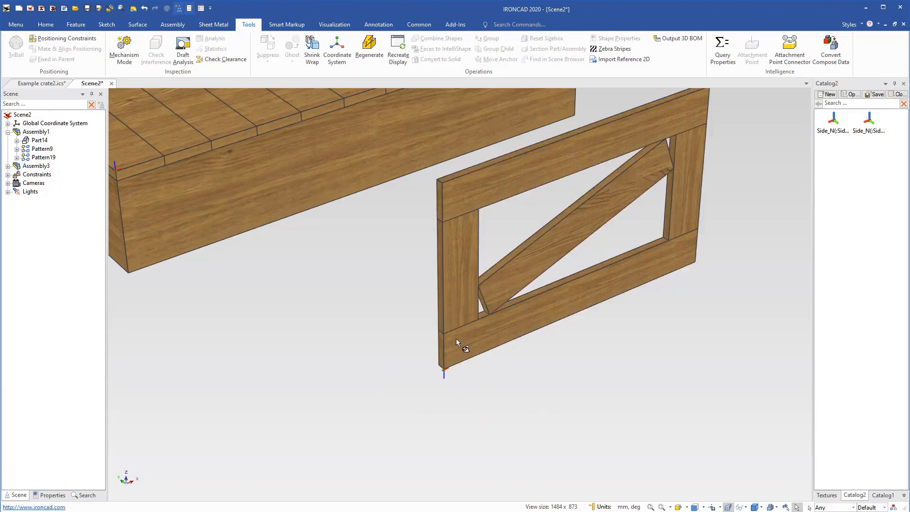
{"action": "left_click", "coordinate": [449, 353]}
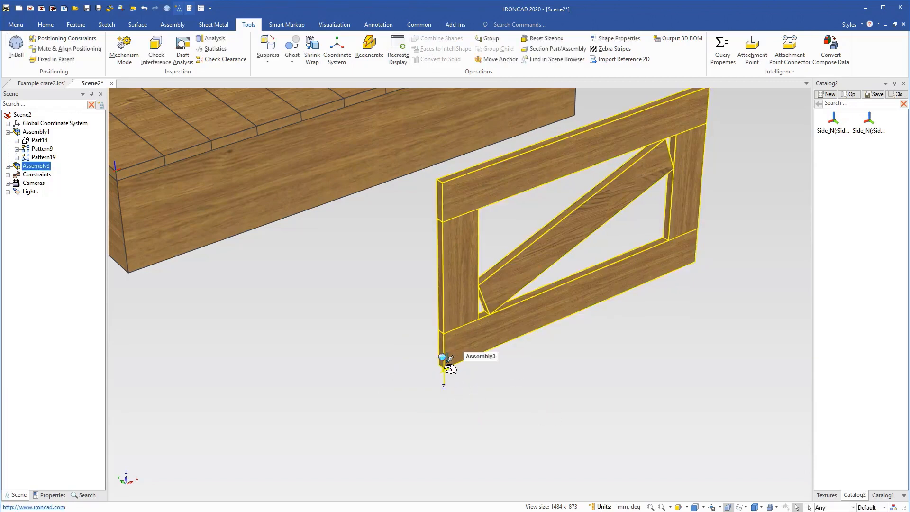
{"action": "right_click", "coordinate": [443, 368]}
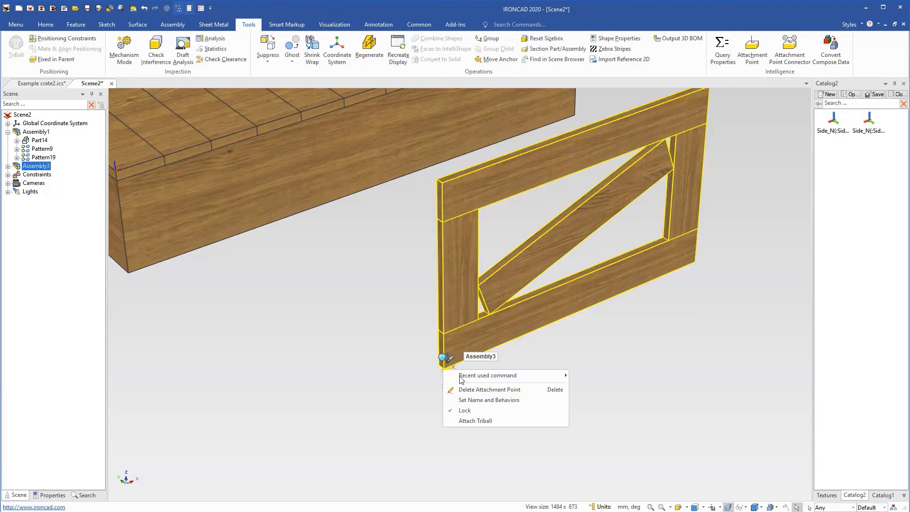
{"action": "left_click", "coordinate": [475, 400]}
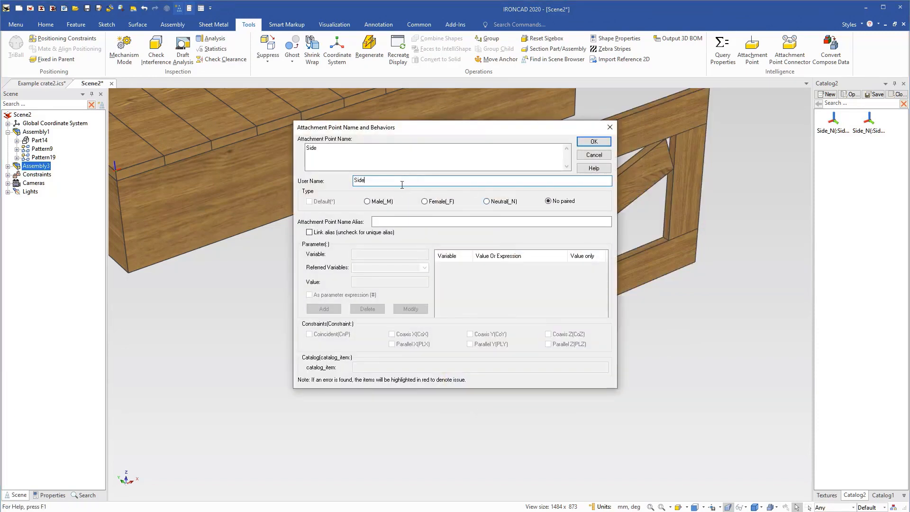
{"action": "left_click", "coordinate": [506, 205]}
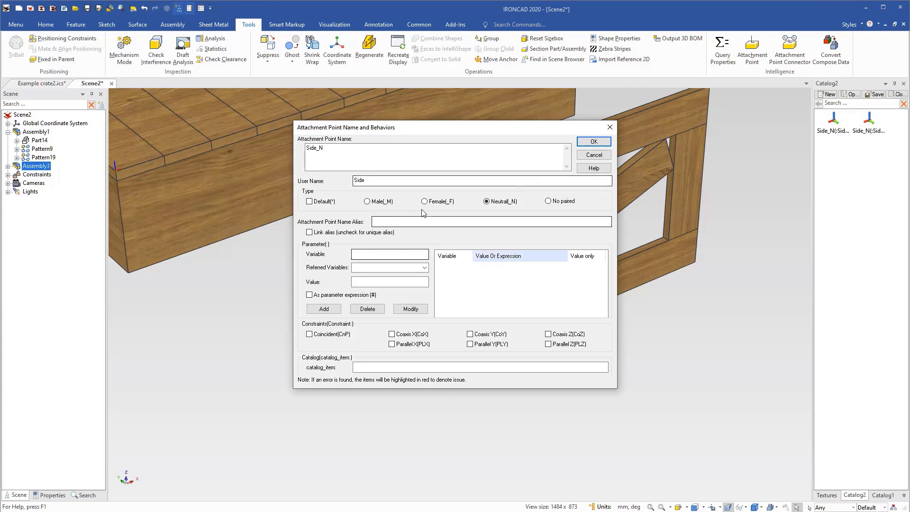
{"action": "left_click", "coordinate": [609, 141]}
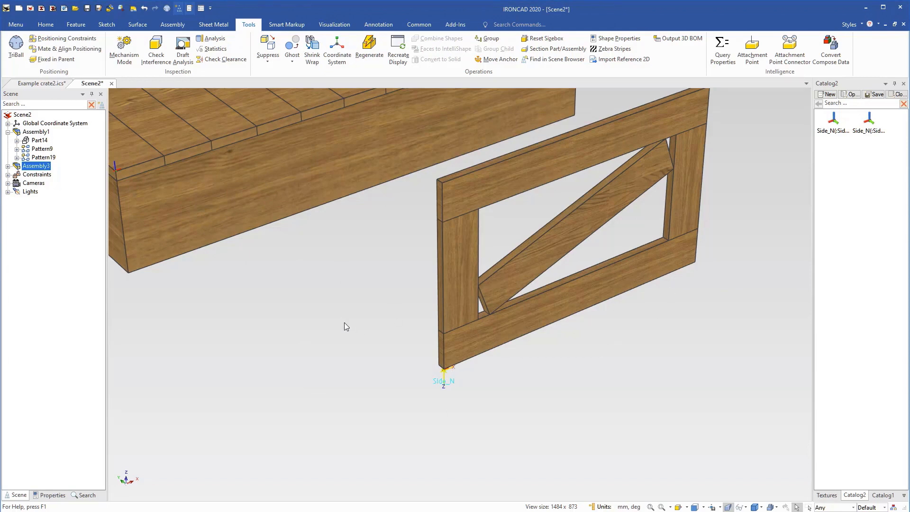
Store the side panel assembly in Catalog2 as a reusable item.
{"action": "scroll", "coordinate": [344, 322], "scroll_direction": "down", "scroll_amount": 5}
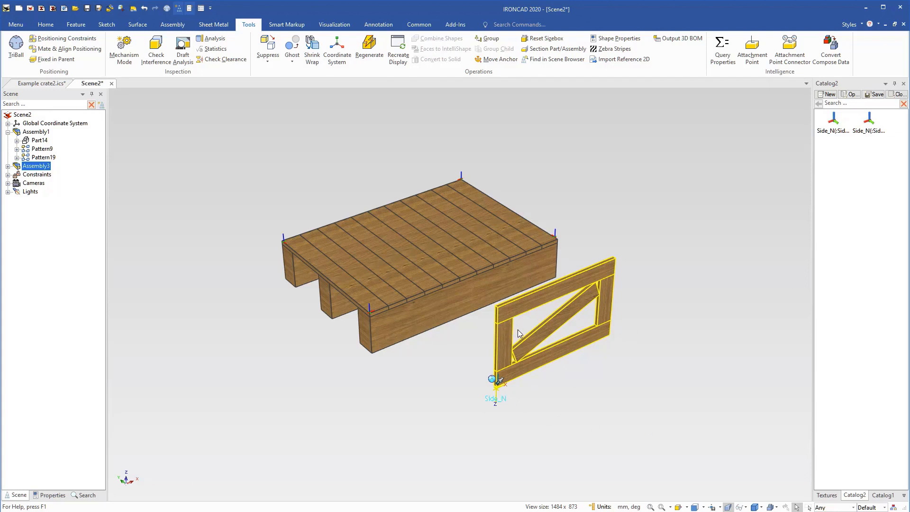
{"action": "left_click", "coordinate": [544, 373]}
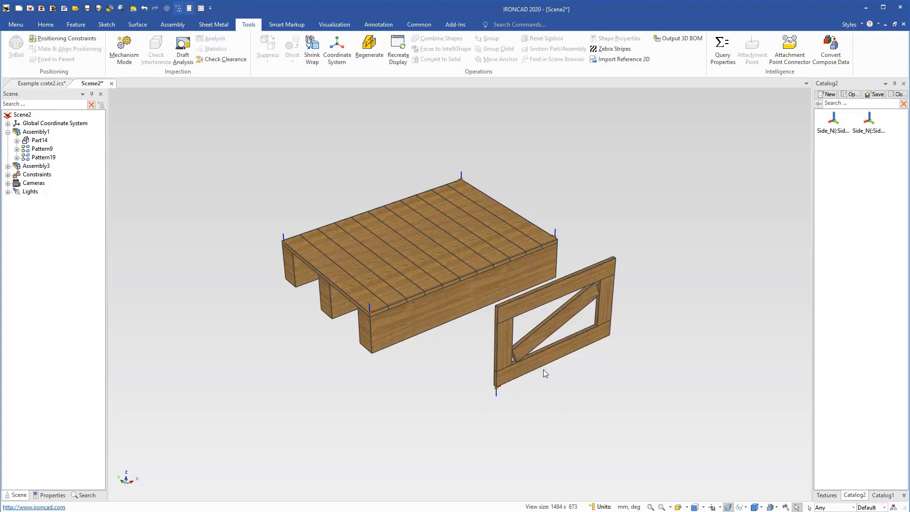
{"action": "left_click", "coordinate": [500, 368]}
{"action": "left_click_drag", "start_coordinate": [503, 354], "coordinate": [834, 230]}
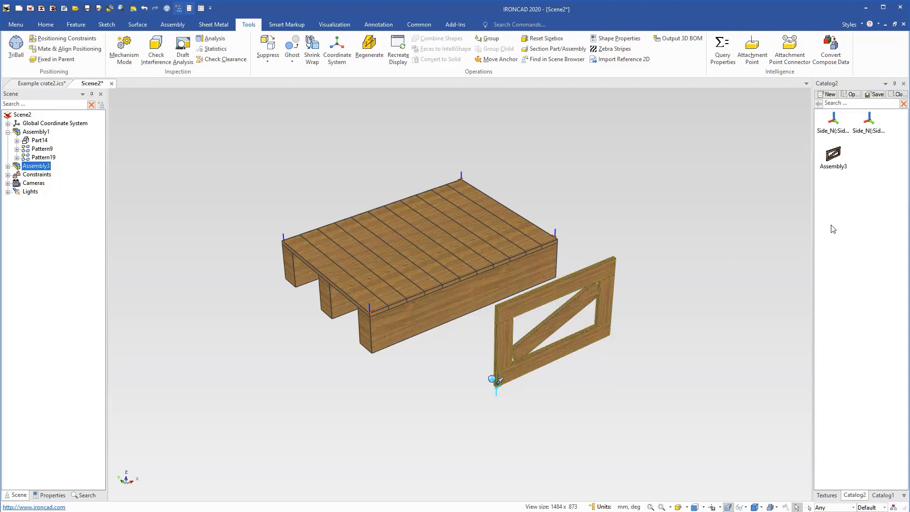
{"action": "left_click", "coordinate": [657, 246]}
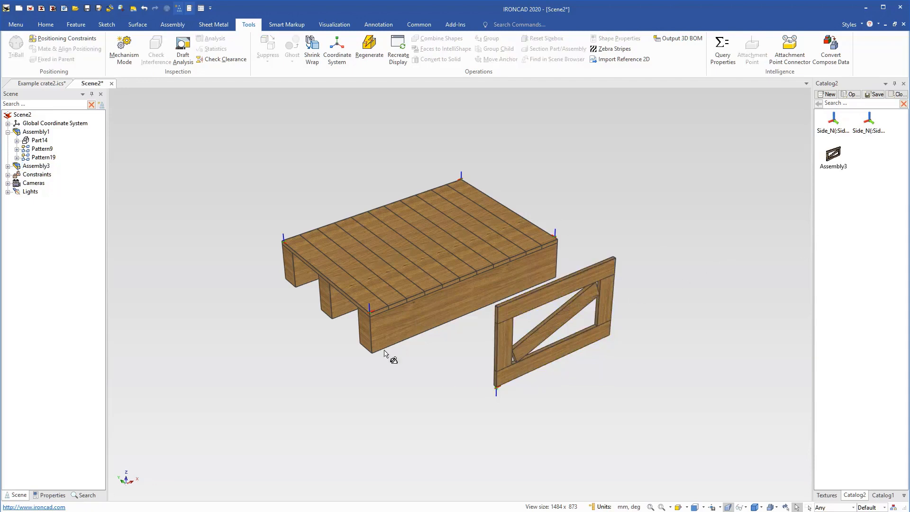
Attach a side panel from Catalog2 at the base's near front corner and delete the original loose panel.
{"action": "scroll", "coordinate": [386, 353], "scroll_direction": "up", "scroll_amount": 2}
{"action": "scroll", "coordinate": [474, 266], "scroll_direction": "down", "scroll_amount": 1}
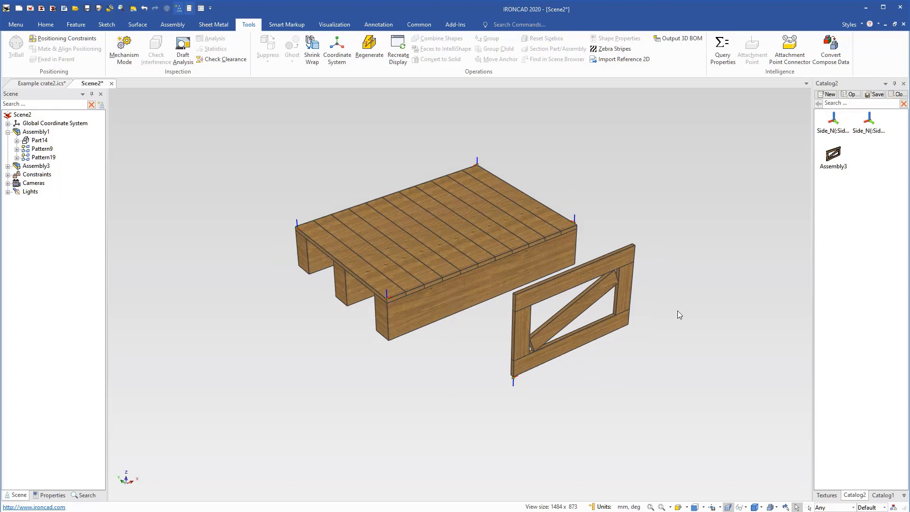
{"action": "left_click_drag", "start_coordinate": [832, 159], "coordinate": [405, 280]}
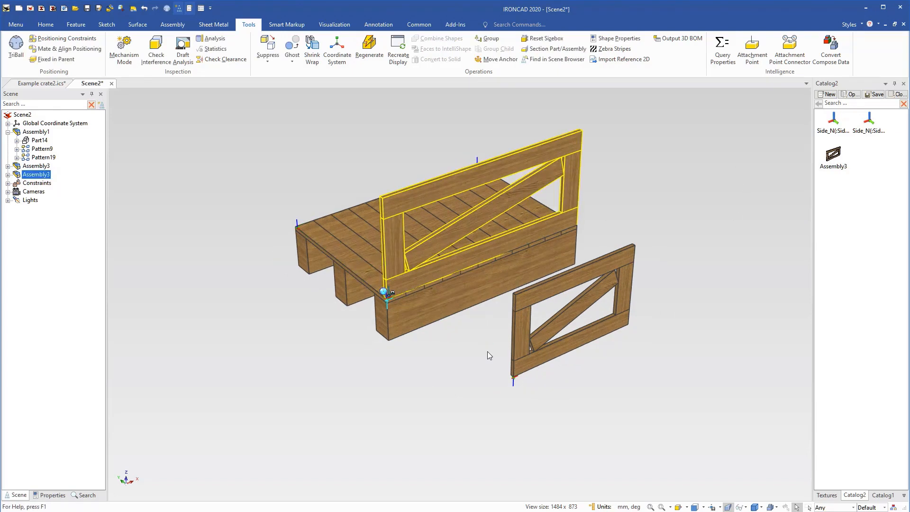
{"action": "left_click", "coordinate": [530, 372]}
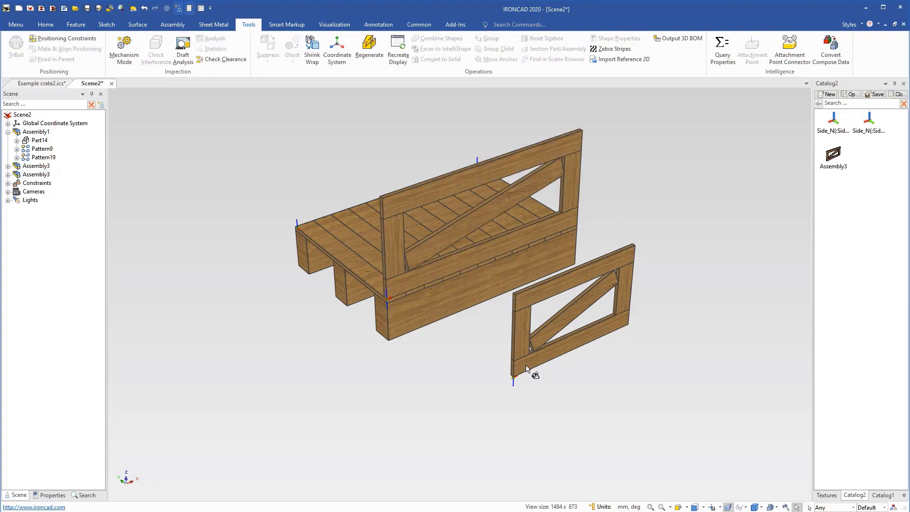
{"action": "left_click", "coordinate": [521, 359]}
{"action": "key", "text": "Delete"}
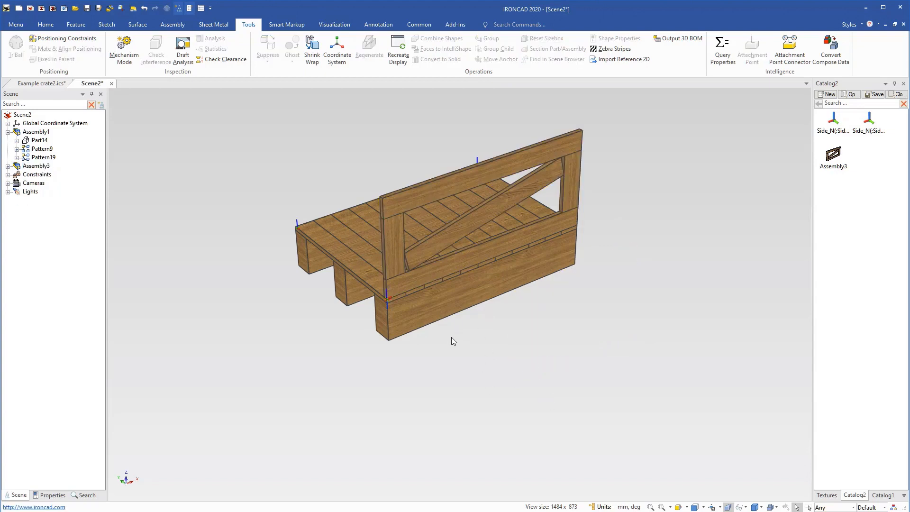
Attach side panels from Catalog2 to the base's three remaining sides at its corner attachment points.
{"action": "middle_click_drag", "start_coordinate": [451, 337], "coordinate": [545, 341]}
{"action": "left_click_drag", "start_coordinate": [834, 161], "coordinate": [494, 249]}
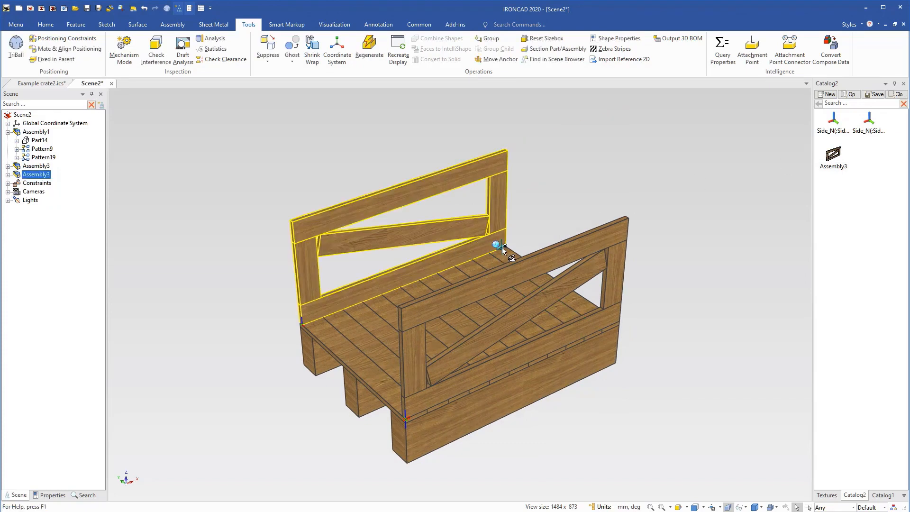
{"action": "left_click", "coordinate": [692, 322]}
{"action": "left_click_drag", "start_coordinate": [835, 158], "coordinate": [325, 335]}
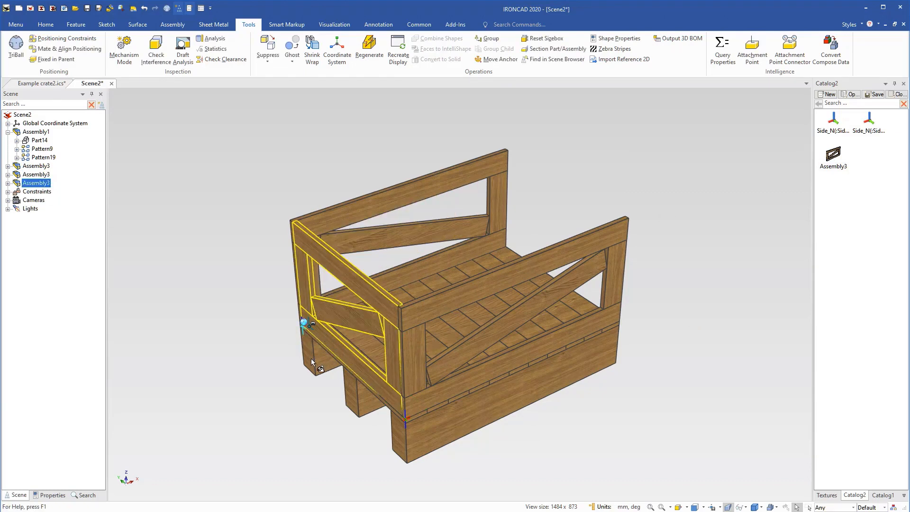
{"action": "scroll", "coordinate": [300, 226], "scroll_direction": "up", "scroll_amount": 4}
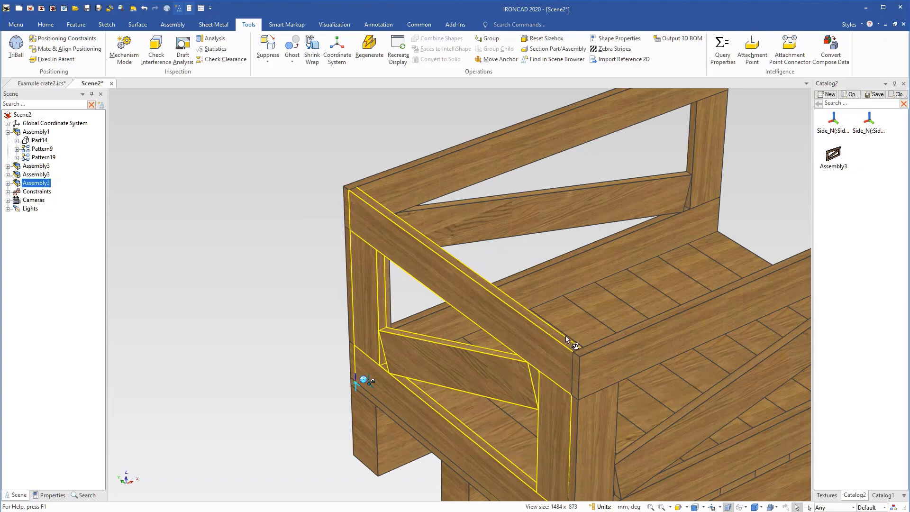
{"action": "scroll", "coordinate": [684, 317], "scroll_direction": "down", "scroll_amount": 2}
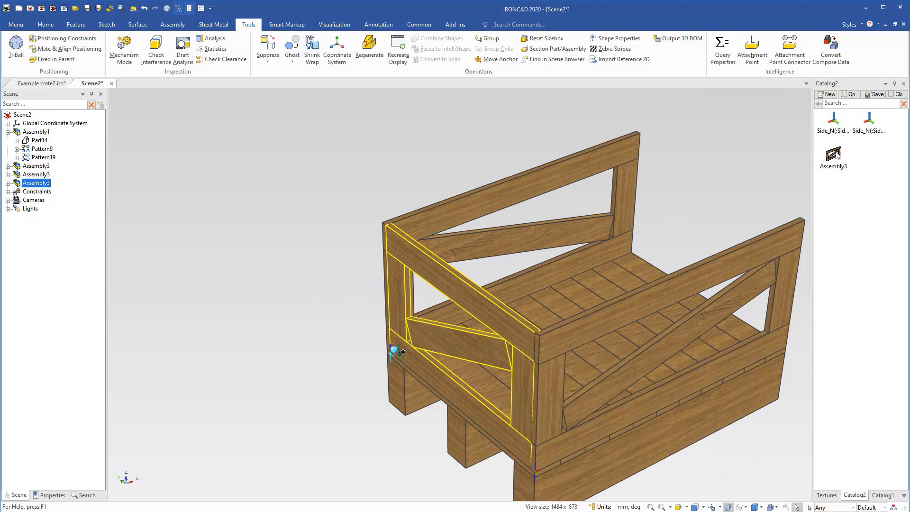
{"action": "left_click_drag", "start_coordinate": [837, 153], "coordinate": [743, 326]}
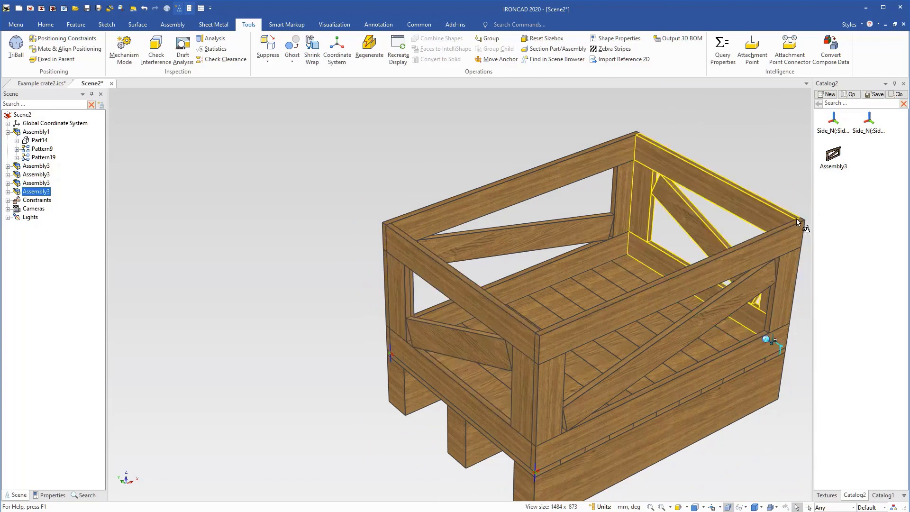
{"action": "left_click", "coordinate": [644, 136]}
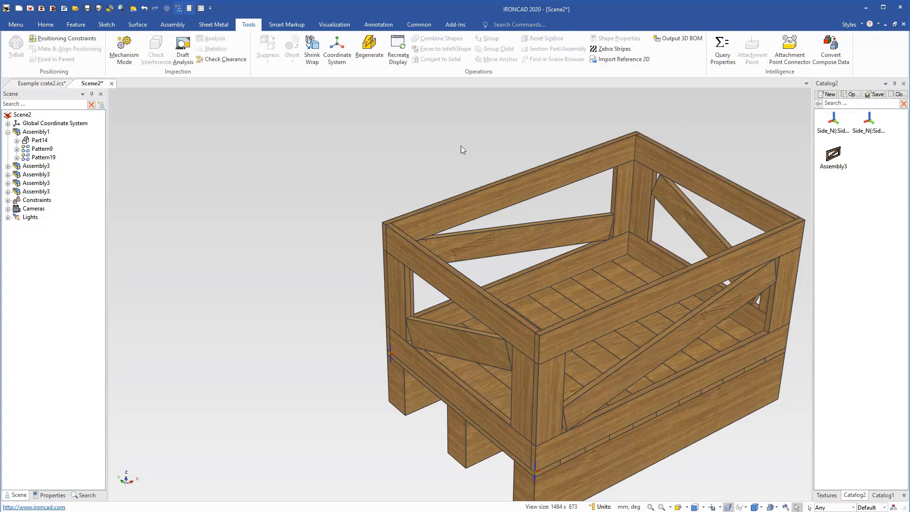
Stretch the base assembly's sizebox to a length of 1900 mm.
{"action": "key", "text": "F8"}
{"action": "left_click", "coordinate": [540, 402]}
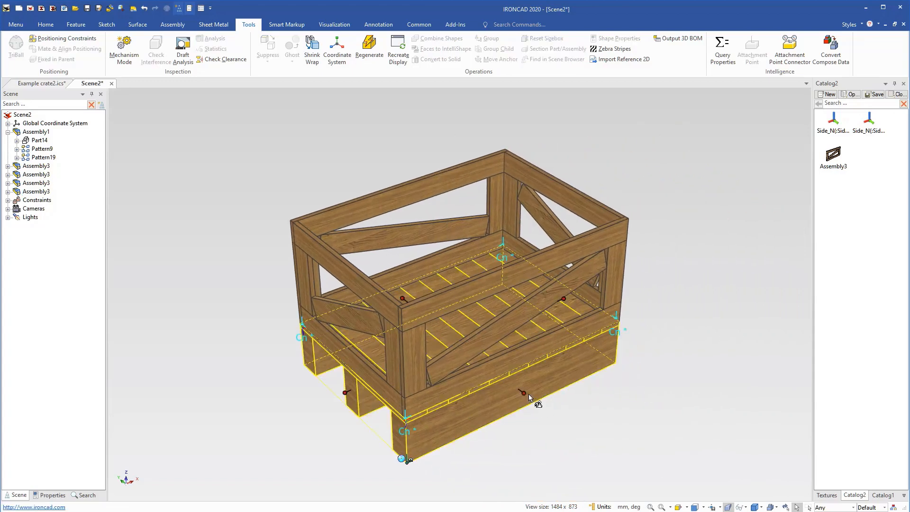
{"action": "left_click", "coordinate": [563, 299]}
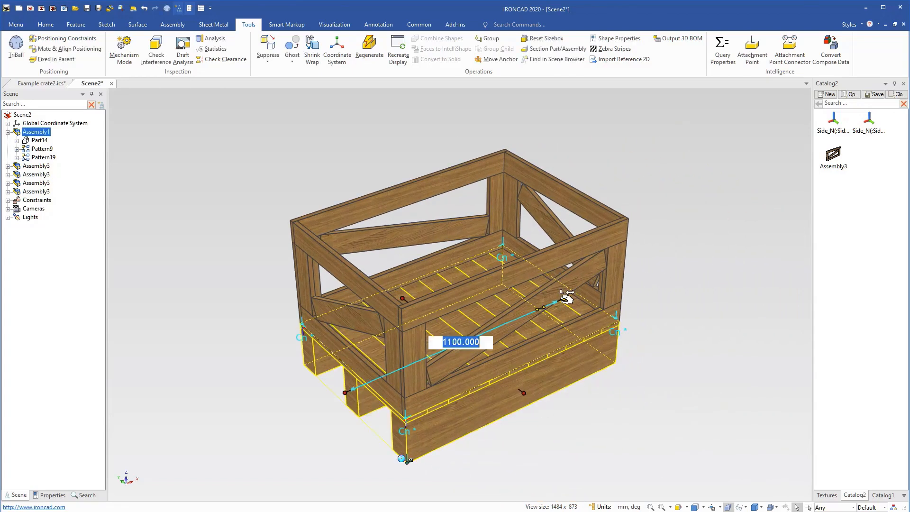
{"action": "left_click_drag", "start_coordinate": [567, 299], "coordinate": [731, 230]}
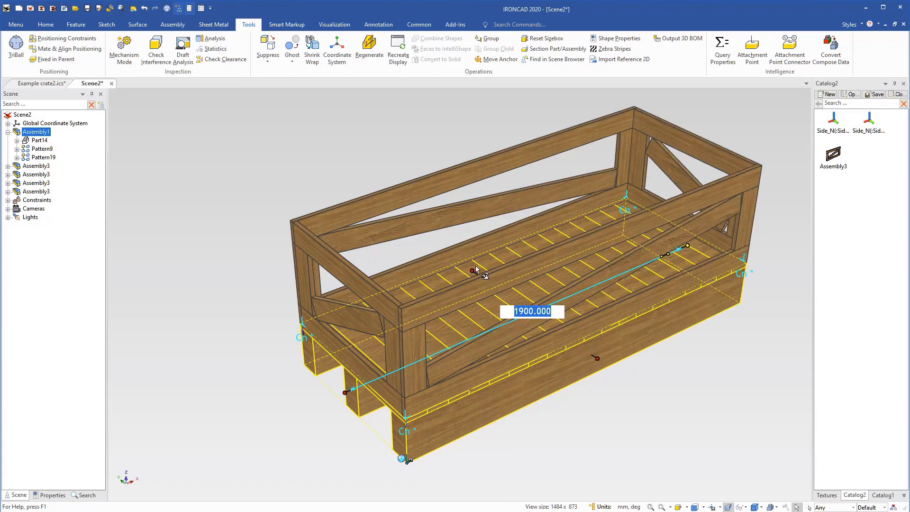
Stretch the base assembly's sizebox to a width of 1600 mm.
{"action": "left_click", "coordinate": [545, 402]}
{"action": "left_click", "coordinate": [494, 309]}
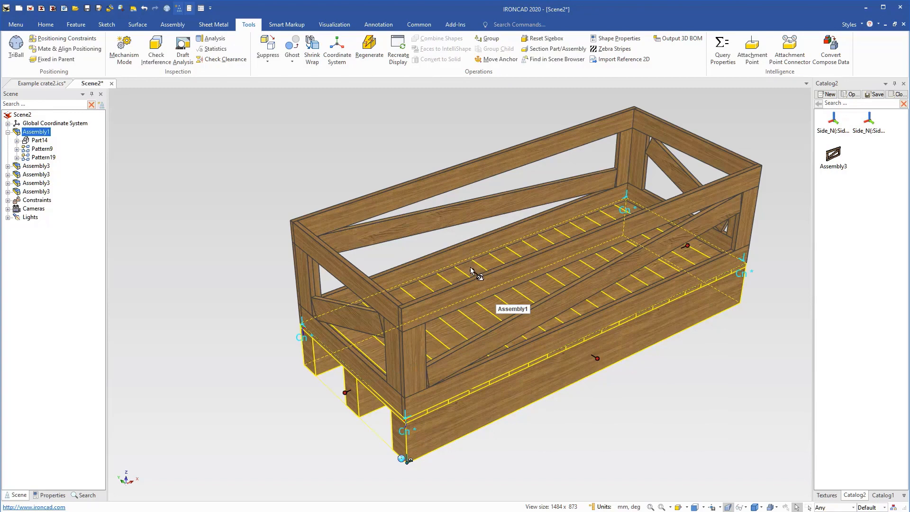
{"action": "left_click_drag", "start_coordinate": [478, 269], "coordinate": [311, 189]}
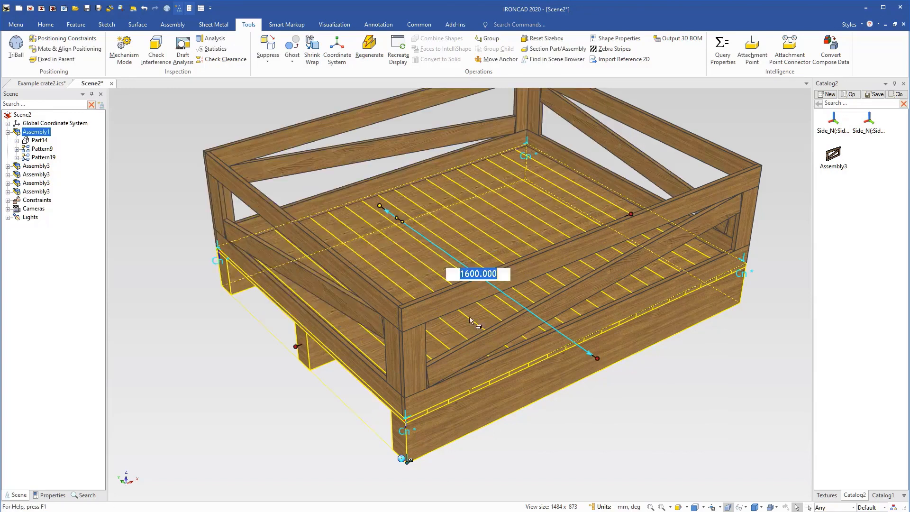
{"action": "left_click", "coordinate": [664, 390]}
Examine the SideLen expressions of the attached panels in the scene's enlarged parameter table, then close it.
{"action": "scroll", "coordinate": [533, 330], "scroll_direction": "down", "scroll_amount": 4}
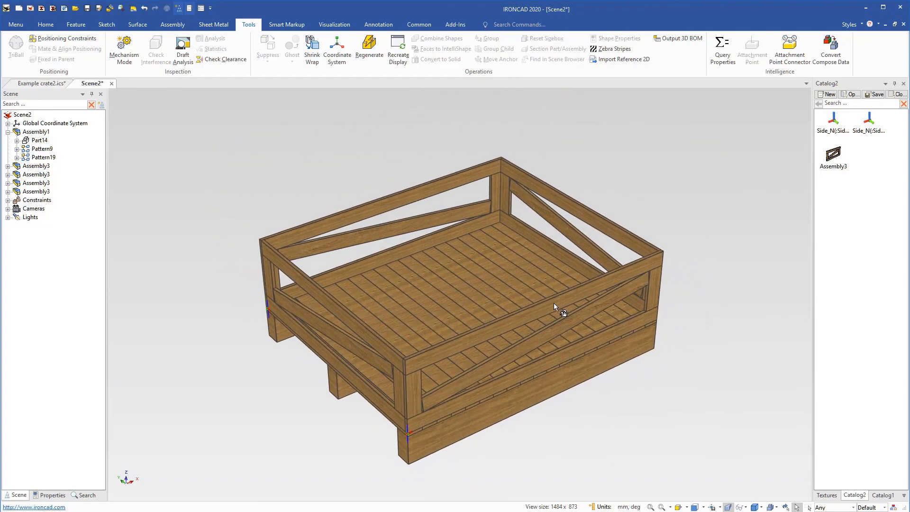
{"action": "right_click", "coordinate": [285, 162]}
{"action": "left_click", "coordinate": [316, 330]}
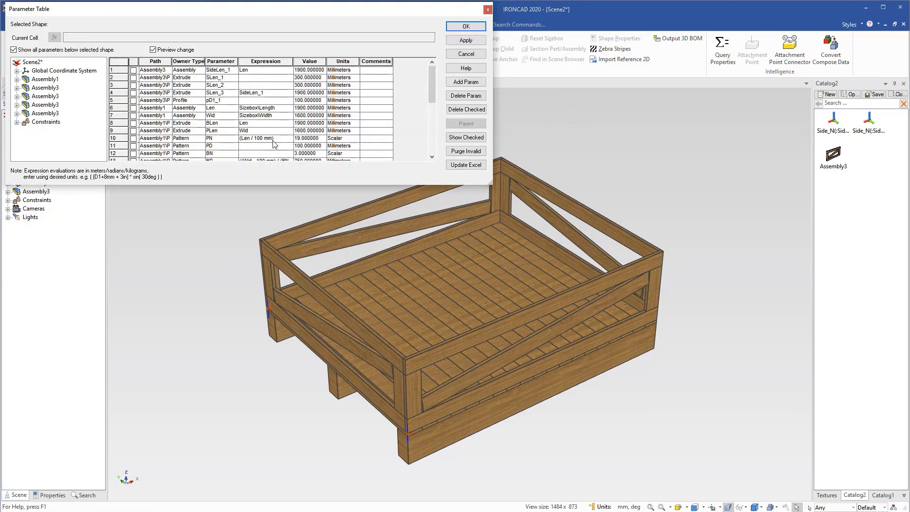
{"action": "left_click_drag", "start_coordinate": [490, 184], "coordinate": [529, 302]}
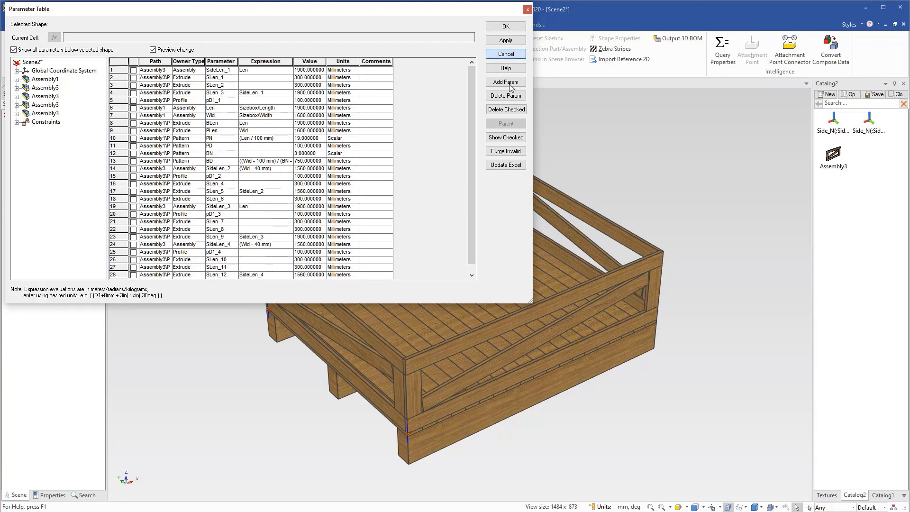
{"action": "key", "text": "Escape"}
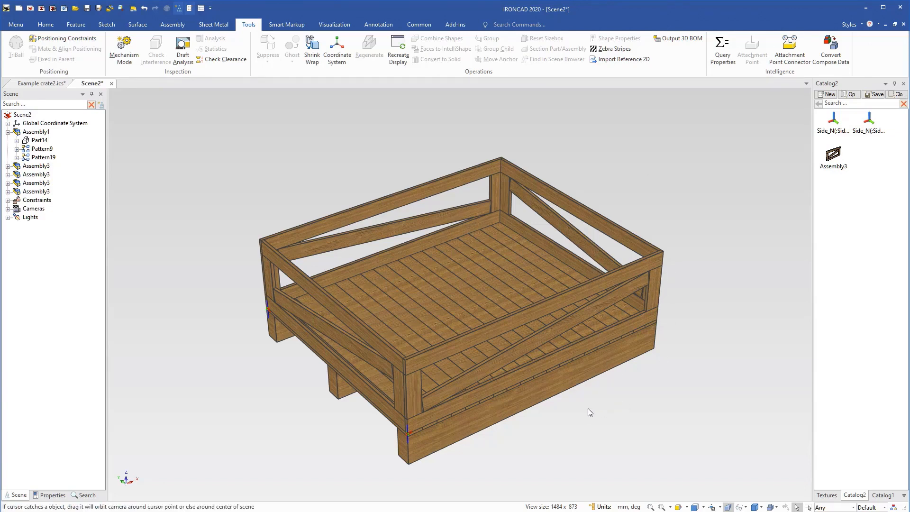
{"action": "scroll", "coordinate": [501, 286], "scroll_direction": "up", "scroll_amount": 2}
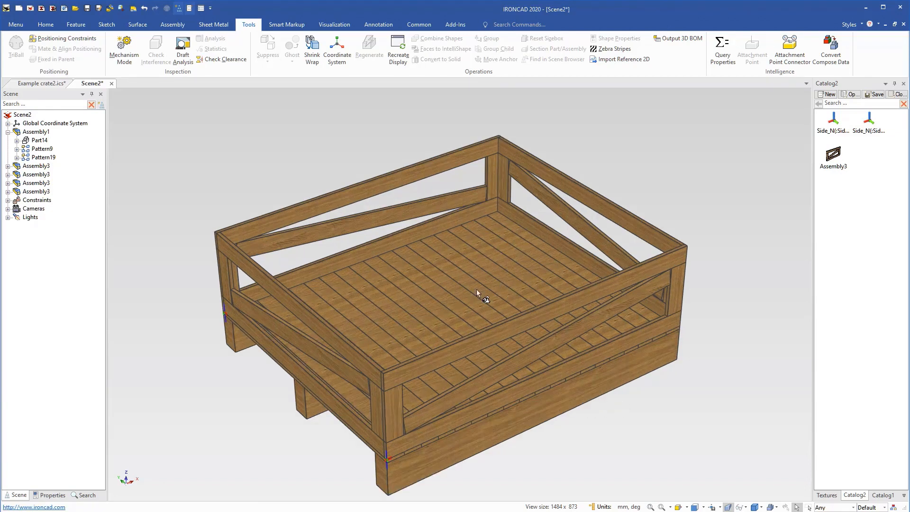
{"action": "scroll", "coordinate": [465, 313], "scroll_direction": "down", "scroll_amount": 2}
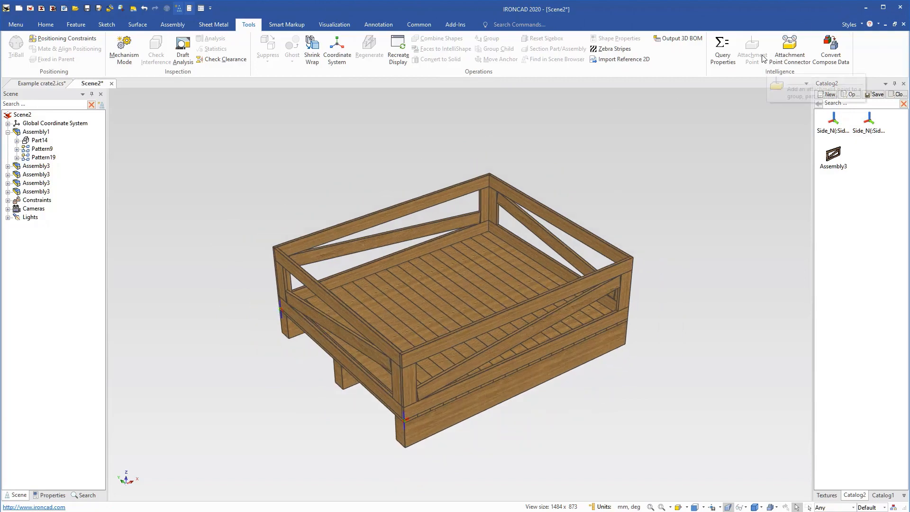
{"action": "left_click", "coordinate": [409, 441]}
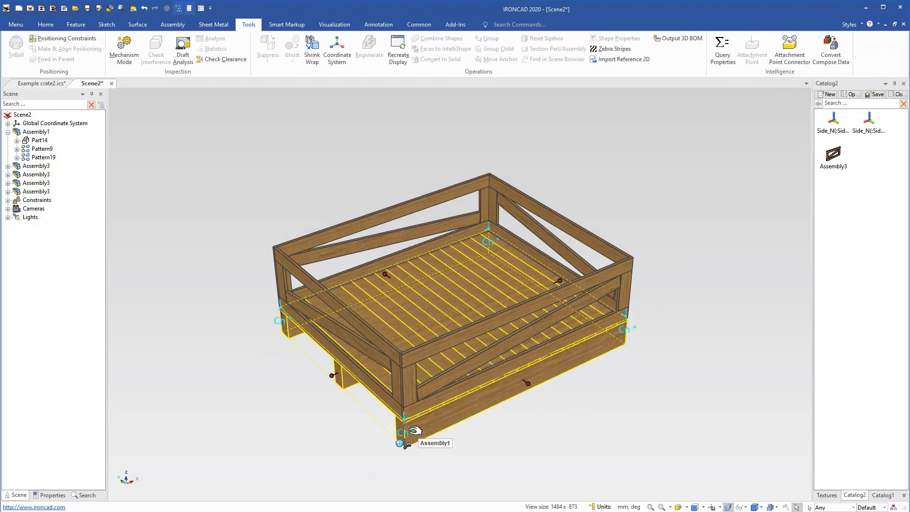
{"action": "right_click", "coordinate": [403, 421]}
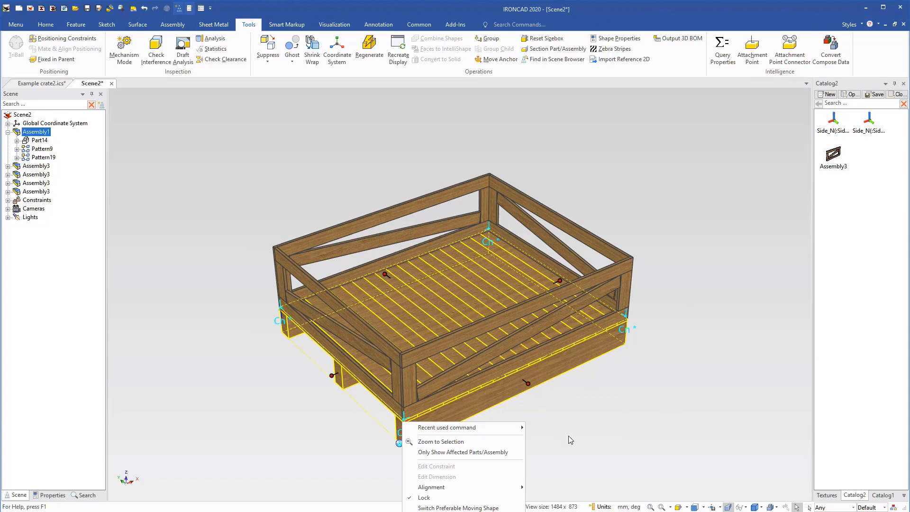
{"action": "left_click", "coordinate": [470, 429]}
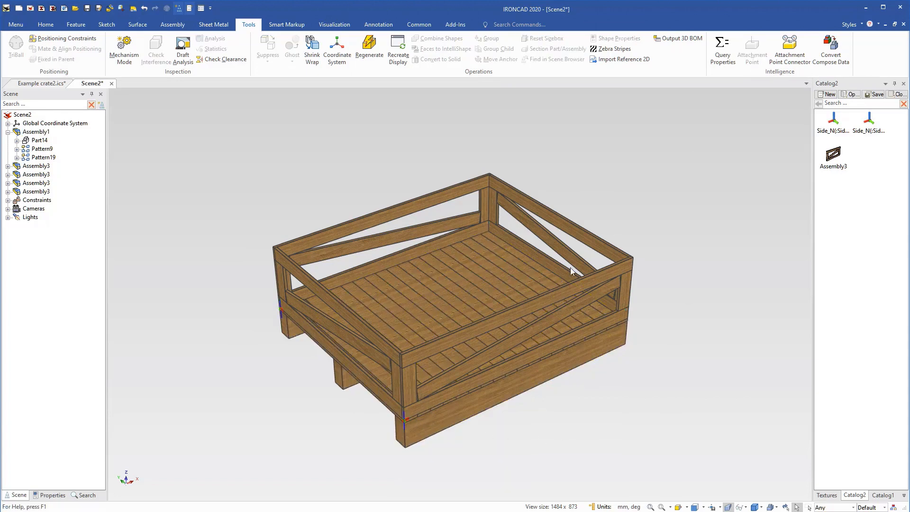
Open the first Side attachment point in Catalog2 for editing, examine its SideLen parameter and Coincident constraint, and close it without changes.
{"action": "right_click", "coordinate": [834, 121]}
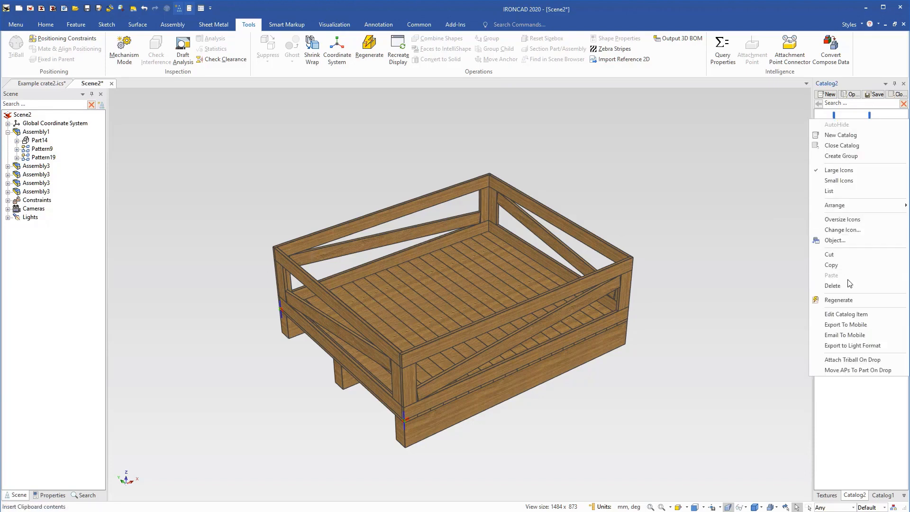
{"action": "left_click", "coordinate": [851, 312]}
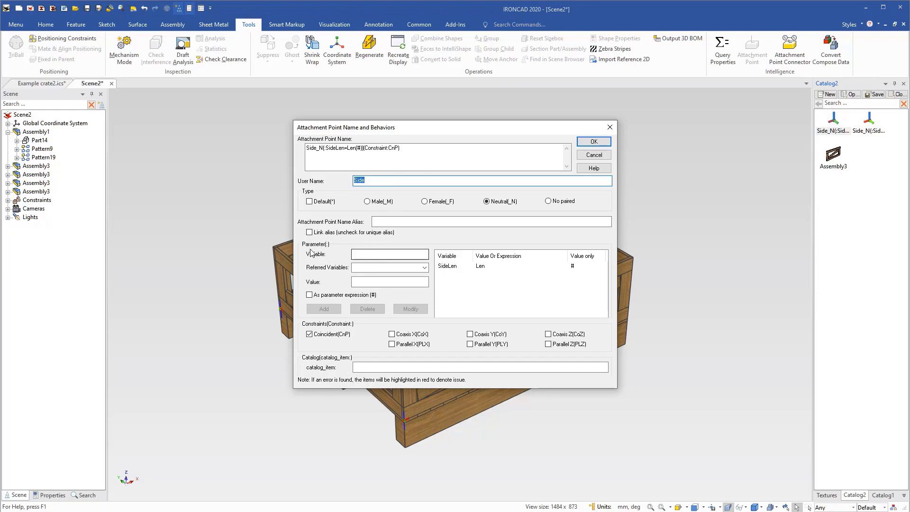
{"action": "left_click", "coordinate": [425, 268]}
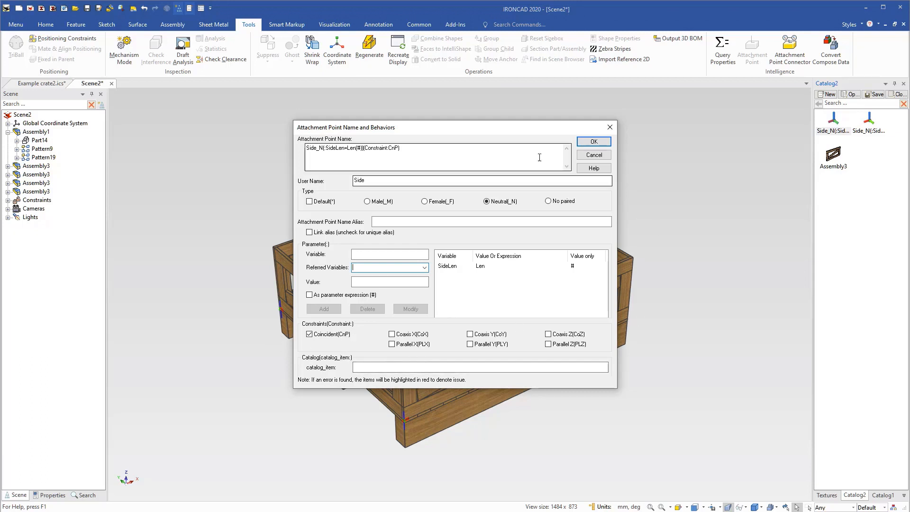
{"action": "left_click_drag", "start_coordinate": [528, 128], "coordinate": [345, 191]}
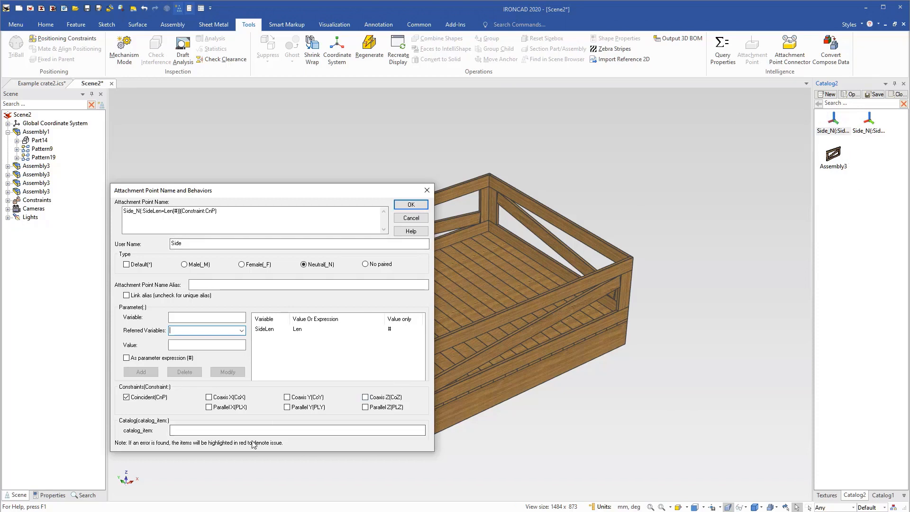
{"action": "left_click", "coordinate": [420, 220]}
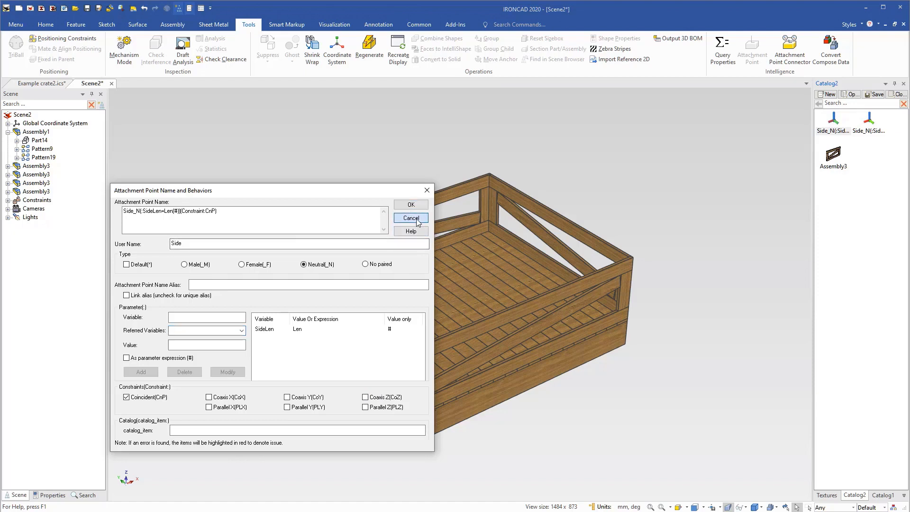
Expand the scene's Constraints to examine the locked coincident constraints, then collapse the list.
{"action": "left_click", "coordinate": [8, 200]}
{"action": "left_click", "coordinate": [17, 210]}
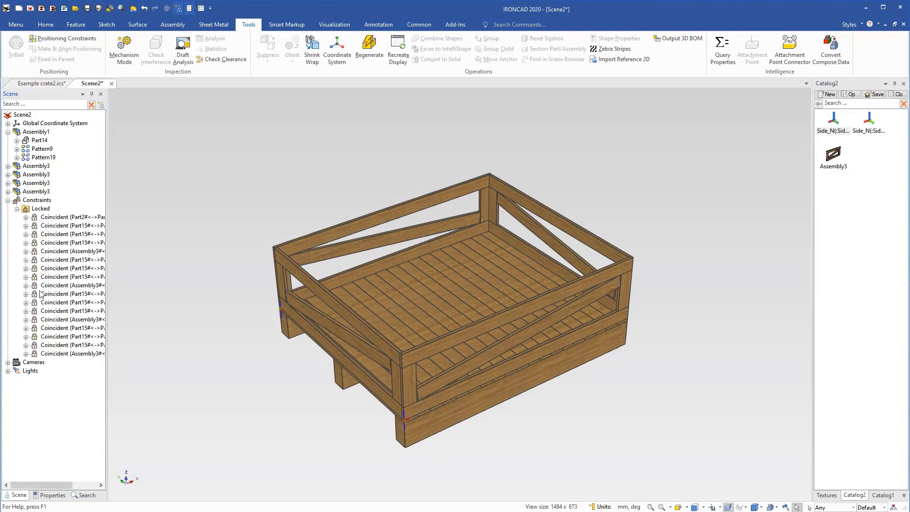
{"action": "left_click", "coordinate": [8, 200]}
Stretch the base assembly's sizebox to a length of 2600 mm and deselect it.
{"action": "middle_click_drag", "start_coordinate": [539, 448], "coordinate": [535, 441]}
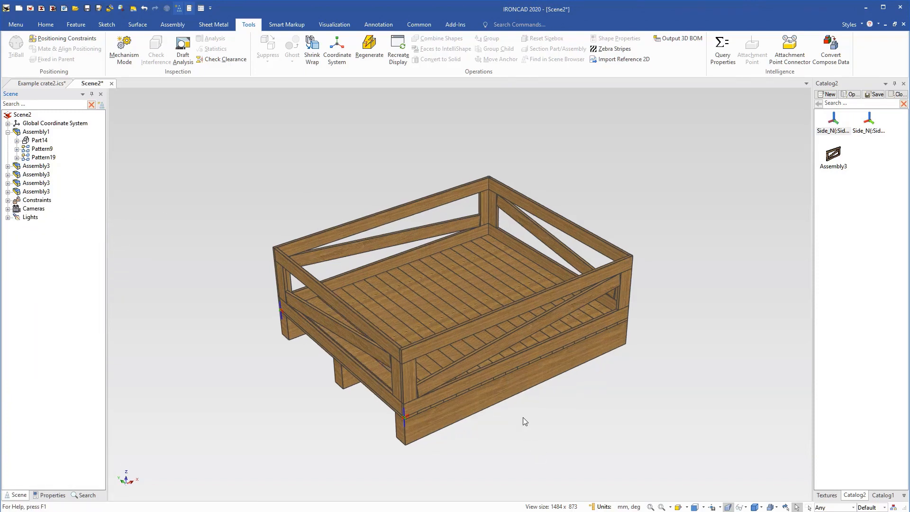
{"action": "middle_click_drag", "start_coordinate": [580, 347], "coordinate": [465, 337]}
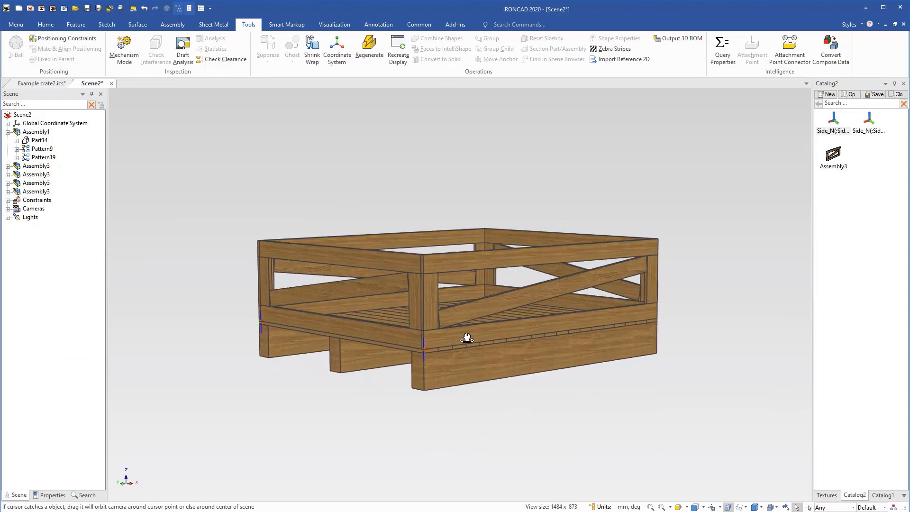
{"action": "left_click", "coordinate": [431, 370]}
{"action": "left_click", "coordinate": [433, 333]}
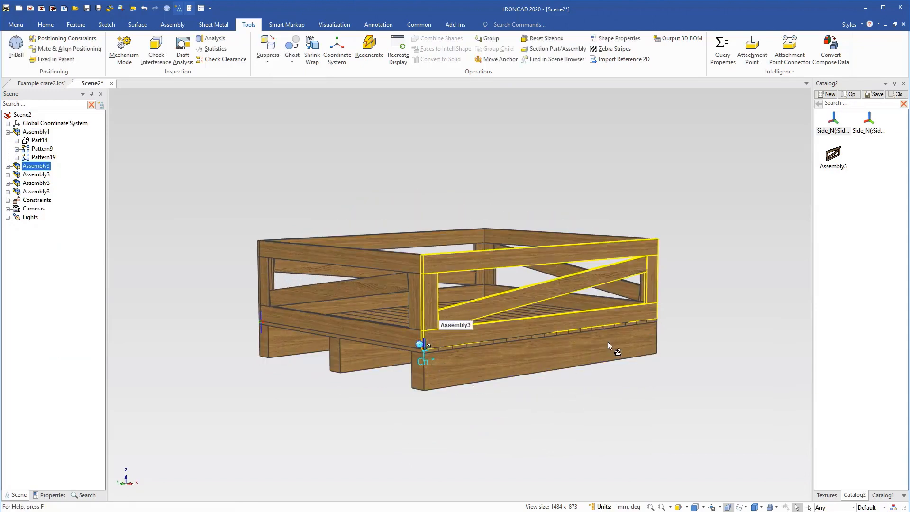
{"action": "left_click", "coordinate": [683, 364]}
{"action": "middle_click_drag", "start_coordinate": [475, 320], "coordinate": [479, 348]}
{"action": "left_click", "coordinate": [503, 266]}
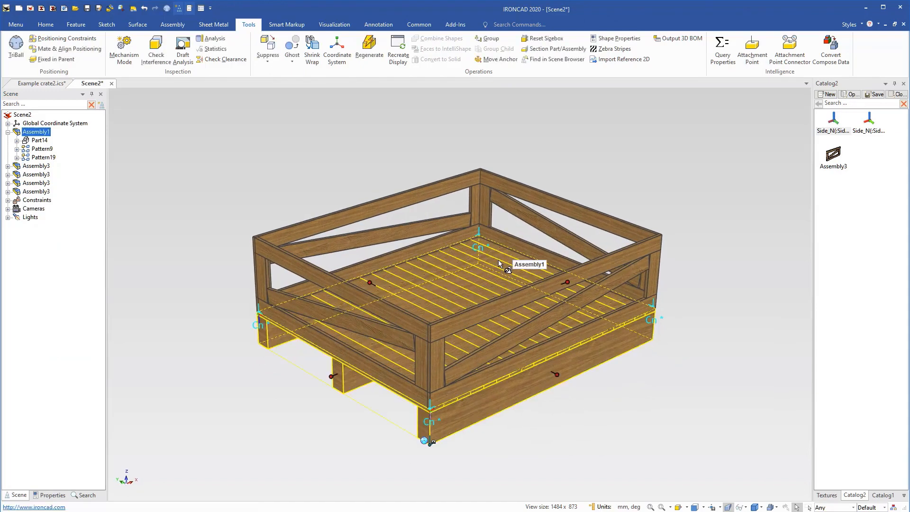
{"action": "left_click_drag", "start_coordinate": [569, 282], "coordinate": [685, 246]}
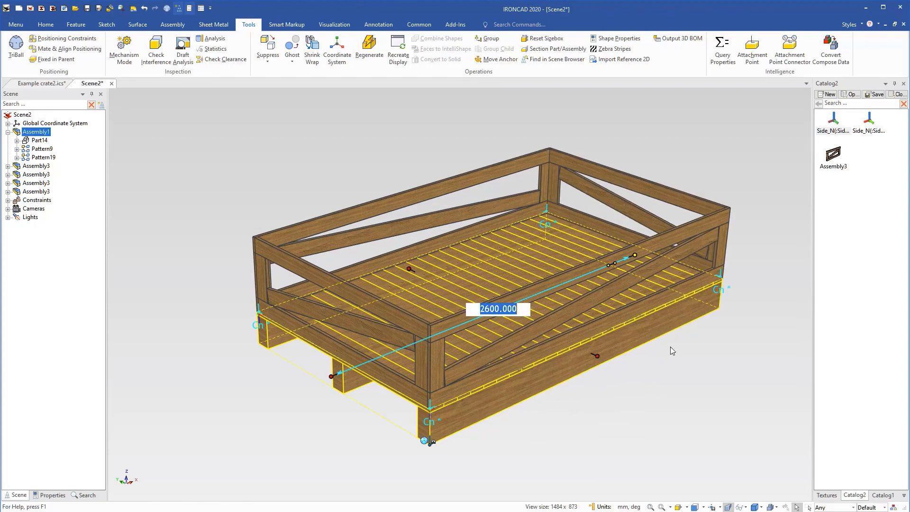
{"action": "left_click", "coordinate": [670, 376]}
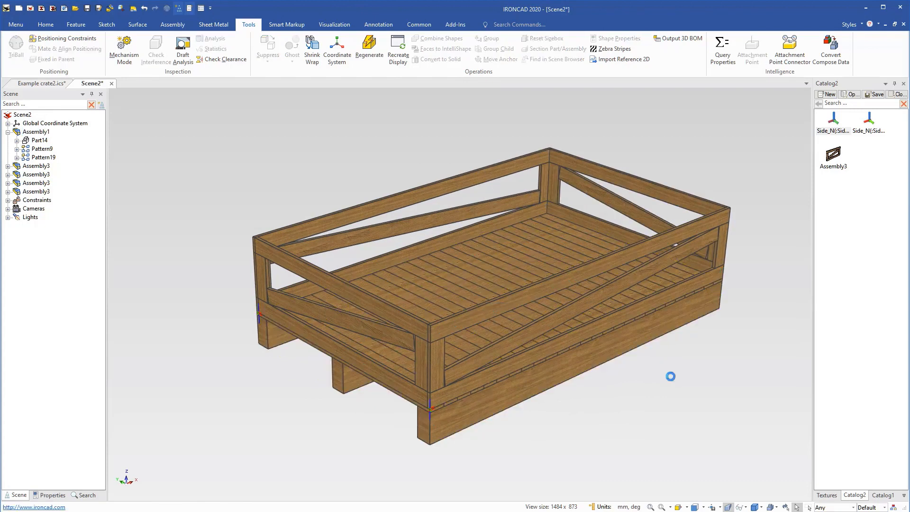